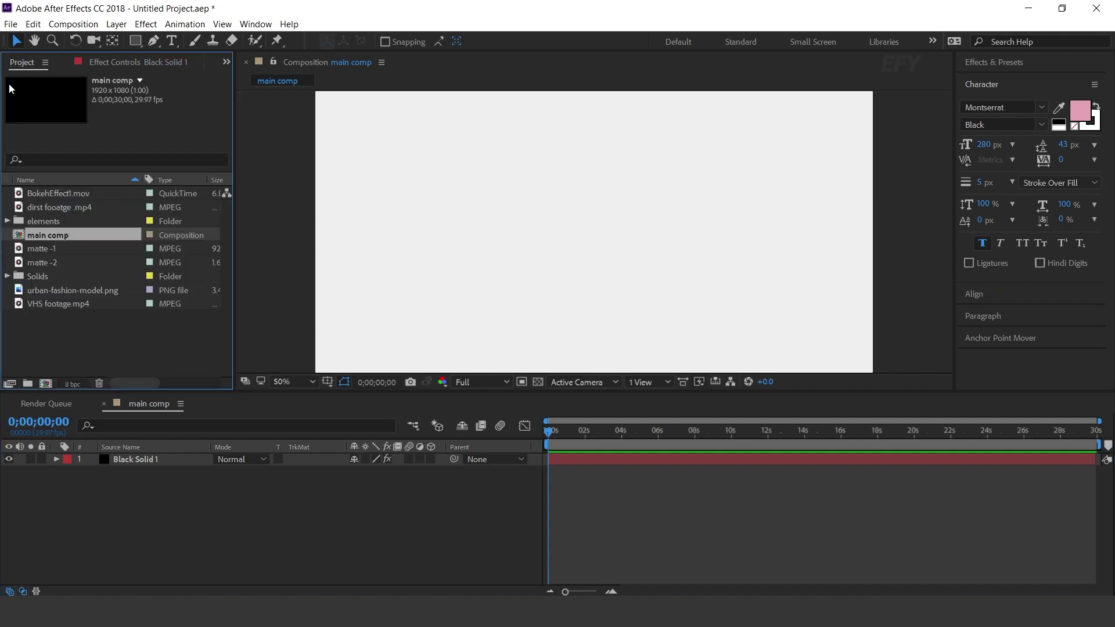
Step: Create a new 1920 x 1080, 29.97 fps, 30-second composition named dots
{"action": "left_click", "coordinate": [45, 384]}
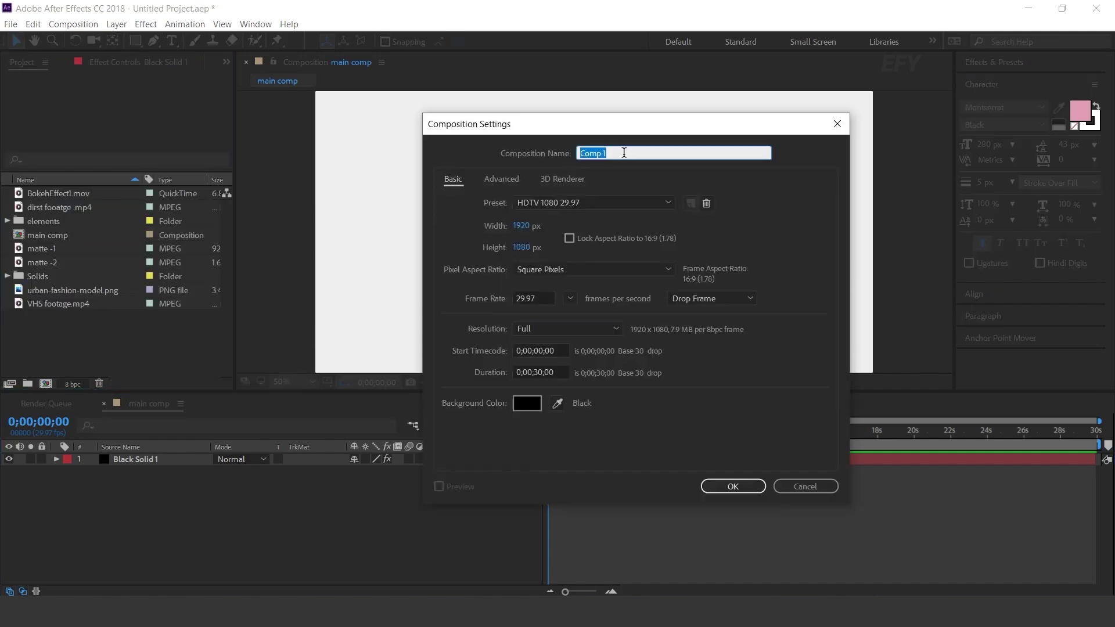
{"action": "type", "text": "dots"}
{"action": "key", "text": "Return"}
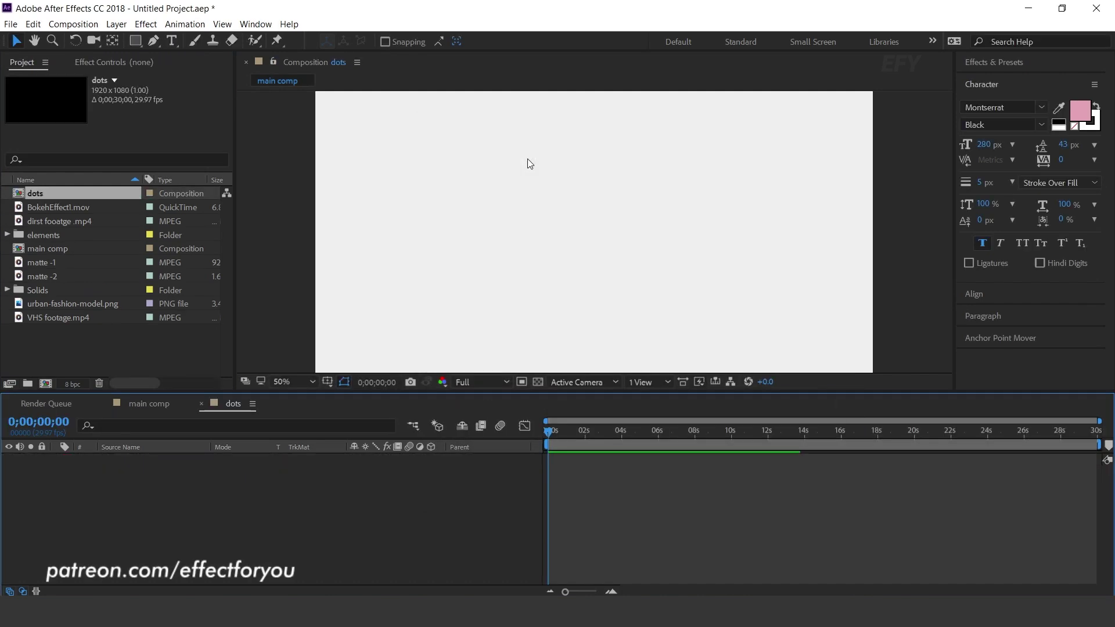
Step: Draw a small ellipse dot with a white FFFFFF fill near the composition's upper-left corner
{"action": "left_click_drag", "start_coordinate": [138, 40], "coordinate": [200, 74]}
{"action": "left_click", "coordinate": [391, 42]}
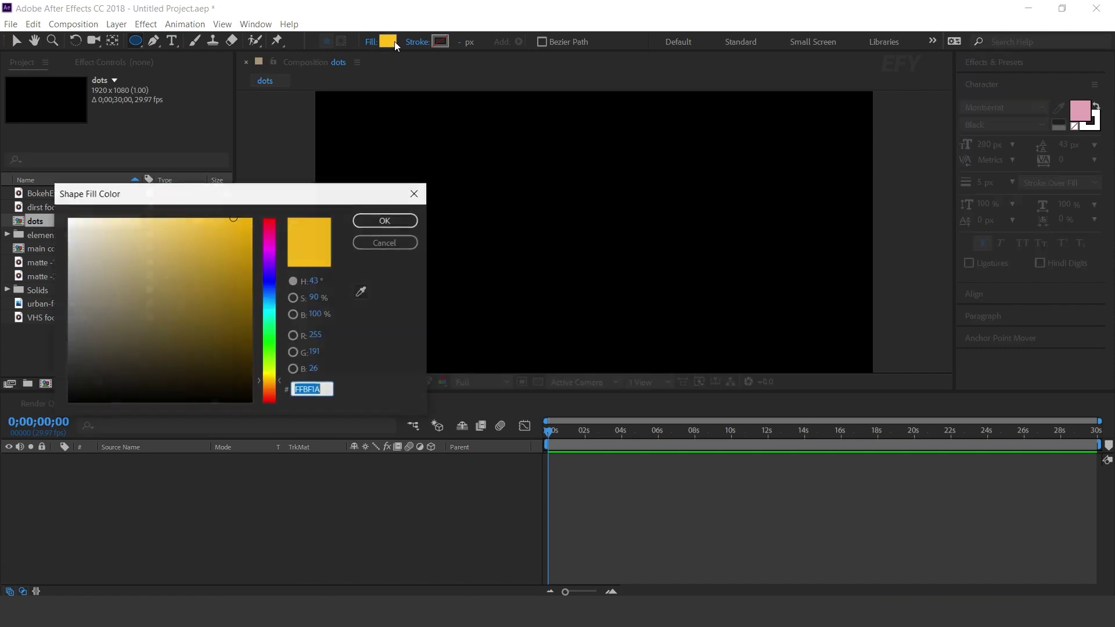
{"action": "left_click_drag", "start_coordinate": [66, 247], "coordinate": [51, 204]}
{"action": "left_click", "coordinate": [385, 221]}
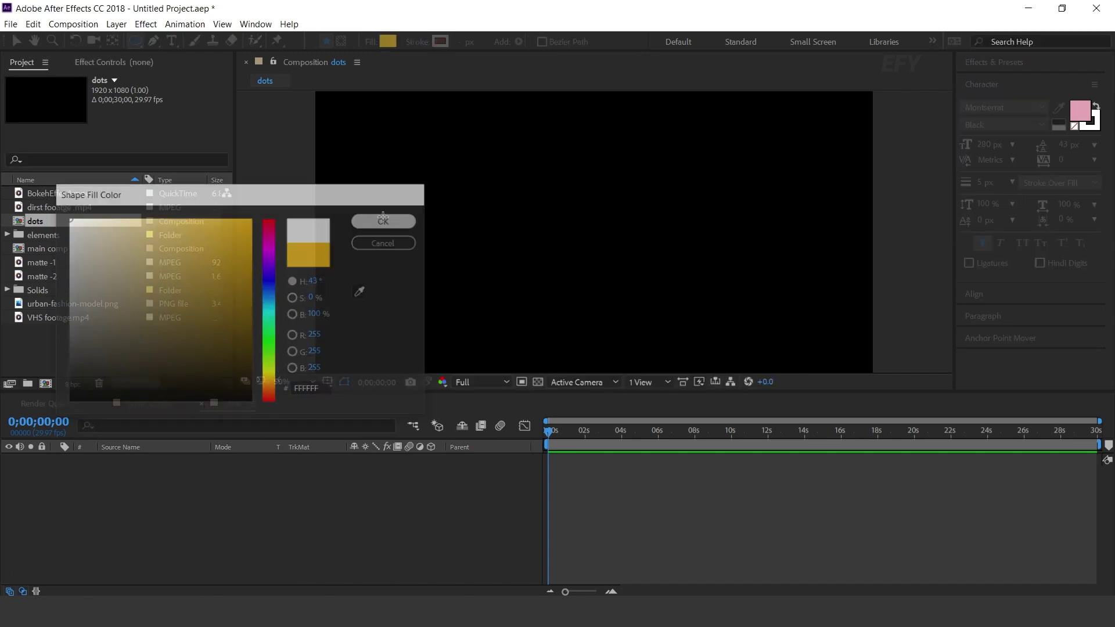
{"action": "left_click_drag", "start_coordinate": [366, 108], "coordinate": [367, 110]}
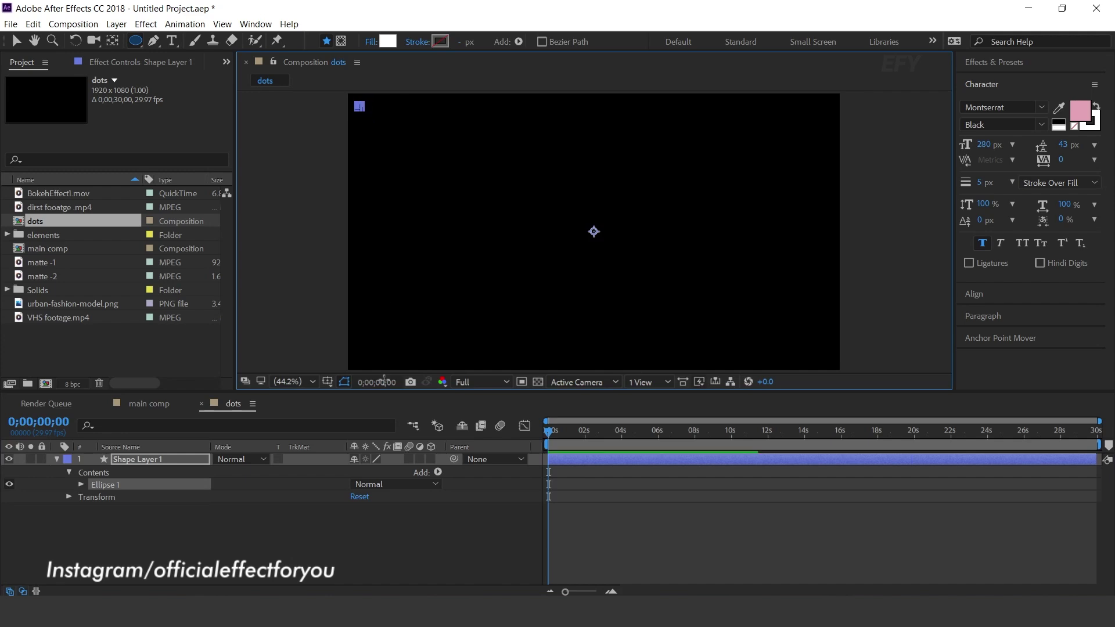
{"action": "left_click", "coordinate": [423, 526]}
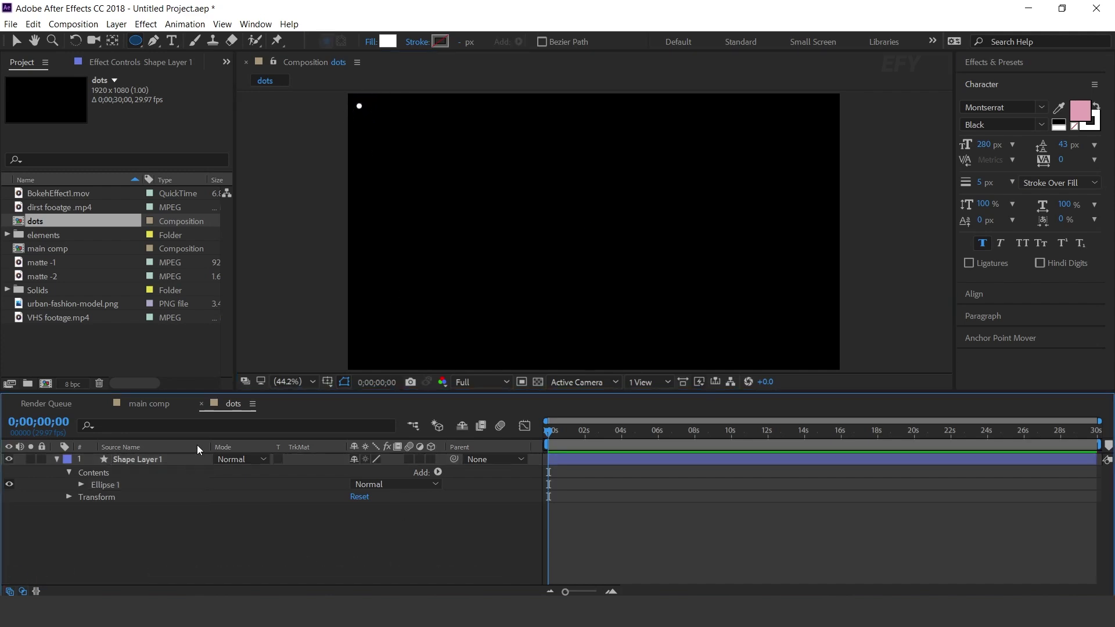
Step: Add a Repeater to the dot's shape layer and set its copies to 19
{"action": "key", "text": "v"}
{"action": "left_click", "coordinate": [155, 459]}
{"action": "left_click", "coordinate": [438, 473]}
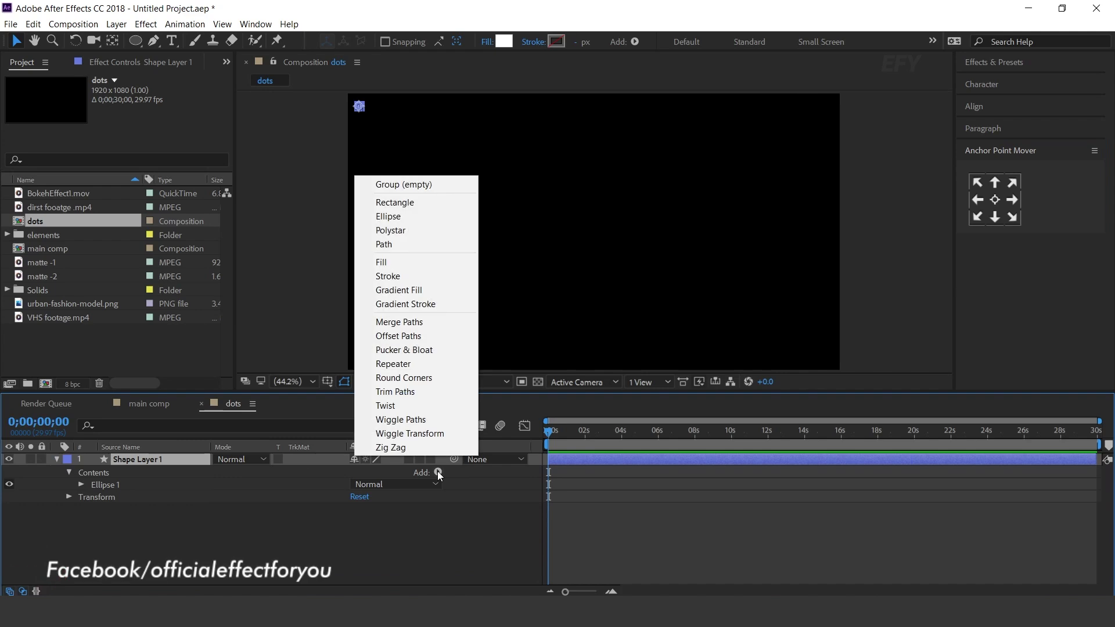
{"action": "left_click", "coordinate": [403, 364]}
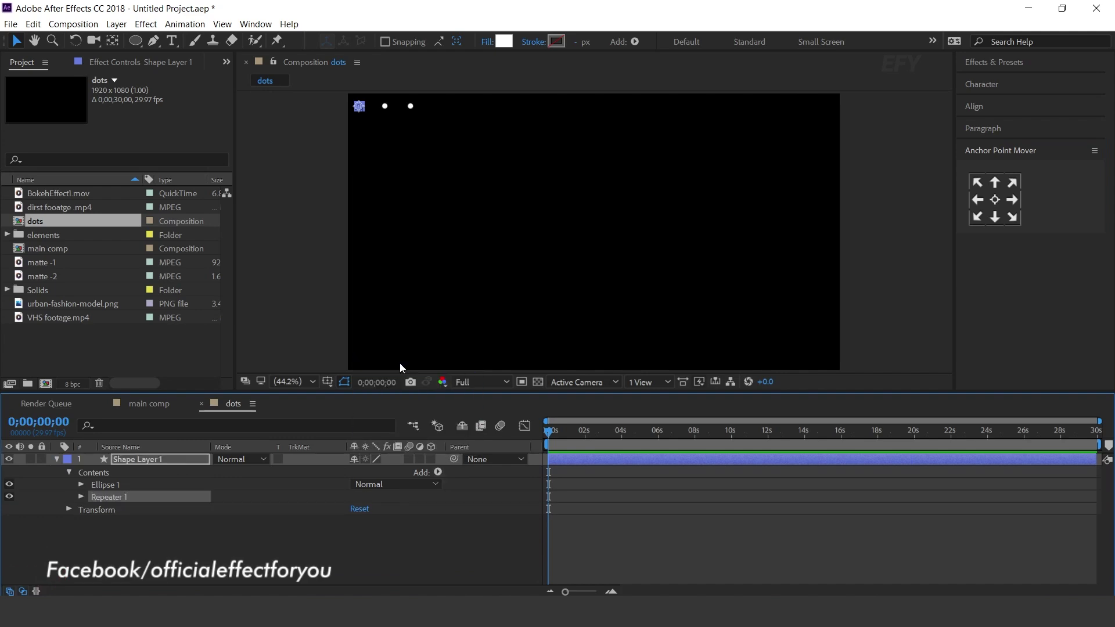
{"action": "left_click", "coordinate": [82, 498]}
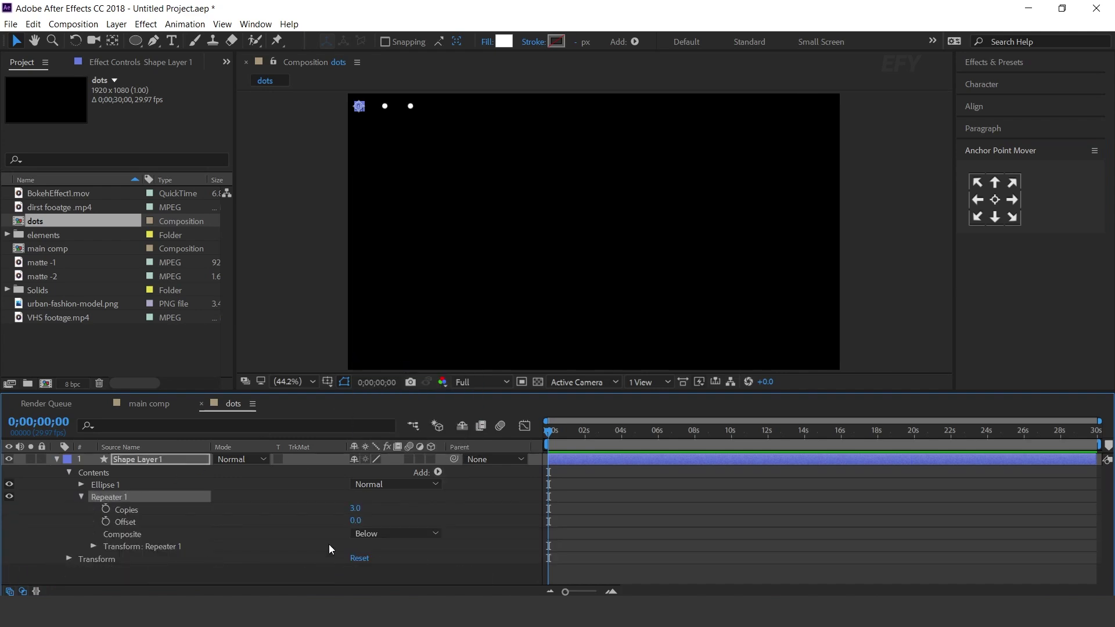
{"action": "left_click_drag", "start_coordinate": [357, 512], "coordinate": [368, 509]}
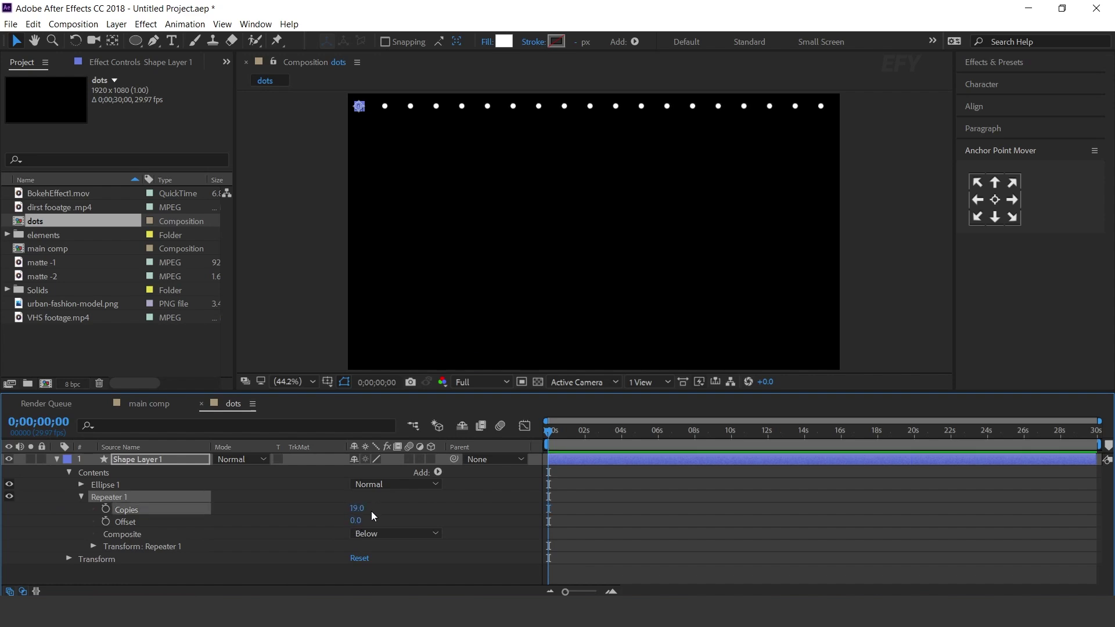
Step: Set the repeater's transform position to 35, 0 to space the dots closely in a row
{"action": "left_click", "coordinate": [93, 547]}
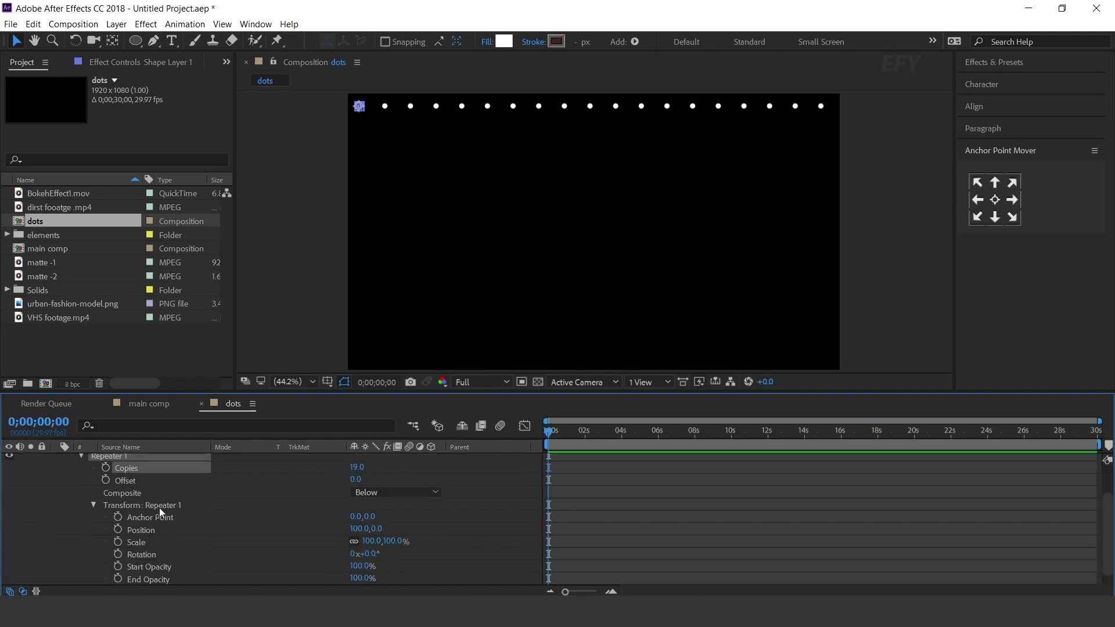
{"action": "left_click_drag", "start_coordinate": [357, 533], "coordinate": [307, 531]}
{"action": "left_click", "coordinate": [367, 531]}
{"action": "type", "text": "35"}
{"action": "key", "text": "Return"}
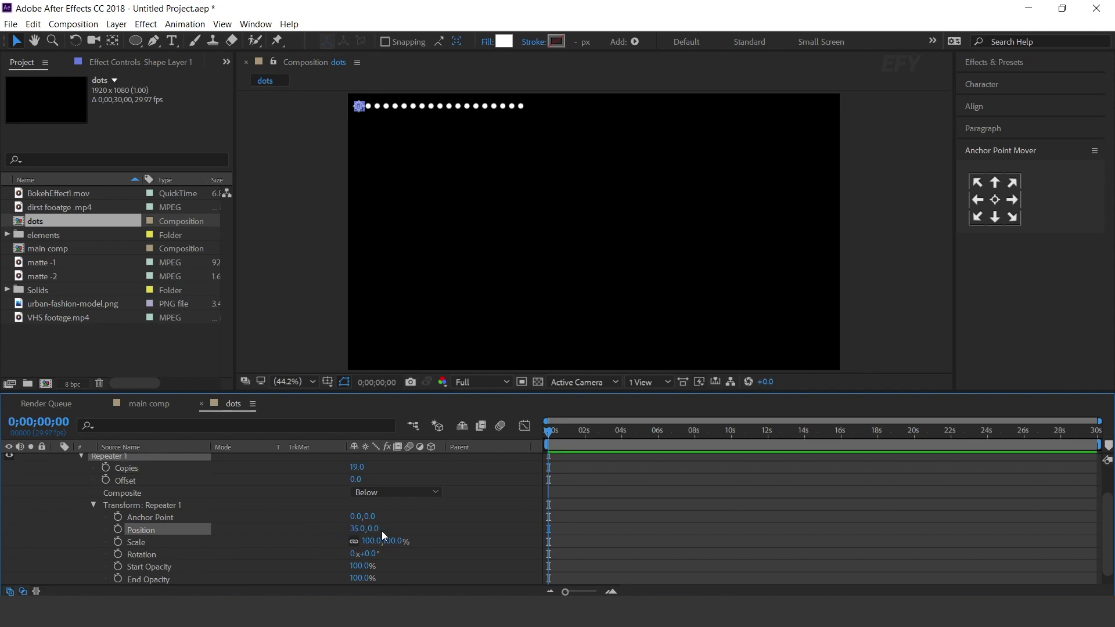
Step: Raise the repeater's copies to 57 and shift the row of dots closer to the composition's upper-left corner
{"action": "scroll", "coordinate": [366, 526], "scroll_direction": "up", "scroll_amount": 2}
{"action": "left_click_drag", "start_coordinate": [357, 505], "coordinate": [386, 503]}
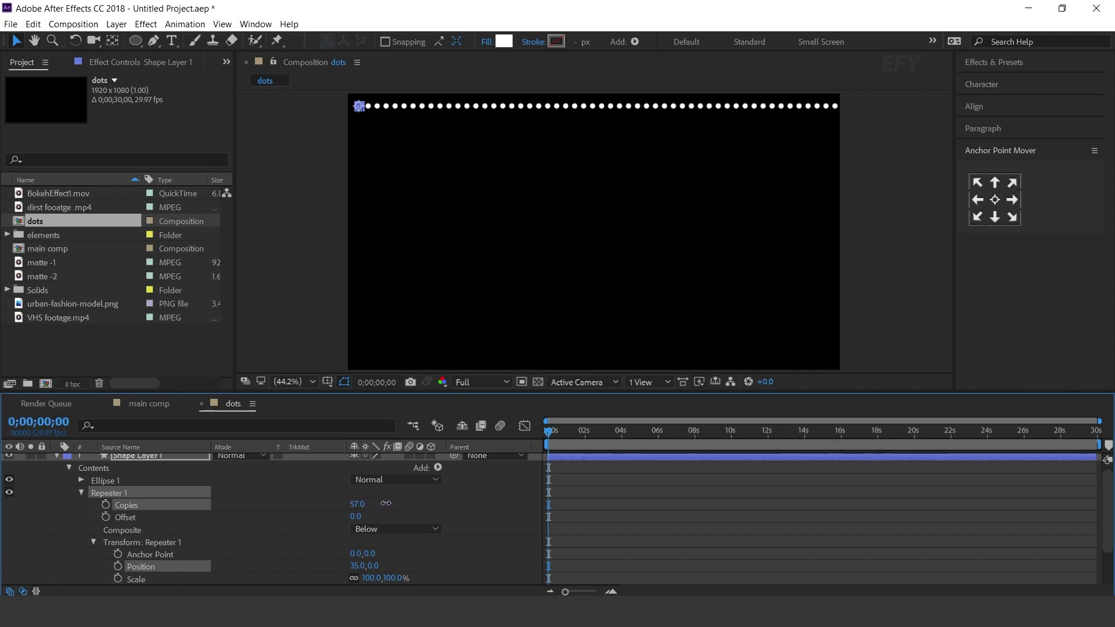
{"action": "left_click", "coordinate": [490, 502]}
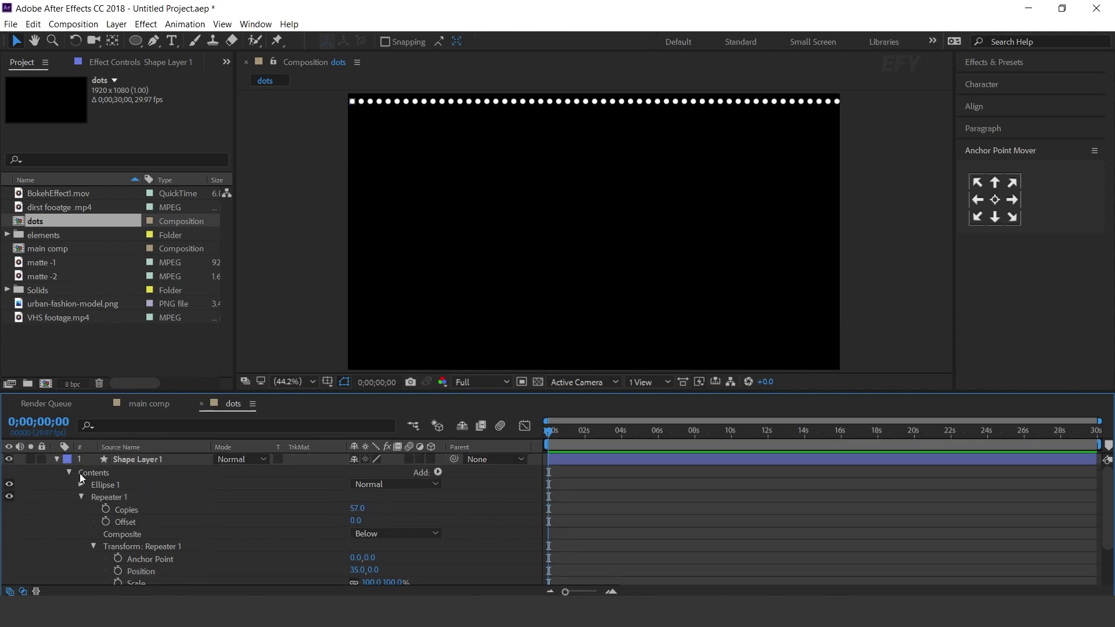
Step: Add a second Repeater to the shape layer and expand its settings
{"action": "left_click", "coordinate": [127, 460]}
{"action": "left_click", "coordinate": [438, 474]}
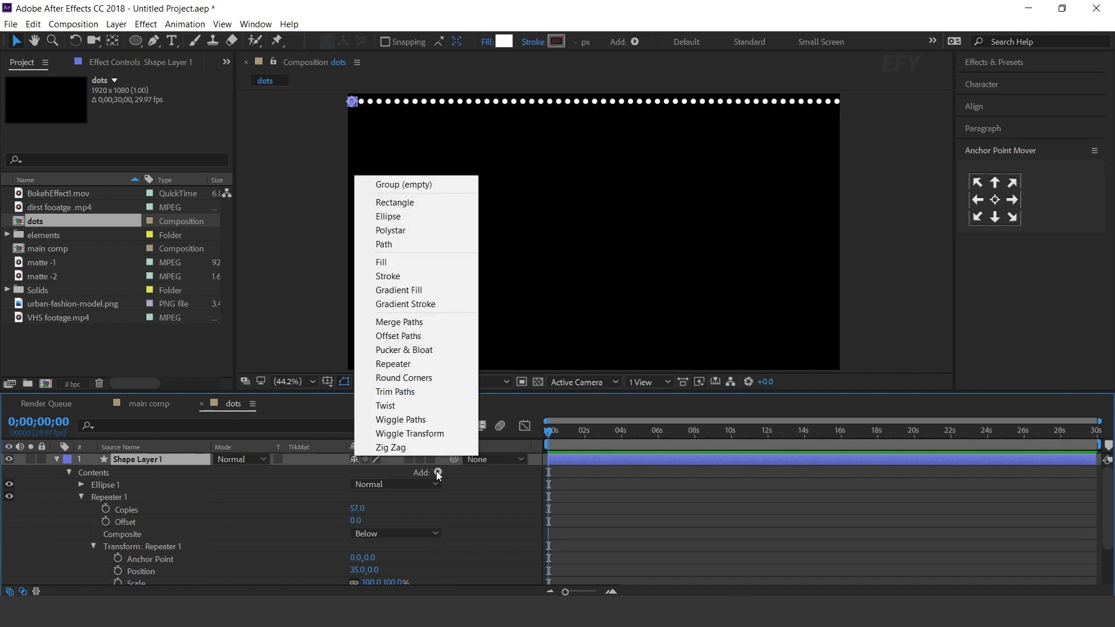
{"action": "left_click", "coordinate": [400, 364]}
{"action": "scroll", "coordinate": [145, 533], "scroll_direction": "down", "scroll_amount": 1}
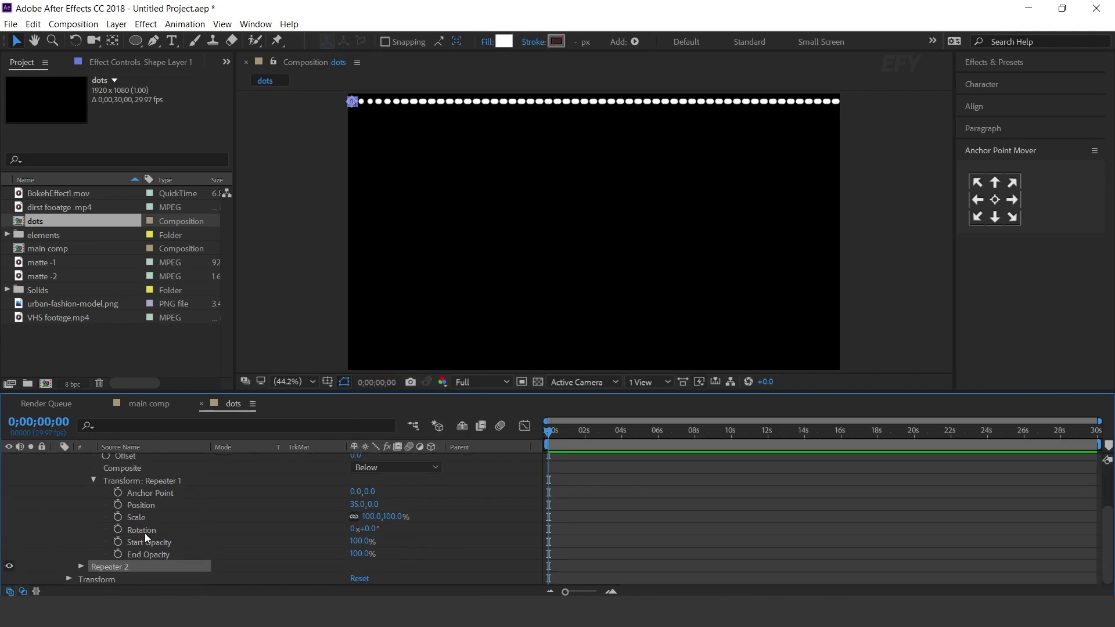
{"action": "left_click", "coordinate": [81, 567]}
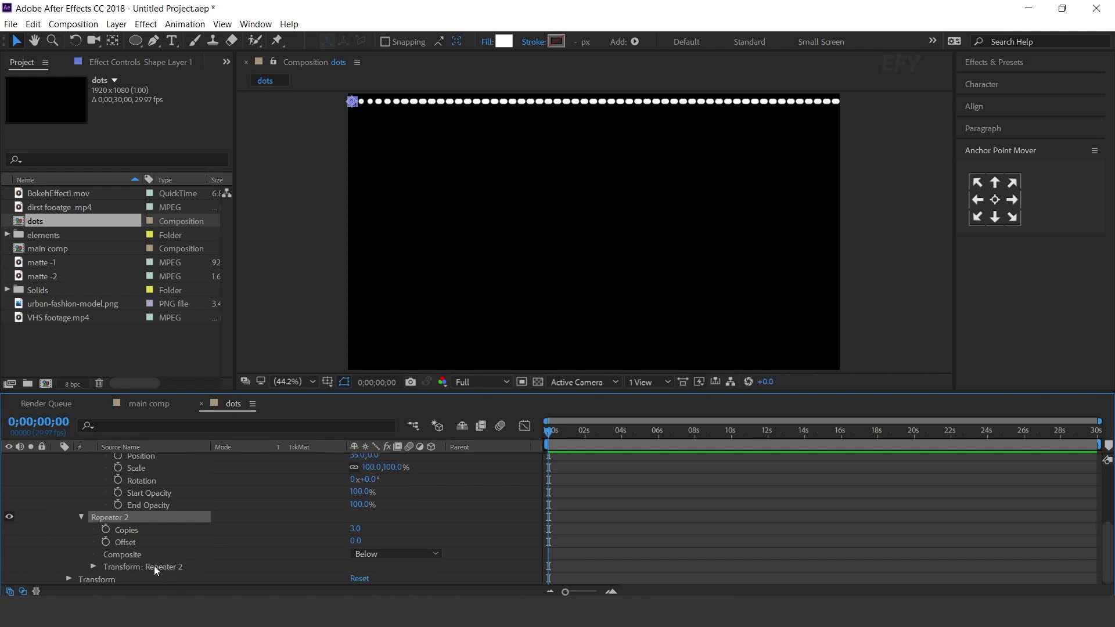
Step: Set the second repeater's transform position to 0, 50 so the rows stack vertically
{"action": "left_click", "coordinate": [93, 567]}
{"action": "left_click", "coordinate": [142, 530]}
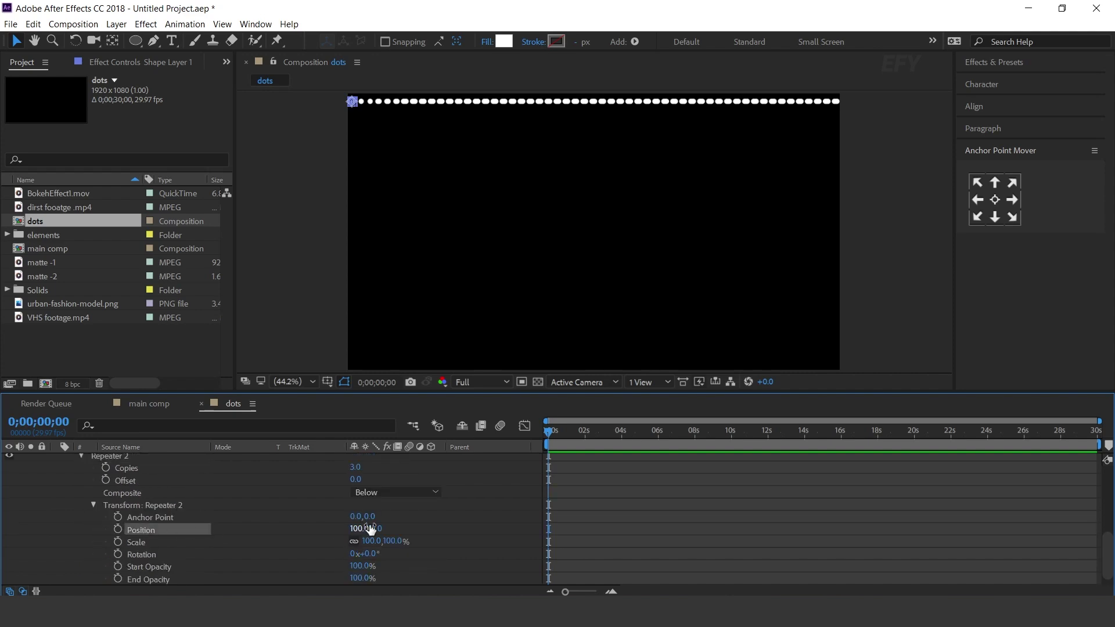
{"action": "left_click", "coordinate": [356, 529]}
{"action": "type", "text": "0"}
{"action": "key", "text": "Return"}
{"action": "left_click_drag", "start_coordinate": [369, 529], "coordinate": [407, 525]}
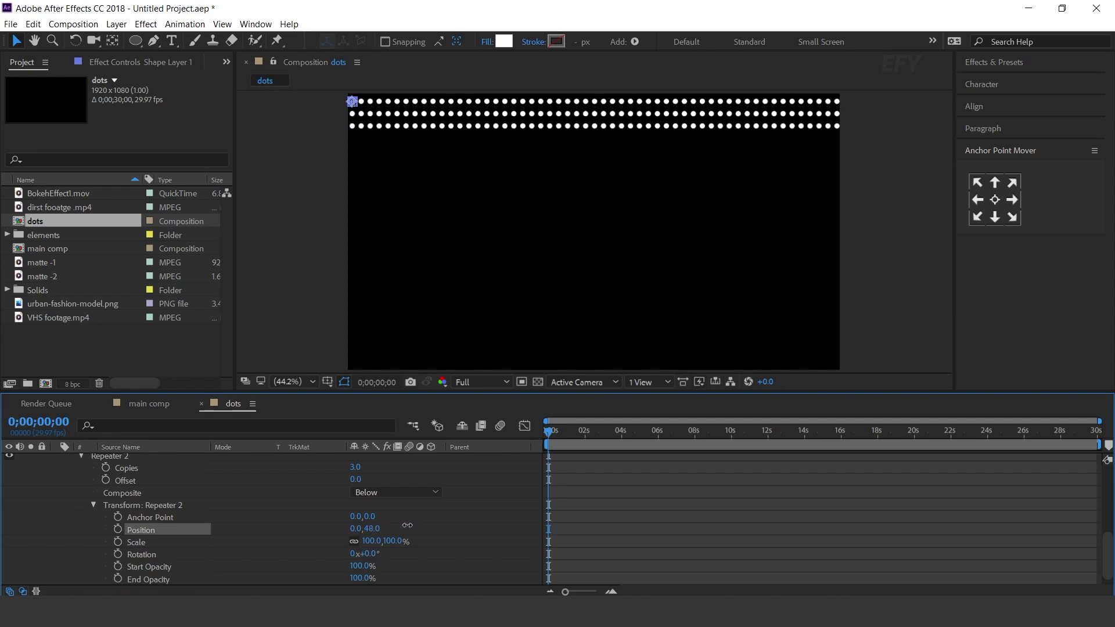
{"action": "left_click", "coordinate": [373, 529]}
{"action": "key", "text": "Return"}
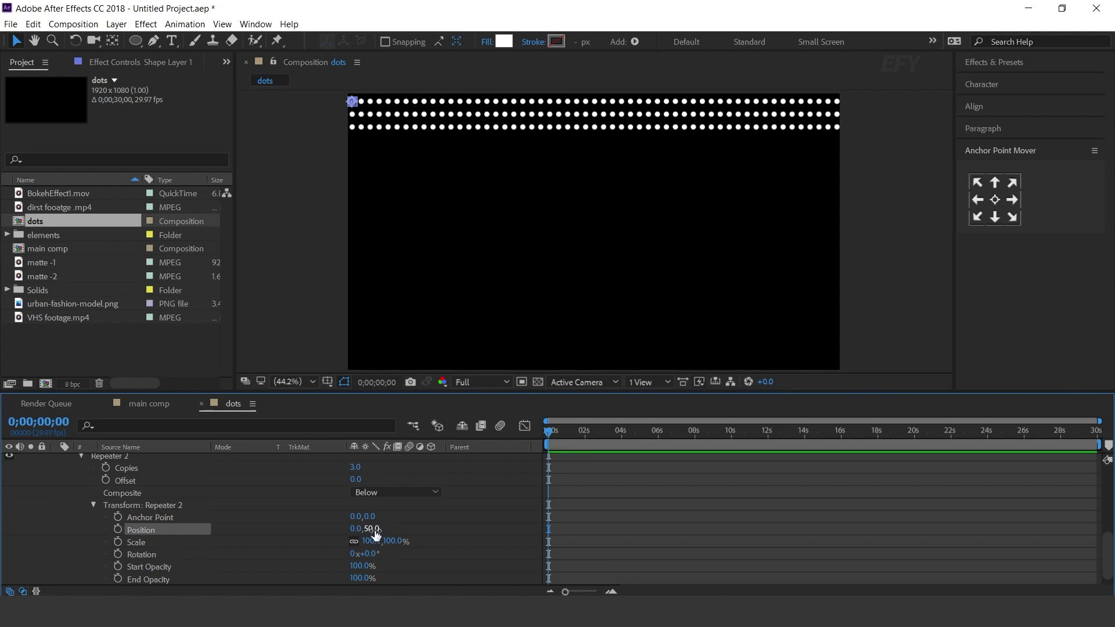
Step: Set the second repeater's copies to 31 to fill the frame with dots, and collapse the shape layer
{"action": "scroll", "coordinate": [142, 516], "scroll_direction": "up", "scroll_amount": 3}
{"action": "left_click", "coordinate": [148, 506]}
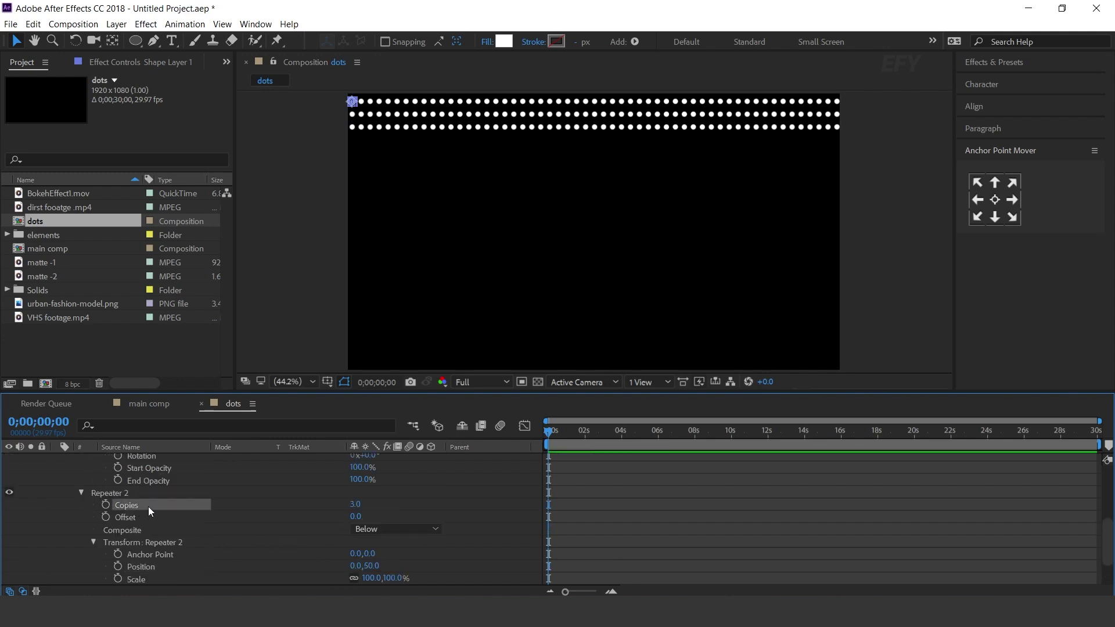
{"action": "left_click_drag", "start_coordinate": [360, 510], "coordinate": [365, 504]}
{"action": "key", "text": "comma"}
{"action": "key", "text": "comma"}
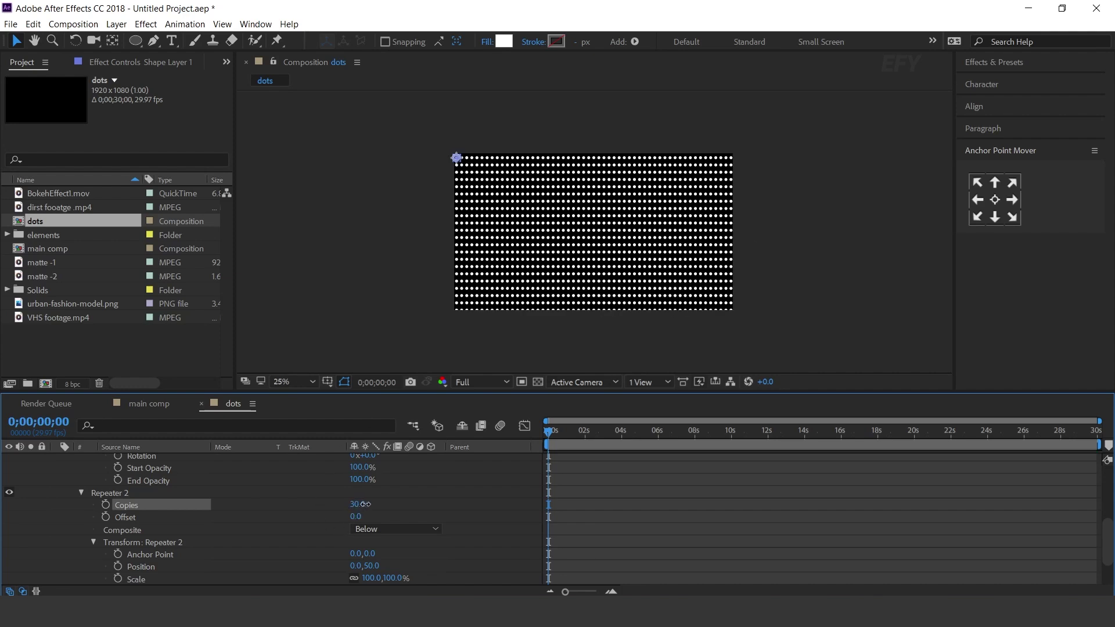
{"action": "left_click", "coordinate": [720, 485]}
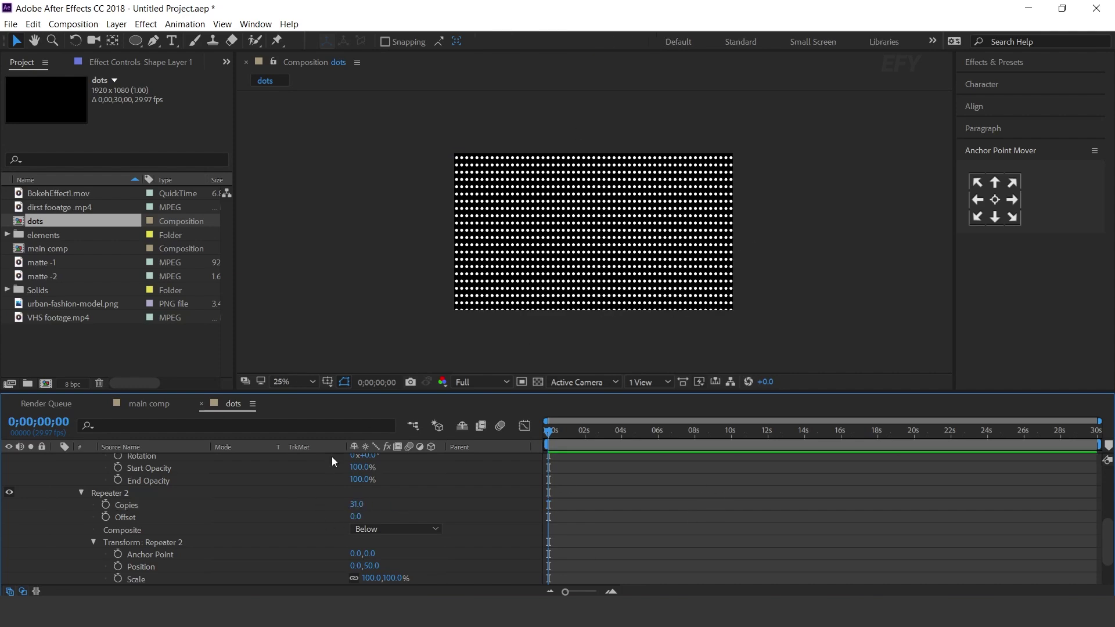
{"action": "scroll", "coordinate": [103, 478], "scroll_direction": "up", "scroll_amount": 4}
{"action": "left_click", "coordinate": [56, 460]}
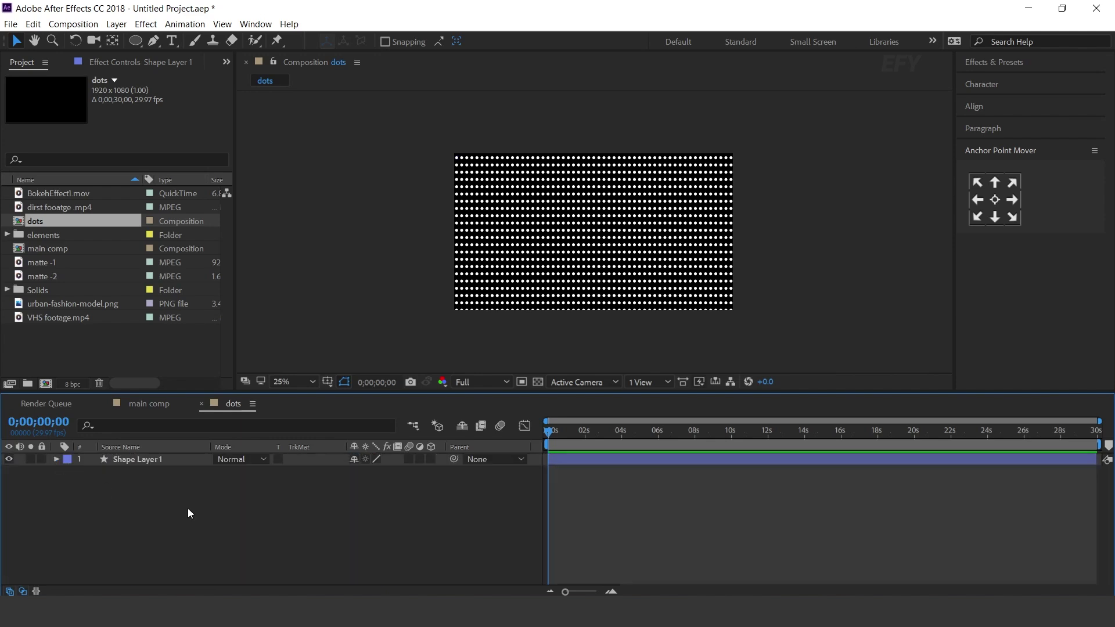
{"action": "scroll", "coordinate": [677, 167], "scroll_direction": "down", "scroll_amount": 1}
{"action": "scroll", "coordinate": [656, 240], "scroll_direction": "up", "scroll_amount": 3}
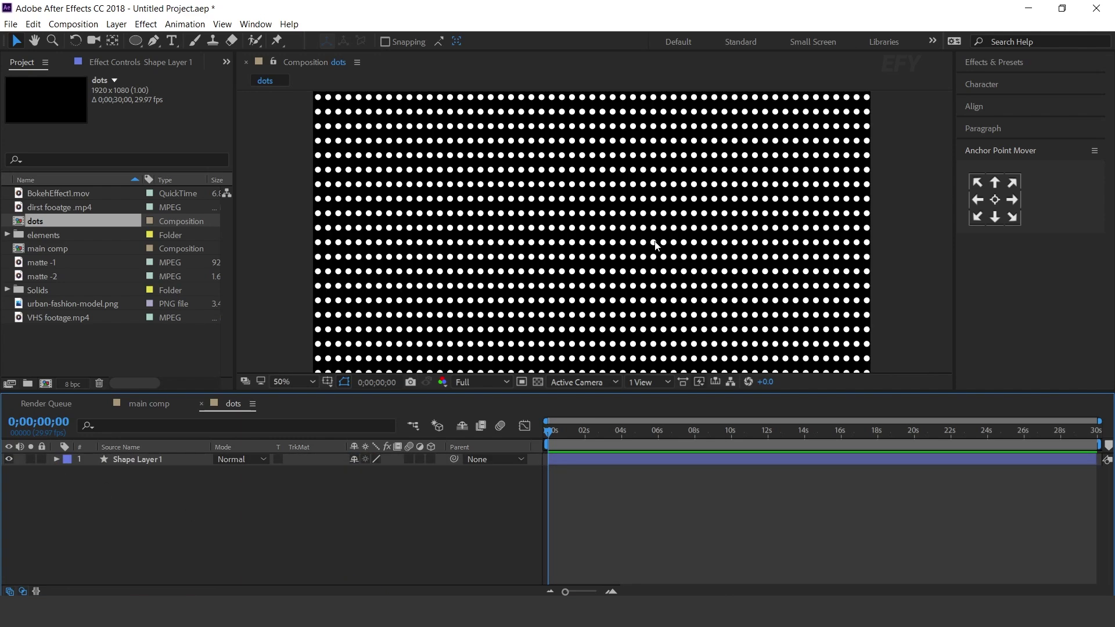
Step: Place the dots composition in main comp as a layer above Black Solid 1
{"action": "left_click", "coordinate": [149, 406]}
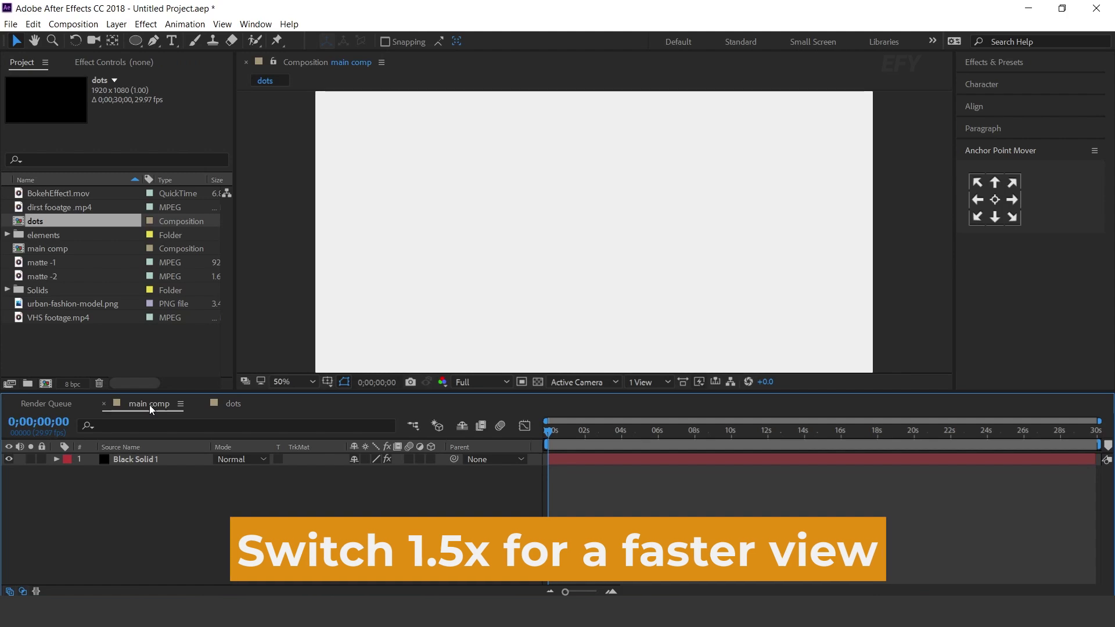
{"action": "left_click", "coordinate": [90, 336]}
{"action": "left_click", "coordinate": [36, 222]}
{"action": "left_click_drag", "start_coordinate": [18, 227], "coordinate": [141, 456]}
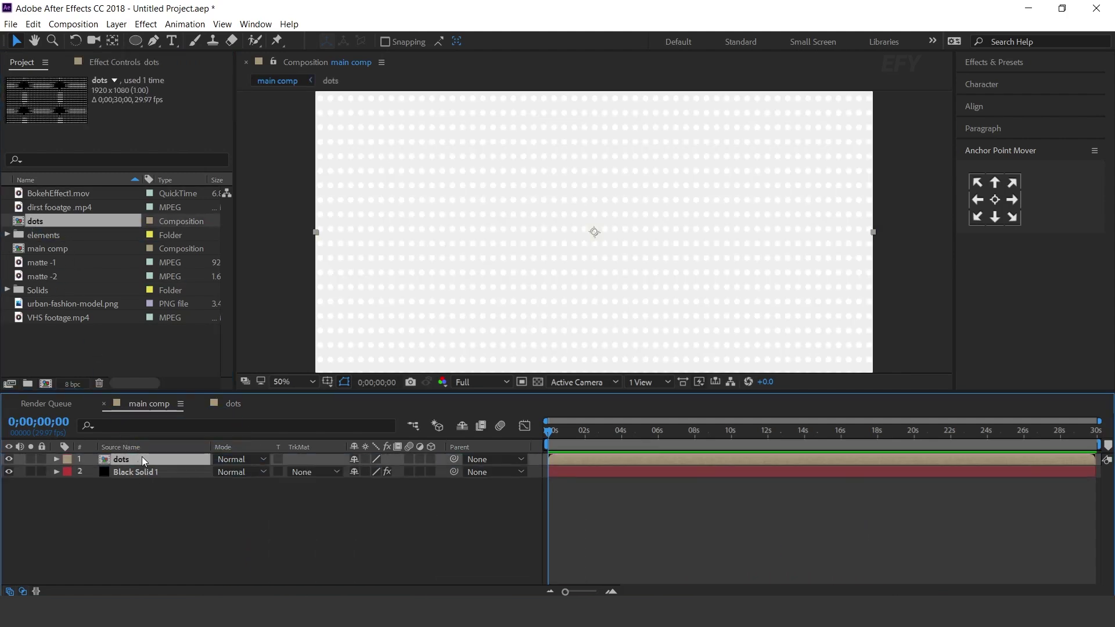
Step: Apply the Fill effect to the dots layer and set its color to near-black 050505
{"action": "key", "text": "ctrl+space"}
{"action": "type", "text": "fil"}
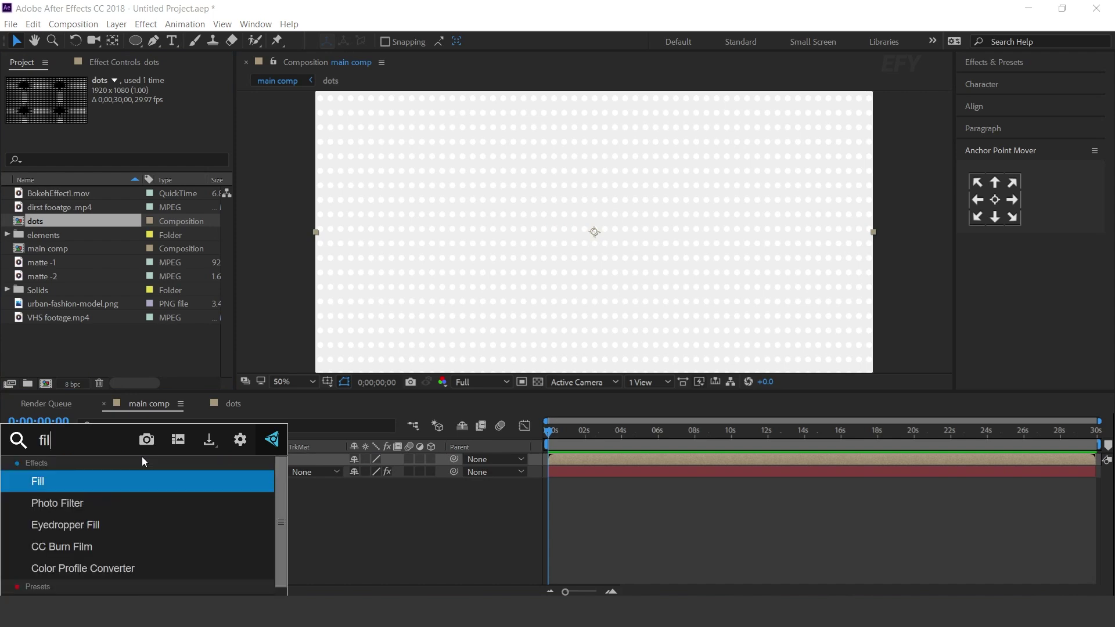
{"action": "key", "text": "Return"}
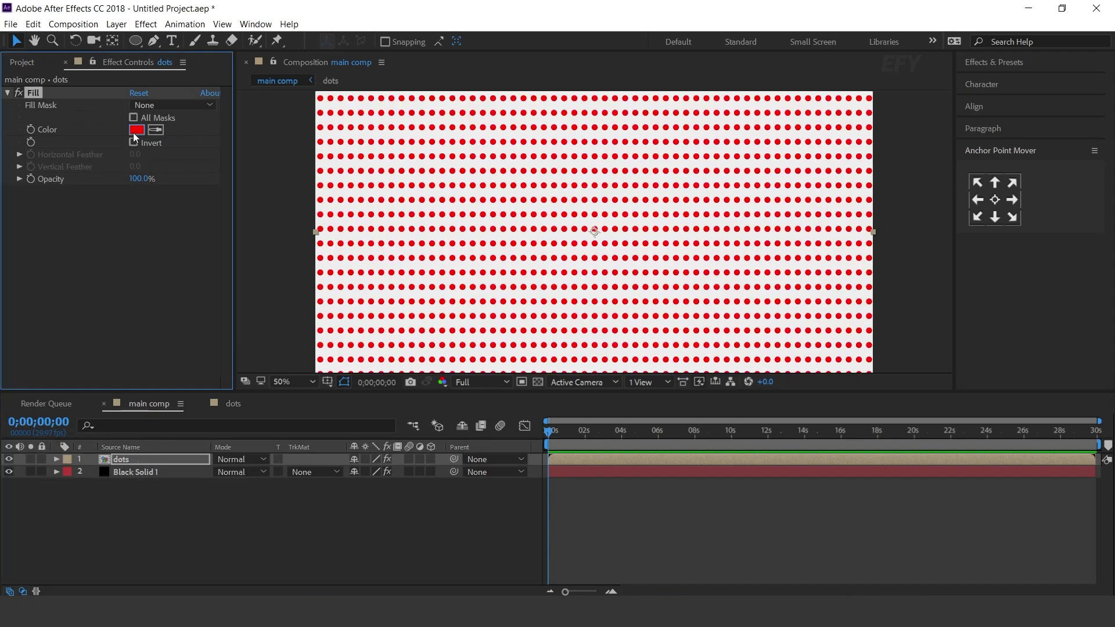
{"action": "left_click", "coordinate": [135, 132]}
{"action": "left_click_drag", "start_coordinate": [70, 355], "coordinate": [64, 399]}
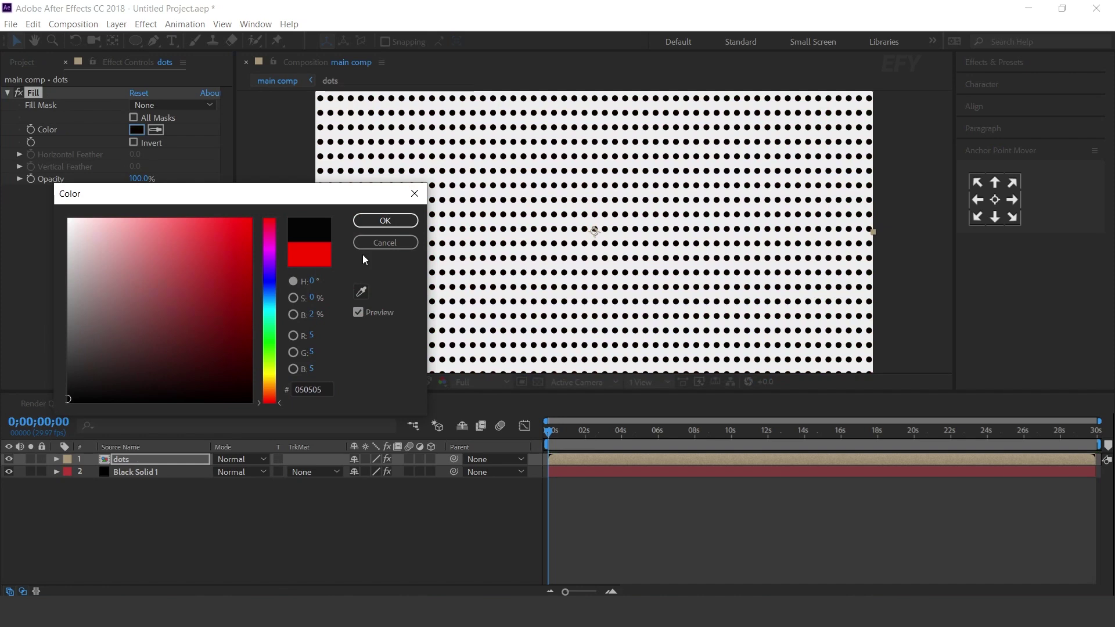
{"action": "left_click", "coordinate": [385, 221]}
{"action": "key", "text": "comma"}
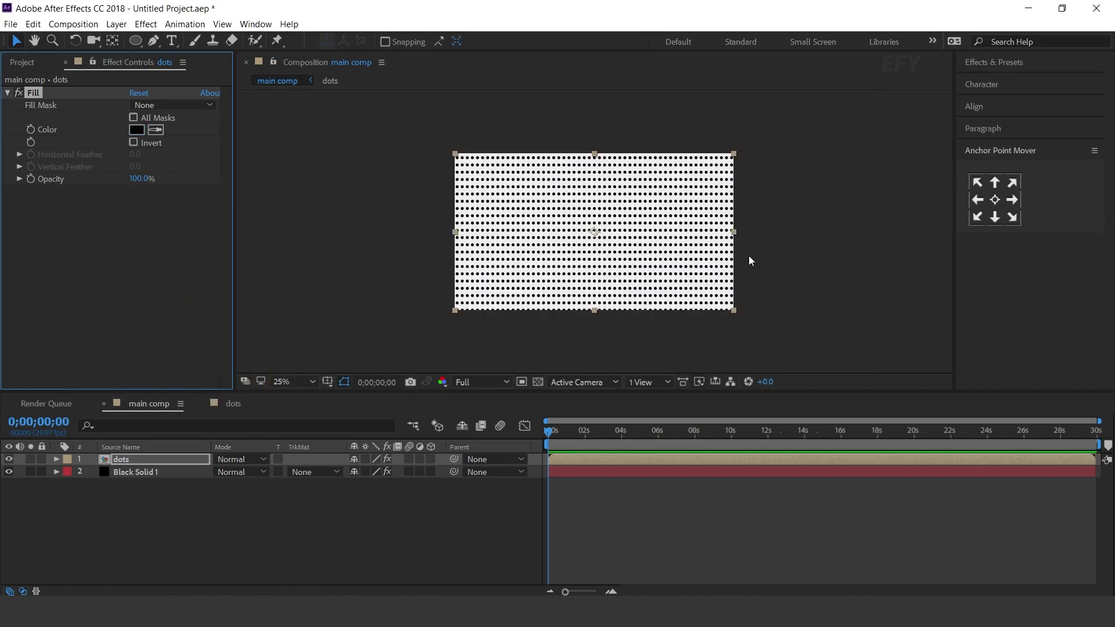
{"action": "key", "text": "period"}
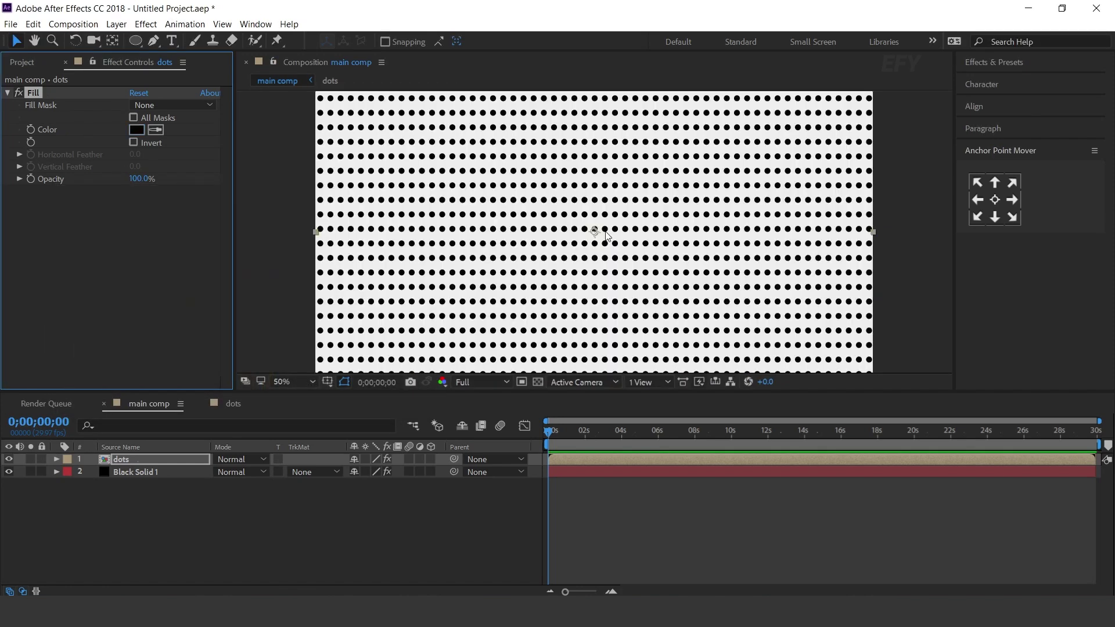
Step: Open the dots composition and scale Shape Layer 1 down to 15%
{"action": "left_click", "coordinate": [232, 403]}
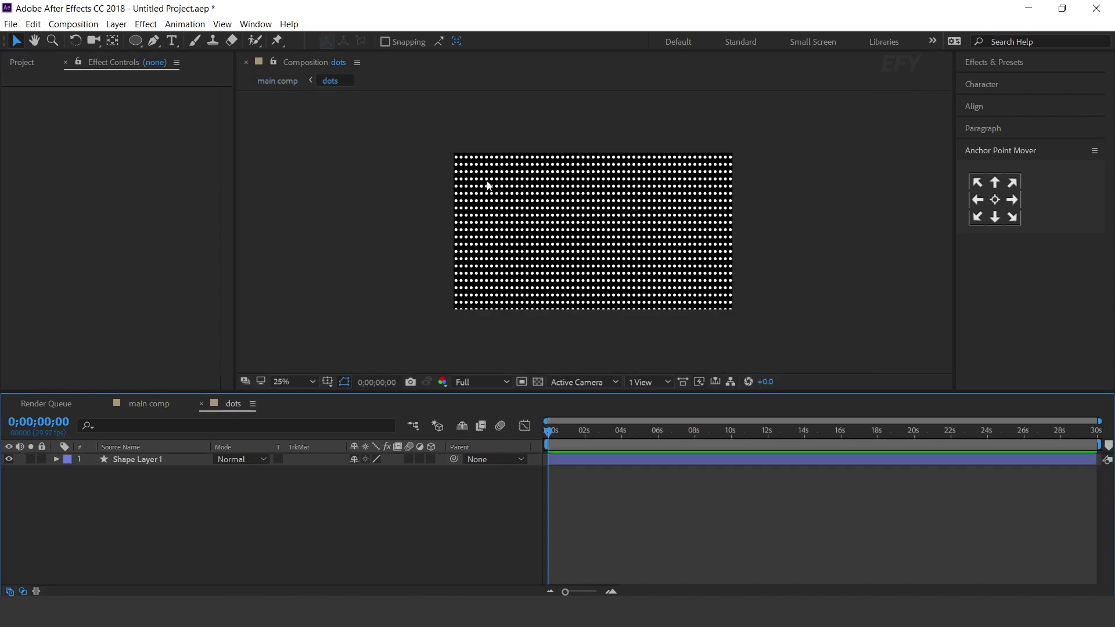
{"action": "scroll", "coordinate": [463, 166], "scroll_direction": "up", "scroll_amount": 3}
{"action": "left_click_drag", "start_coordinate": [463, 174], "coordinate": [759, 306]}
{"action": "left_click_drag", "start_coordinate": [555, 192], "coordinate": [889, 328]}
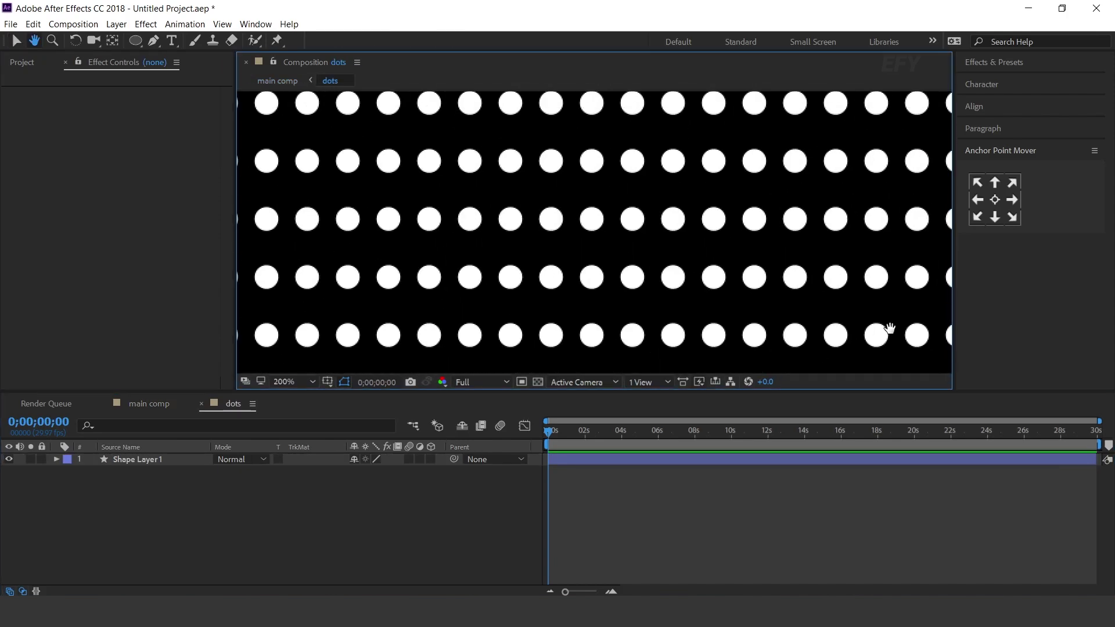
{"action": "left_click_drag", "start_coordinate": [494, 175], "coordinate": [825, 326]}
{"action": "left_click_drag", "start_coordinate": [583, 212], "coordinate": [576, 385]}
{"action": "left_click_drag", "start_coordinate": [523, 231], "coordinate": [509, 201]}
{"action": "key", "text": "v"}
{"action": "left_click", "coordinate": [158, 460]}
{"action": "key", "text": "s"}
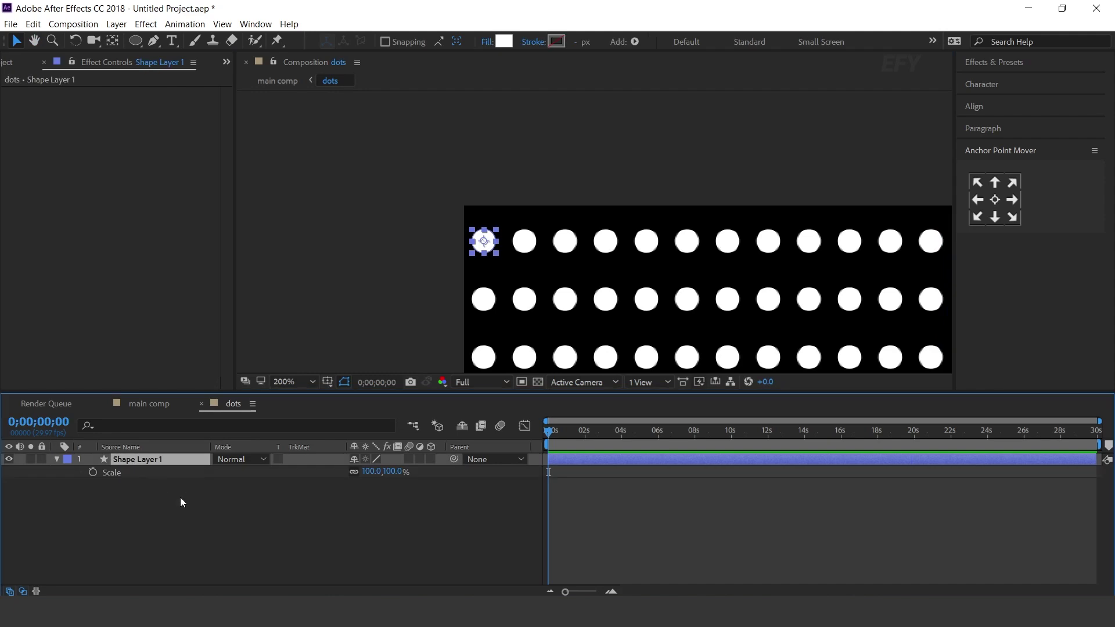
{"action": "left_click_drag", "start_coordinate": [394, 472], "coordinate": [330, 469]}
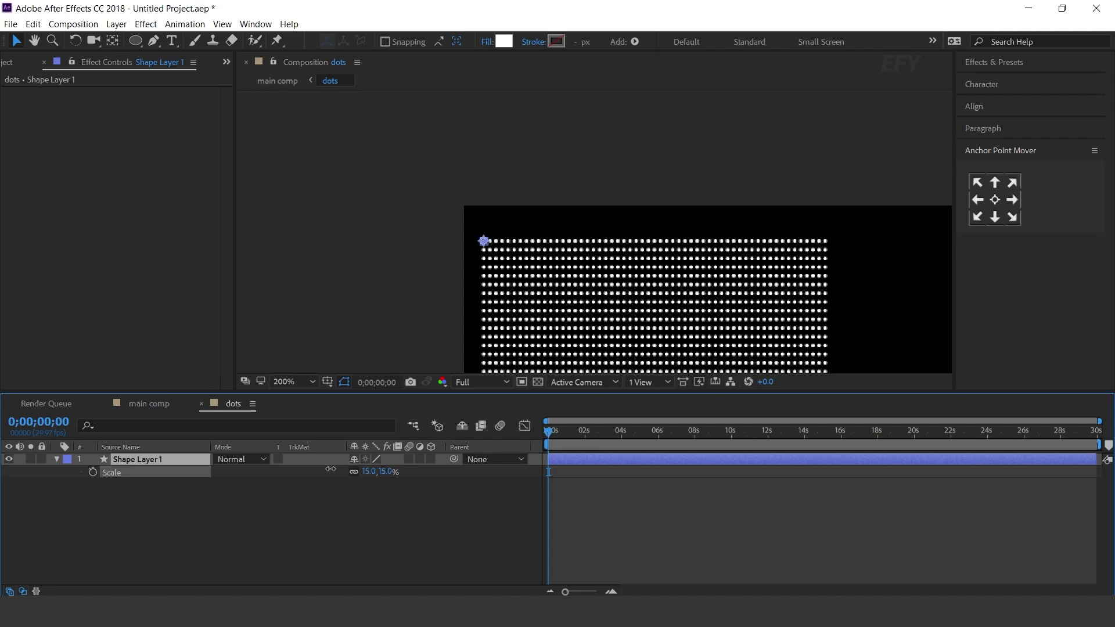
Step: Set Shape Layer 1's scale to 43% and nudge the layer up slightly to position 17, 19.2
{"action": "scroll", "coordinate": [720, 226], "scroll_direction": "down", "scroll_amount": 2}
{"action": "scroll", "coordinate": [723, 293], "scroll_direction": "up", "scroll_amount": 1}
{"action": "key", "text": "space"}
{"action": "left_click_drag", "start_coordinate": [689, 302], "coordinate": [524, 233]}
{"action": "key", "text": "v"}
{"action": "left_click", "coordinate": [284, 380]}
{"action": "left_click", "coordinate": [316, 166]}
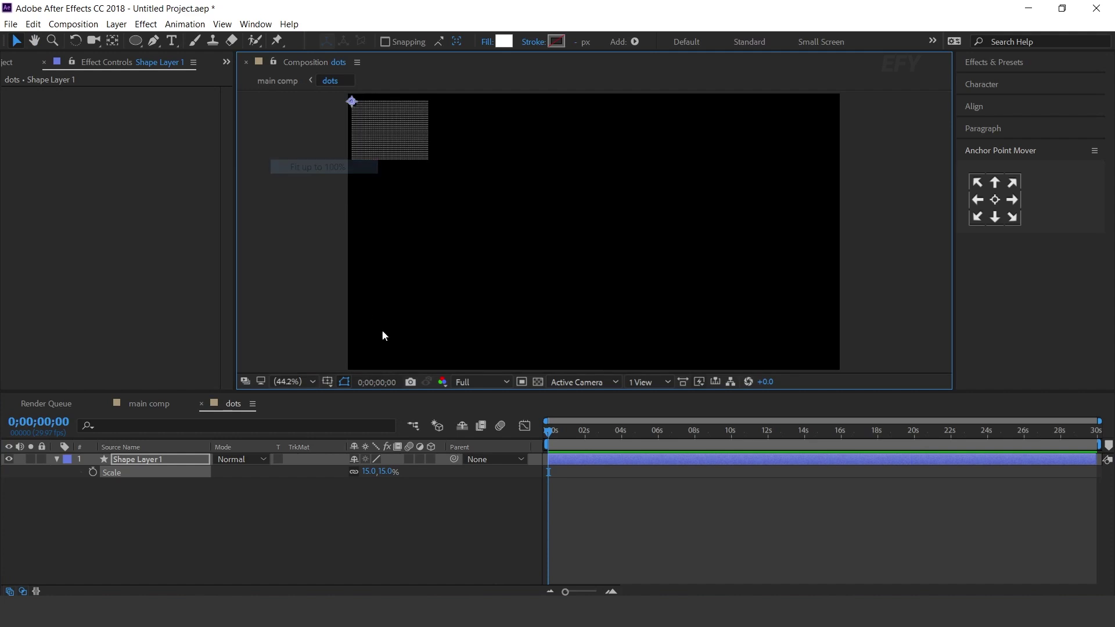
{"action": "mouse_move", "coordinate": [385, 471]}
{"action": "left_mouse_down"}
{"action": "mouse_move", "coordinate": [416, 471]}
{"action": "mouse_move", "coordinate": [399, 471]}
{"action": "left_mouse_up"}
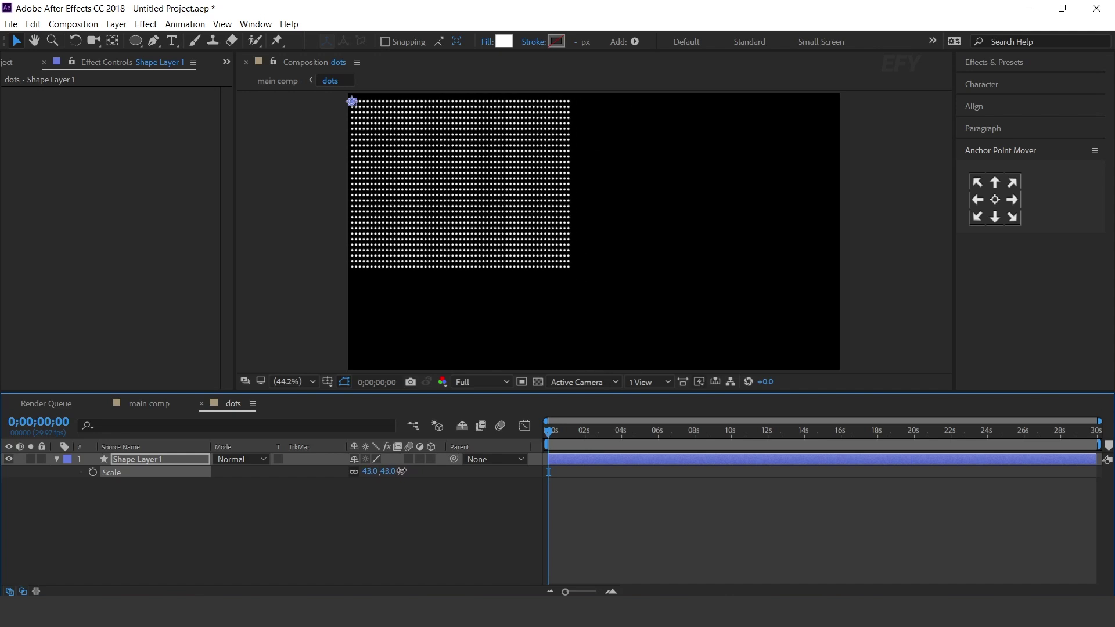
{"action": "left_click_drag", "start_coordinate": [353, 104], "coordinate": [353, 101]}
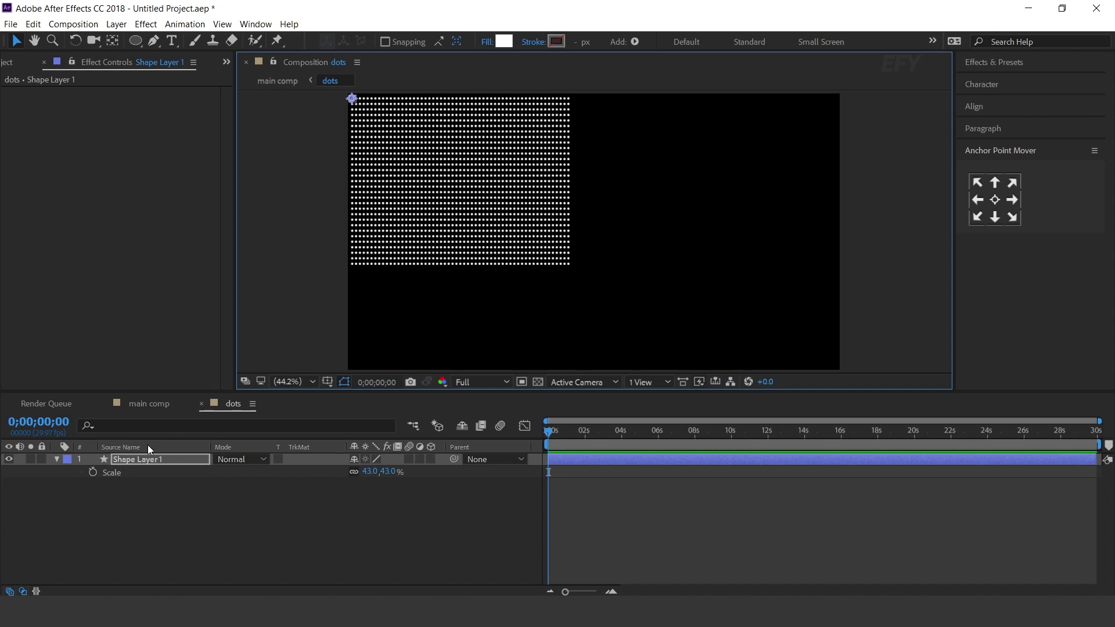
Step: Set Repeater 1's copies to 167 so the rows of small dots span the full composition width
{"action": "left_click", "coordinate": [55, 461]}
{"action": "left_click", "coordinate": [59, 461]}
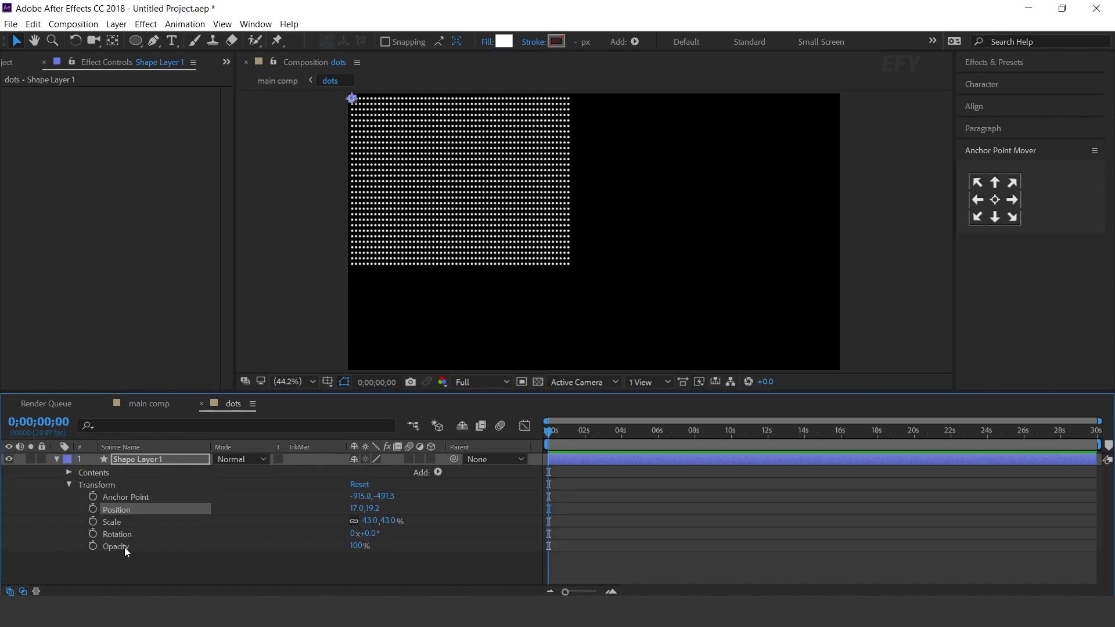
{"action": "left_click", "coordinate": [69, 473]}
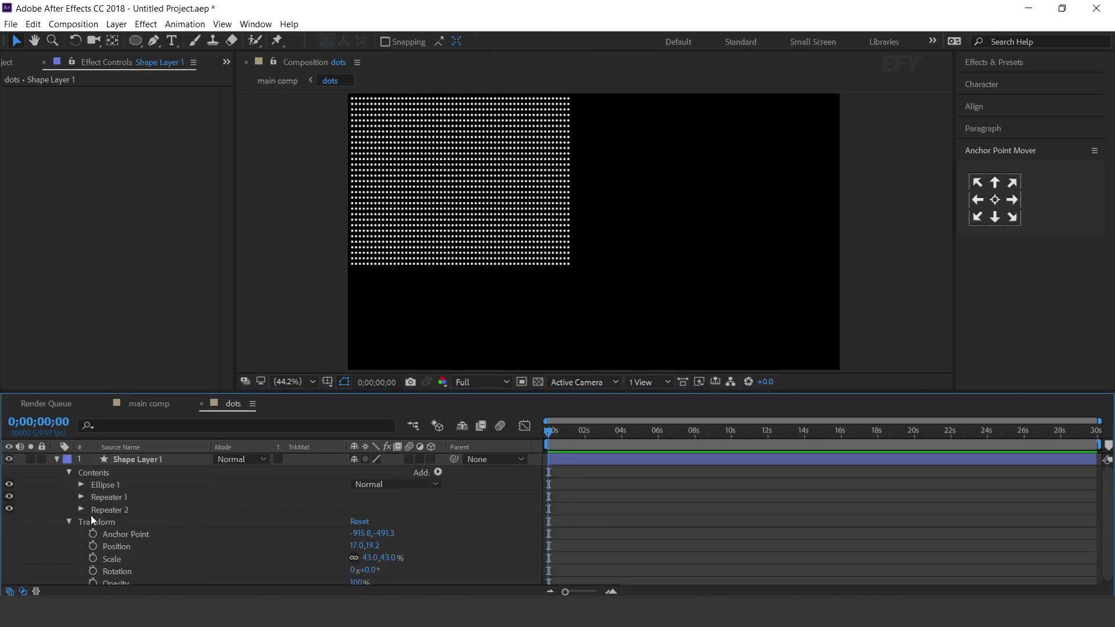
{"action": "scroll", "coordinate": [85, 532], "scroll_direction": "down", "scroll_amount": 2}
{"action": "left_click", "coordinate": [81, 521]}
{"action": "scroll", "coordinate": [346, 514], "scroll_direction": "up", "scroll_amount": 2}
{"action": "left_click_drag", "start_coordinate": [361, 509], "coordinate": [439, 509]}
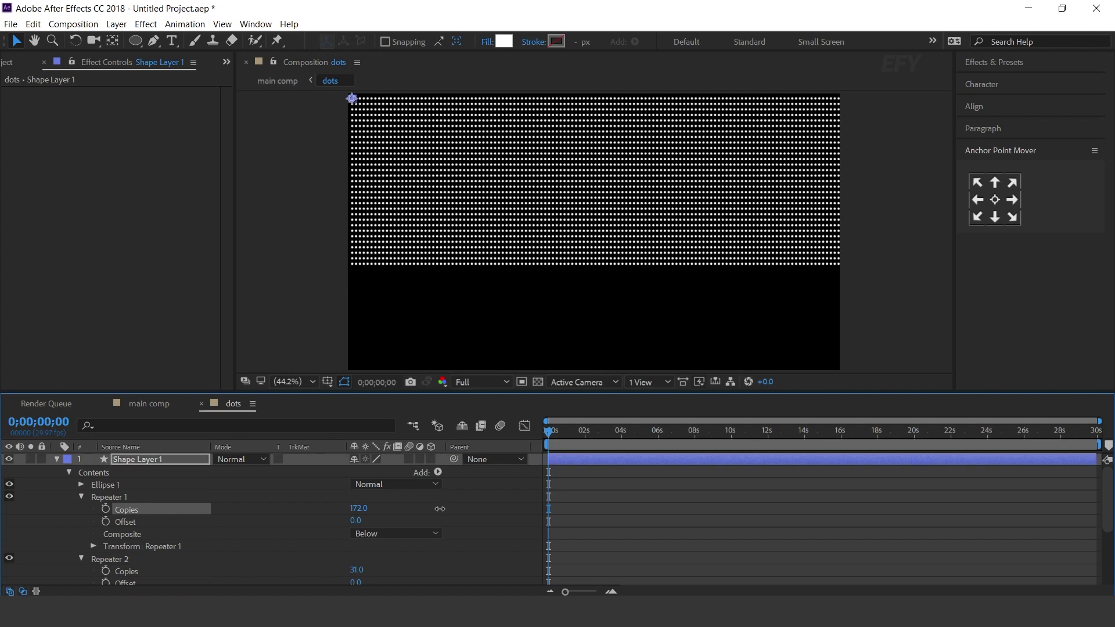
Step: Set Repeater 2's copies to 65 to fill the frame height with dots, and return to main comp
{"action": "scroll", "coordinate": [360, 535], "scroll_direction": "down", "scroll_amount": 2}
{"action": "left_click_drag", "start_coordinate": [357, 534], "coordinate": [375, 531]}
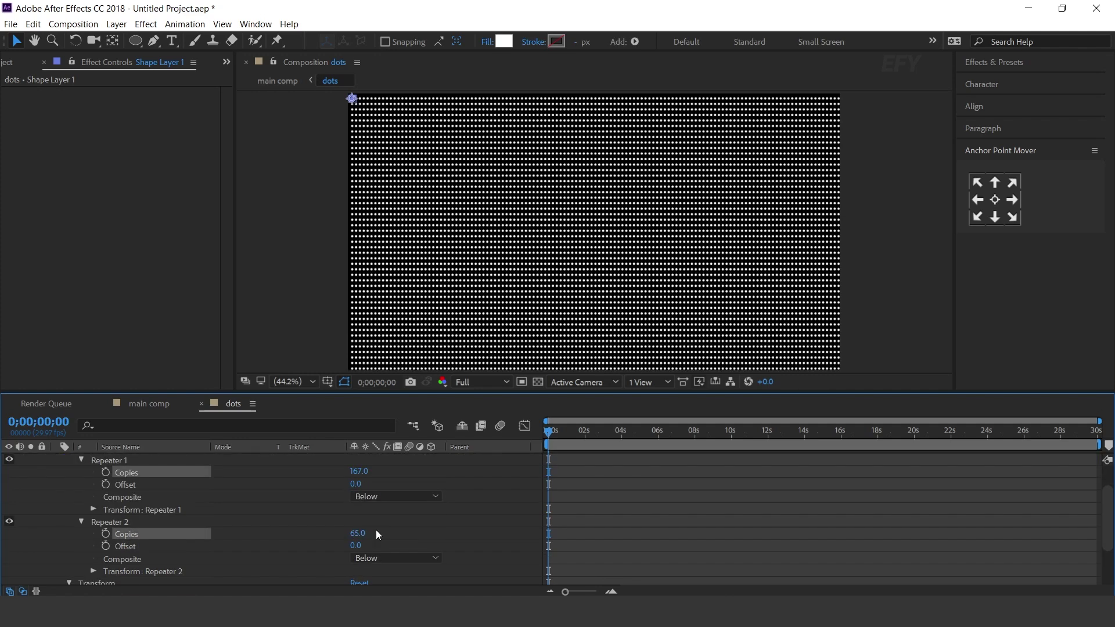
{"action": "scroll", "coordinate": [772, 193], "scroll_direction": "down", "scroll_amount": 3}
{"action": "scroll", "coordinate": [773, 194], "scroll_direction": "up", "scroll_amount": 1}
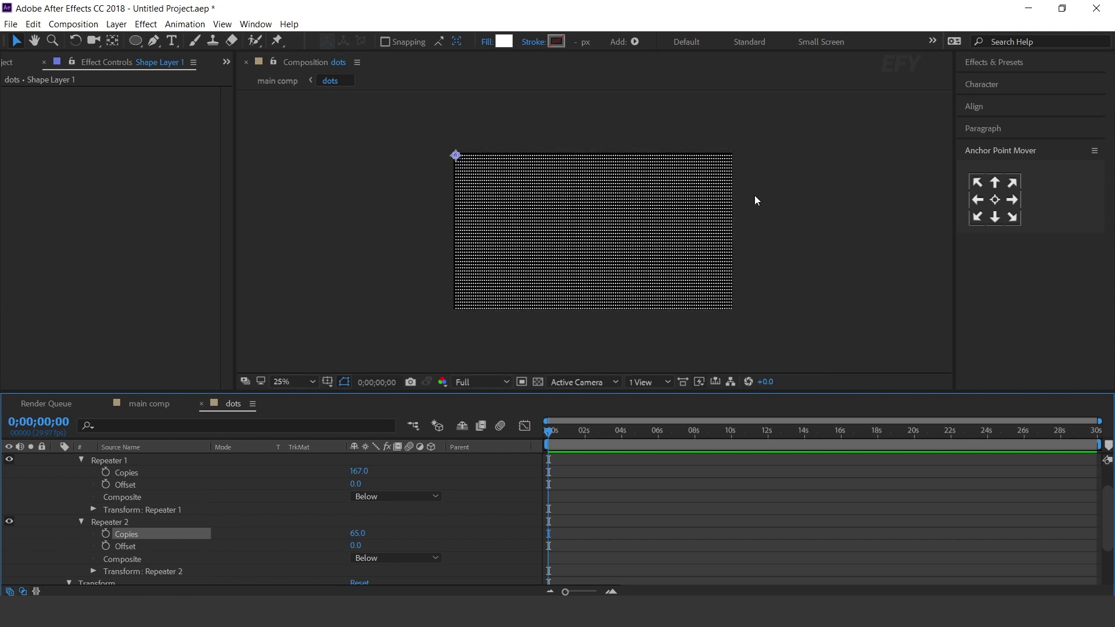
{"action": "left_click", "coordinate": [149, 405]}
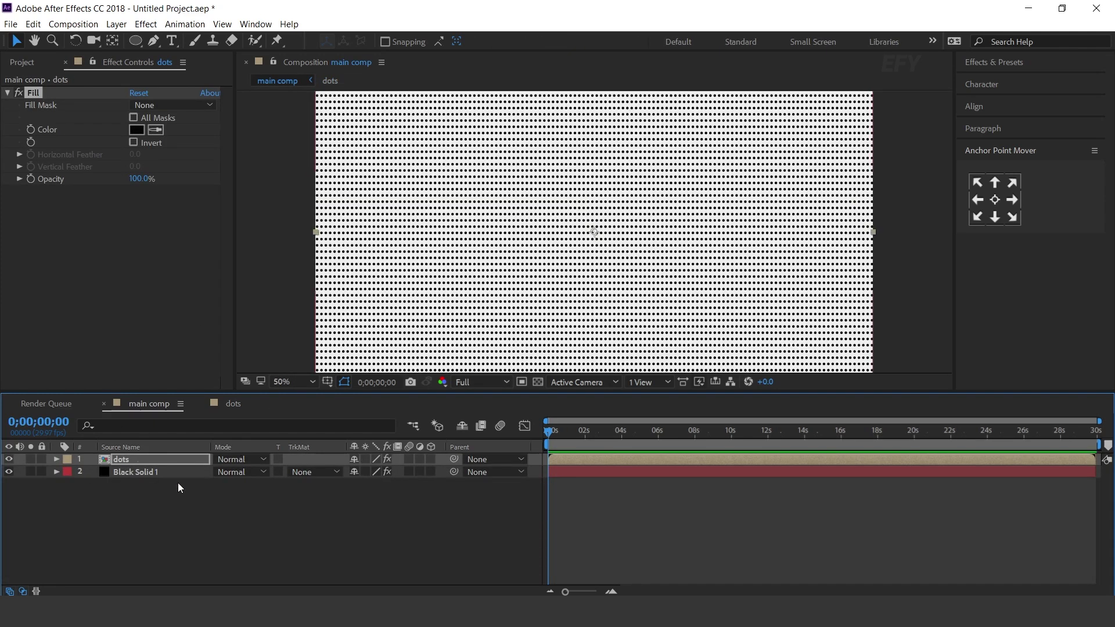
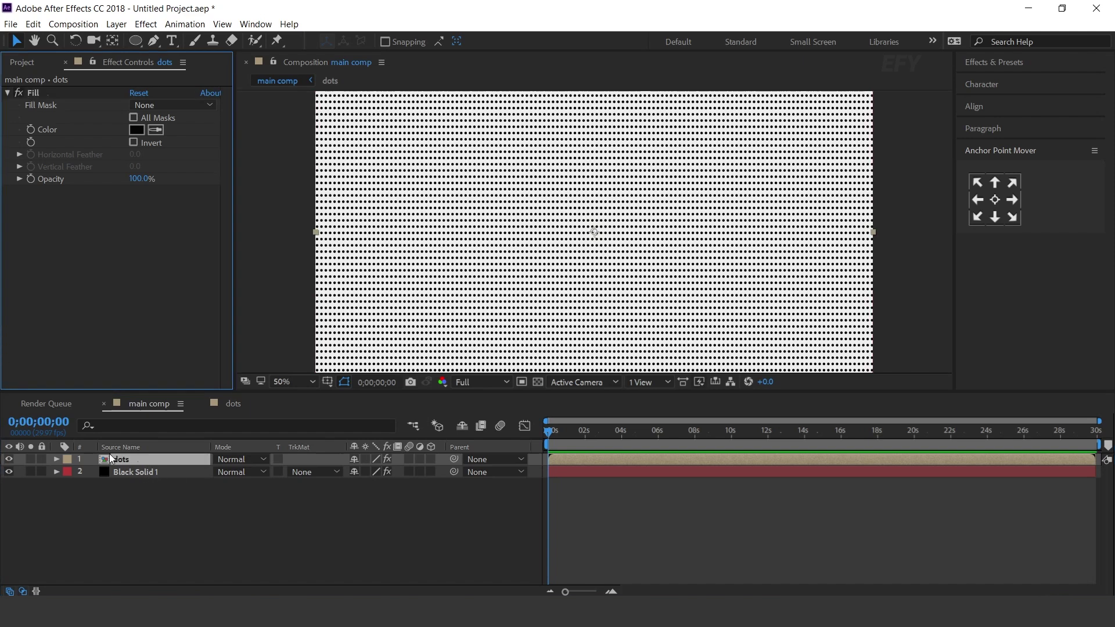
Step: Apply the Turbulent Displace effect to the dots layer in the main comp
{"action": "left_click", "coordinate": [111, 459]}
{"action": "key", "text": "ctrl+space"}
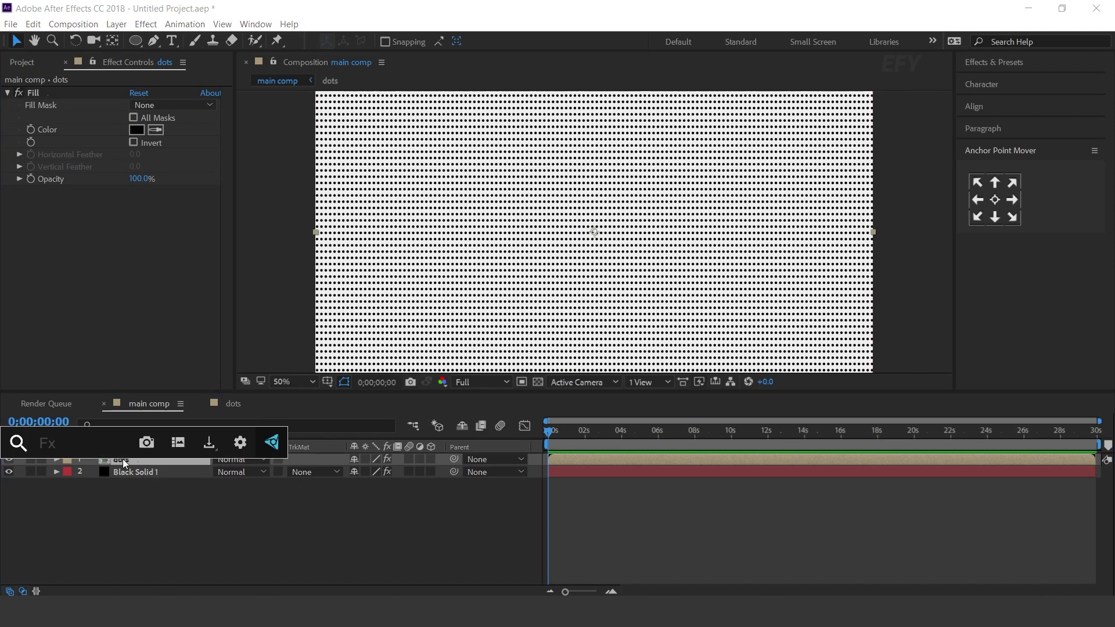
{"action": "type", "text": "tur"}
{"action": "key", "text": "Return"}
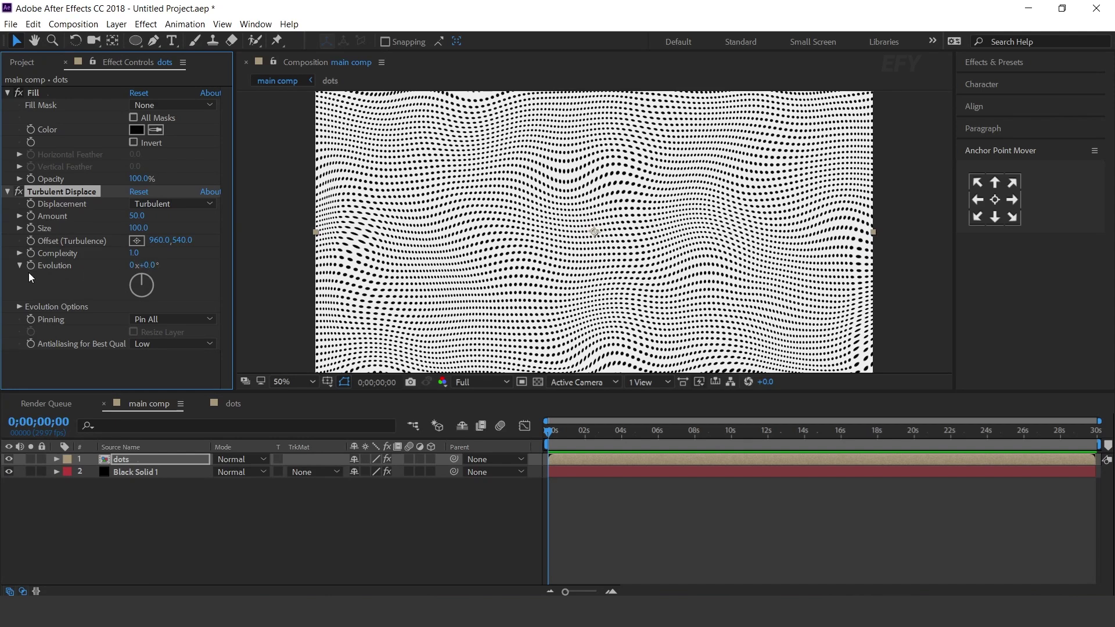
Step: Animate the Turbulent Displace evolution on the dots layer with the expression time*50
{"action": "left_click", "coordinate": [30, 267], "text": "alt"}
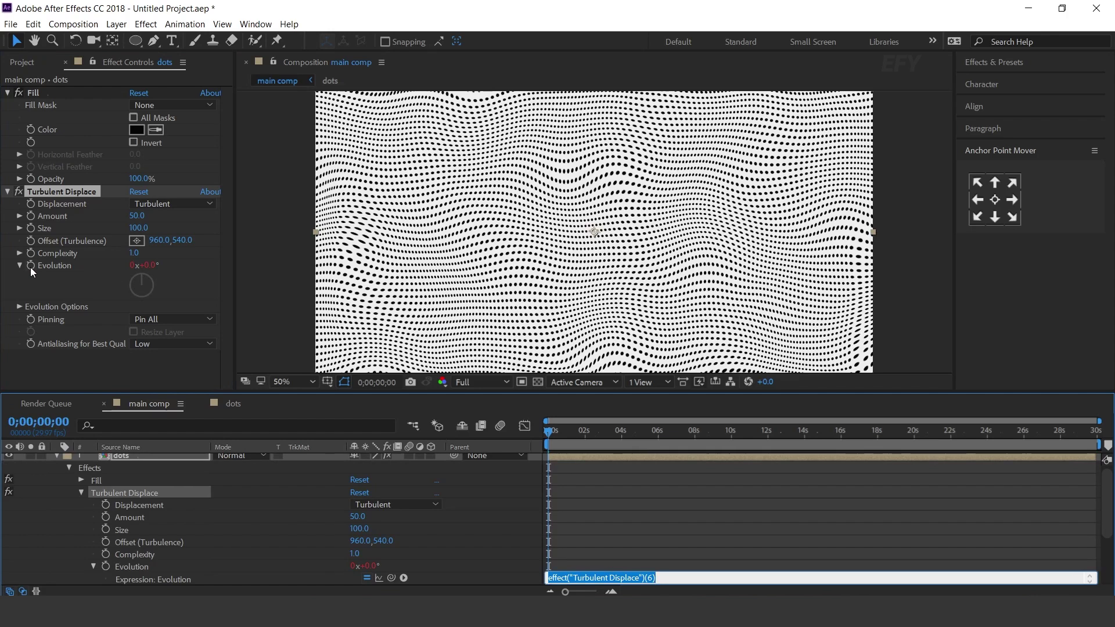
{"action": "type", "text": "time"}
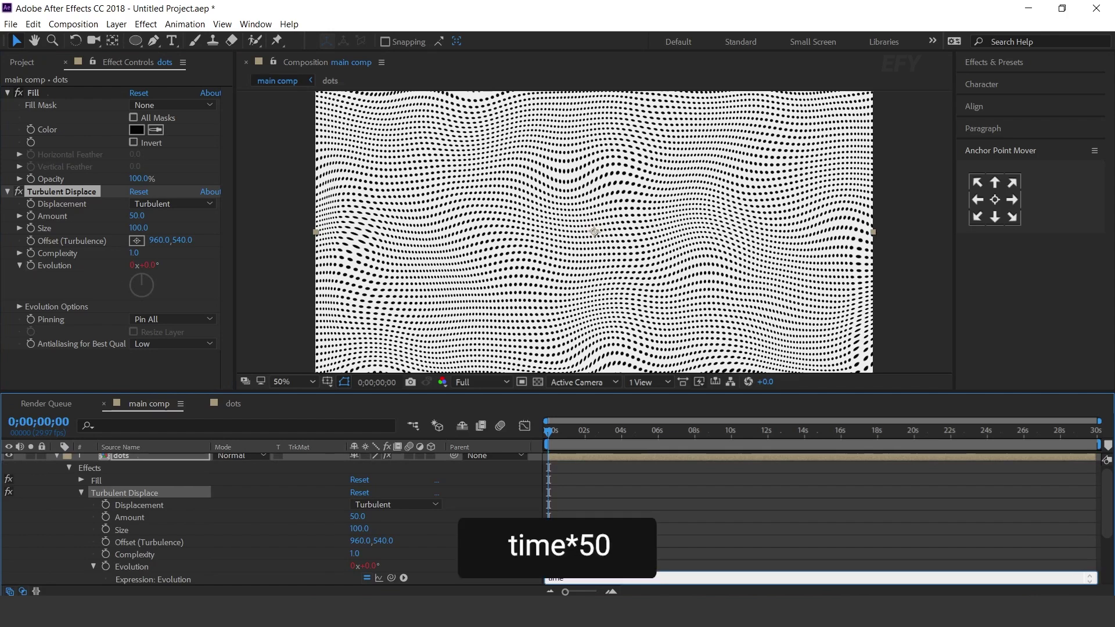
{"action": "type", "text": "*50"}
{"action": "key", "text": "KP_Enter"}
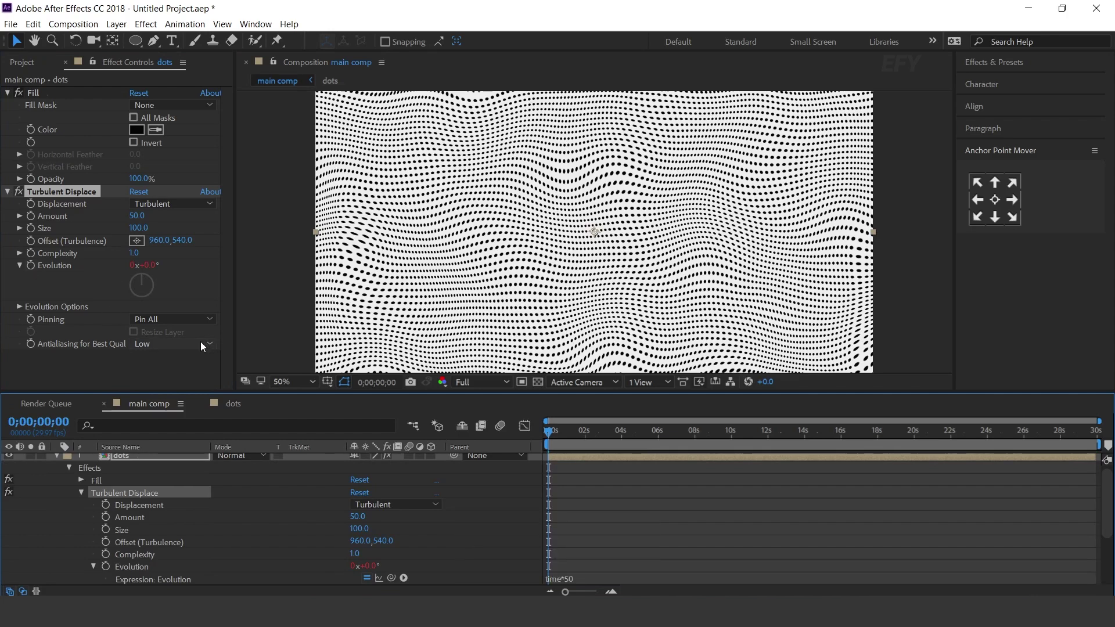
{"action": "scroll", "coordinate": [60, 482], "scroll_direction": "up", "scroll_amount": 1}
{"action": "left_click", "coordinate": [56, 459]}
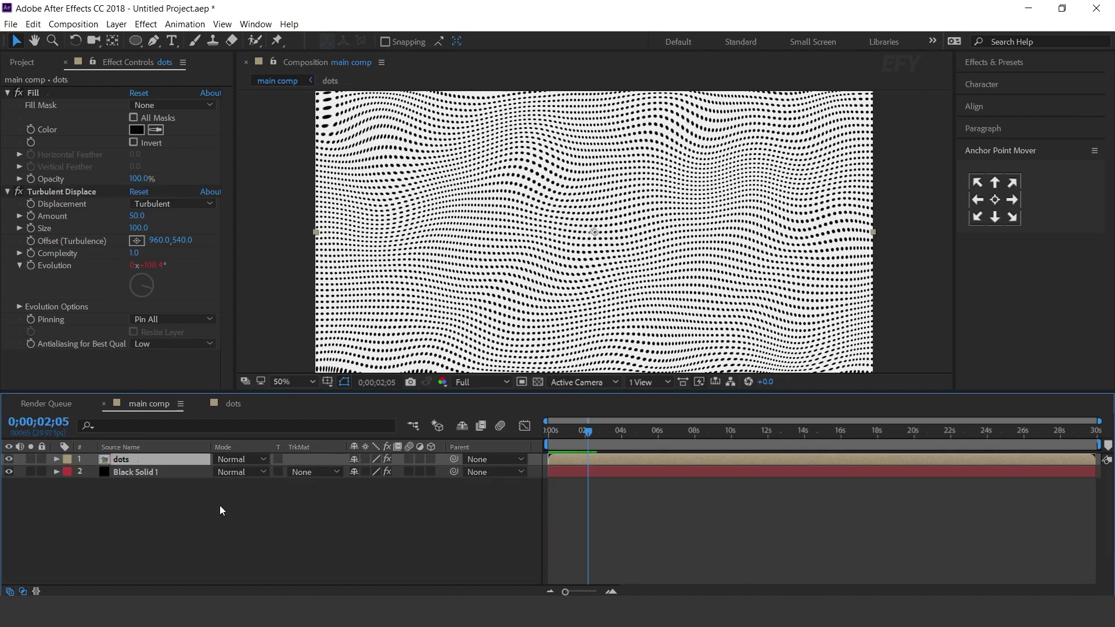
Step: Set the dots layer's opacity to 20% and preview the moving dot pattern
{"action": "key", "text": "t"}
{"action": "left_click", "coordinate": [356, 472]}
{"action": "type", "text": "20"}
{"action": "key", "text": "KP_Enter"}
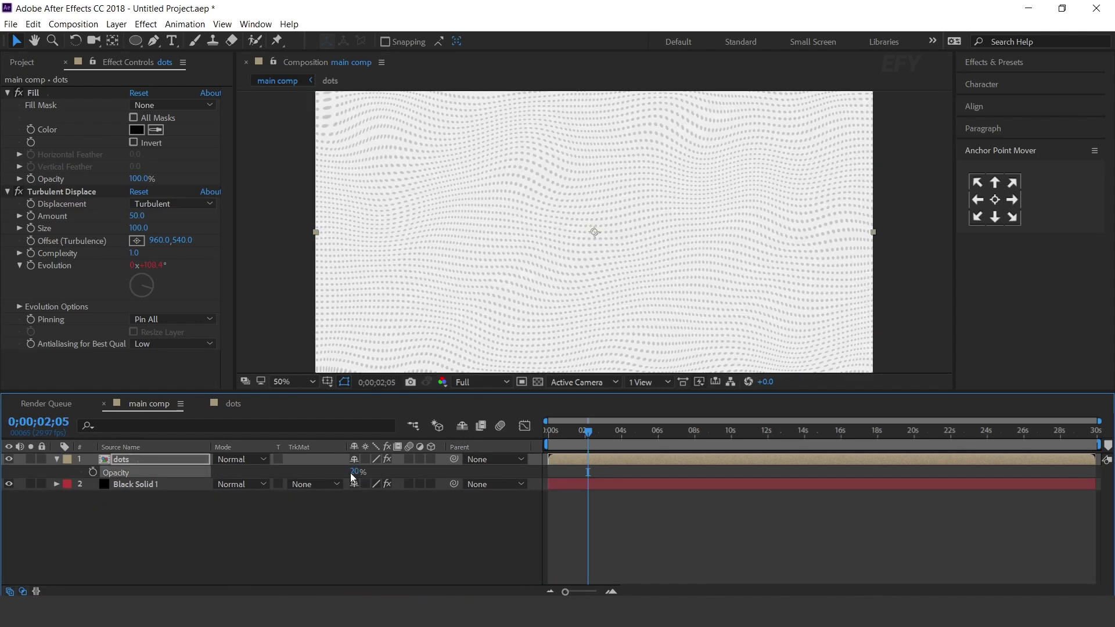
{"action": "left_click", "coordinate": [346, 526]}
{"action": "left_click", "coordinate": [56, 460]}
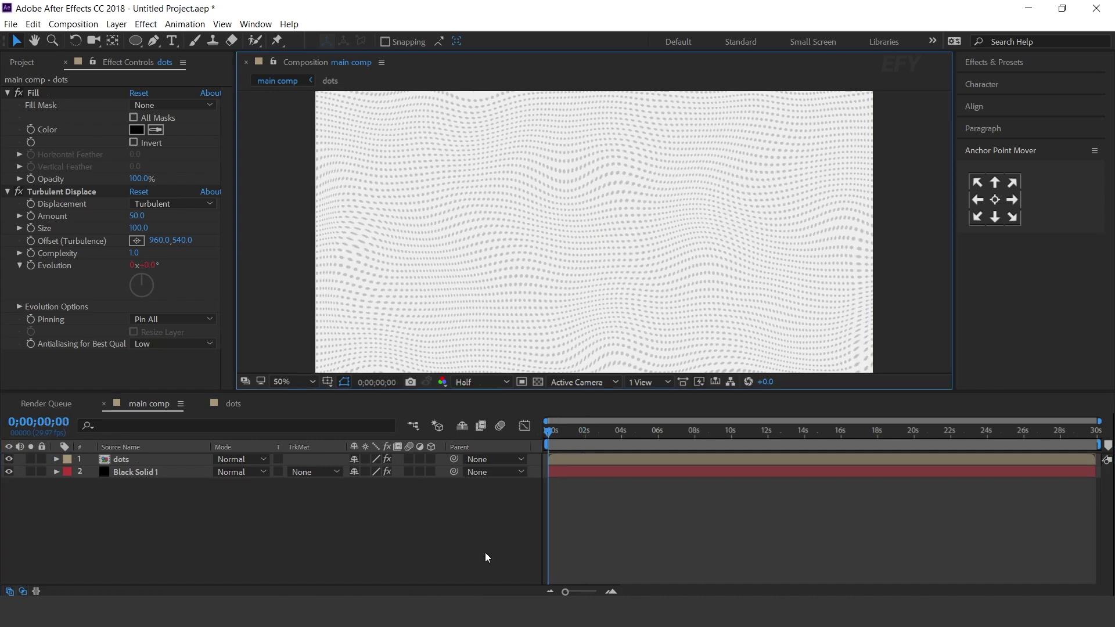
{"action": "key", "text": "space"}
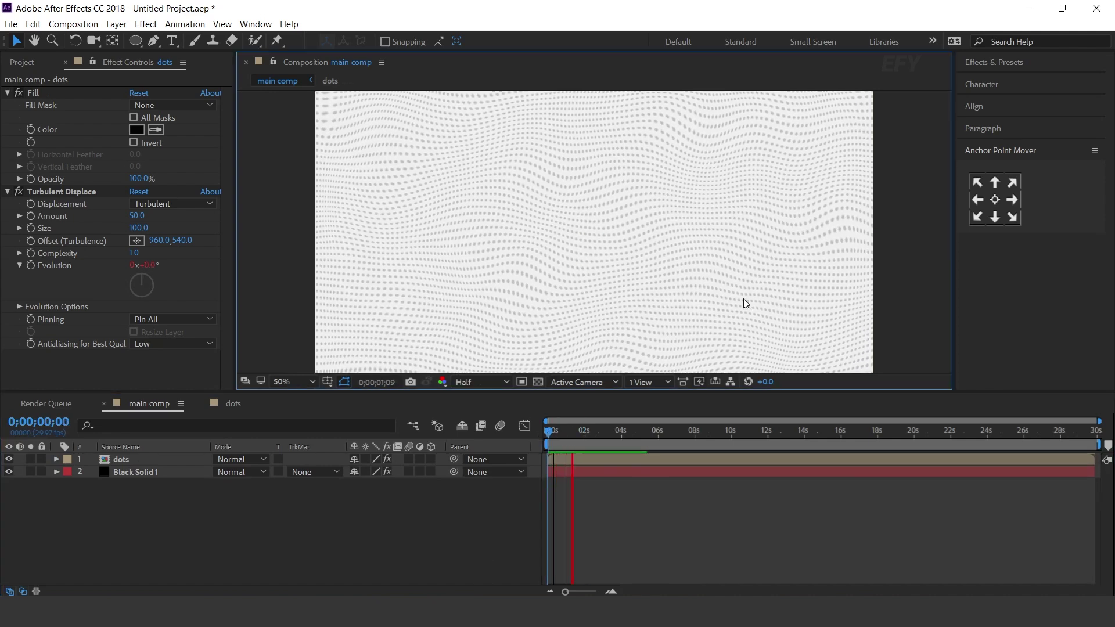
{"action": "left_click", "coordinate": [614, 433]}
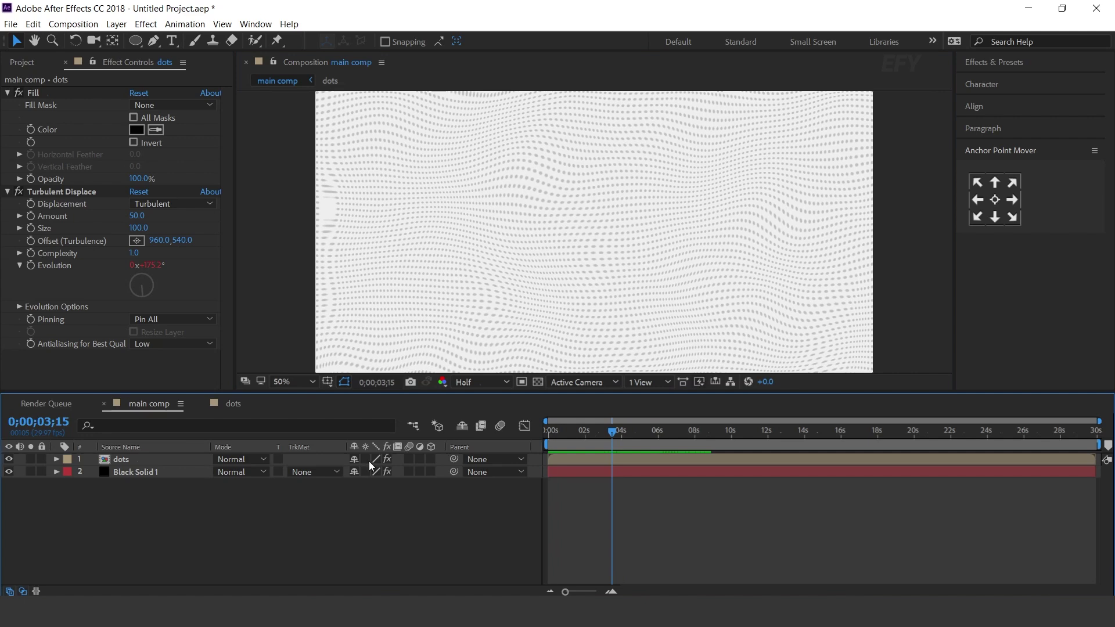
Step: Create a new 1920 x 1080 composition named brush -1, 30 seconds long at 29.97 fps
{"action": "left_click", "coordinate": [24, 62]}
{"action": "left_click", "coordinate": [54, 372]}
{"action": "left_click", "coordinate": [46, 384]}
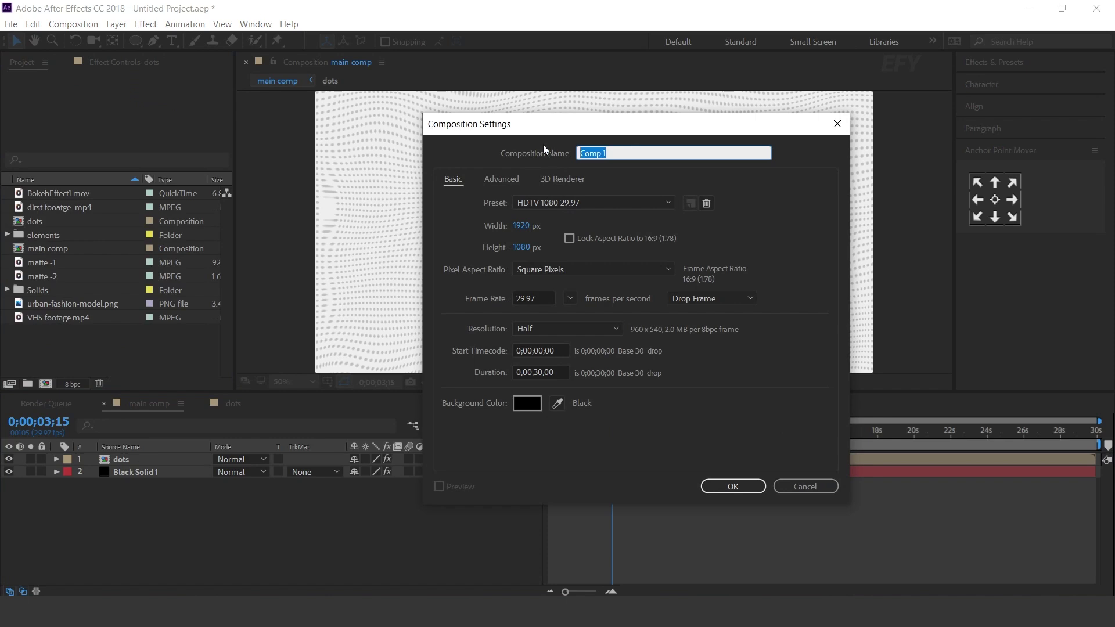
{"action": "type", "text": "brush -1"}
{"action": "key", "text": "Return"}
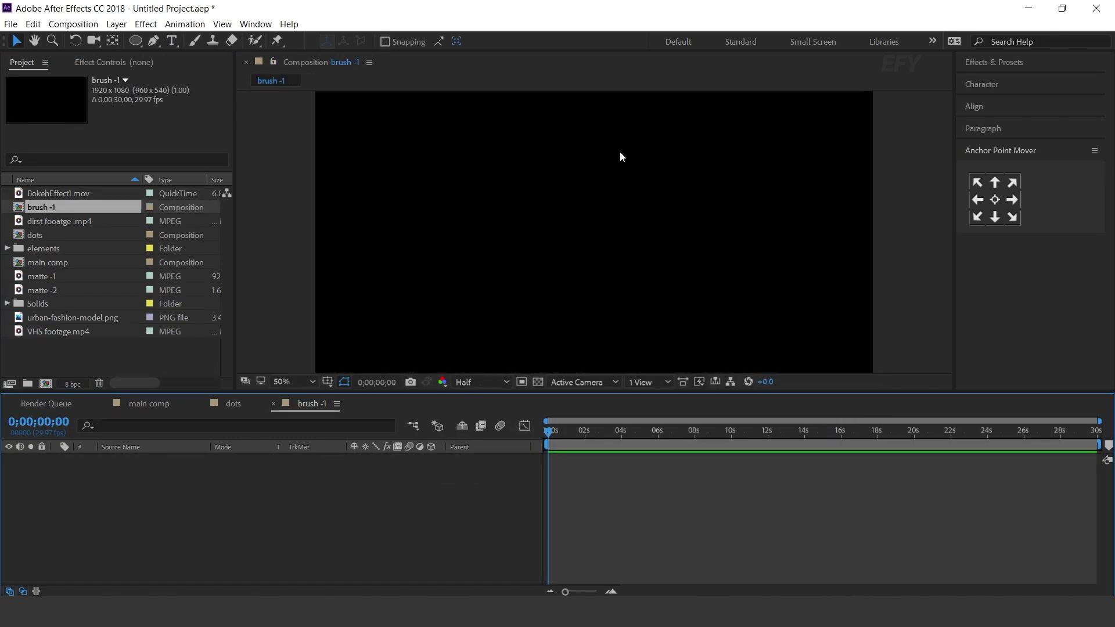
Step: Add brush-1.png from the elements folder to the brush -1 composition and place the matte -1 clip above it
{"action": "left_click", "coordinate": [42, 249]}
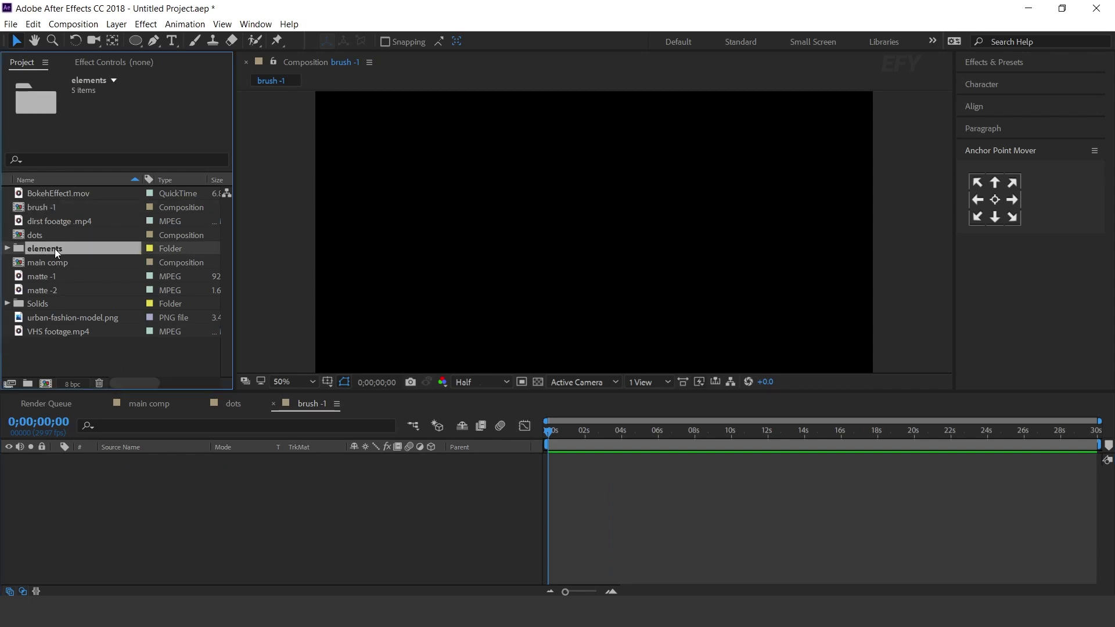
{"action": "left_click", "coordinate": [7, 249]}
{"action": "left_click", "coordinate": [77, 278]}
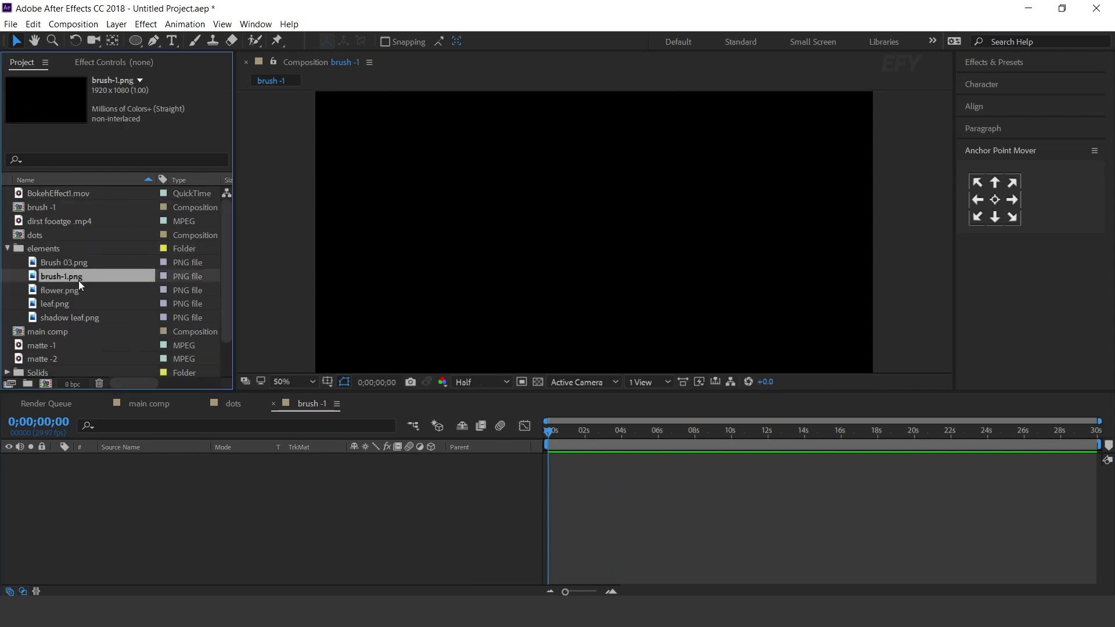
{"action": "mouse_move", "coordinate": [72, 278]}
{"action": "left_mouse_down"}
{"action": "mouse_move", "coordinate": [139, 313]}
{"action": "mouse_move", "coordinate": [287, 514]}
{"action": "left_mouse_up"}
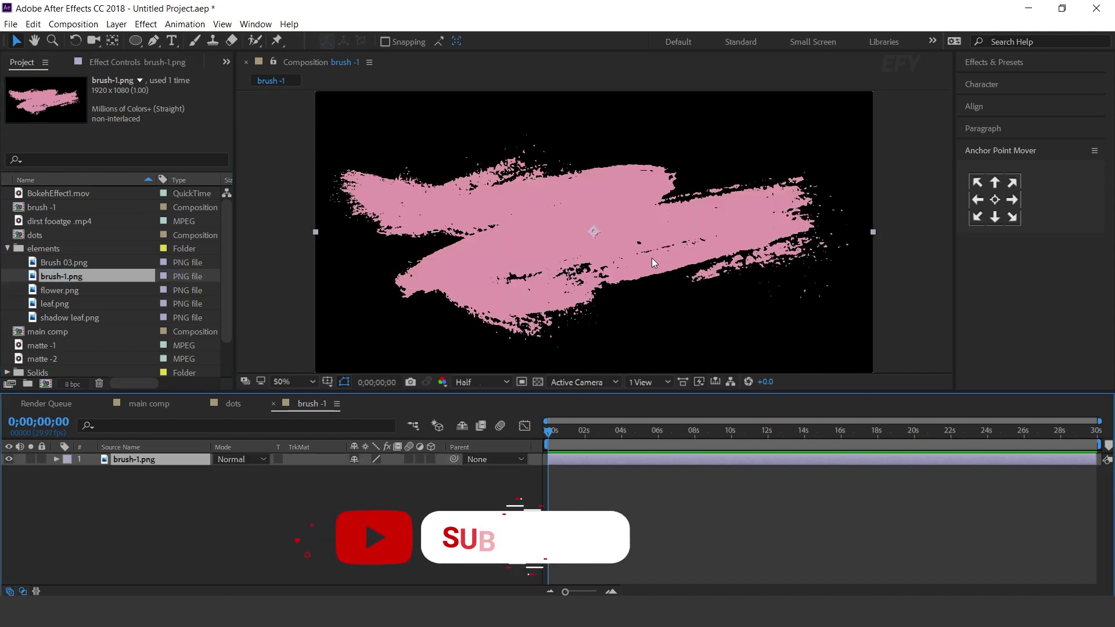
{"action": "scroll", "coordinate": [87, 262], "scroll_direction": "down", "scroll_amount": 3}
{"action": "left_click_drag", "start_coordinate": [41, 304], "coordinate": [166, 457]}
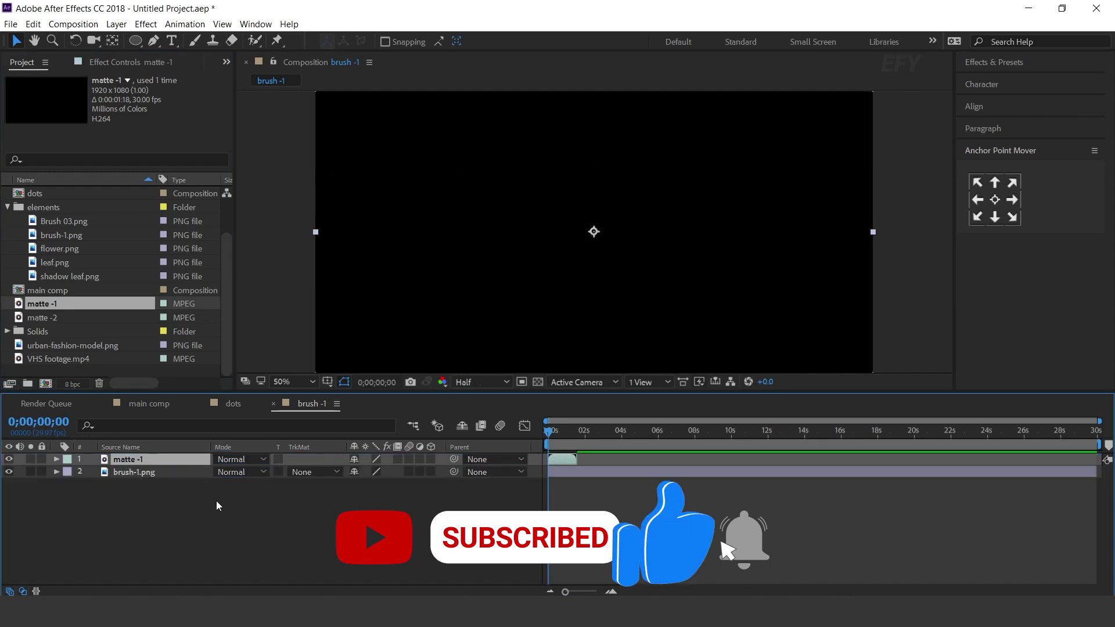
Step: Enable time remapping on the matte -1 layer and extend it to the end of the composition
{"action": "right_click", "coordinate": [139, 461]}
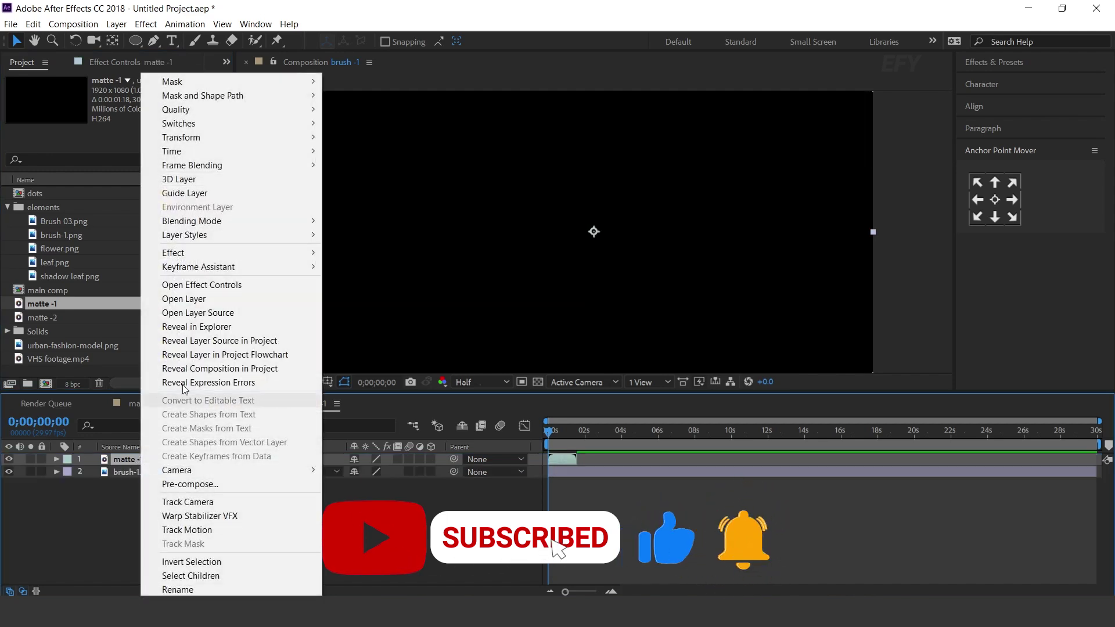
{"action": "mouse_move", "coordinate": [186, 150]}
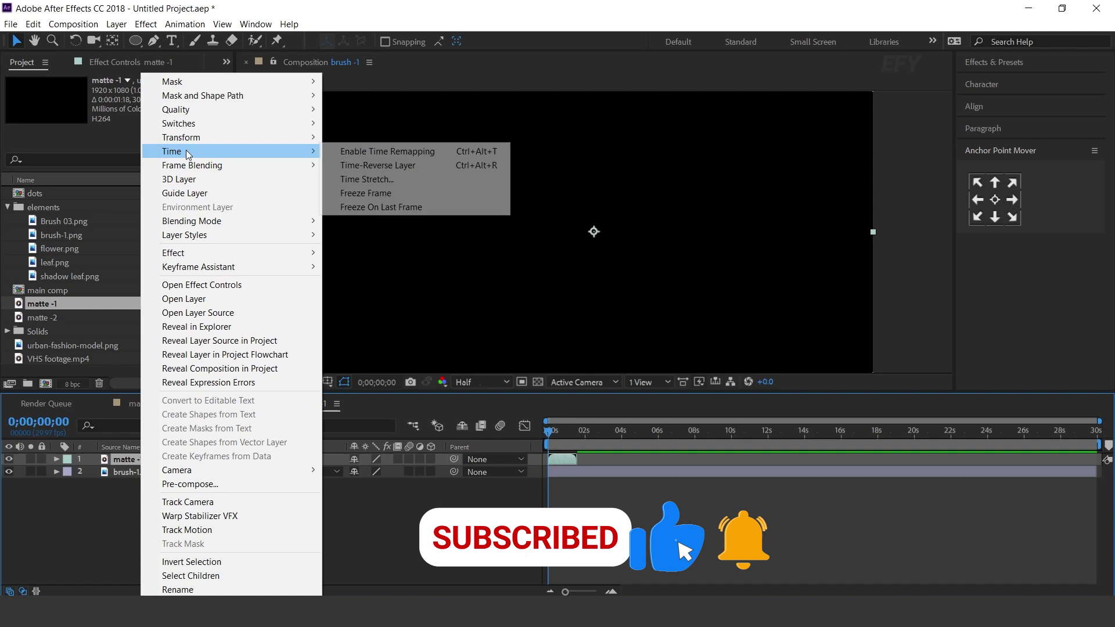
{"action": "left_click", "coordinate": [415, 153]}
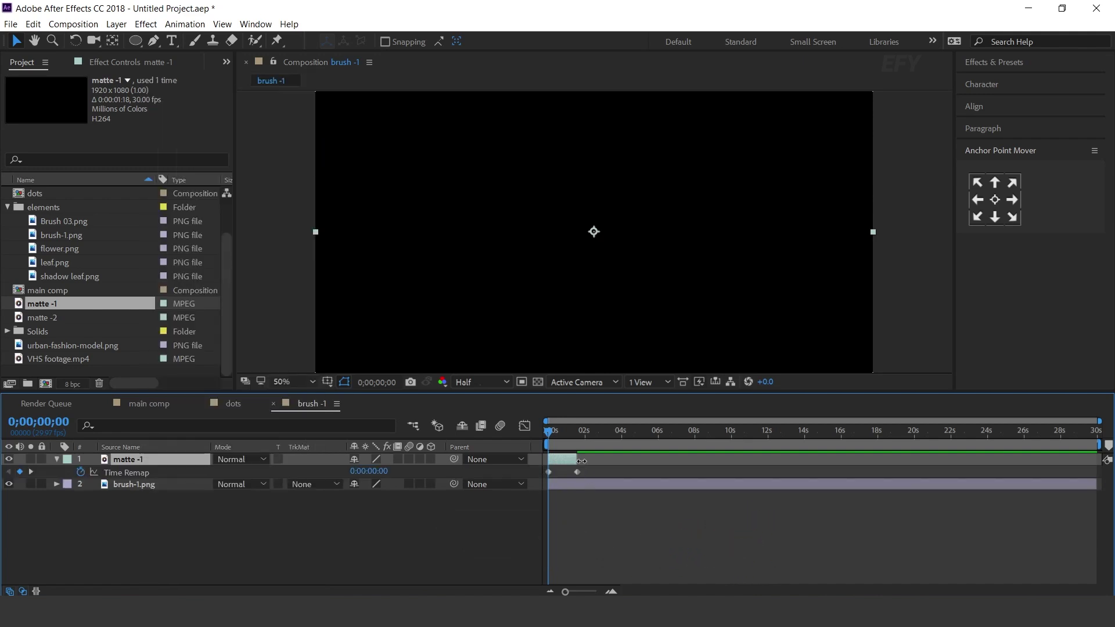
{"action": "left_click_drag", "start_coordinate": [577, 461], "coordinate": [1101, 459]}
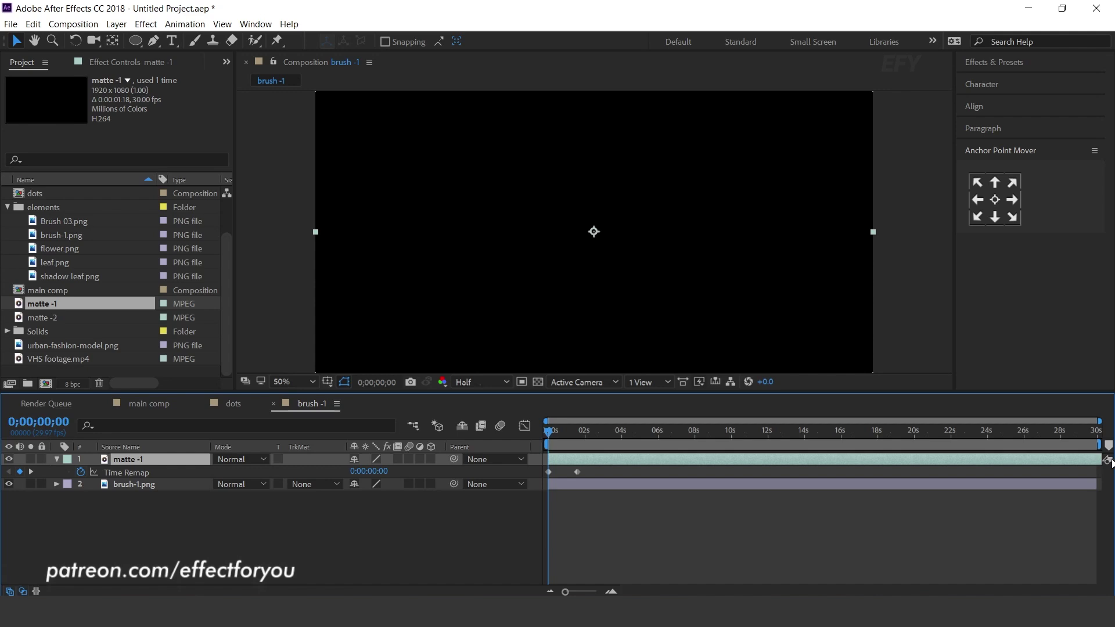
{"action": "left_click", "coordinate": [140, 511]}
Step: Set brush-1.png's track matte to Luma Matte "matte -1" and preview the brush reveal
{"action": "left_click", "coordinate": [133, 487]}
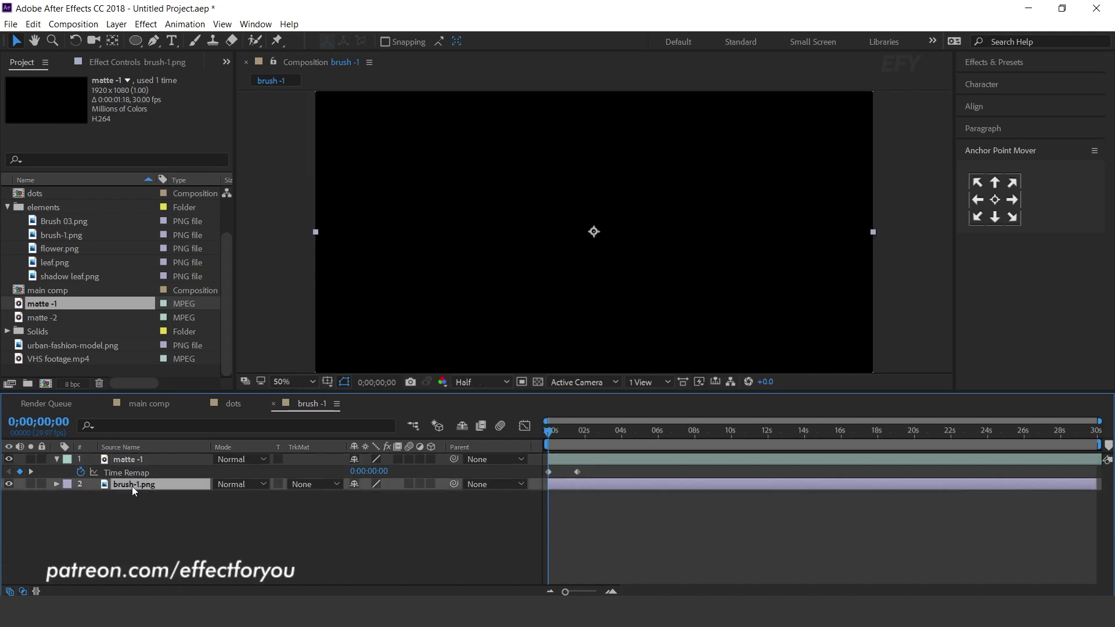
{"action": "left_click", "coordinate": [314, 484]}
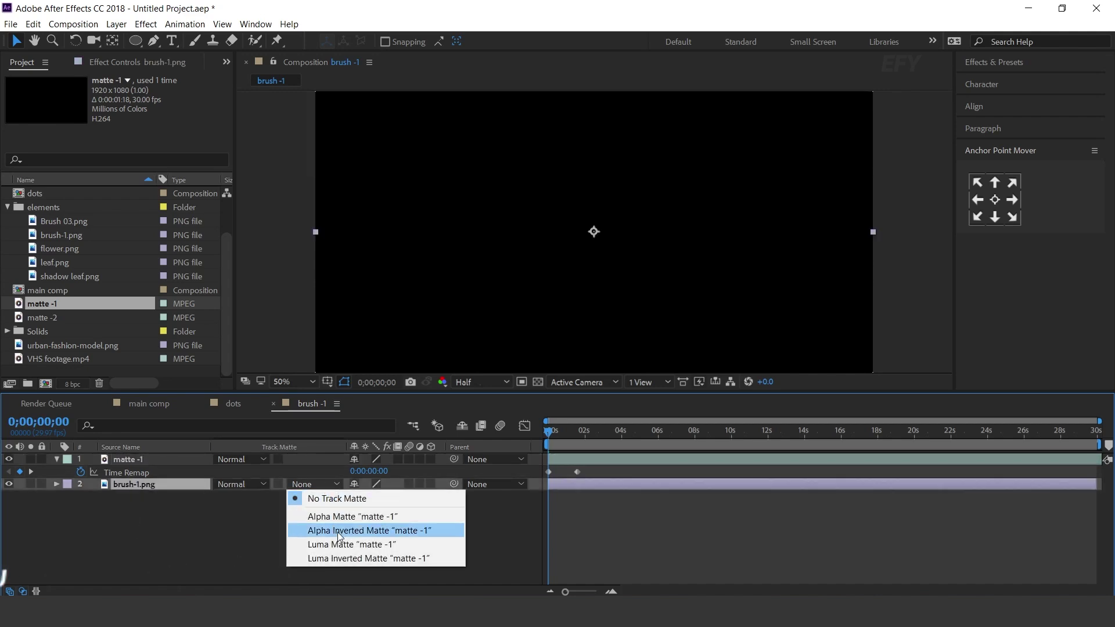
{"action": "left_click", "coordinate": [344, 546]}
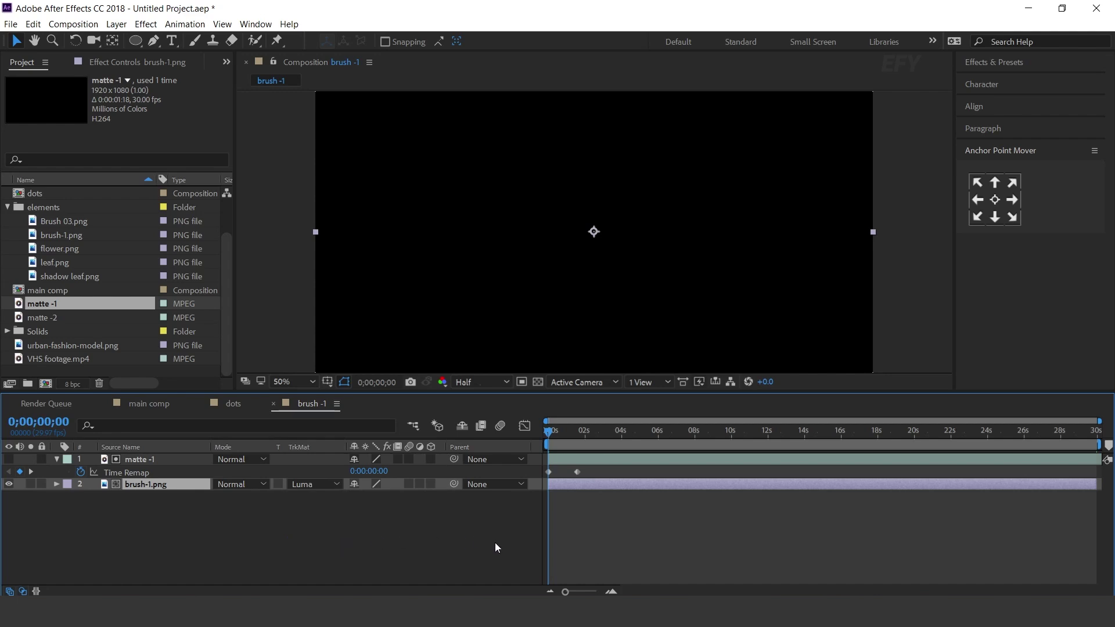
{"action": "key", "text": "space"}
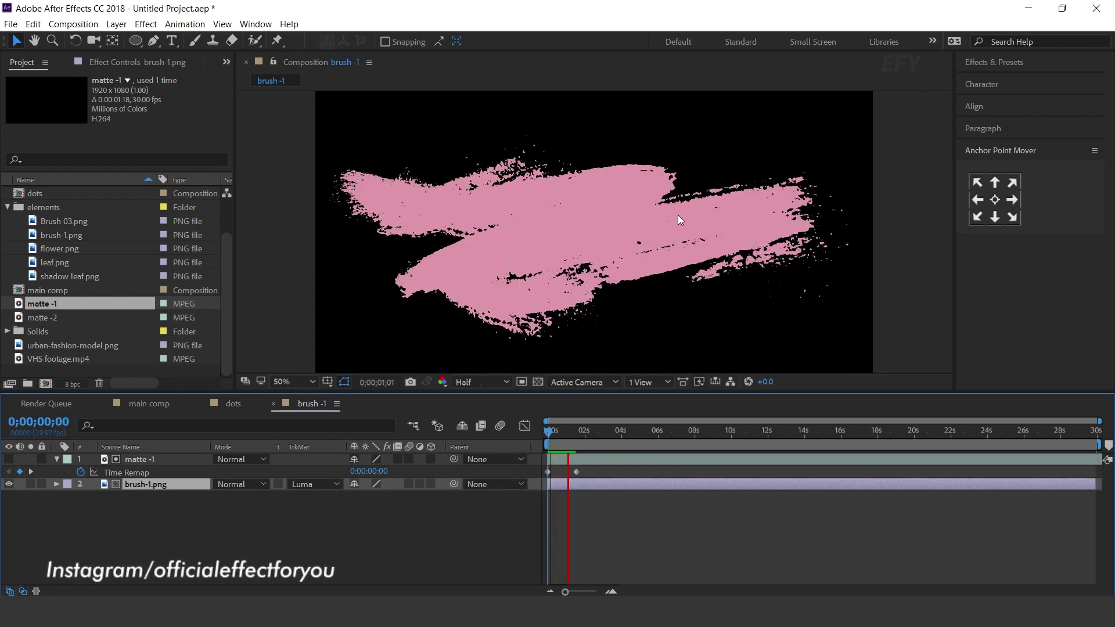
{"action": "key", "text": "space"}
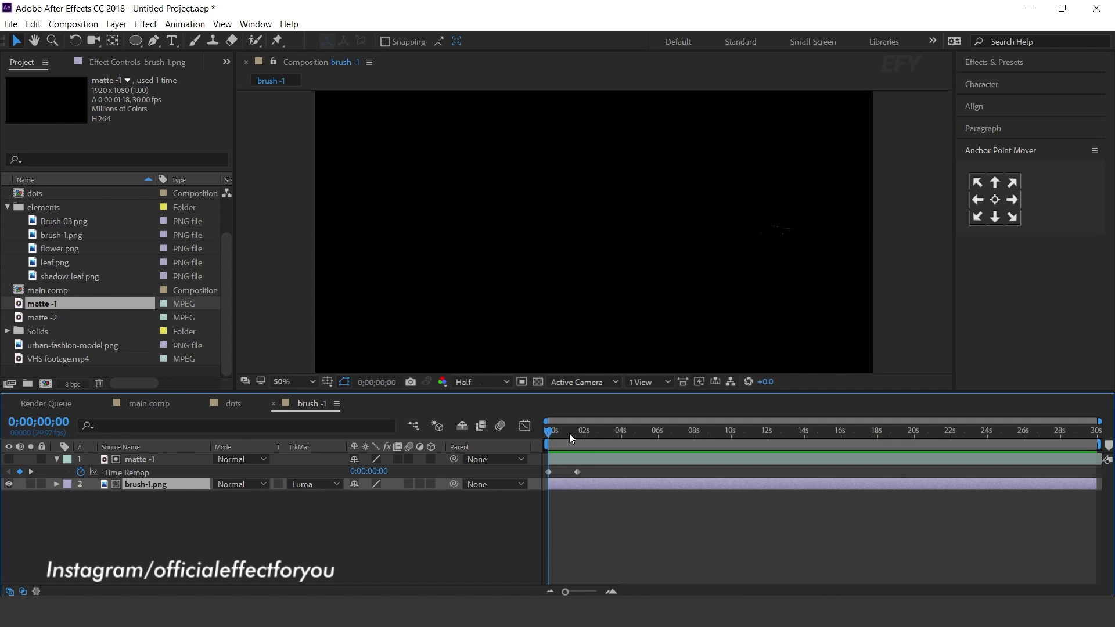
{"action": "key", "text": "space"}
{"action": "left_click", "coordinate": [622, 433]}
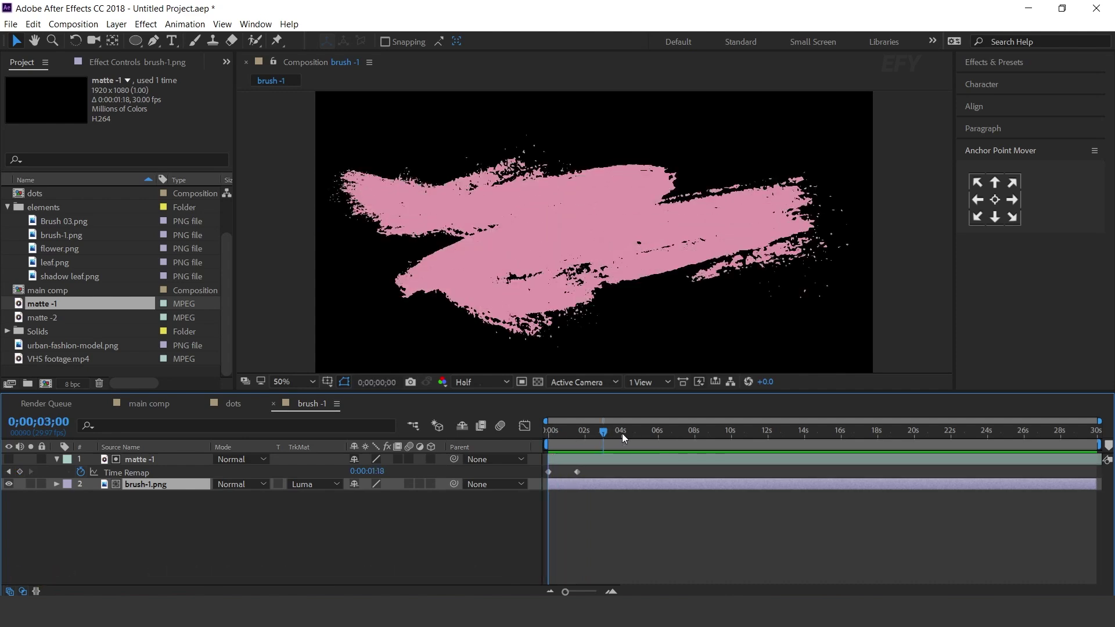
{"action": "left_click", "coordinate": [396, 559]}
Step: Return to main comp and add the brush -1 composition above the dots layer
{"action": "left_click", "coordinate": [172, 403]}
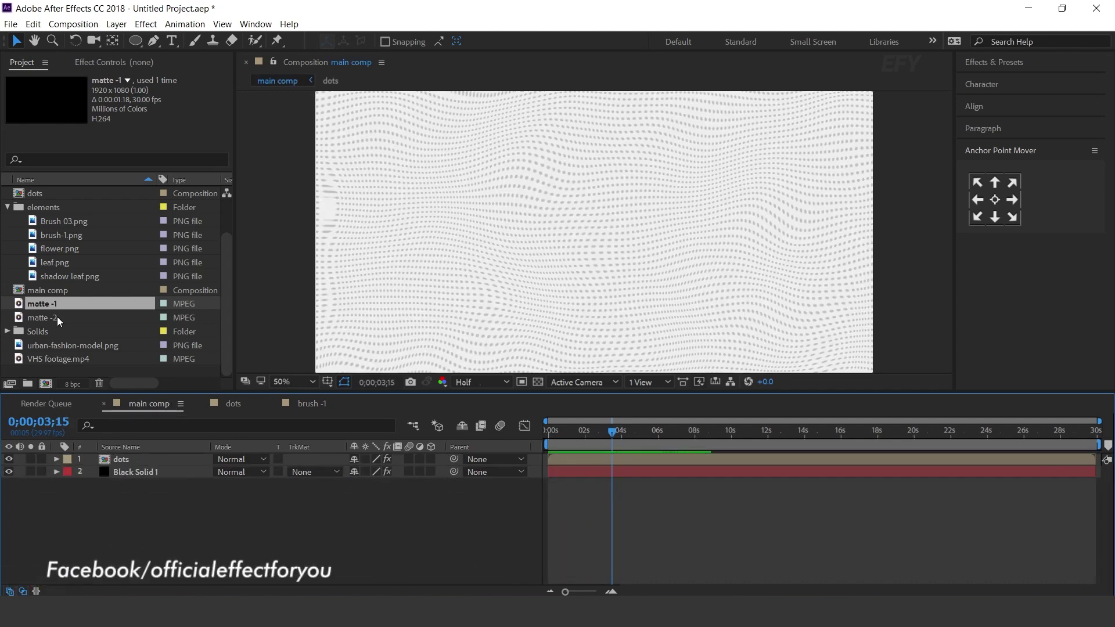
{"action": "scroll", "coordinate": [83, 263], "scroll_direction": "up", "scroll_amount": 2}
{"action": "left_click_drag", "start_coordinate": [32, 208], "coordinate": [157, 455]}
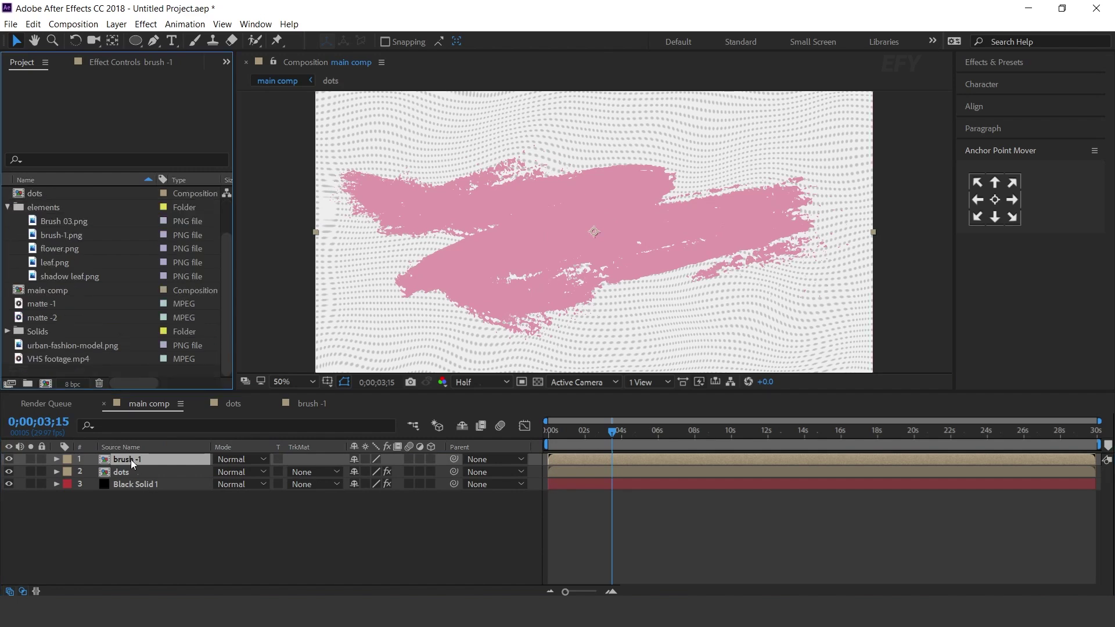
Step: Duplicate the brush -1 layer, and replace the upper copy's source with a duplicate of the brush -1 composition, brush -2
{"action": "left_click", "coordinate": [137, 460]}
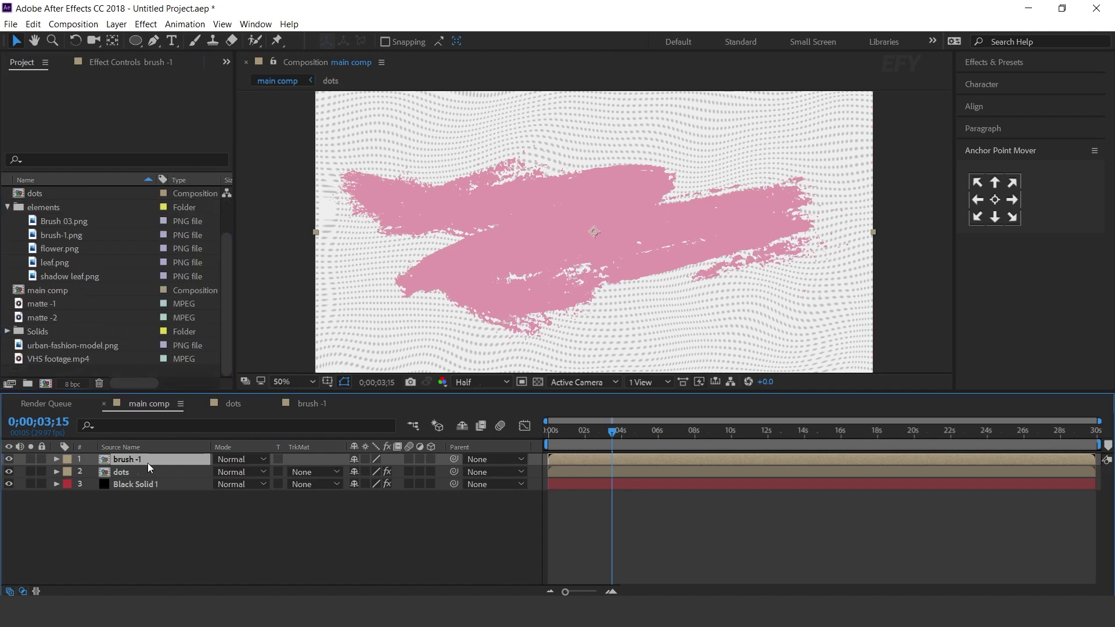
{"action": "key", "text": "ctrl+d"}
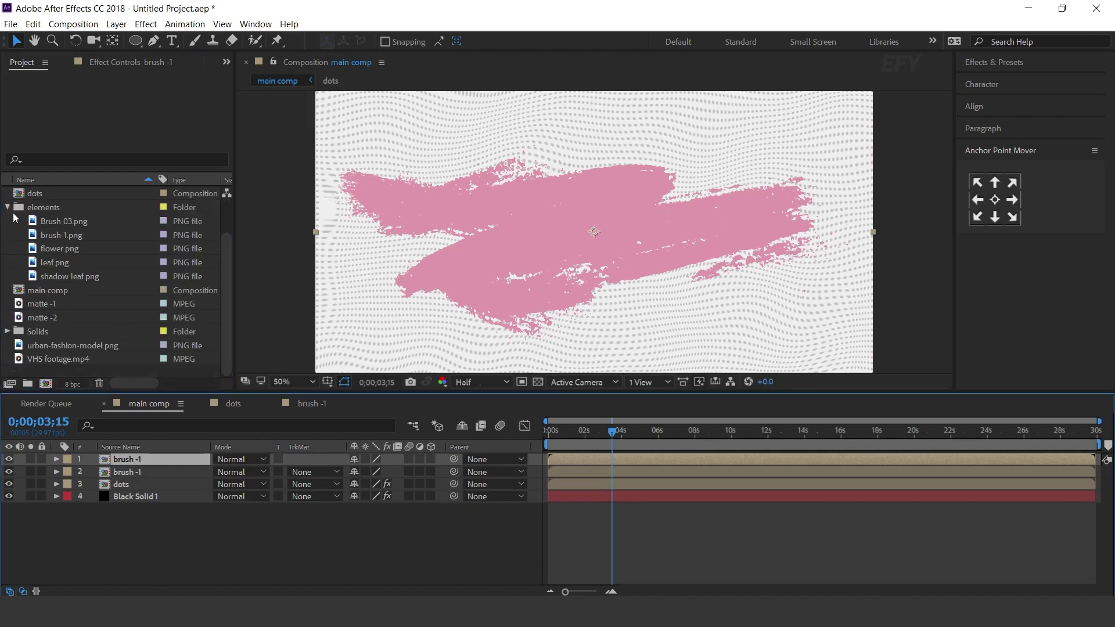
{"action": "scroll", "coordinate": [8, 213], "scroll_direction": "up", "scroll_amount": 1}
{"action": "left_click", "coordinate": [64, 204]}
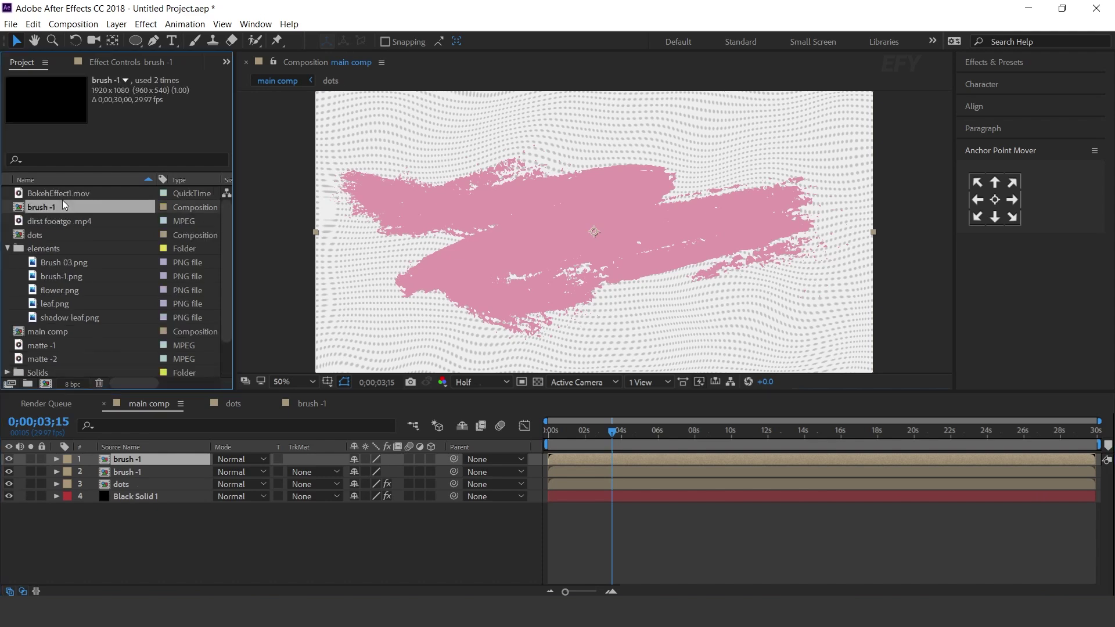
{"action": "key", "text": "ctrl+d"}
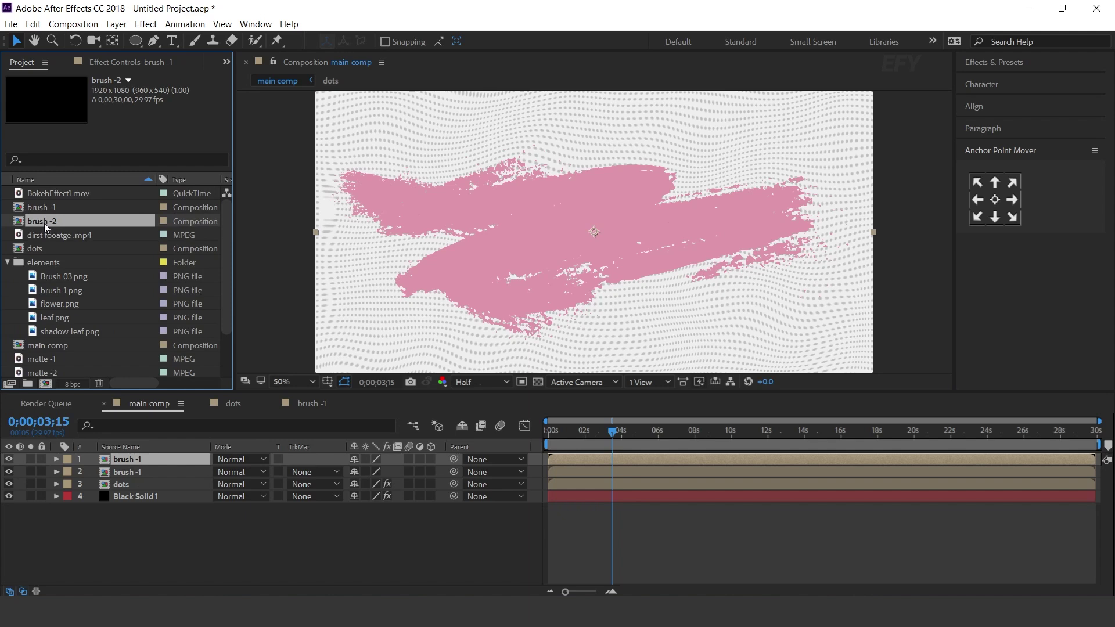
{"action": "mouse_move", "coordinate": [42, 222]}
{"action": "left_mouse_down"}
{"action": "mouse_move", "coordinate": [75, 221]}
{"action": "mouse_move", "coordinate": [151, 403]}
{"action": "mouse_move", "coordinate": [150, 463]}
{"action": "left_mouse_up"}
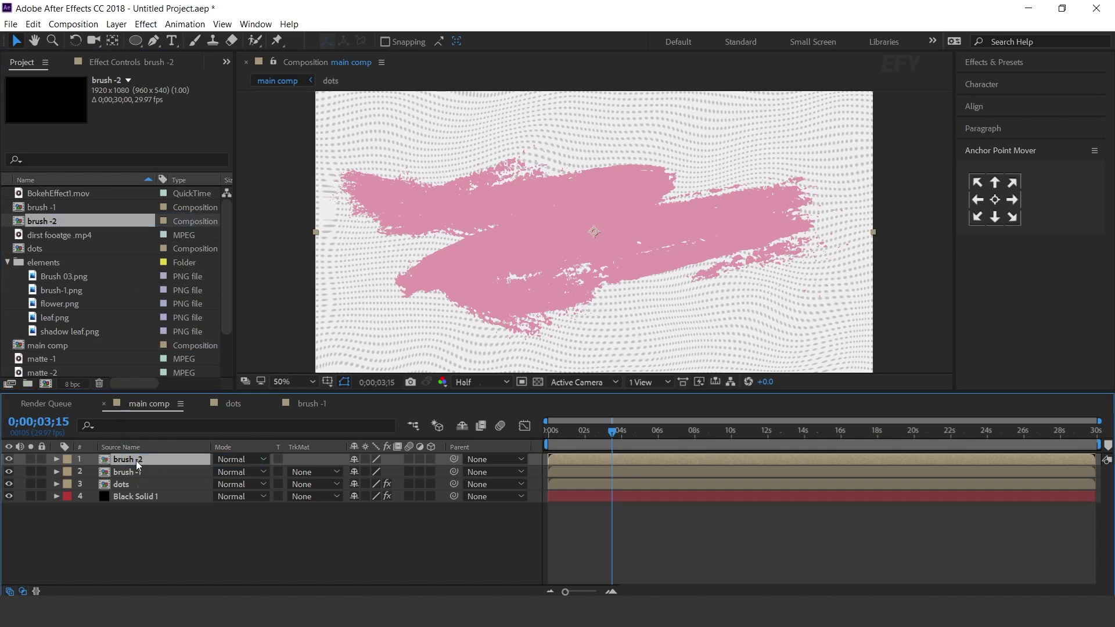
Step: In the brush -2 composition, replace the brush-1.png layer's source with Brush 03.png and preview the matte reveal
{"action": "double_click", "coordinate": [136, 461]}
{"action": "left_click", "coordinate": [65, 460]}
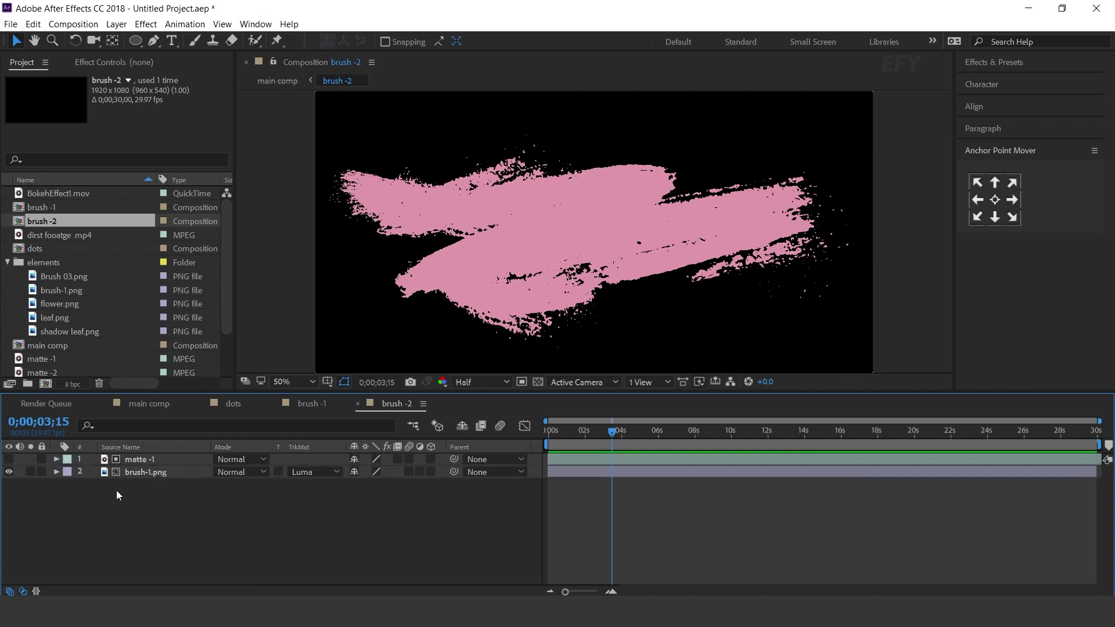
{"action": "left_click", "coordinate": [169, 475]}
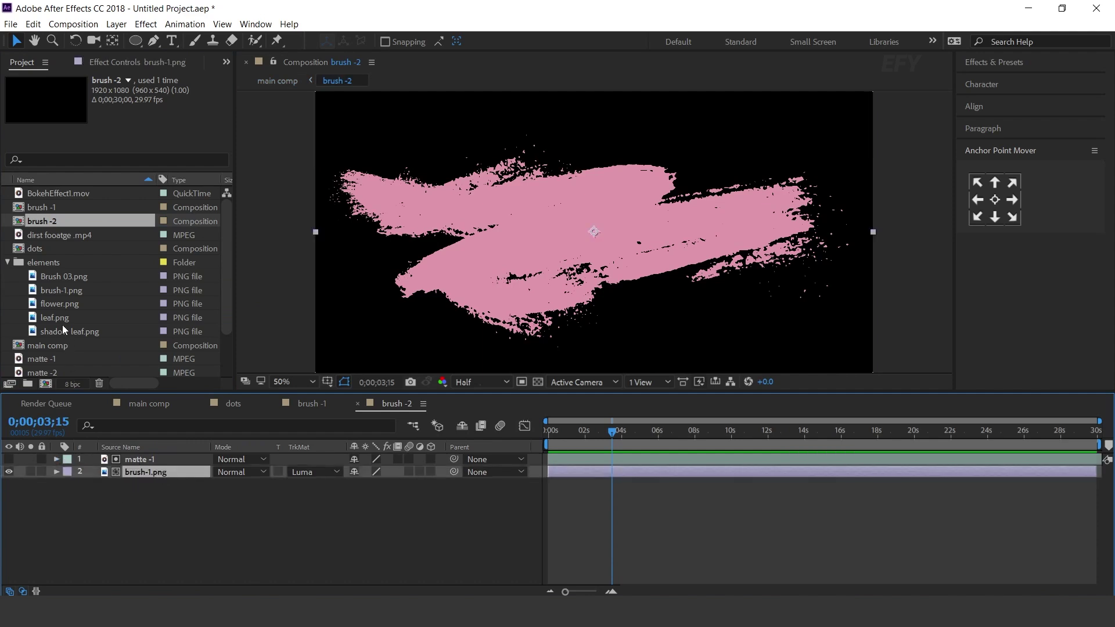
{"action": "left_click", "coordinate": [63, 278]}
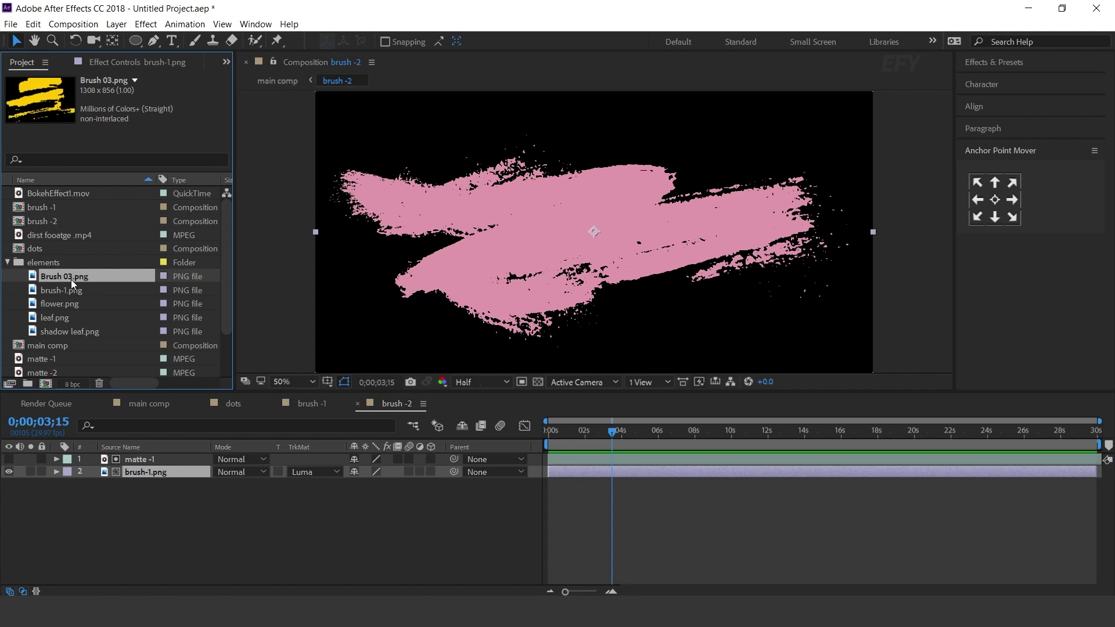
{"action": "mouse_move", "coordinate": [73, 278]}
{"action": "left_mouse_down"}
{"action": "mouse_move", "coordinate": [88, 349]}
{"action": "mouse_move", "coordinate": [178, 481]}
{"action": "mouse_move", "coordinate": [198, 473]}
{"action": "left_mouse_up"}
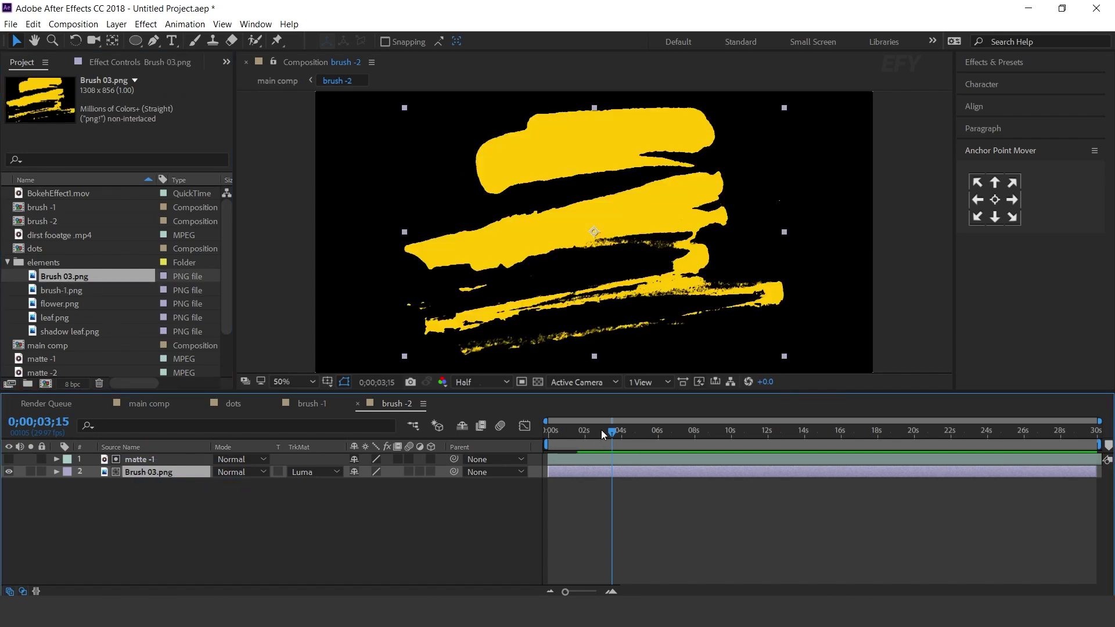
{"action": "left_click_drag", "start_coordinate": [601, 430], "coordinate": [512, 445]}
{"action": "key", "text": "space"}
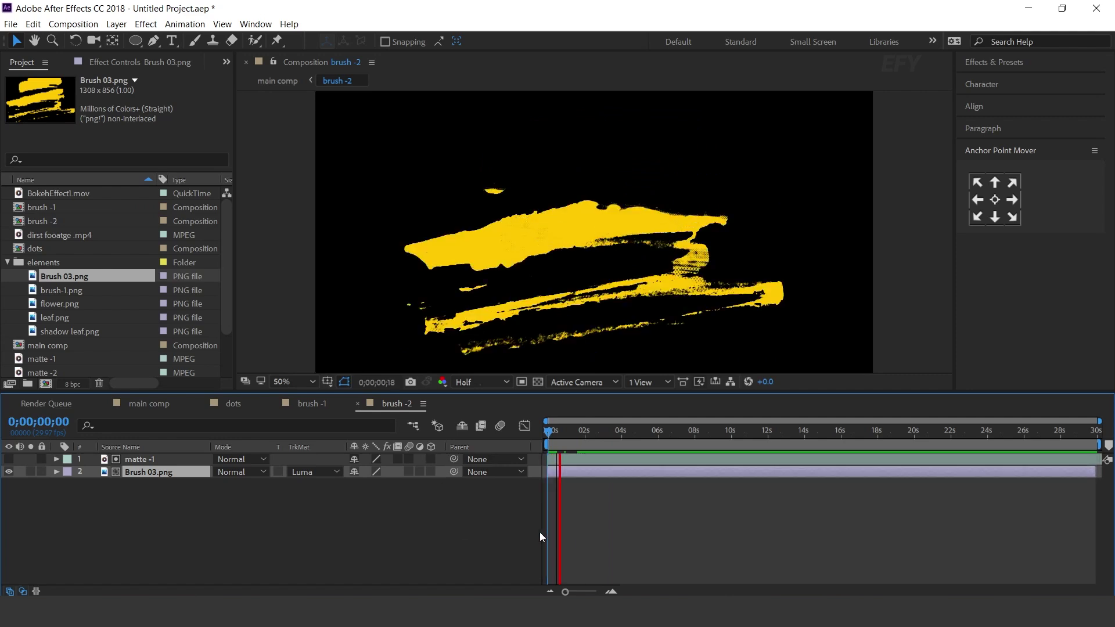
{"action": "left_click", "coordinate": [606, 432]}
{"action": "left_click", "coordinate": [374, 510]}
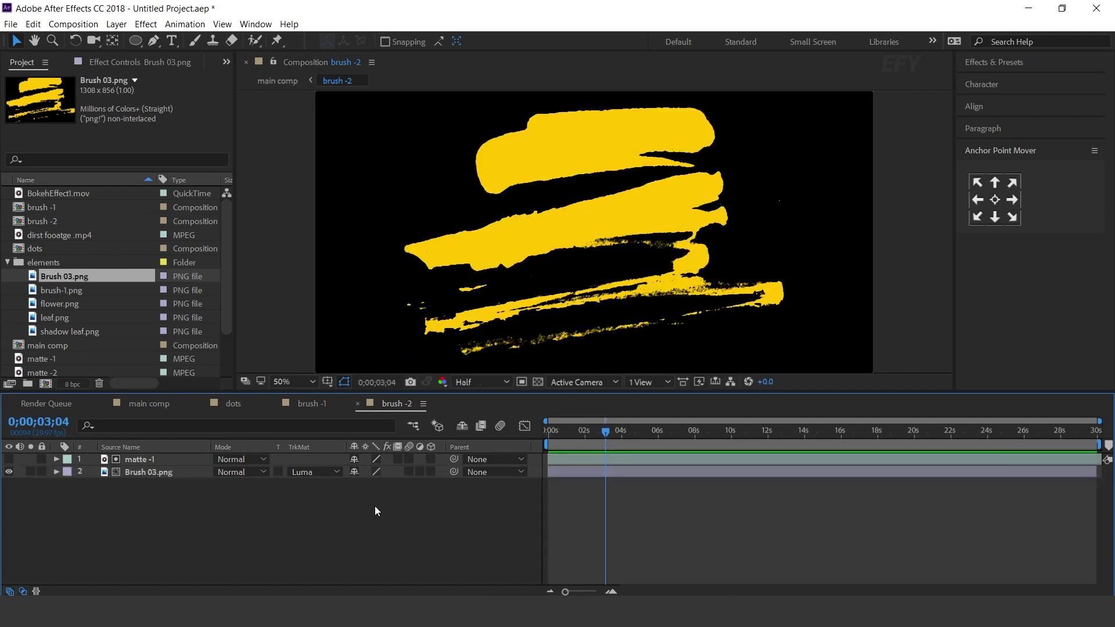
Step: In main comp, delay the start of the brush -2 layer to about half a second and preview the staggered brush reveals
{"action": "left_click", "coordinate": [139, 404]}
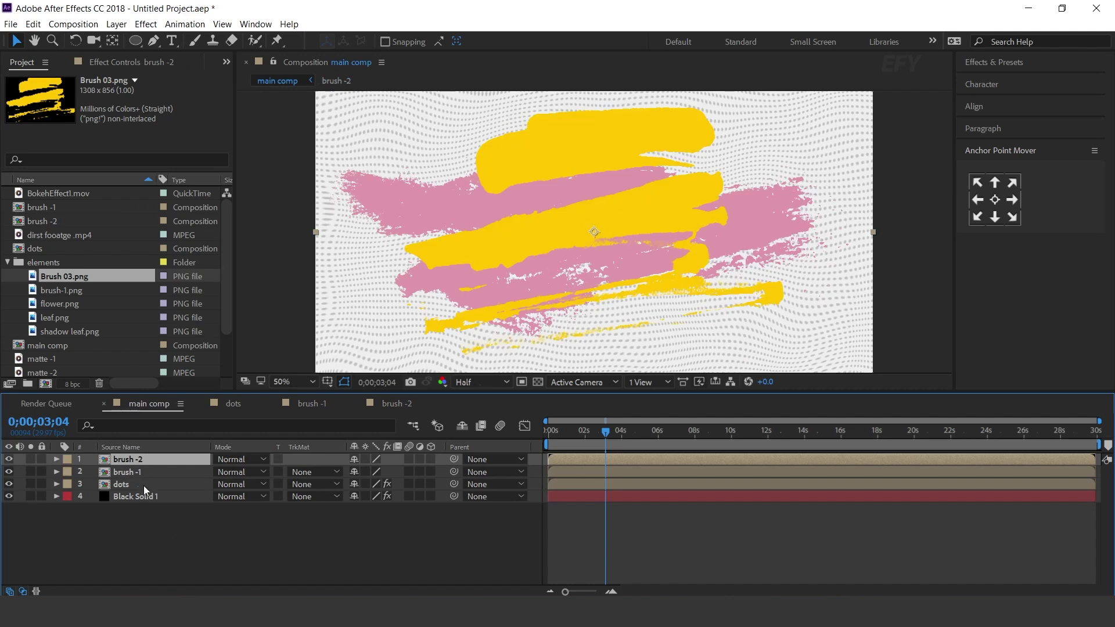
{"action": "left_click", "coordinate": [579, 432]}
{"action": "left_click", "coordinate": [611, 592]}
{"action": "left_click_drag", "start_coordinate": [642, 591], "coordinate": [620, 592]}
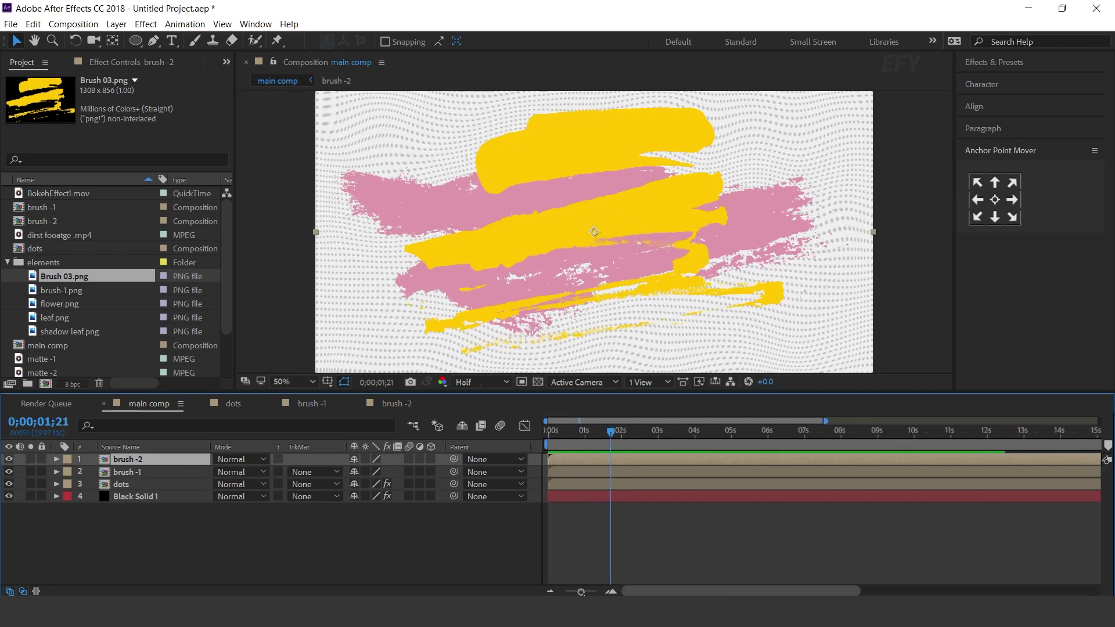
{"action": "mouse_move", "coordinate": [570, 461]}
{"action": "left_mouse_down"}
{"action": "mouse_move", "coordinate": [583, 471]}
{"action": "mouse_move", "coordinate": [592, 460]}
{"action": "left_mouse_up"}
{"action": "key", "text": "Home"}
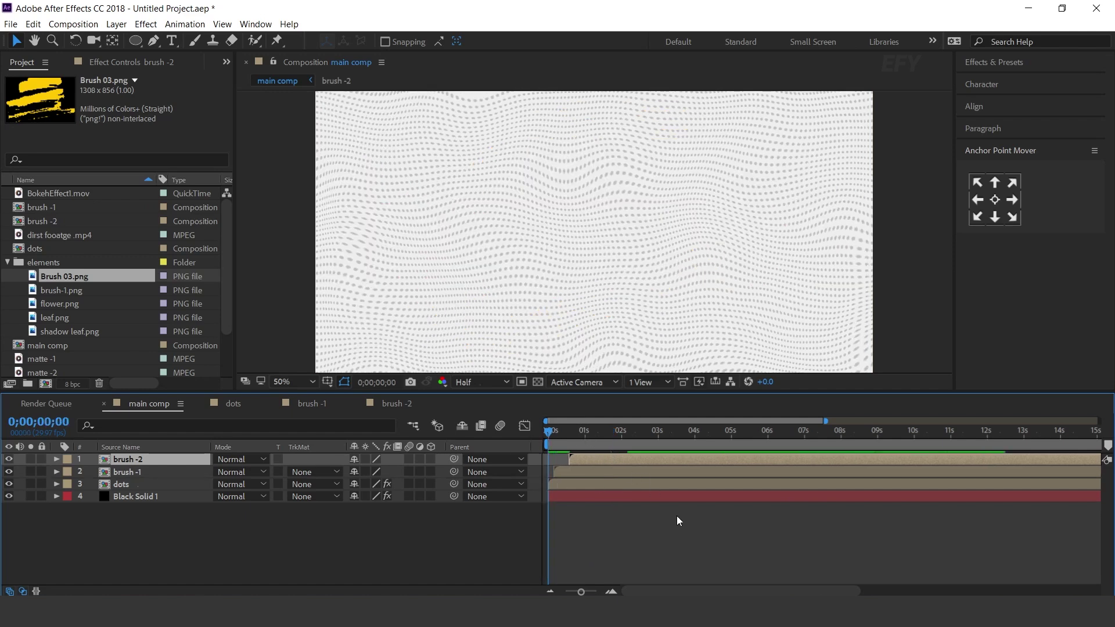
{"action": "key", "text": "space"}
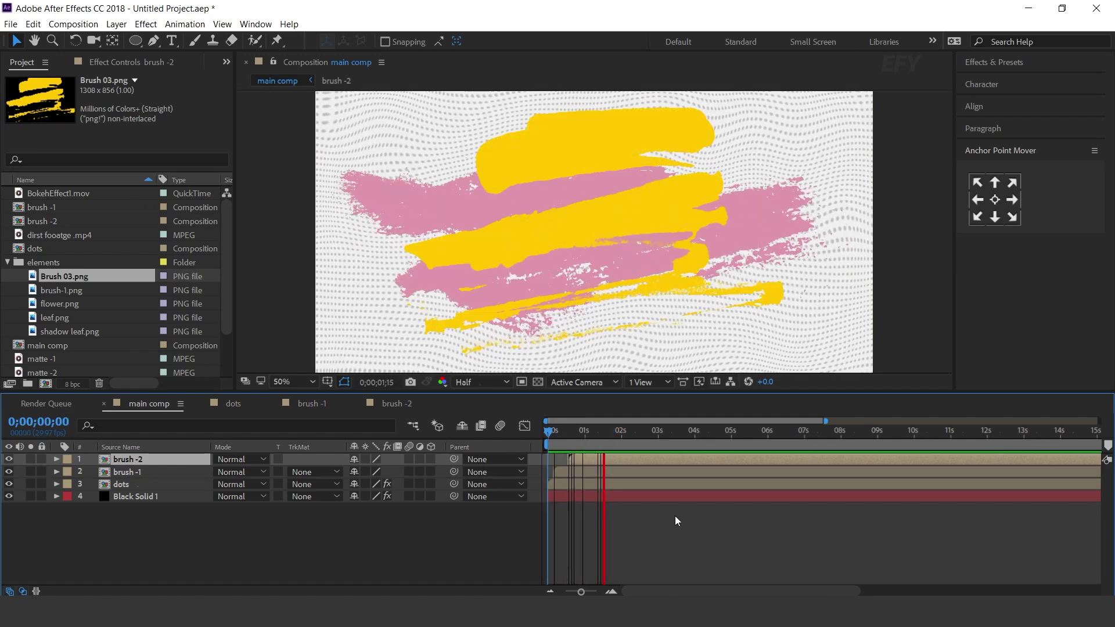
{"action": "left_click", "coordinate": [390, 535]}
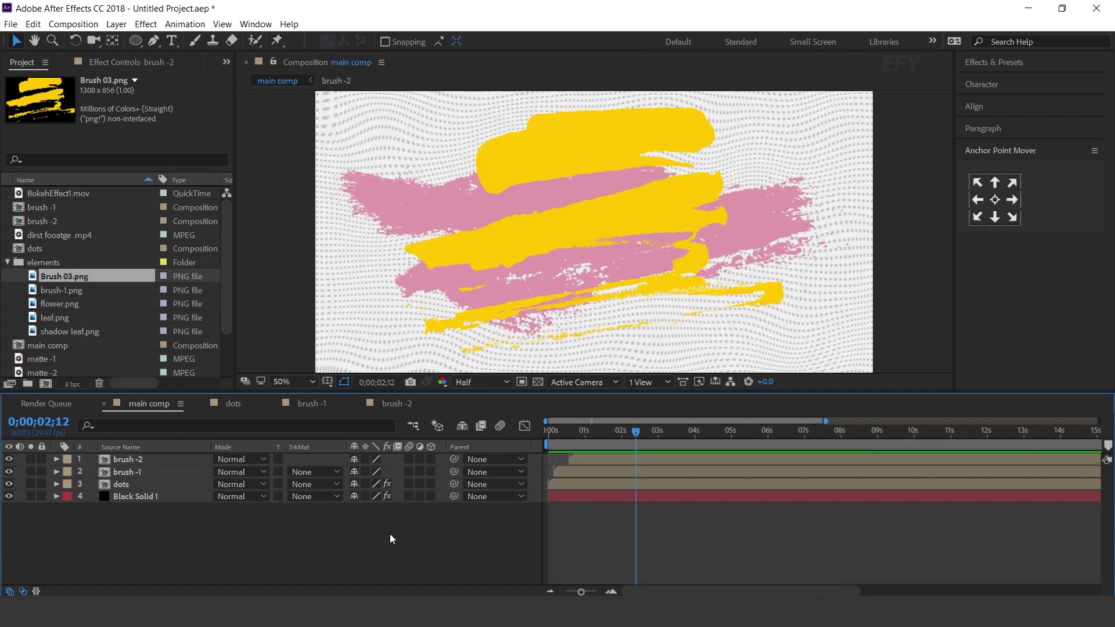
Step: Add BokehEffect1.mov above the brush layers in main comp and set its blending mode to Screen
{"action": "left_click", "coordinate": [7, 265]}
{"action": "left_click", "coordinate": [7, 264]}
{"action": "left_click", "coordinate": [76, 362]}
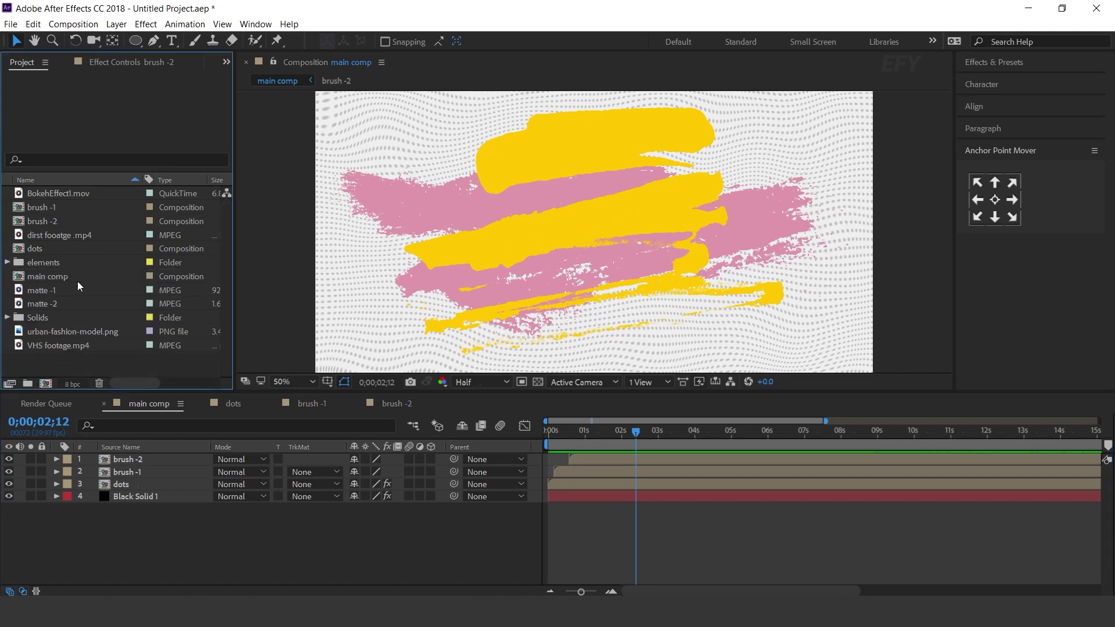
{"action": "left_click", "coordinate": [38, 196]}
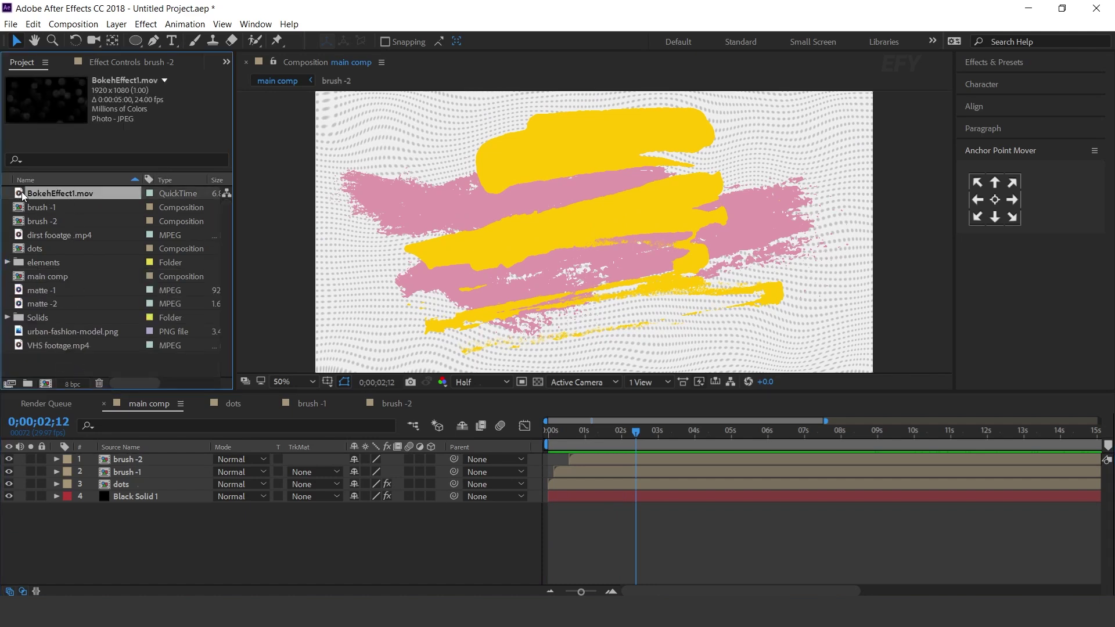
{"action": "mouse_move", "coordinate": [23, 197]}
{"action": "left_mouse_down"}
{"action": "mouse_move", "coordinate": [145, 355]}
{"action": "mouse_move", "coordinate": [156, 460]}
{"action": "mouse_move", "coordinate": [162, 450]}
{"action": "left_mouse_up"}
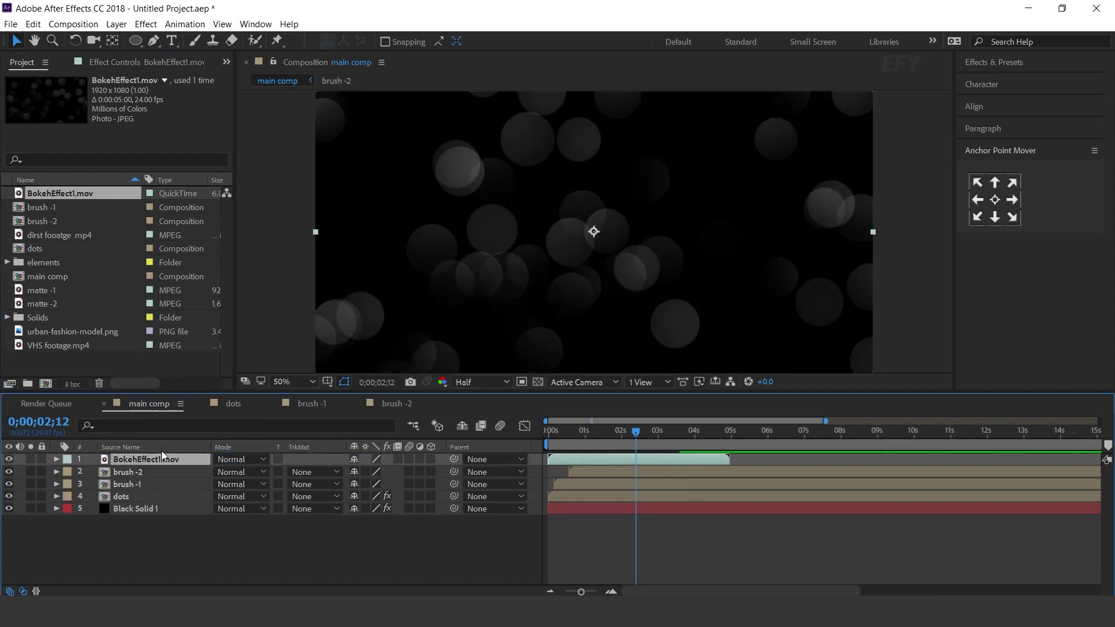
{"action": "left_click", "coordinate": [236, 458]}
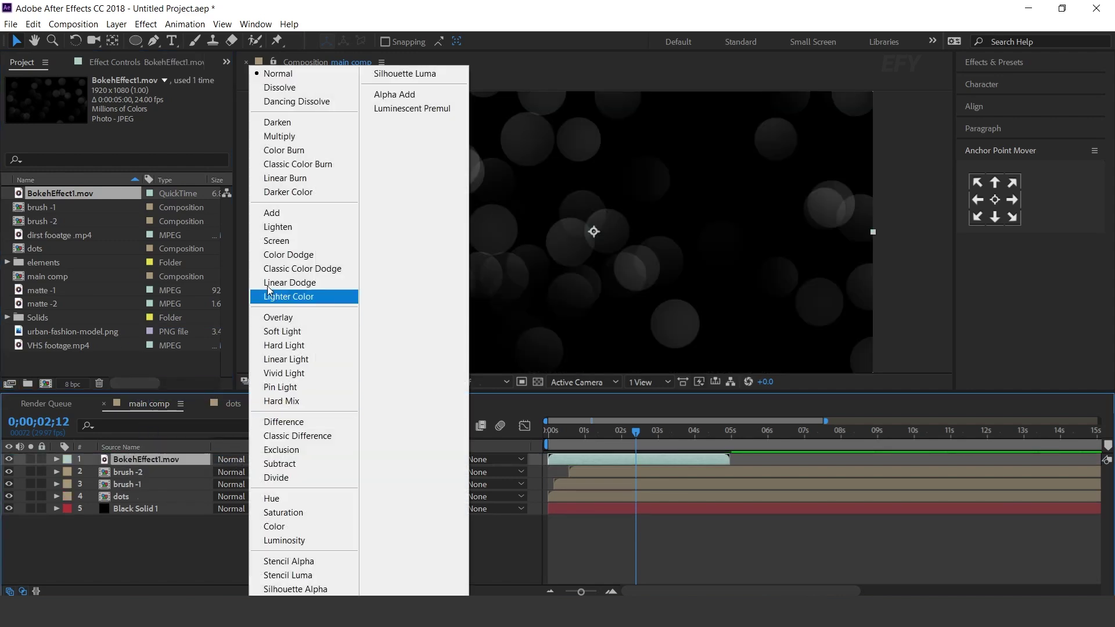
{"action": "left_click", "coordinate": [274, 241]}
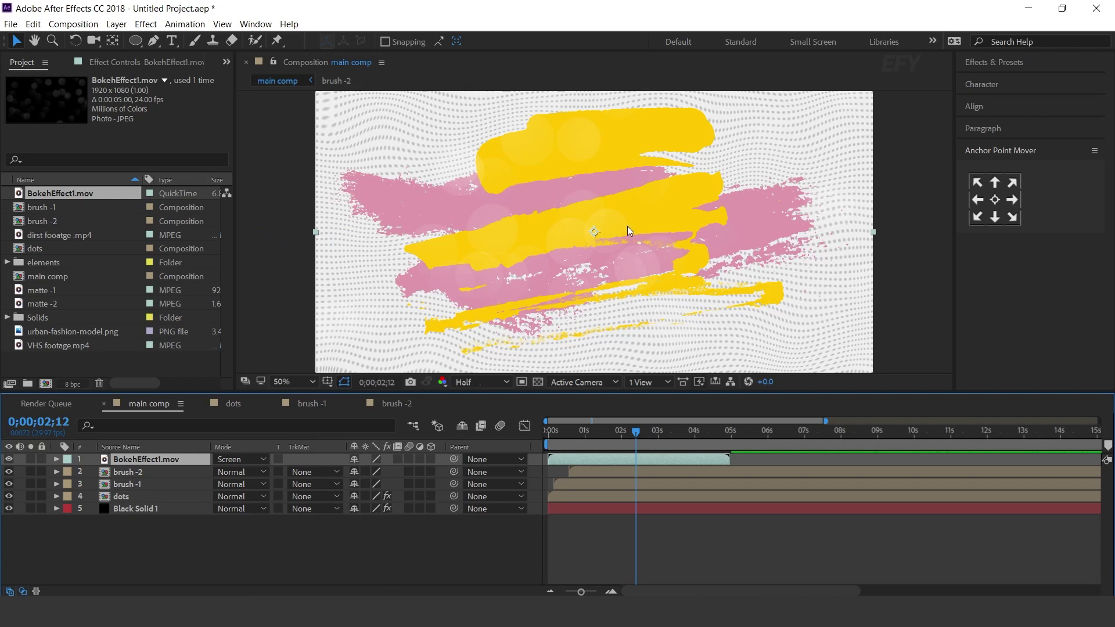
Step: Set the scale of the BokehEffect1.mov layer to 50%
{"action": "key", "text": "s"}
{"action": "left_click", "coordinate": [371, 471]}
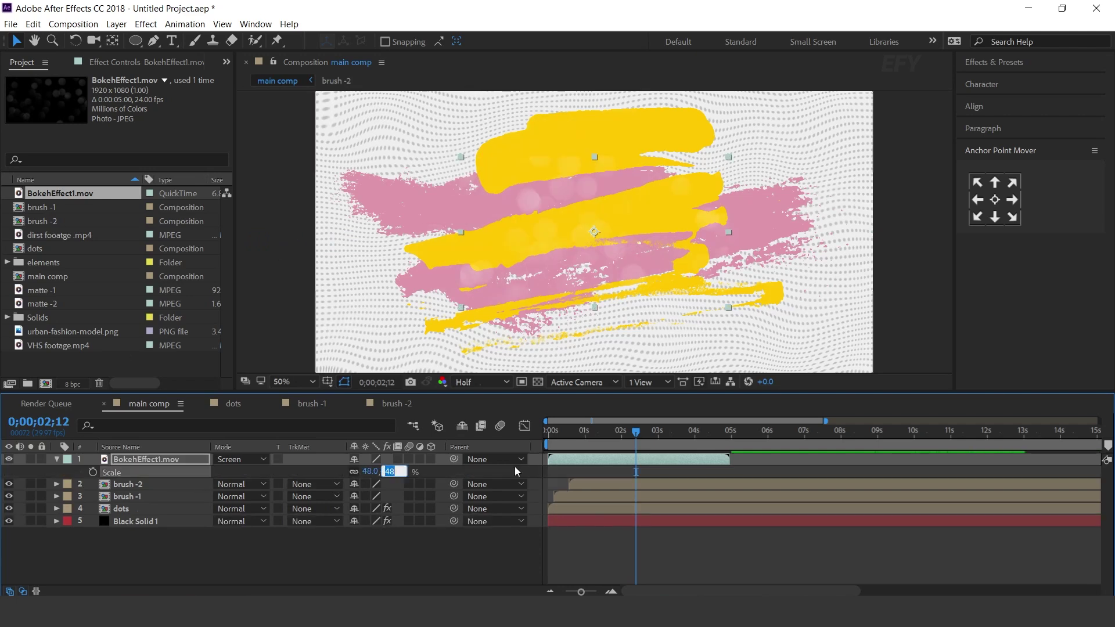
{"action": "type", "text": "50"}
{"action": "key", "text": "Return"}
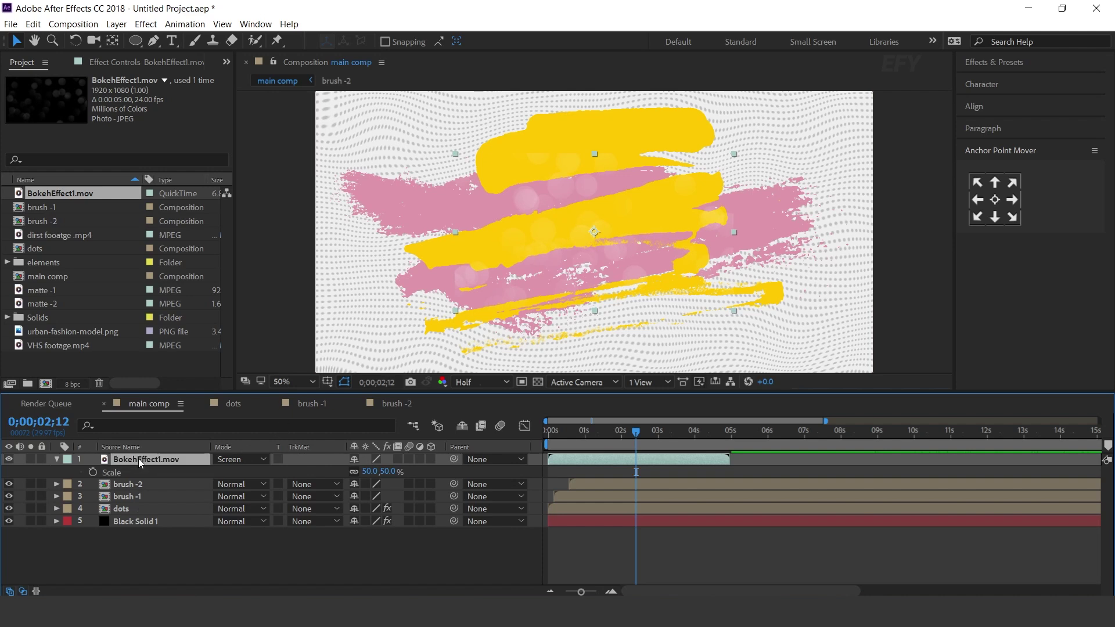
Step: Apply the Motion Tile effect to the BokehEffect1.mov layer with output width and output height set to 300
{"action": "key", "text": "ctrl+space"}
{"action": "type", "text": "moti"}
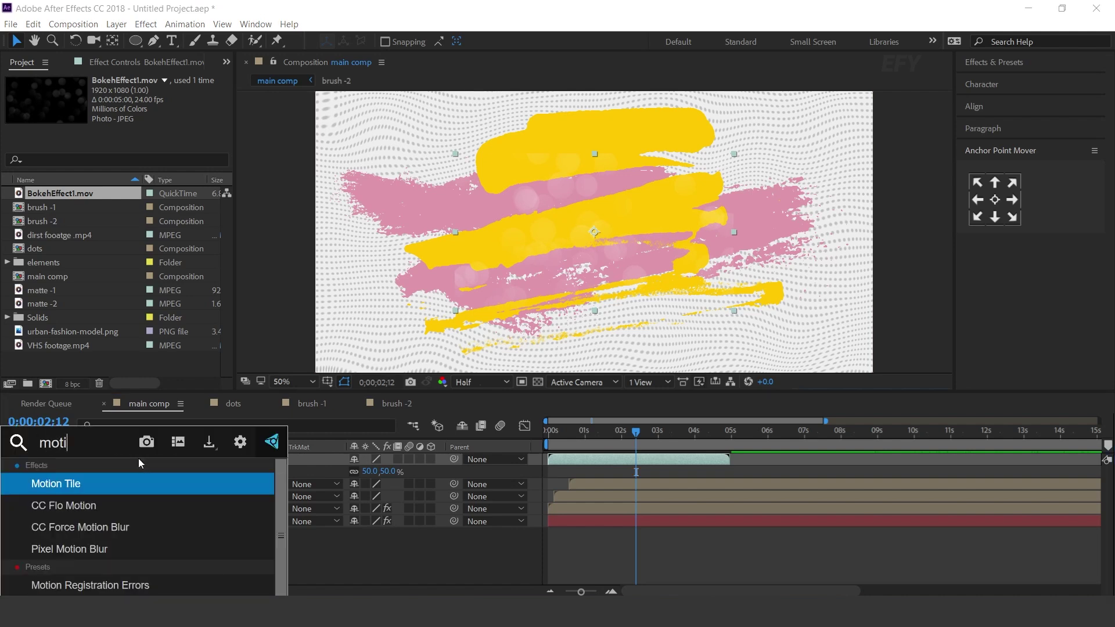
{"action": "key", "text": "Return"}
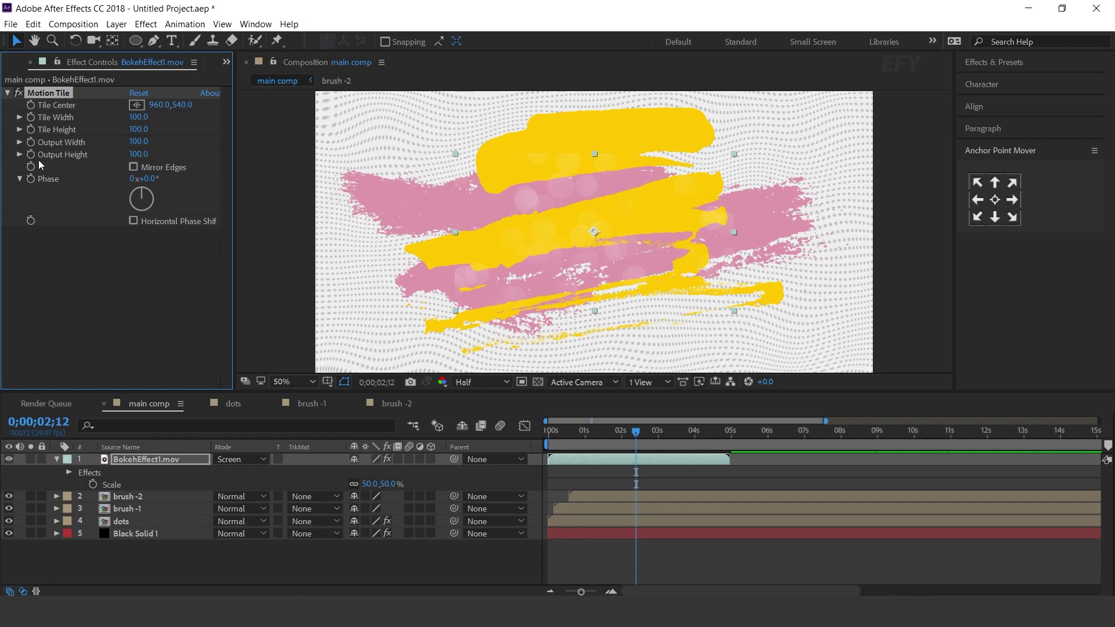
{"action": "left_click", "coordinate": [138, 142]}
{"action": "type", "text": "300"}
{"action": "key", "text": "Tab"}
{"action": "type", "text": "300"}
{"action": "key", "text": "Return"}
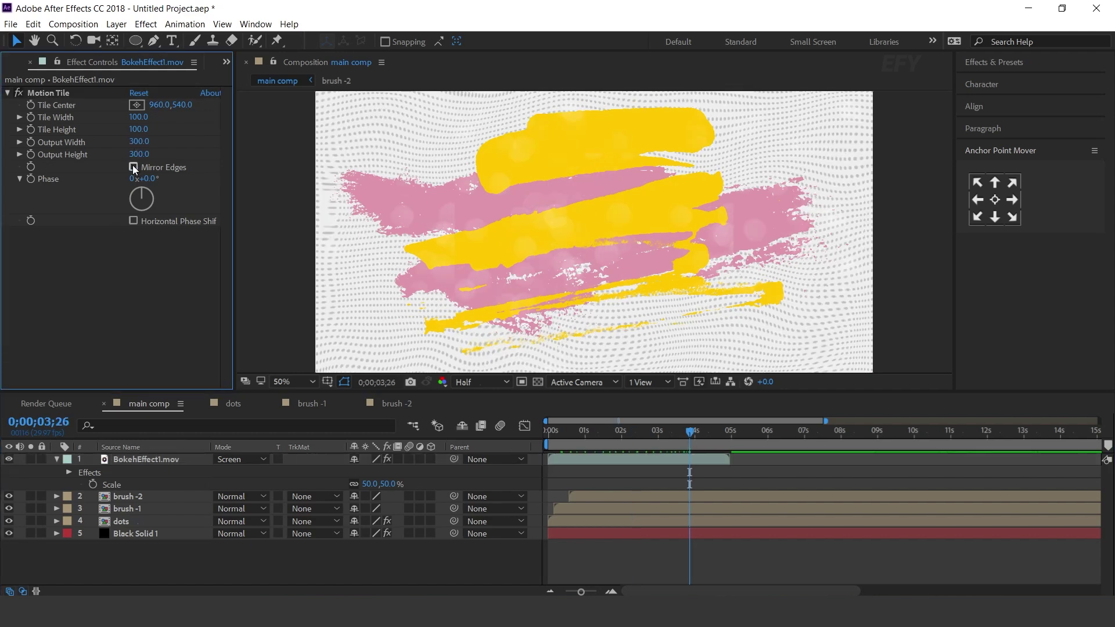
{"action": "left_click", "coordinate": [58, 459]}
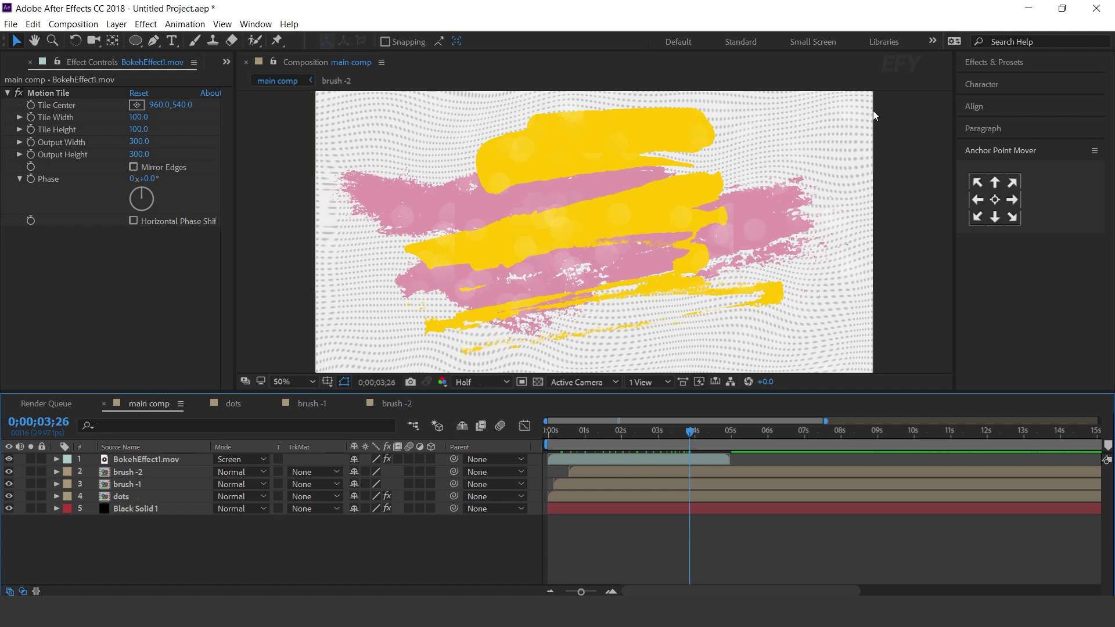
Step: Add leaf.png from the elements folder to main comp as the topmost layer
{"action": "key", "text": "ctrl+0"}
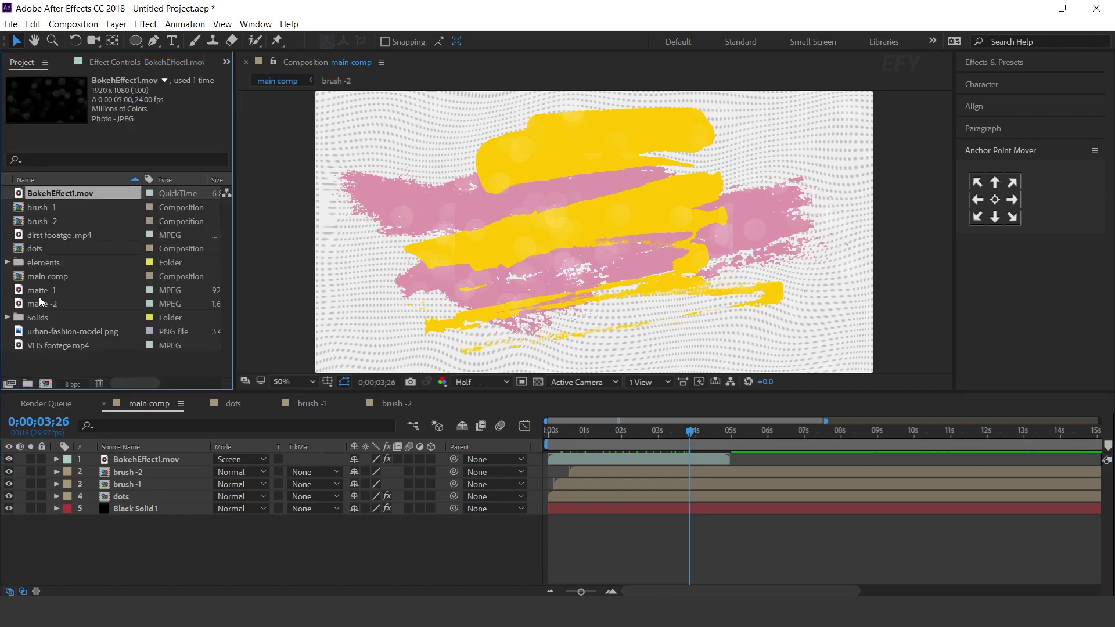
{"action": "left_click", "coordinate": [41, 262]}
{"action": "left_click", "coordinate": [7, 262]}
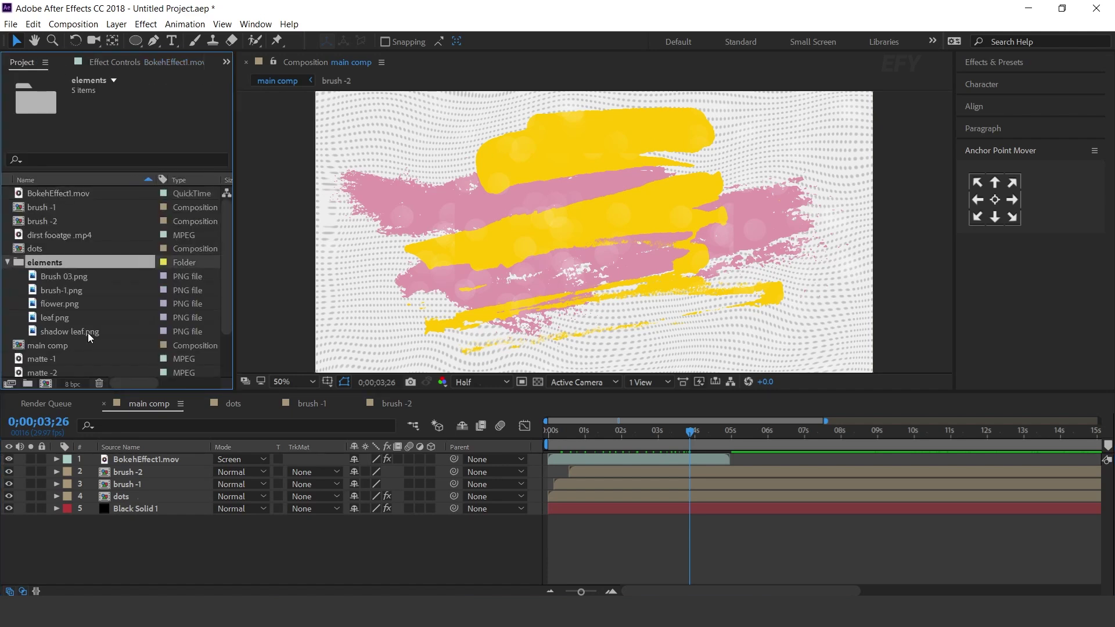
{"action": "left_click", "coordinate": [58, 318]}
{"action": "left_click_drag", "start_coordinate": [31, 321], "coordinate": [139, 460]}
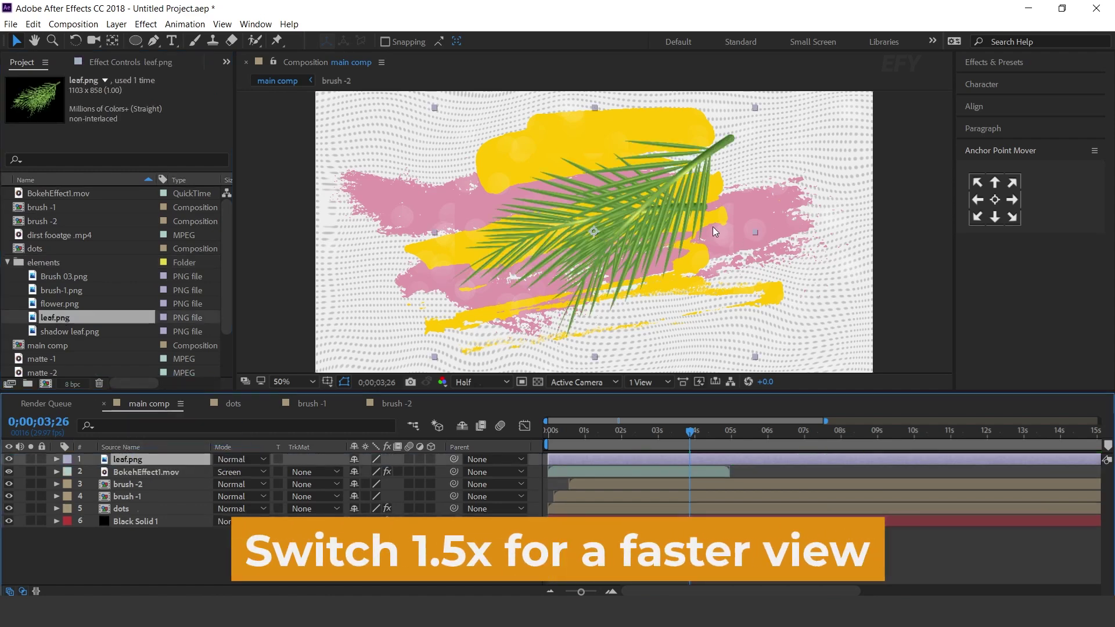
Step: Move the leaf.png layer's anchor point to the tip of the leaf's stem
{"action": "key", "text": "h"}
{"action": "left_click_drag", "start_coordinate": [698, 244], "coordinate": [678, 269]}
{"action": "key", "text": "v"}
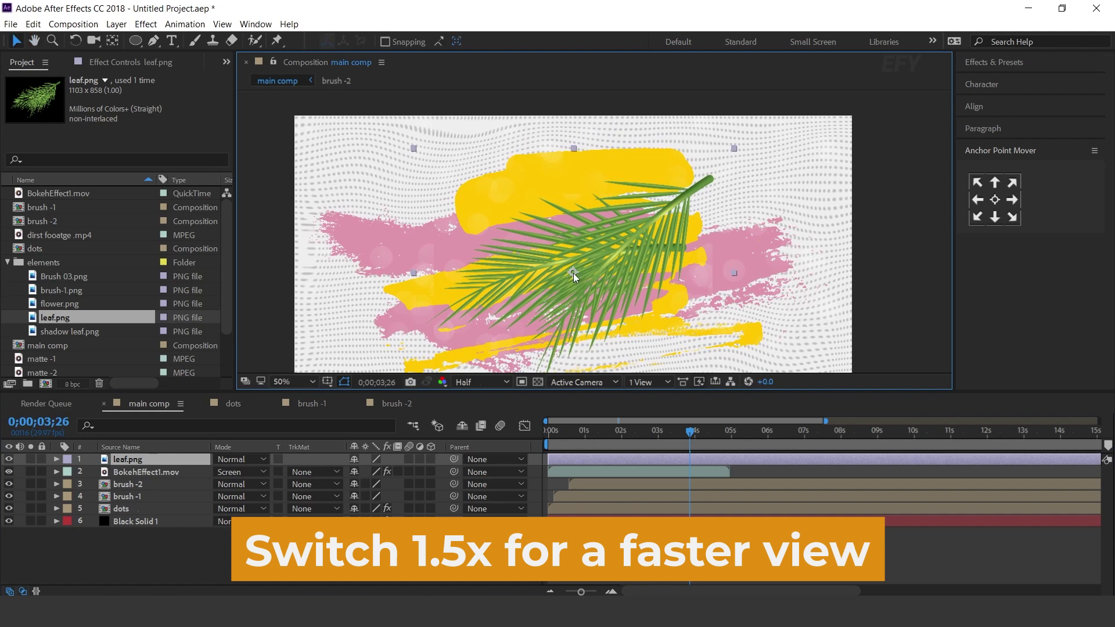
{"action": "key", "text": "y"}
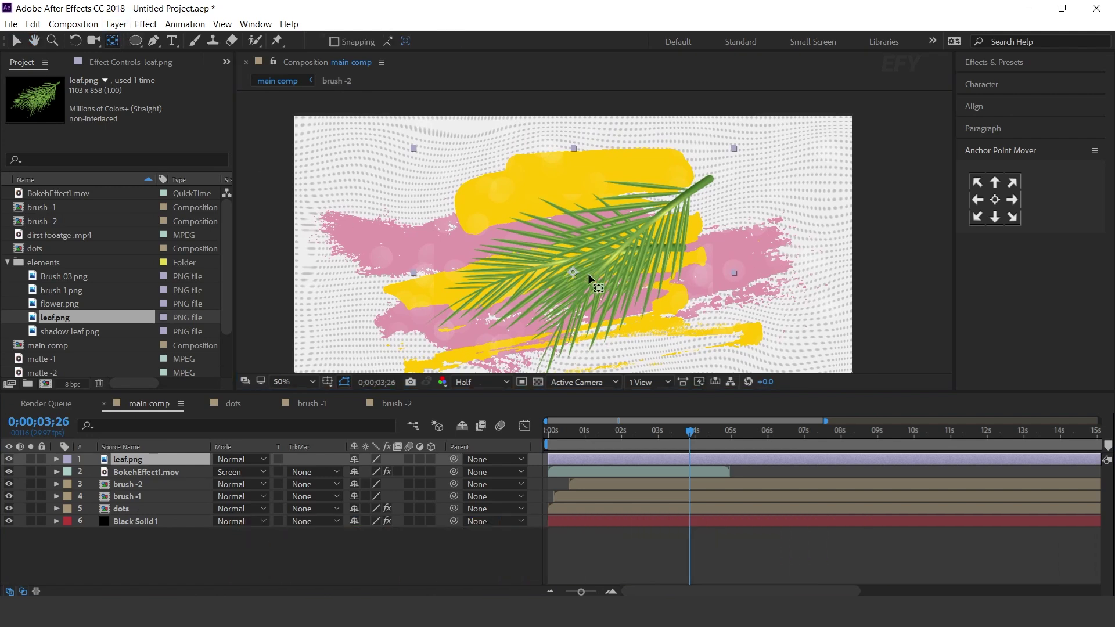
{"action": "left_click_drag", "start_coordinate": [573, 271], "coordinate": [711, 179]}
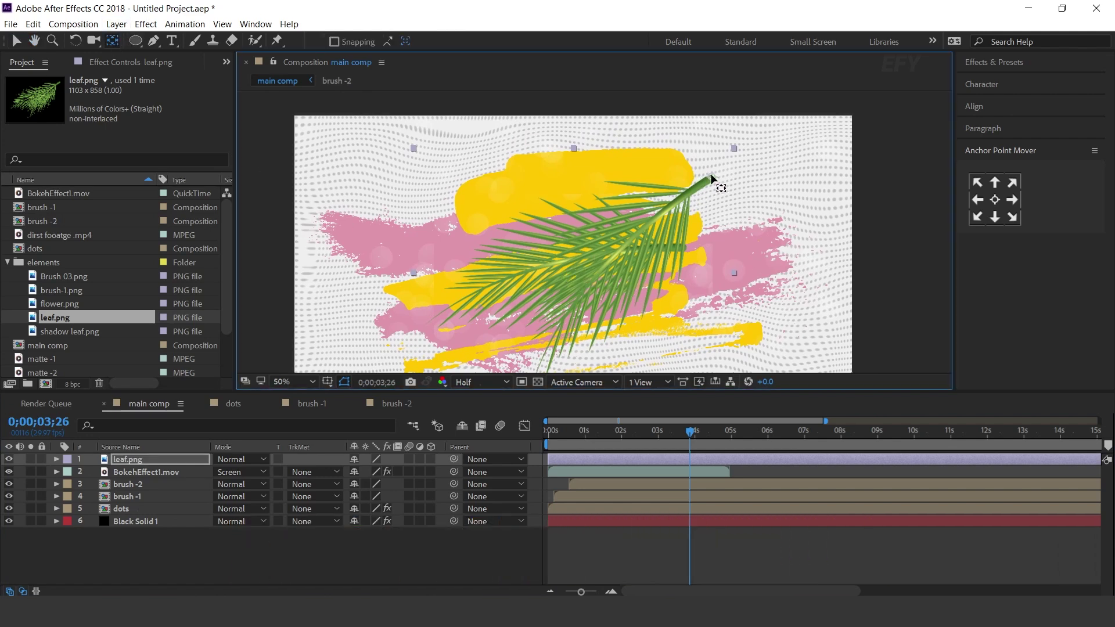
{"action": "key", "text": "v"}
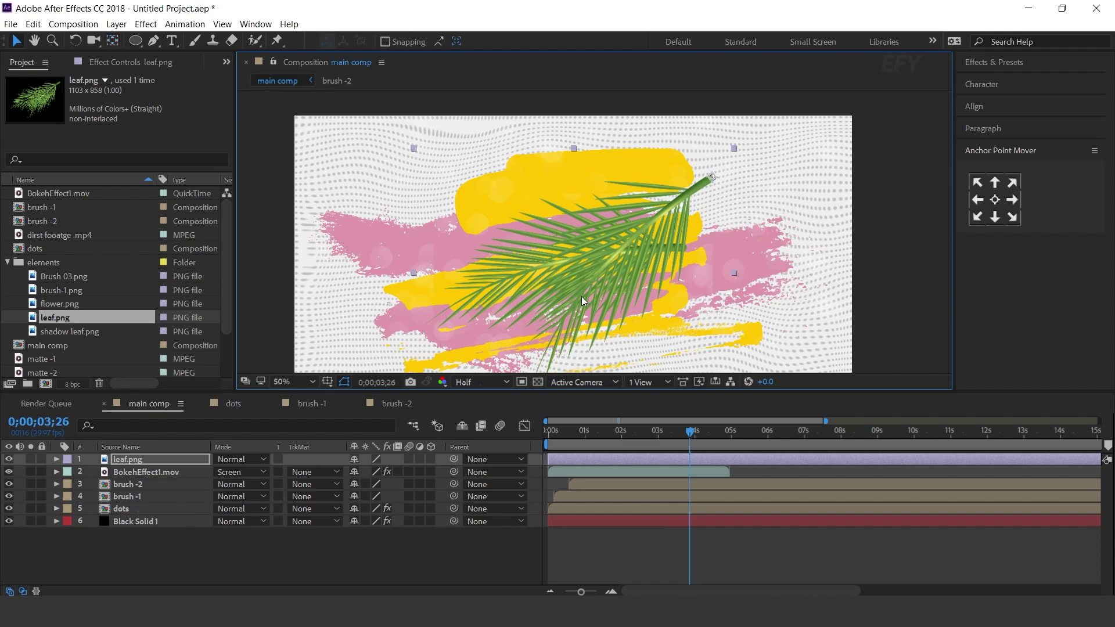
Step: Place the leaf at the upper-right corner of the frame with its stem outside the edge, and scale it to 52%
{"action": "scroll", "coordinate": [583, 298], "scroll_direction": "down", "scroll_amount": 1}
{"action": "left_click_drag", "start_coordinate": [590, 292], "coordinate": [679, 244]}
{"action": "key", "text": "s"}
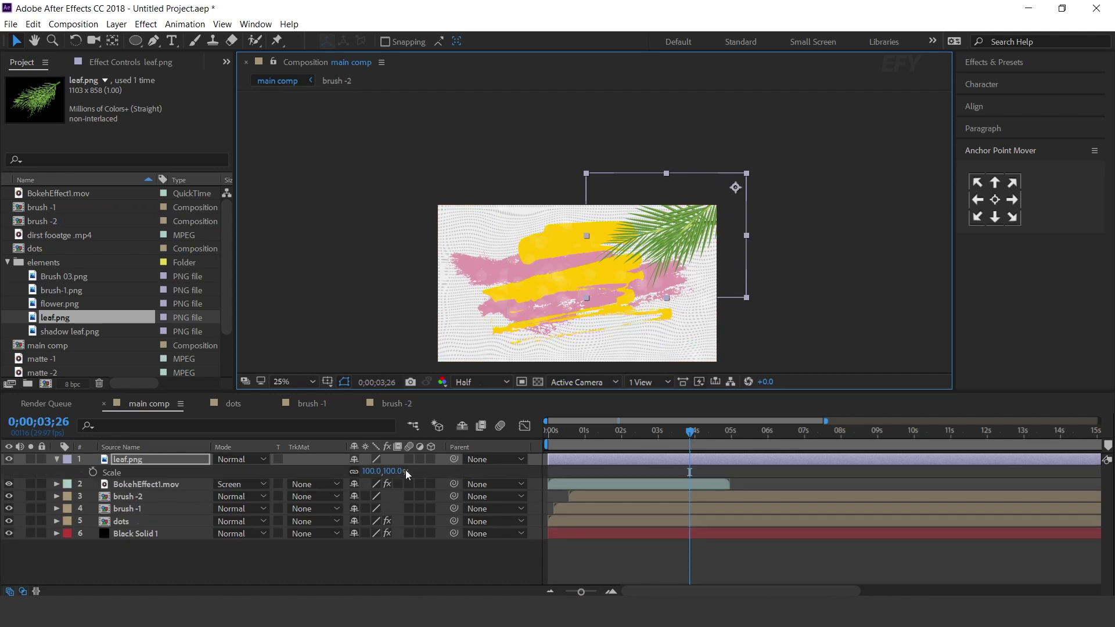
{"action": "left_click_drag", "start_coordinate": [379, 471], "coordinate": [353, 465]}
{"action": "scroll", "coordinate": [771, 230], "scroll_direction": "up", "scroll_amount": 1}
{"action": "left_click_drag", "start_coordinate": [824, 193], "coordinate": [801, 210]}
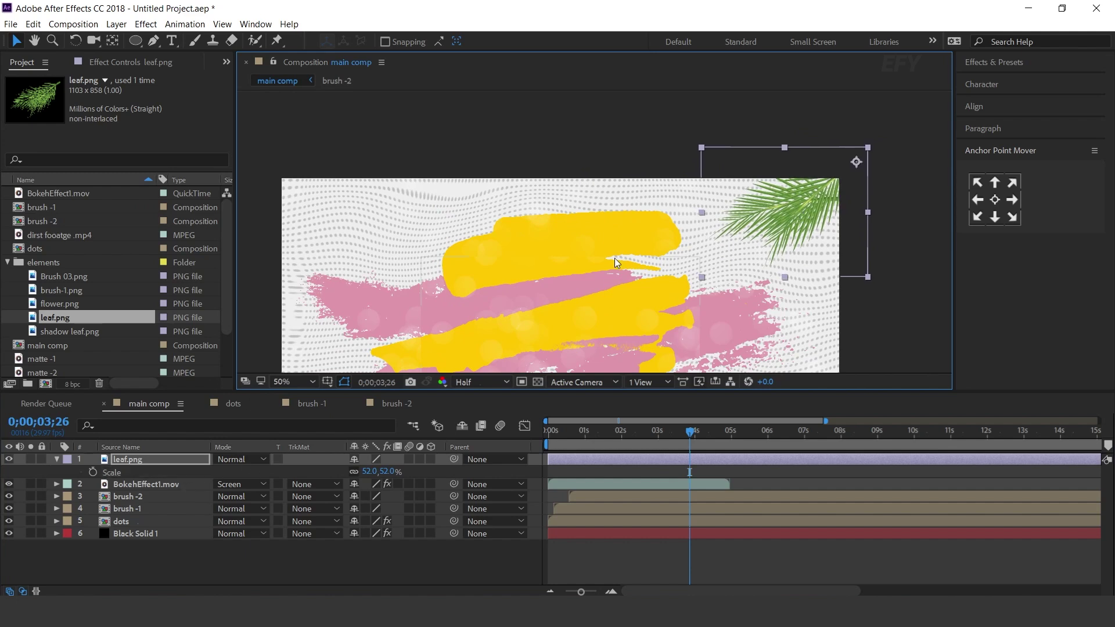
Step: Keyframe leaf.png's position from off-frame at about 2456, -390 at the start to its corner placement about one second in
{"action": "left_click", "coordinate": [135, 463]}
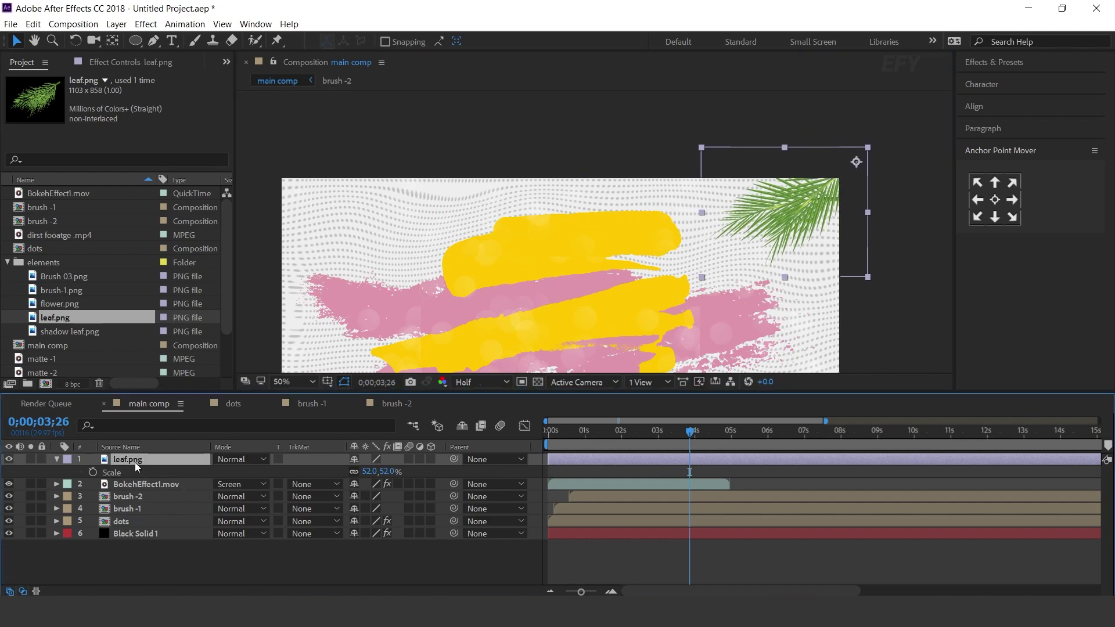
{"action": "key", "text": "p"}
{"action": "left_click", "coordinate": [611, 592]}
{"action": "left_click_drag", "start_coordinate": [697, 592], "coordinate": [656, 592]}
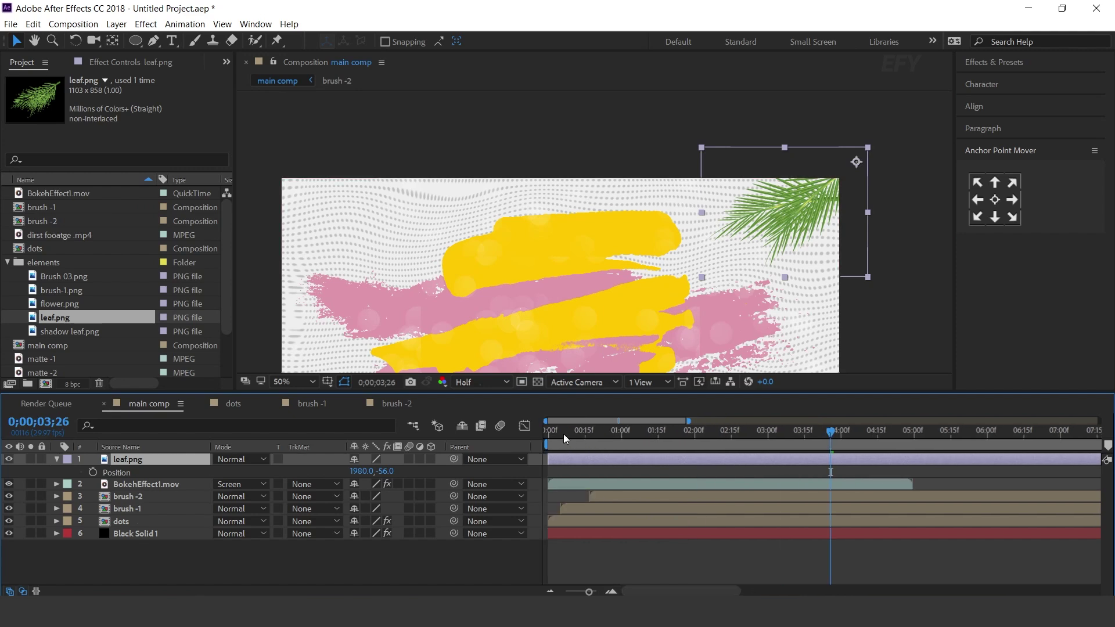
{"action": "mouse_move", "coordinate": [564, 434]}
{"action": "left_mouse_down"}
{"action": "mouse_move", "coordinate": [541, 430]}
{"action": "mouse_move", "coordinate": [624, 435]}
{"action": "mouse_move", "coordinate": [502, 437]}
{"action": "left_mouse_up"}
{"action": "left_click", "coordinate": [93, 473]}
{"action": "left_click_drag", "start_coordinate": [785, 229], "coordinate": [925, 135]}
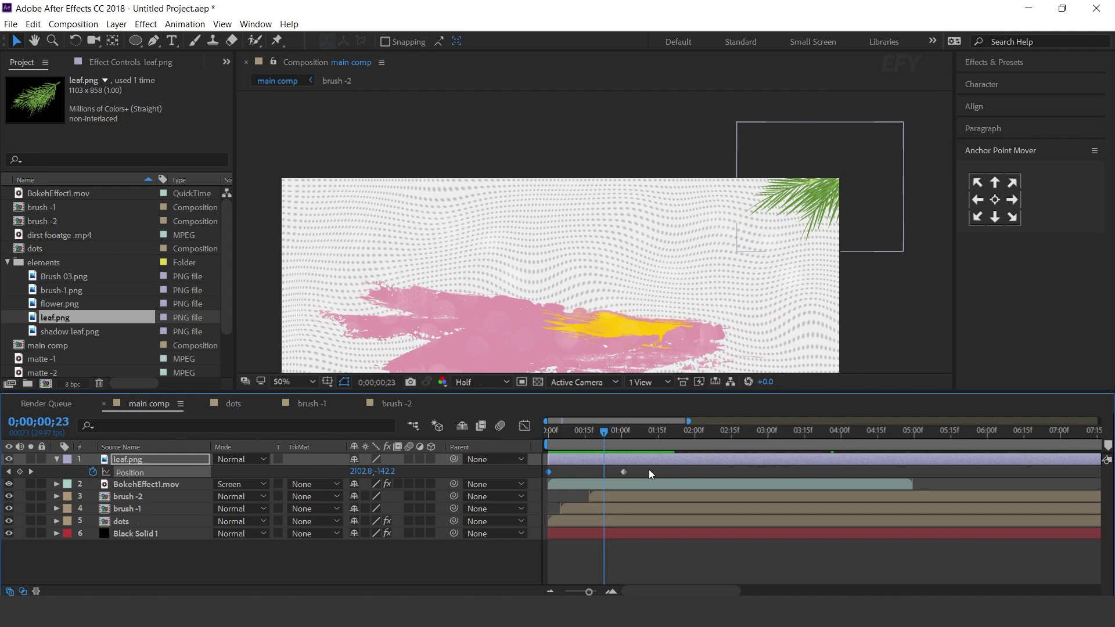
Step: Apply Easy Ease to both position keyframes of leaf.png, reshape the speed curve for a longer slow-down into place, and preview the entrance
{"action": "left_click_drag", "start_coordinate": [650, 469], "coordinate": [539, 484]}
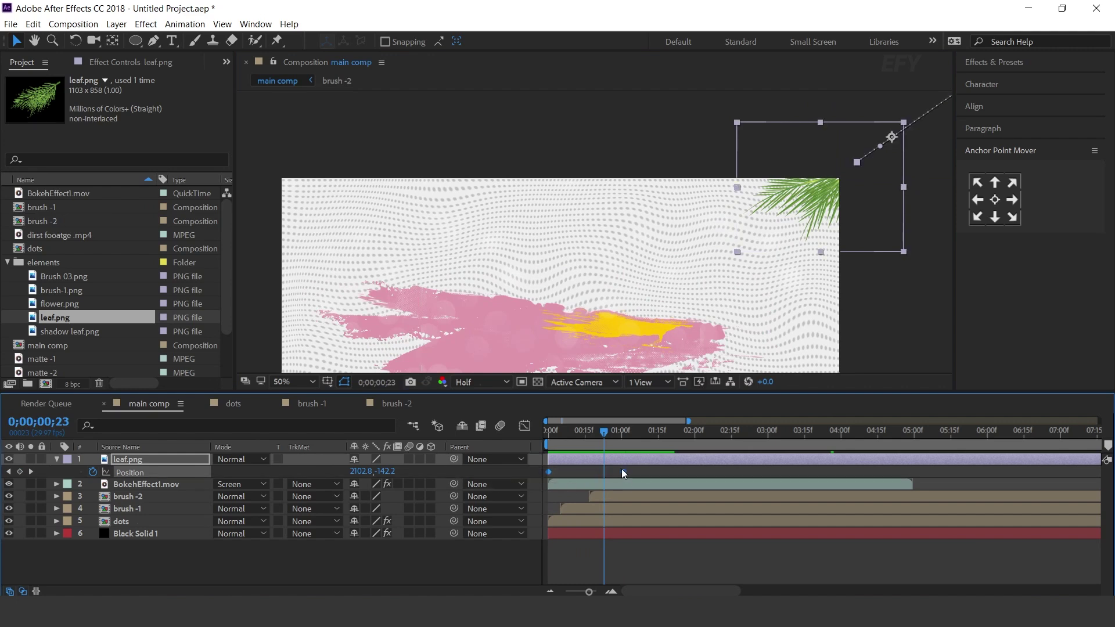
{"action": "right_click", "coordinate": [622, 470]}
{"action": "mouse_move", "coordinate": [680, 465]}
{"action": "left_click", "coordinate": [840, 501]}
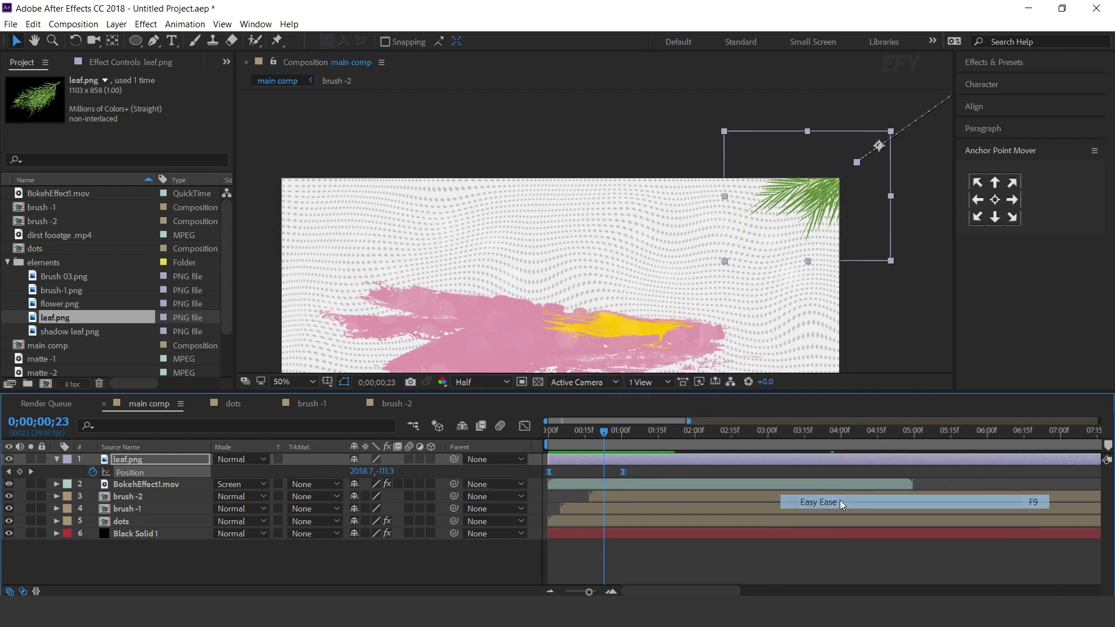
{"action": "left_click", "coordinate": [526, 426]}
{"action": "left_click", "coordinate": [624, 556]}
{"action": "left_click_drag", "start_coordinate": [610, 555], "coordinate": [589, 556]}
{"action": "left_click", "coordinate": [525, 426]}
{"action": "key", "text": "Home"}
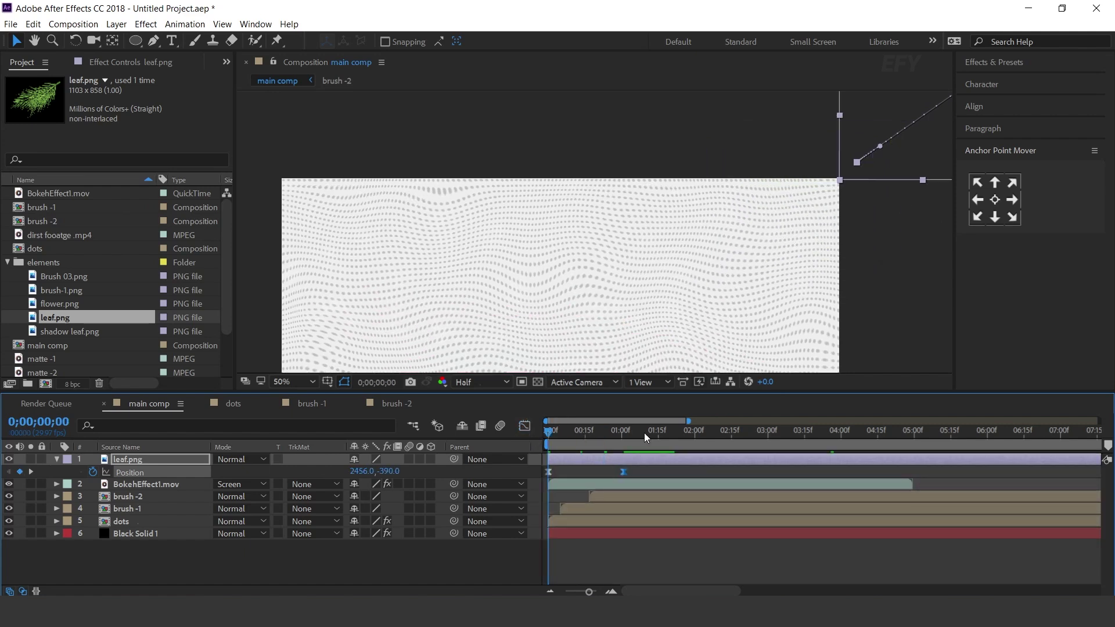
{"action": "key", "text": "space"}
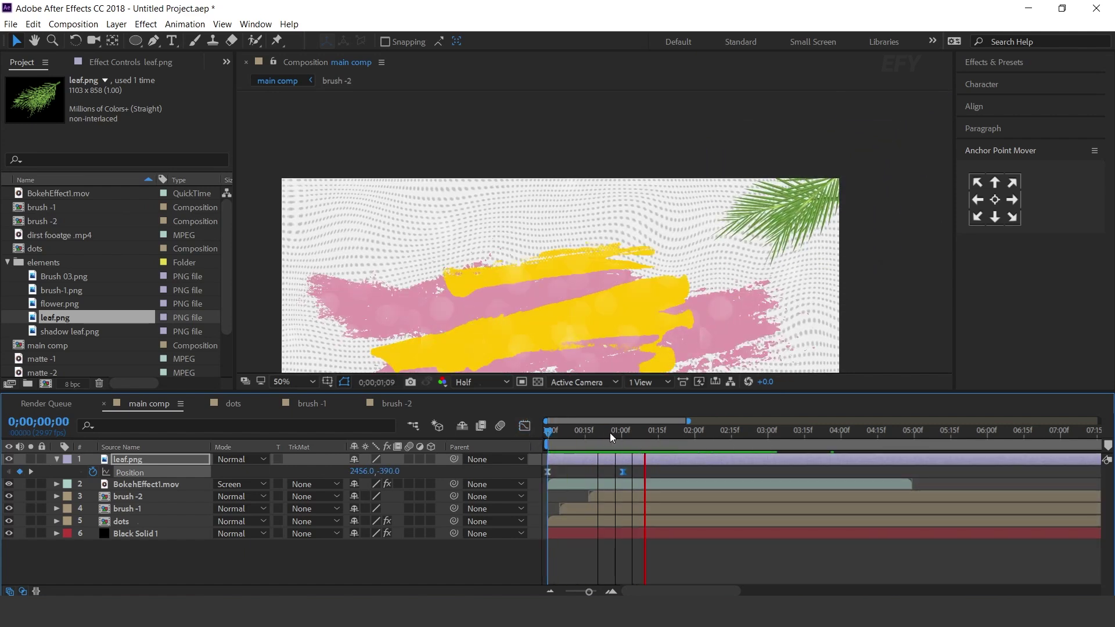
Step: Add the expression wiggle(1,2) to leaf.png's rotation and preview the swaying leaf from the start
{"action": "left_click_drag", "start_coordinate": [610, 434], "coordinate": [622, 434]}
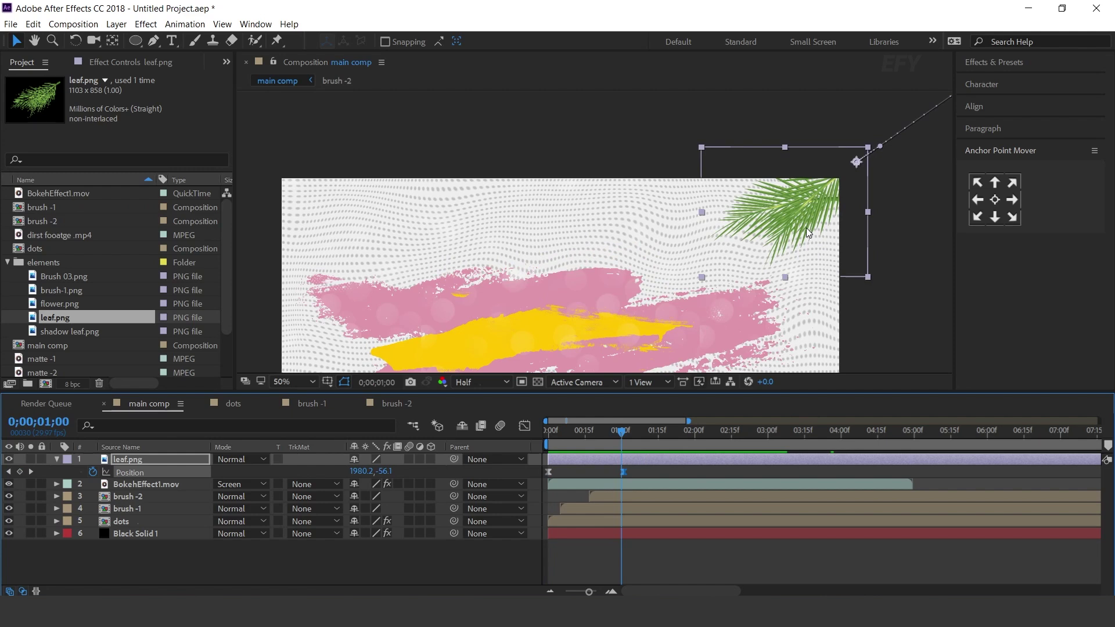
{"action": "key", "text": "r"}
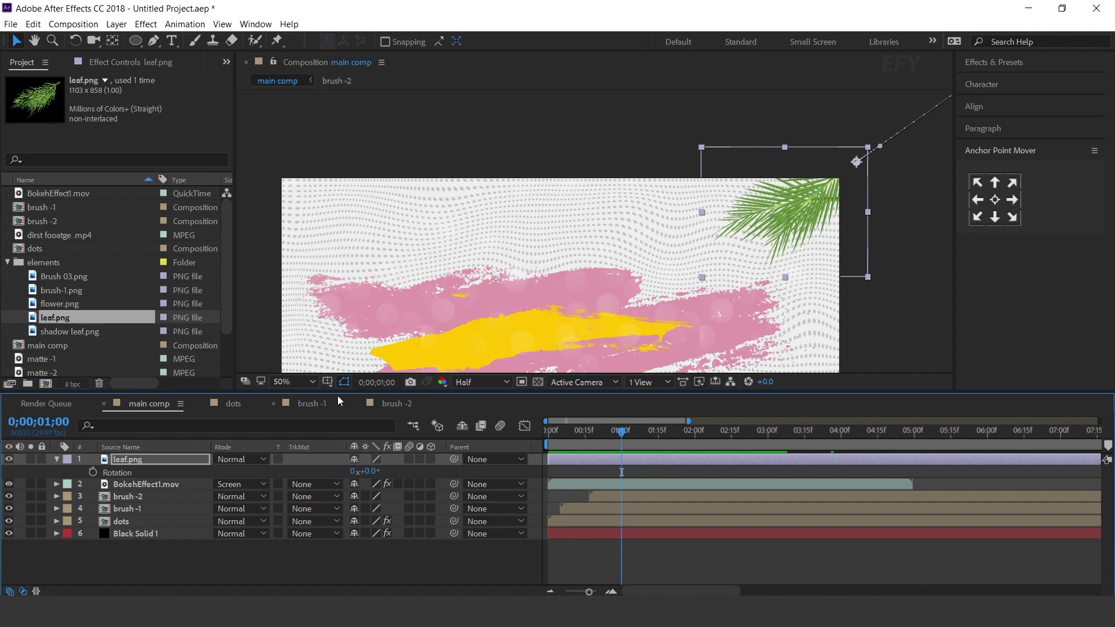
{"action": "left_click", "coordinate": [93, 473], "text": "alt"}
{"action": "type", "text": "wigg"}
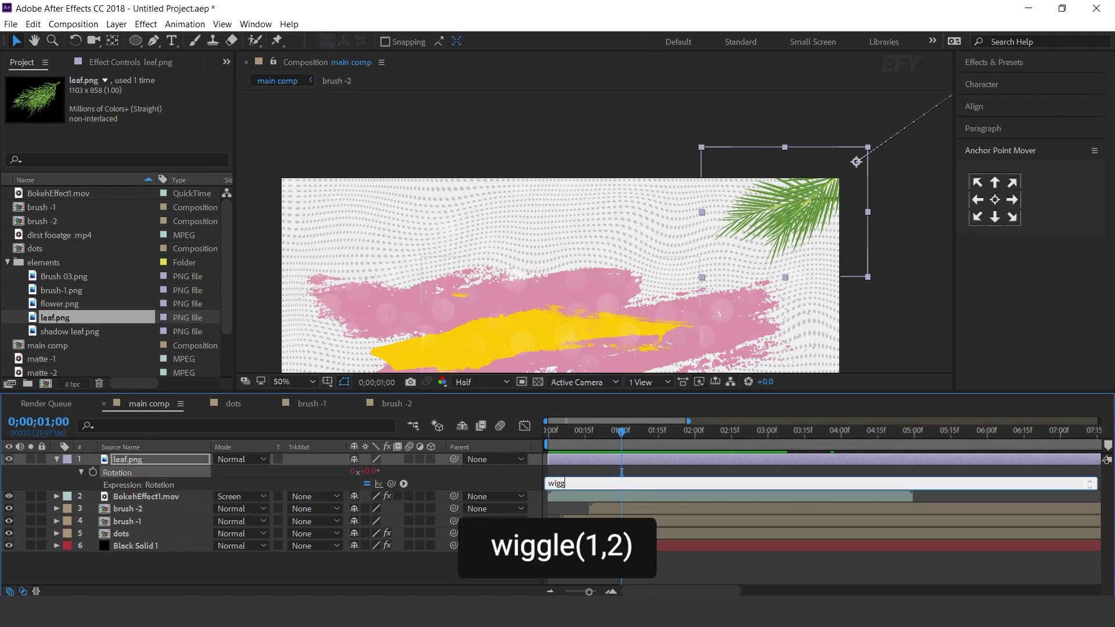
{"action": "type", "text": "le(1,2)"}
{"action": "key", "text": "KP_Enter"}
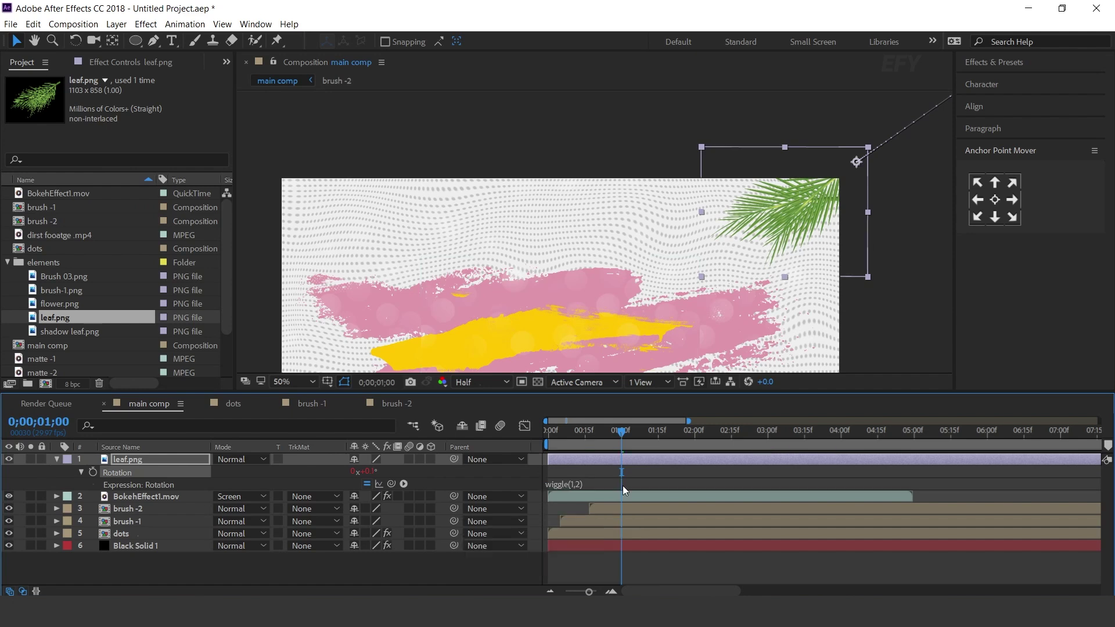
{"action": "left_click", "coordinate": [550, 431]}
{"action": "key", "text": "space"}
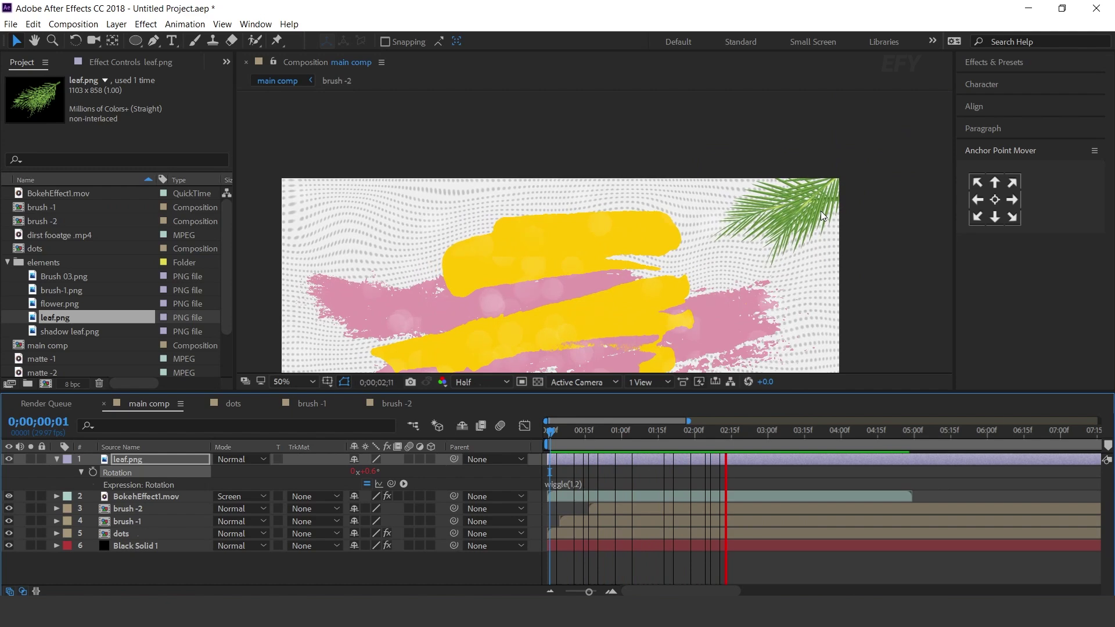
{"action": "left_click", "coordinate": [797, 433]}
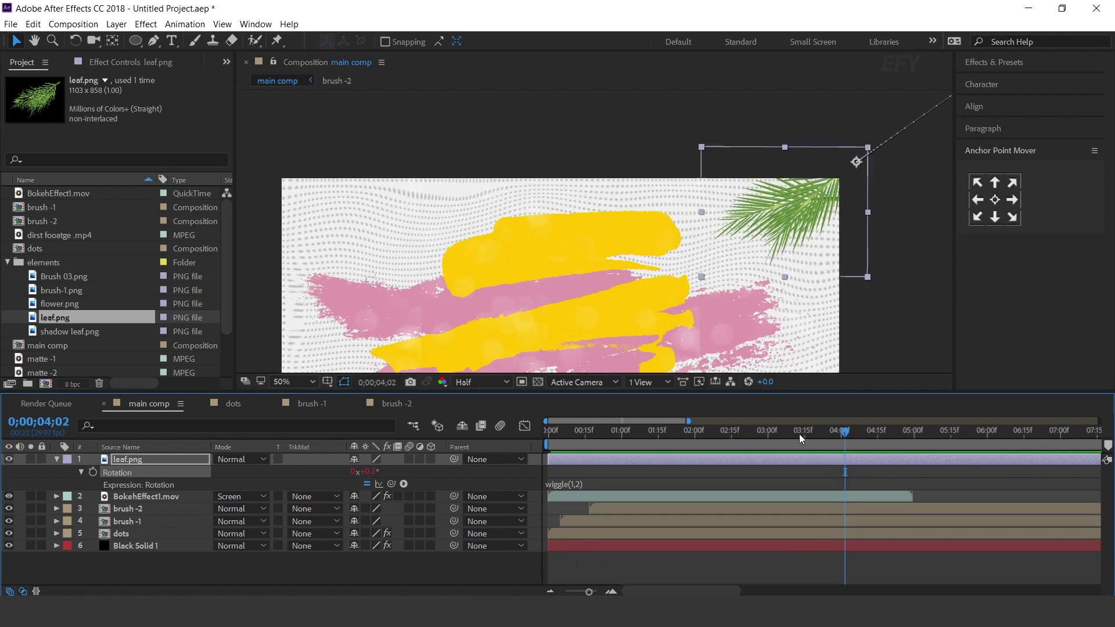
Step: Duplicate the leaf.png layer and delete both position keyframes from the upper copy
{"action": "left_click", "coordinate": [57, 460]}
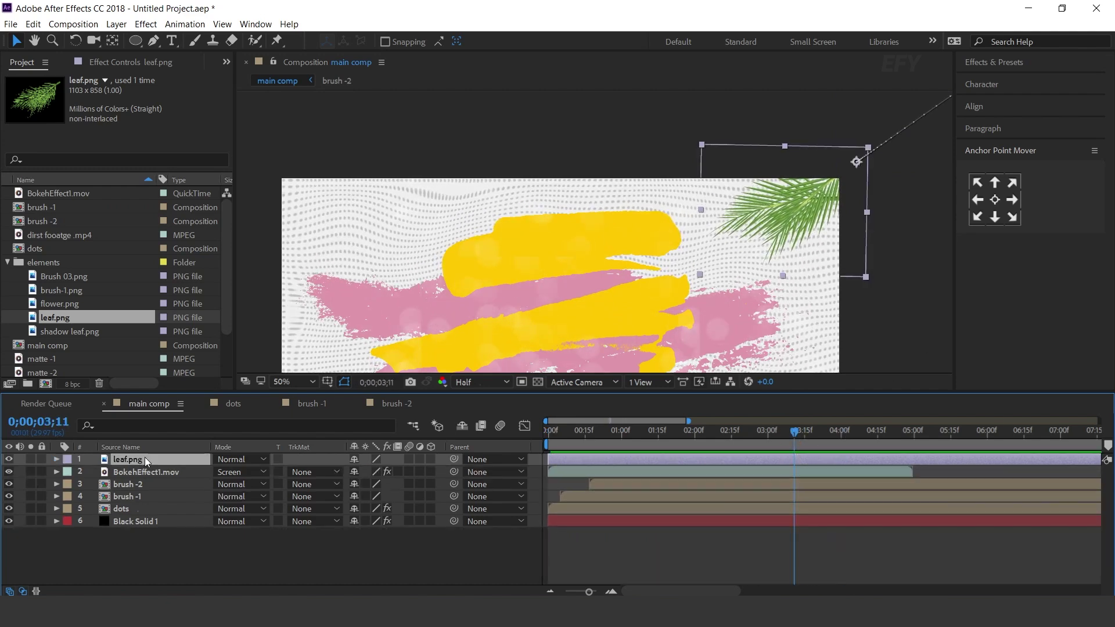
{"action": "key", "text": "ctrl+d"}
{"action": "key", "text": "p"}
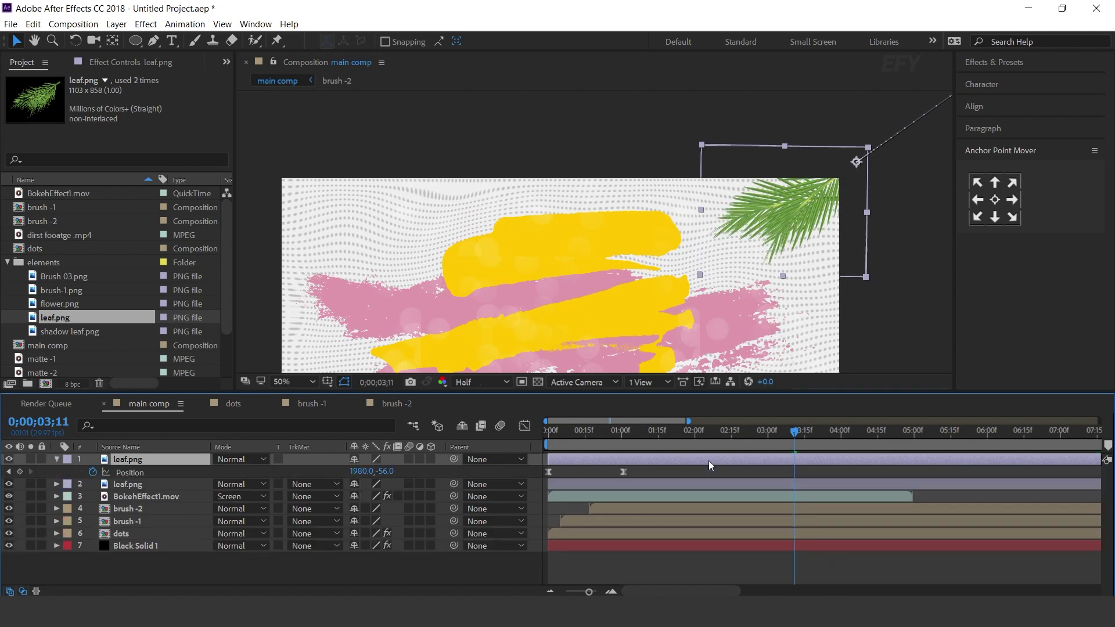
{"action": "left_click_drag", "start_coordinate": [678, 470], "coordinate": [462, 479]}
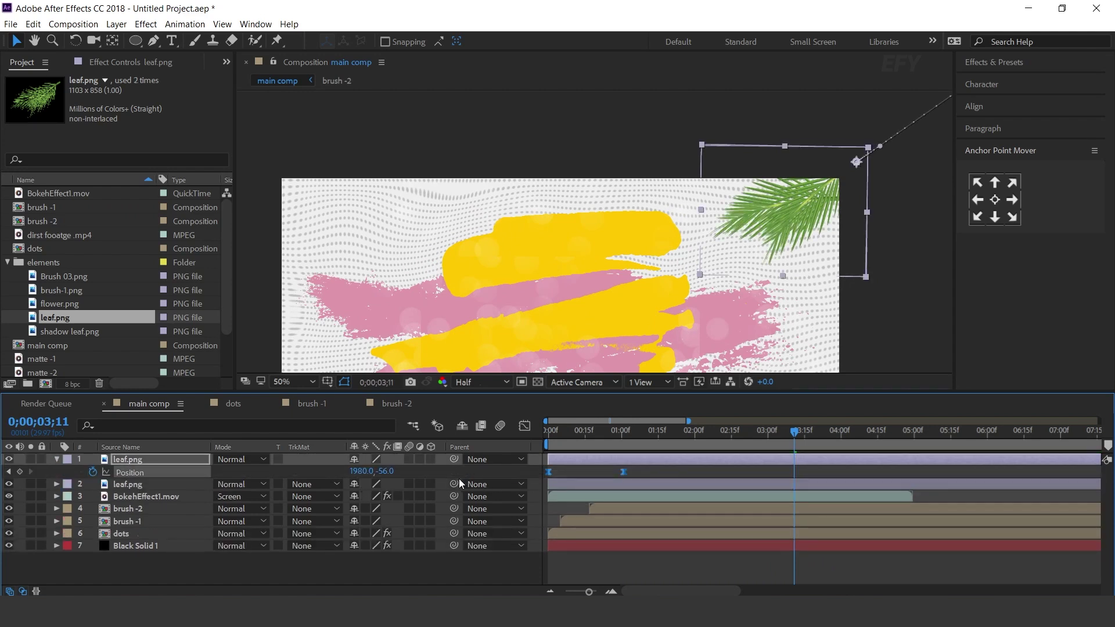
{"action": "key", "text": "Delete"}
Step: Place the duplicated leaf at the frame's upper-left corner, rotated so its stem stays outside and its fronds point inward
{"action": "left_click_drag", "start_coordinate": [827, 194], "coordinate": [482, 224]}
{"action": "key", "text": "r"}
{"action": "key", "text": "p"}
Step: Keyframe the duplicate's position from off-frame at about -568, -524 at the start to -142, -112 at about one second
{"action": "left_click_drag", "start_coordinate": [575, 437], "coordinate": [497, 439]}
{"action": "key", "text": "alt+shift+p"}
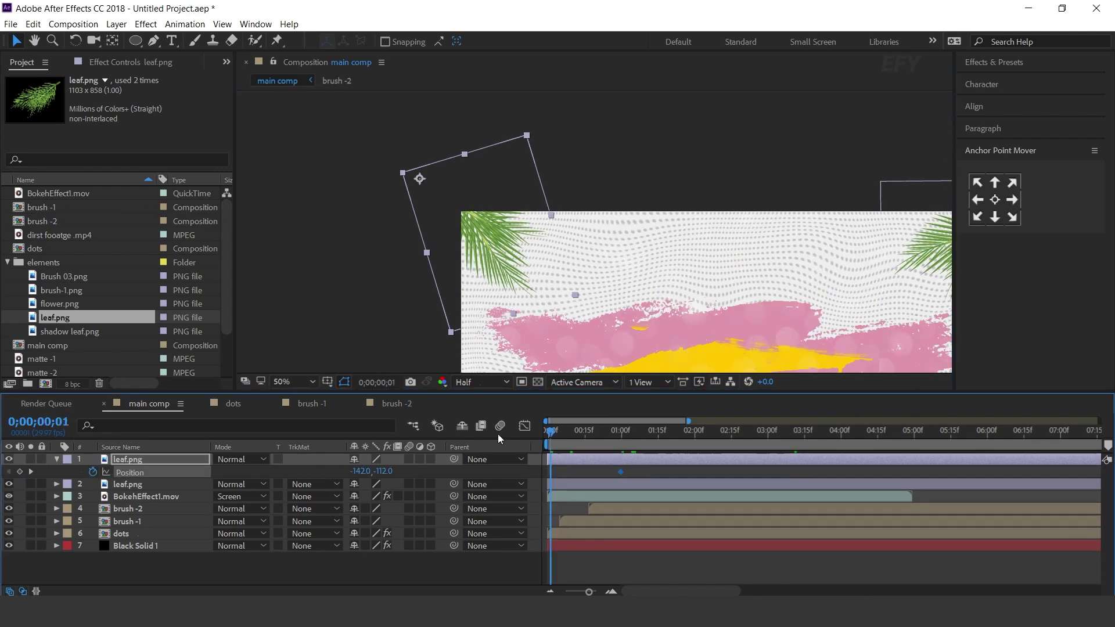
{"action": "key", "text": "Home"}
{"action": "left_click_drag", "start_coordinate": [505, 237], "coordinate": [381, 118]}
Step: Apply Easy Ease to the duplicate leaf's position keyframes, adjust its speed curve, and preview both leaves sliding in
{"action": "right_click", "coordinate": [621, 472]}
{"action": "mouse_move", "coordinate": [686, 463]}
{"action": "left_click", "coordinate": [813, 487]}
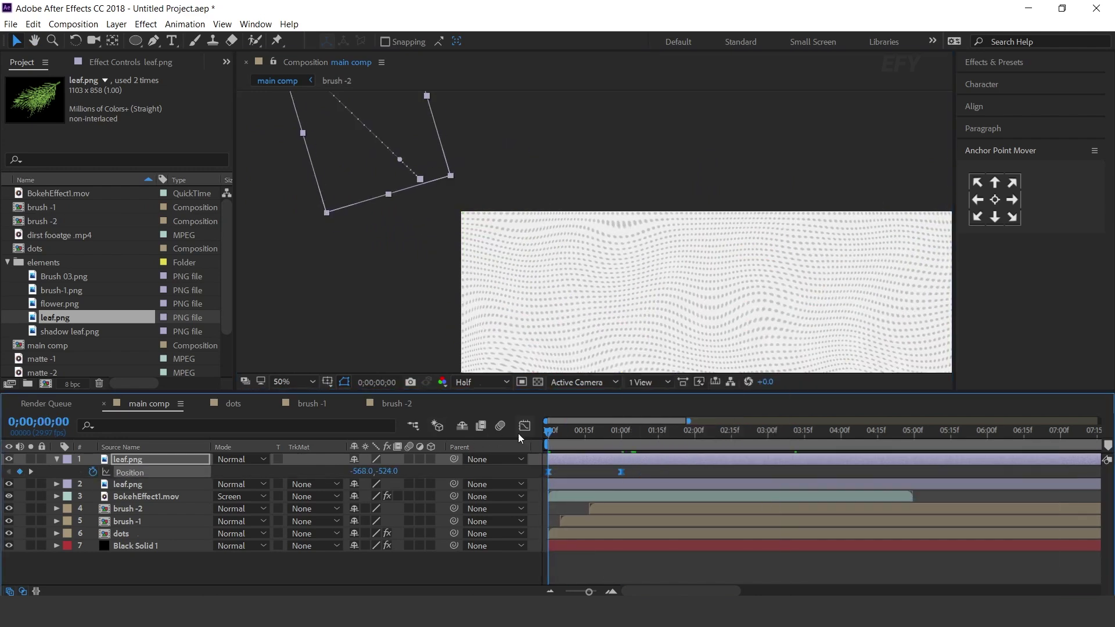
{"action": "left_click", "coordinate": [521, 430]}
{"action": "left_click", "coordinate": [523, 429]}
{"action": "key", "text": "space"}
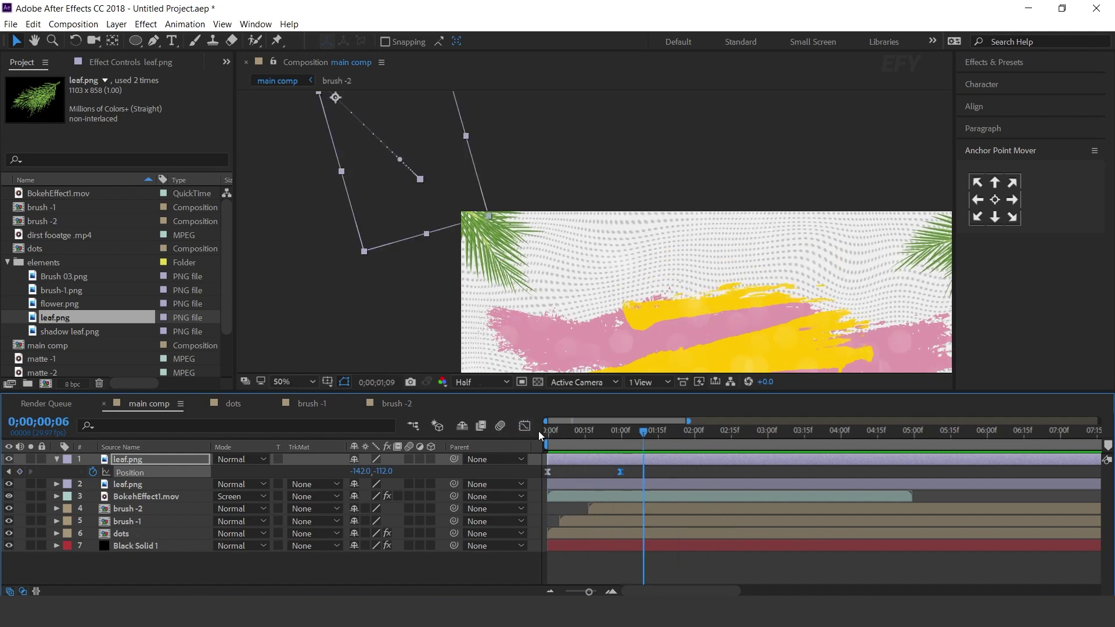
{"action": "left_click", "coordinate": [546, 431]}
{"action": "key", "text": "space"}
{"action": "key", "text": "space"}
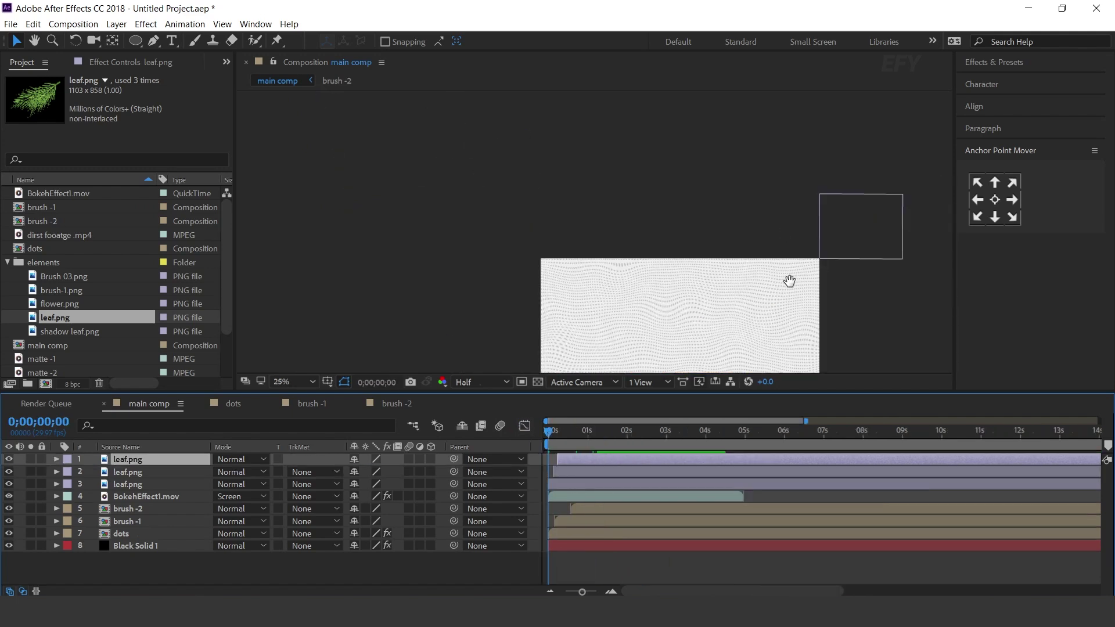
Step: Preview main comp from the start to check the staggered entrances of the three leaf layers
{"action": "left_click_drag", "start_coordinate": [746, 272], "coordinate": [692, 206]}
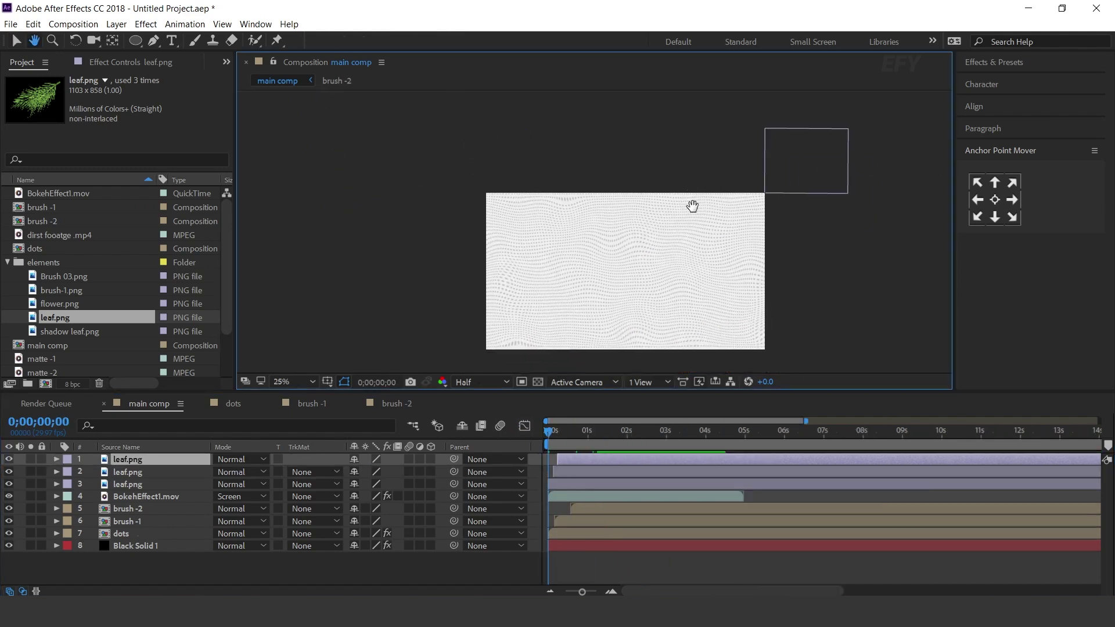
{"action": "key", "text": "space"}
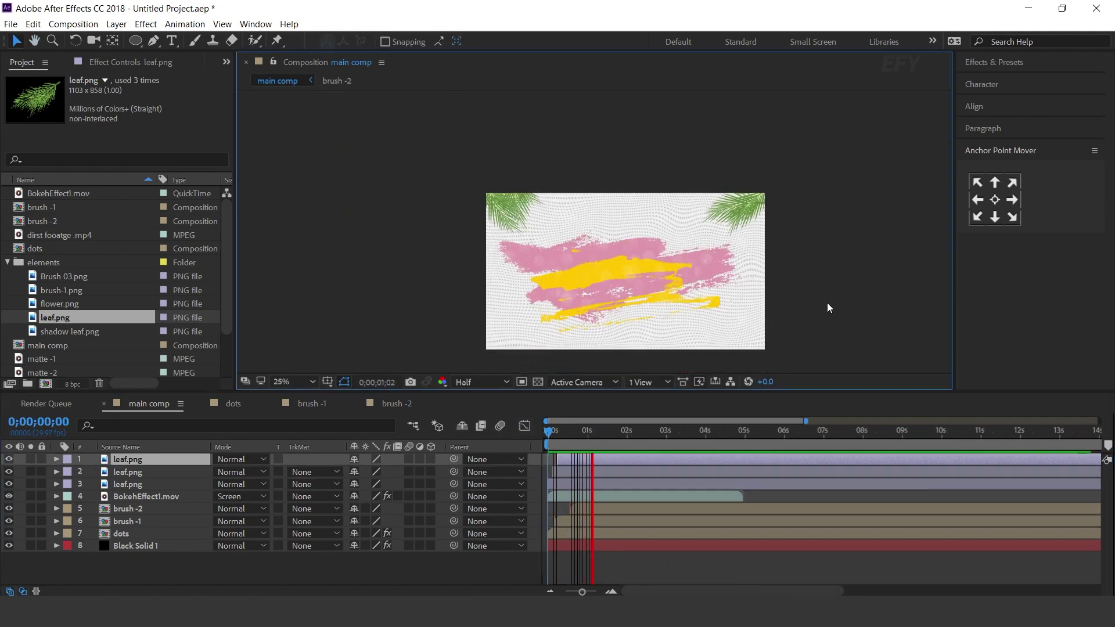
{"action": "left_click", "coordinate": [654, 436]}
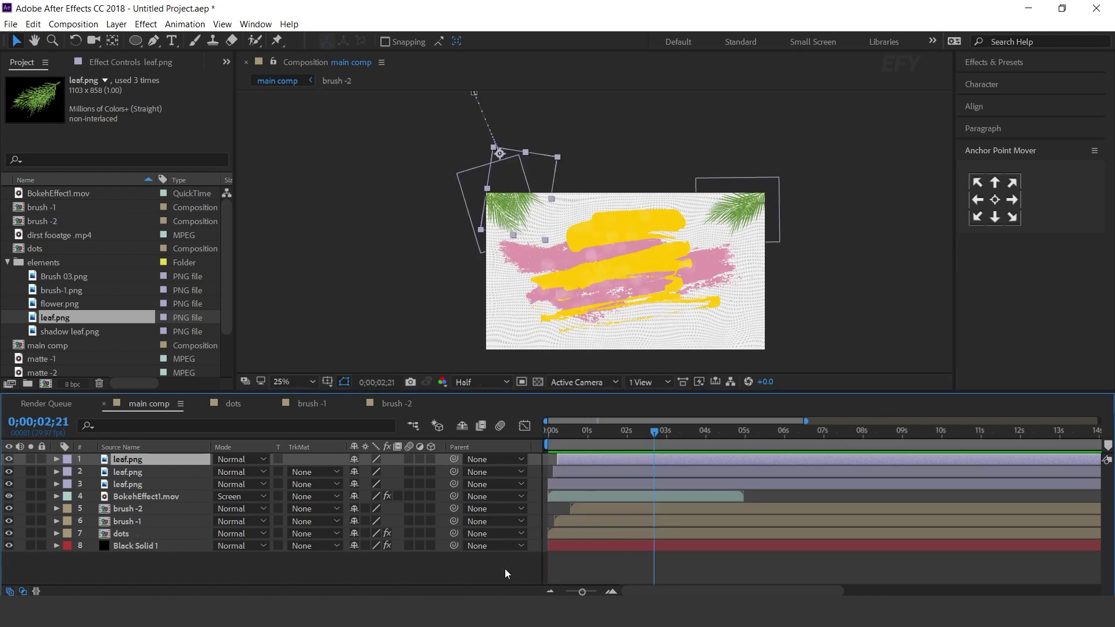
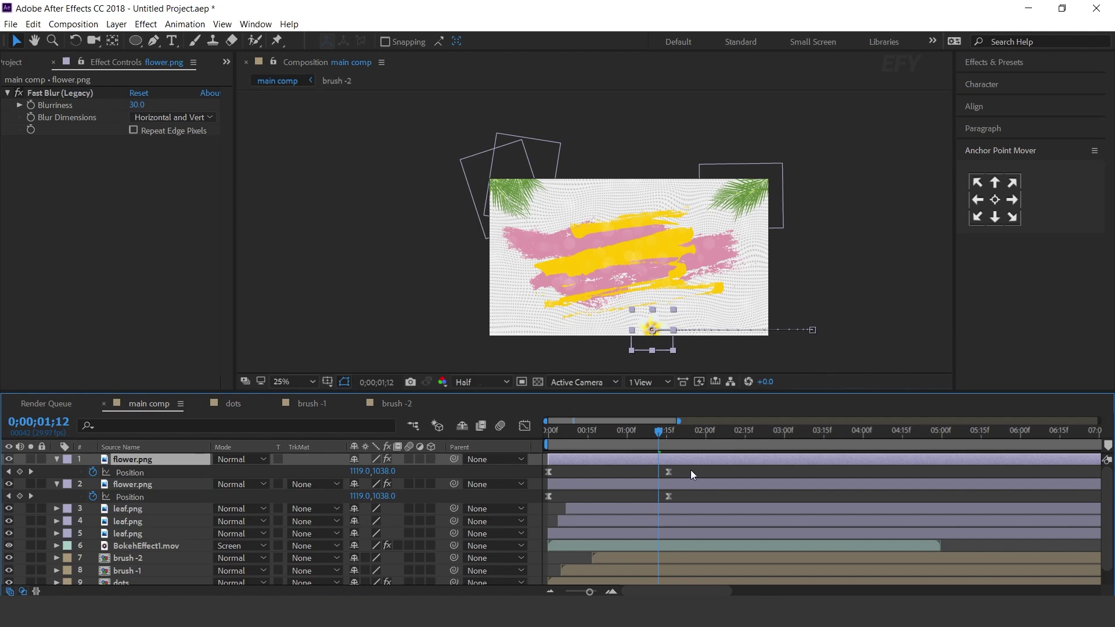
Step: Remove the duplicated flower's position keyframes and move the flower from the bottom edge to the frame's left edge beside the pink stroke
{"action": "key", "text": "Delete"}
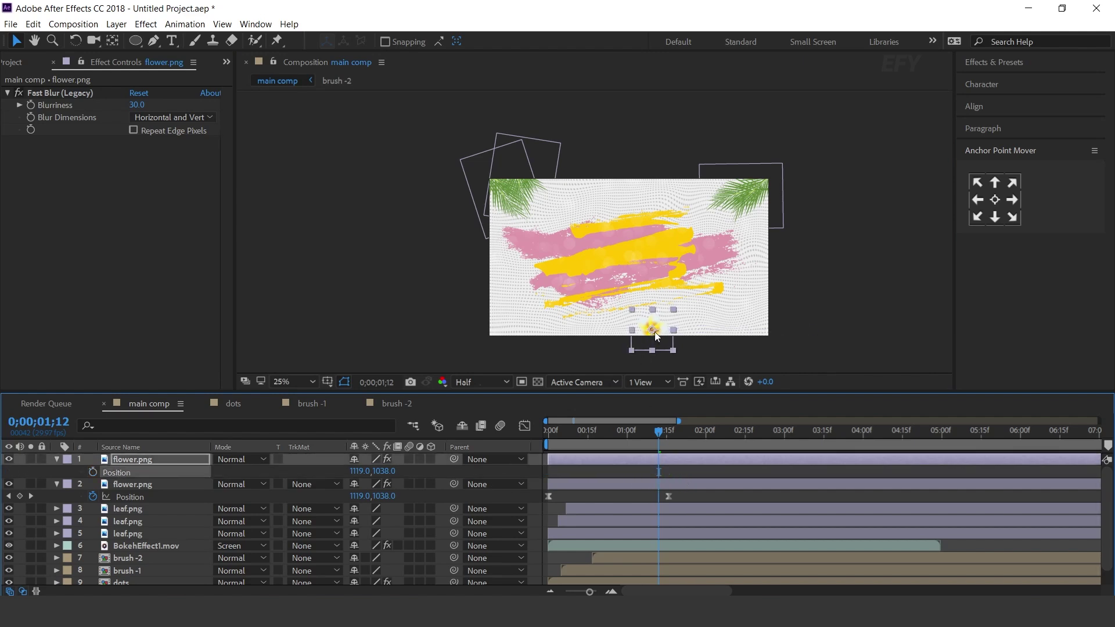
{"action": "left_click_drag", "start_coordinate": [654, 330], "coordinate": [511, 264]}
{"action": "key", "text": "period"}
{"action": "left_click_drag", "start_coordinate": [403, 270], "coordinate": [395, 250]}
{"action": "left_click", "coordinate": [142, 459]}
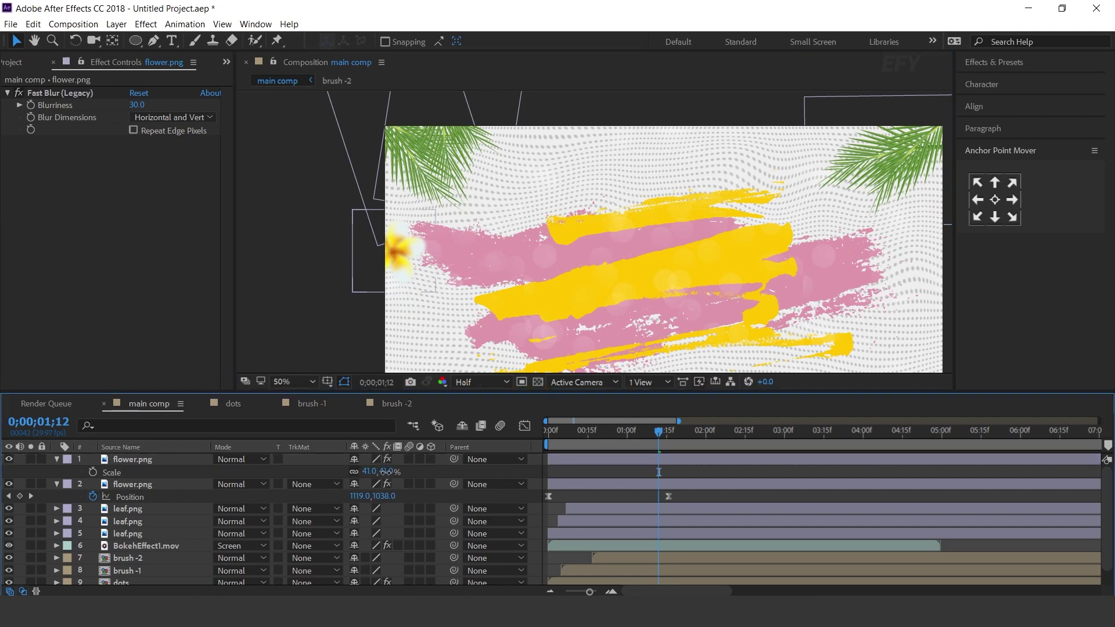
Step: Scale the duplicated flower to 32%, set its Fast Blur blurriness to 25, and nudge it slightly right into the frame
{"action": "left_click_drag", "start_coordinate": [388, 472], "coordinate": [381, 472]}
{"action": "left_click", "coordinate": [166, 460]}
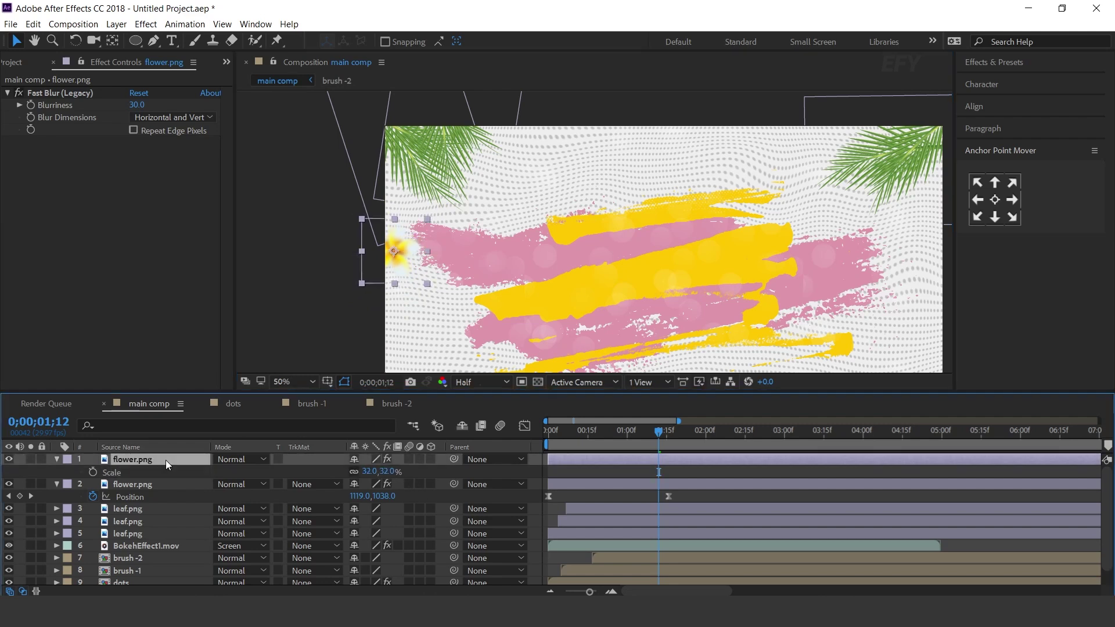
{"action": "left_click", "coordinate": [138, 105]}
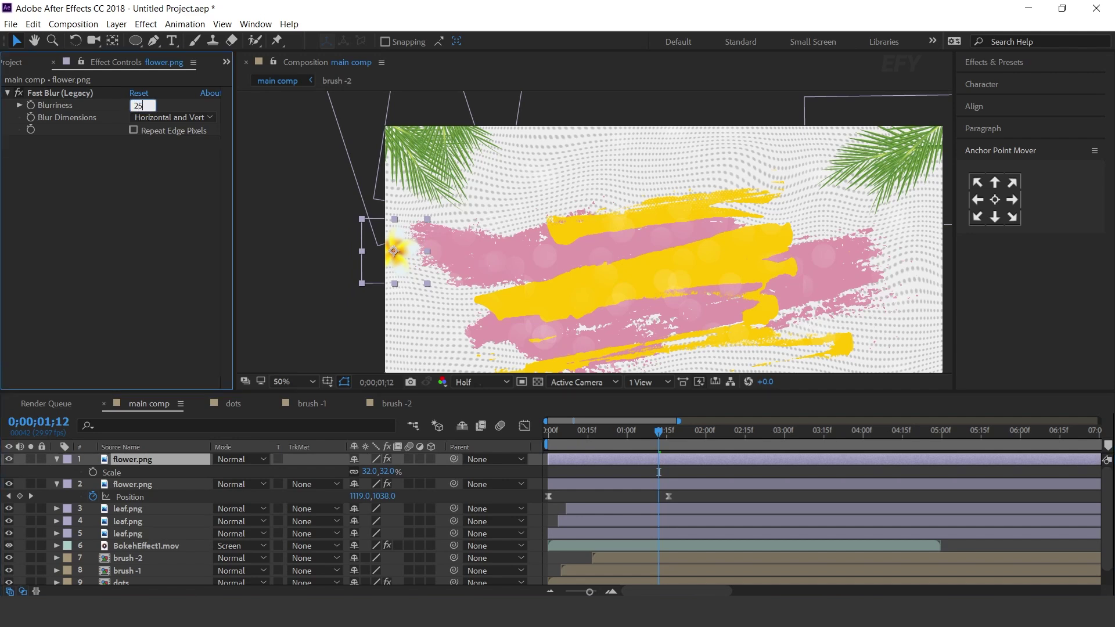
{"action": "type", "text": "25"}
{"action": "key", "text": "Return"}
{"action": "left_click_drag", "start_coordinate": [395, 251], "coordinate": [405, 254]}
Step: Keyframe the small flower's position from off-frame at -709, 432 at the start to its left-edge spot at about 1.5 seconds
{"action": "left_click_drag", "start_coordinate": [644, 436], "coordinate": [546, 435]}
{"action": "left_click", "coordinate": [93, 472]}
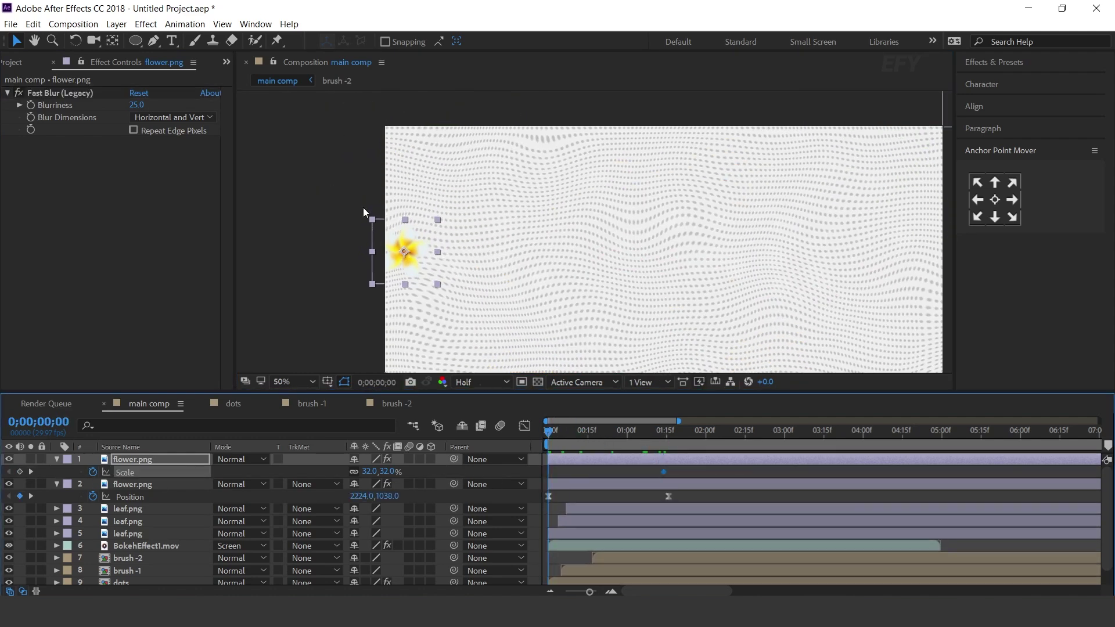
{"action": "key", "text": "comma"}
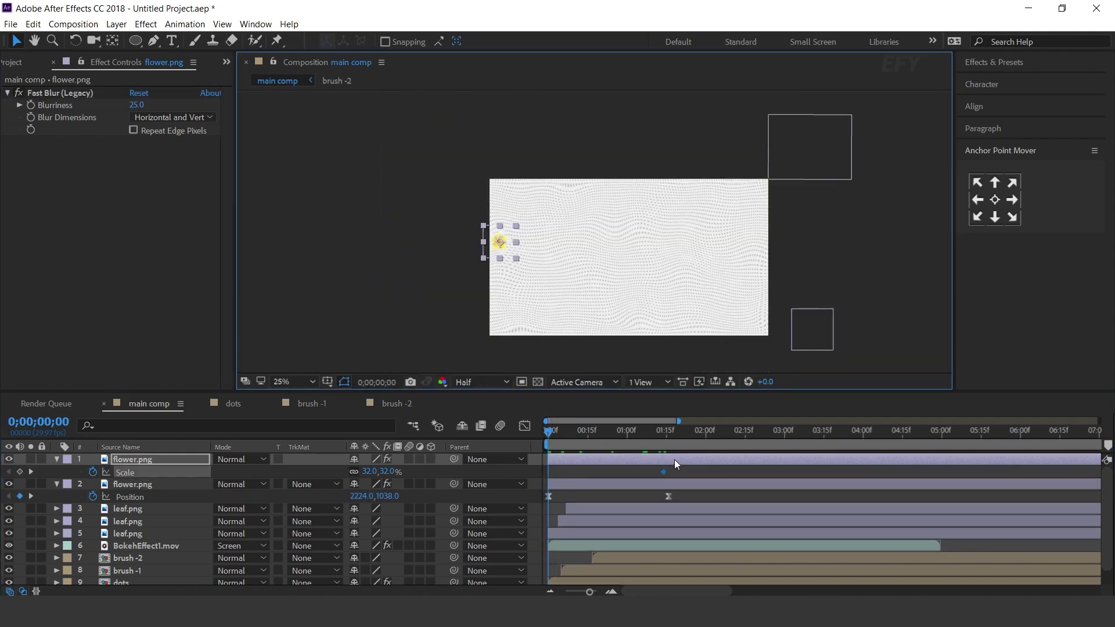
{"action": "left_click_drag", "start_coordinate": [636, 447], "coordinate": [667, 434]}
{"action": "key", "text": "alt+shift+p"}
{"action": "left_click_drag", "start_coordinate": [528, 441], "coordinate": [523, 440]}
{"action": "left_click_drag", "start_coordinate": [500, 243], "coordinate": [386, 249]}
{"action": "left_click_drag", "start_coordinate": [683, 475], "coordinate": [546, 468]}
Step: Apply Easy Ease to the small flower's position keyframes, adjust their speed curve, and preview the slide-in
{"action": "right_click", "coordinate": [666, 472]}
{"action": "mouse_move", "coordinate": [789, 464]}
{"action": "left_click", "coordinate": [860, 503]}
{"action": "left_click", "coordinate": [524, 426]}
{"action": "left_click_drag", "start_coordinate": [623, 555], "coordinate": [568, 555]}
{"action": "left_click", "coordinate": [525, 426]}
{"action": "key", "text": "space"}
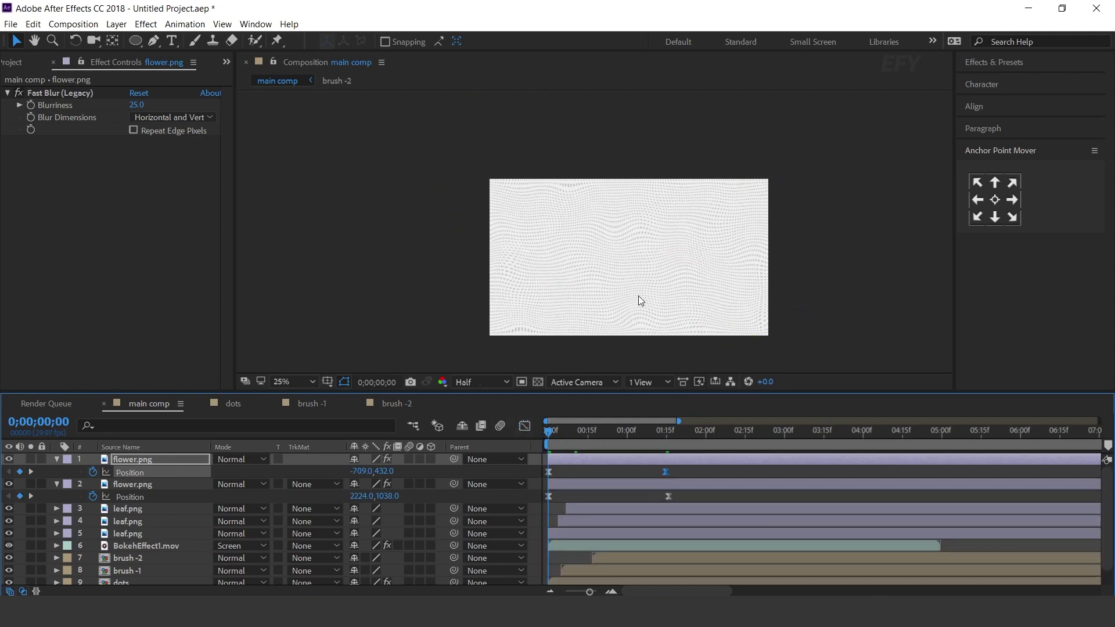
Step: Shorten the small flower's slide-in by moving its end position keyframe to about 0.8 seconds, and preview from the start
{"action": "left_click", "coordinate": [635, 440]}
{"action": "left_click_drag", "start_coordinate": [667, 475], "coordinate": [611, 472]}
{"action": "key", "text": "Home"}
{"action": "key", "text": "space"}
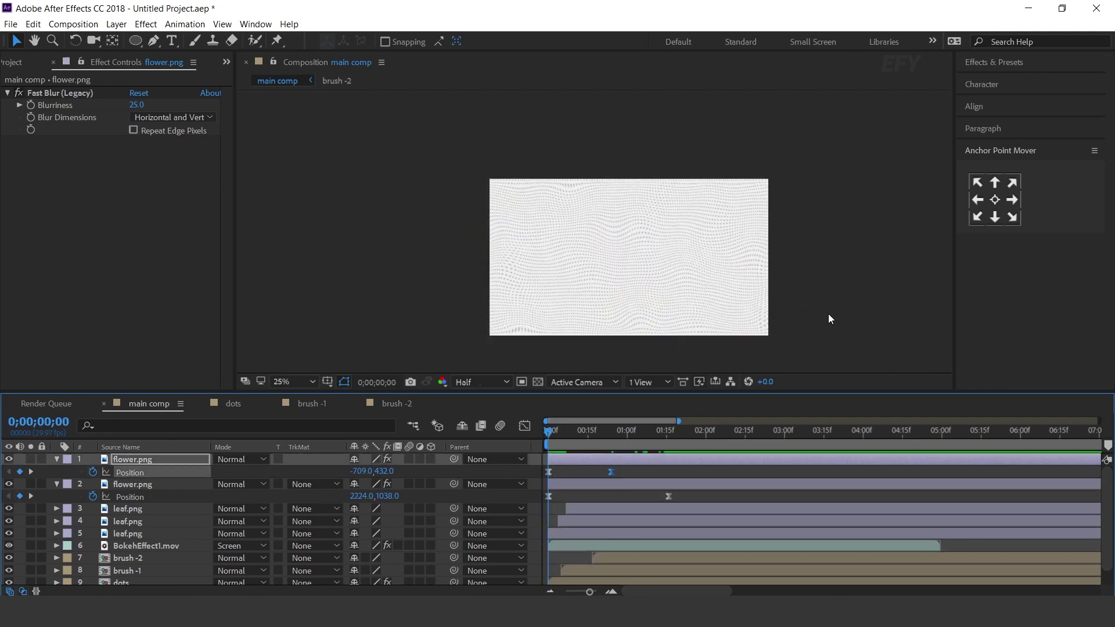
{"action": "mouse_move", "coordinate": [688, 253]}
{"action": "left_mouse_down"}
{"action": "mouse_move", "coordinate": [692, 232]}
{"action": "mouse_move", "coordinate": [686, 254]}
{"action": "left_mouse_up"}
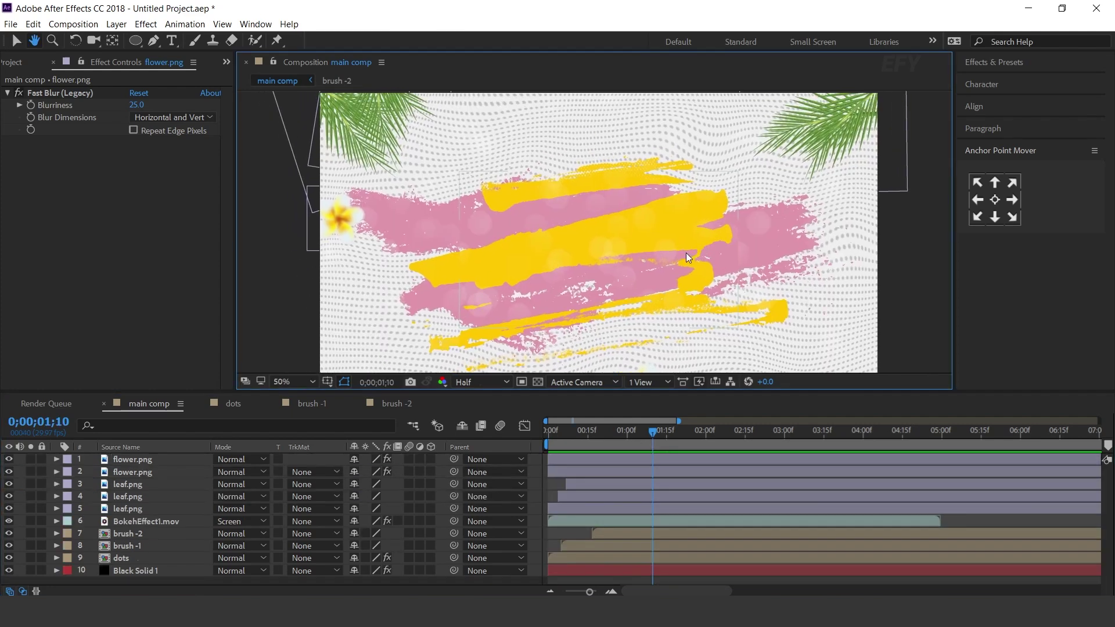
{"action": "key", "text": "v"}
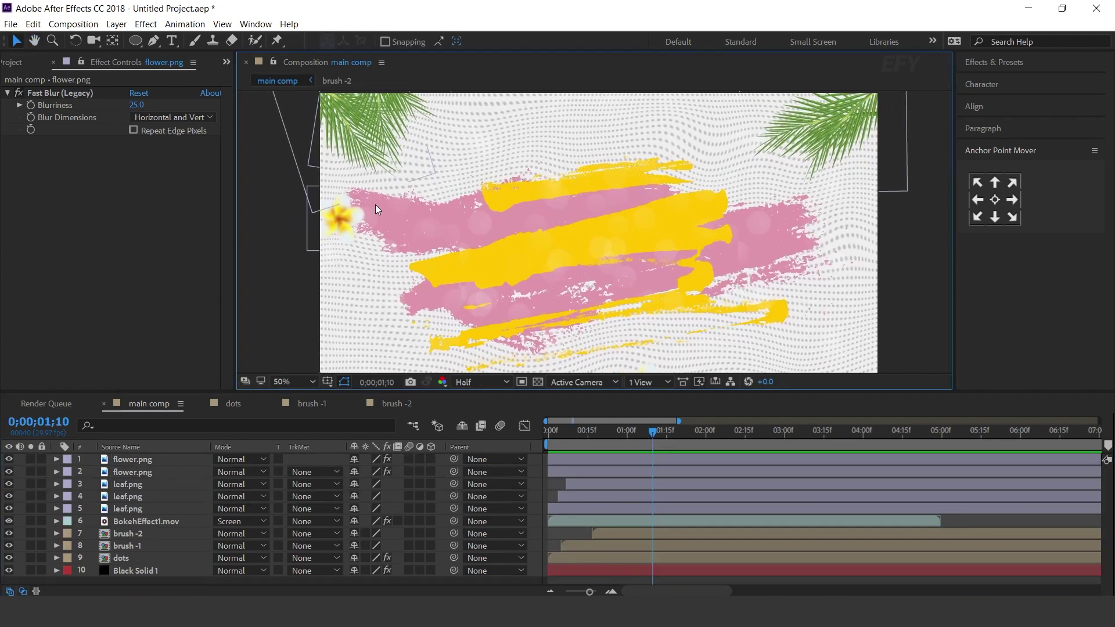
Step: Create a new composition named placeholder -1 at 1920 x 1920 px
{"action": "left_click", "coordinate": [12, 63]}
{"action": "left_click", "coordinate": [45, 383]}
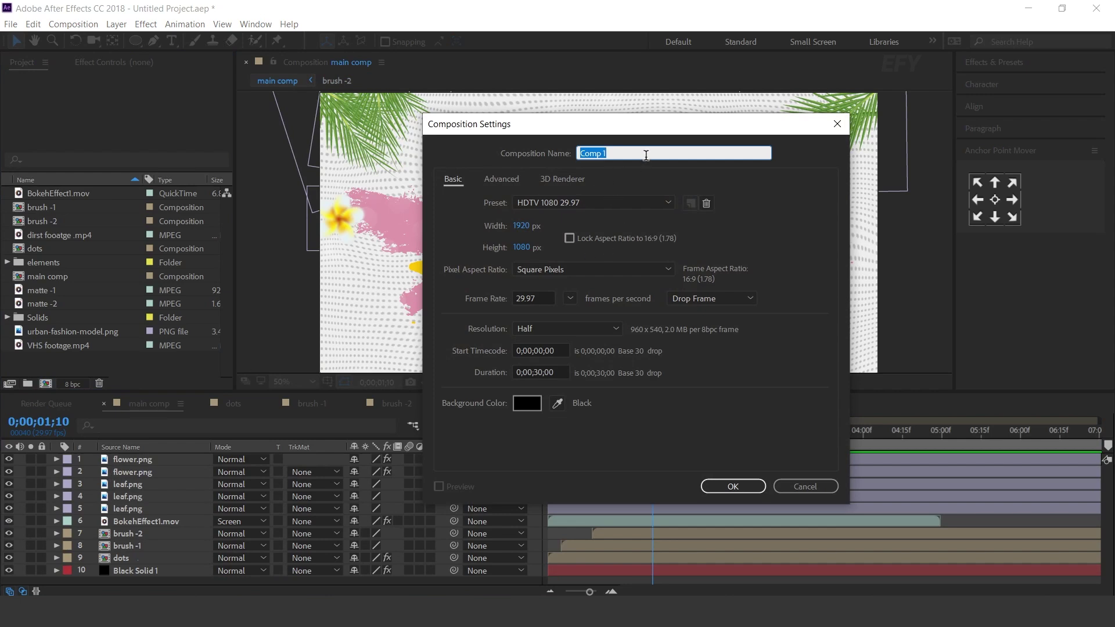
{"action": "left_click", "coordinate": [521, 250]}
{"action": "type", "text": "1920"}
{"action": "key", "text": "Return"}
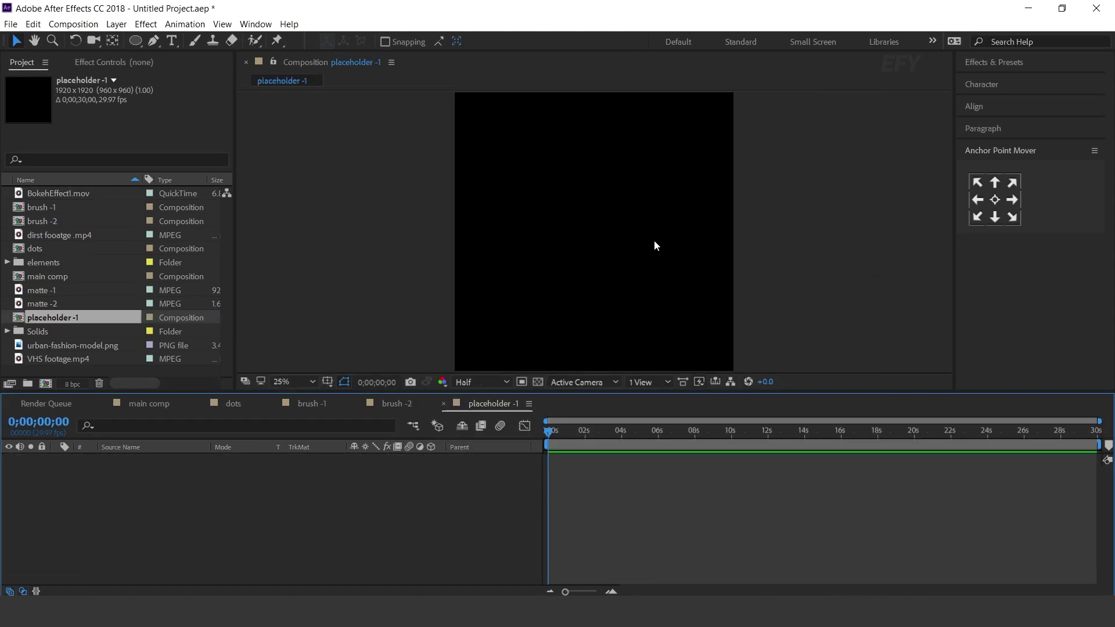
Step: Add urban-fashion-model.png to placeholder -1, scale it to 79%, and align the figure with the composition's lower edge
{"action": "left_click_drag", "start_coordinate": [72, 348], "coordinate": [243, 501]}
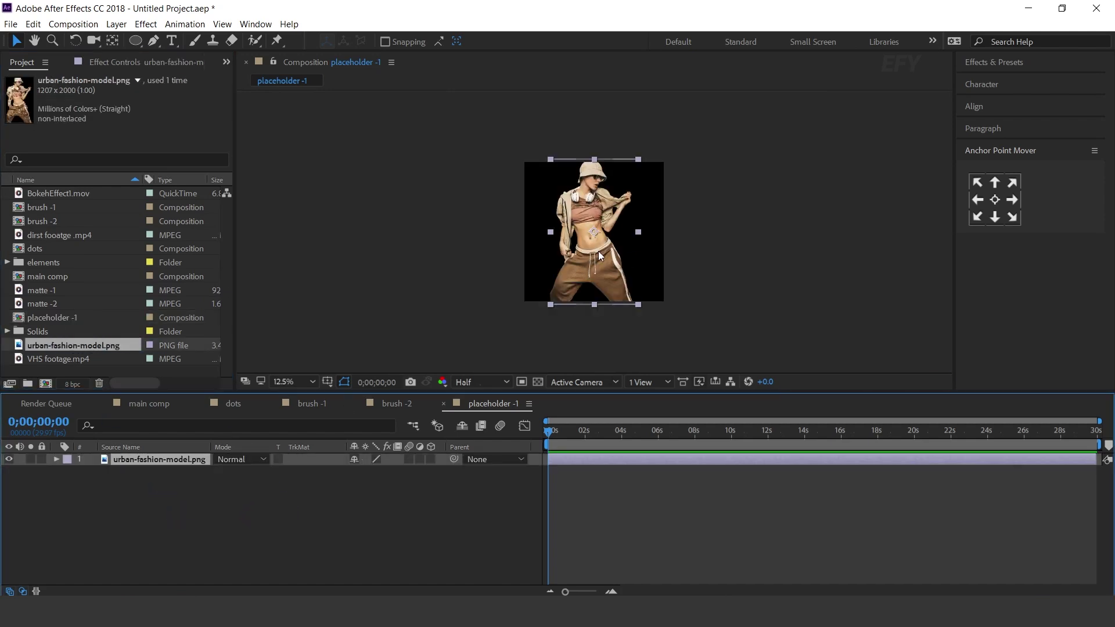
{"action": "scroll", "coordinate": [599, 253], "scroll_direction": "up", "scroll_amount": 1}
{"action": "key", "text": "s"}
{"action": "left_click_drag", "start_coordinate": [393, 472], "coordinate": [380, 472]}
{"action": "key", "text": "space"}
{"action": "mouse_move", "coordinate": [625, 258]}
{"action": "left_mouse_down"}
{"action": "mouse_move", "coordinate": [629, 228]}
{"action": "mouse_move", "coordinate": [628, 258]}
{"action": "left_mouse_up"}
{"action": "left_click", "coordinate": [352, 564]}
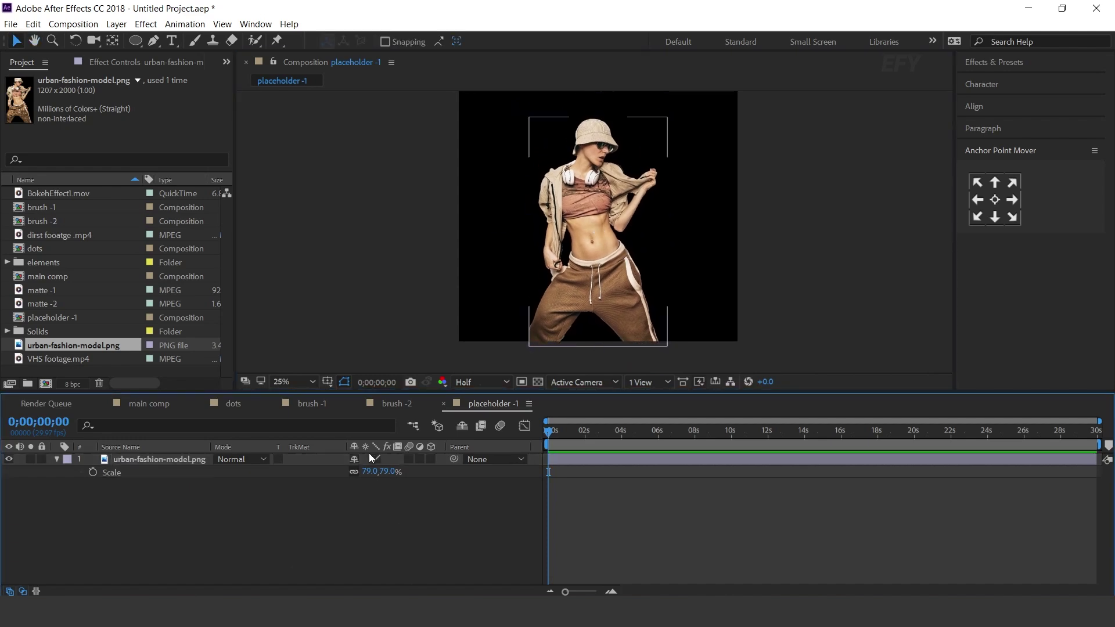
Step: Close placeholder -1, return to main comp, and add placeholder -1 as its top layer
{"action": "left_click", "coordinate": [444, 404]}
{"action": "left_click", "coordinate": [160, 403]}
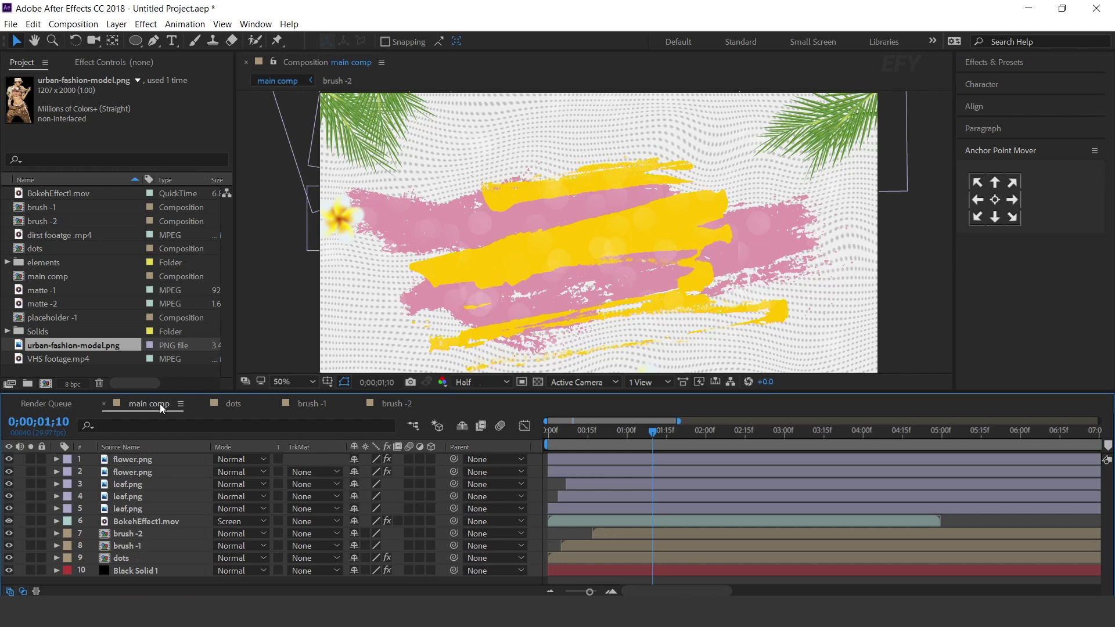
{"action": "left_click", "coordinate": [18, 321]}
{"action": "left_click_drag", "start_coordinate": [18, 323], "coordinate": [164, 460]}
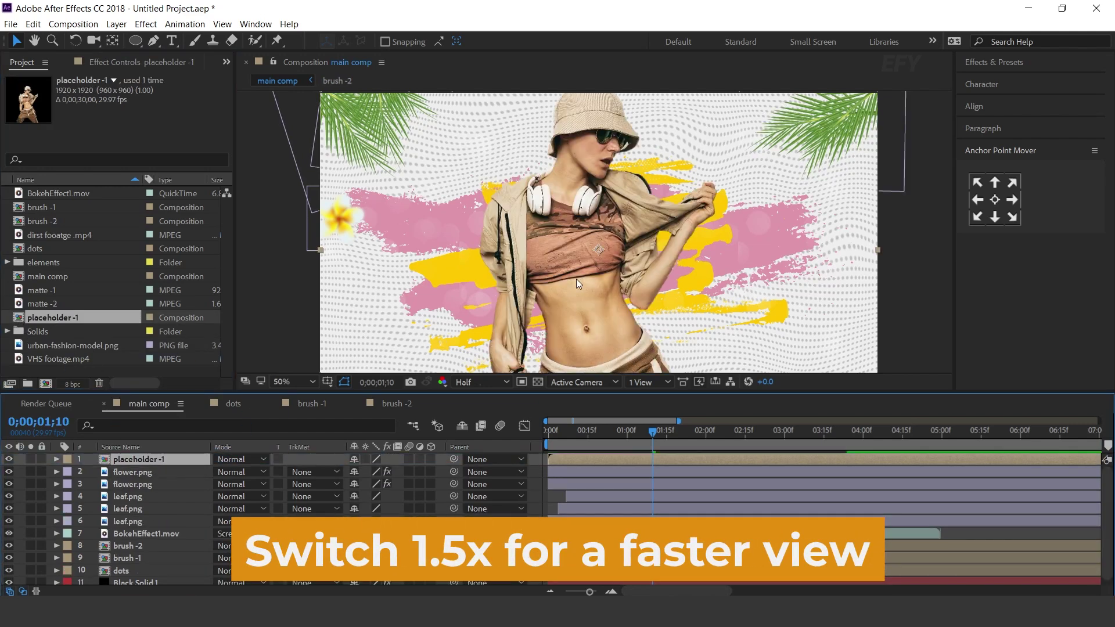
Step: Scale the placeholder -1 layer to 82% and move the model to the left part of the frame
{"action": "key", "text": "comma"}
{"action": "key", "text": "s"}
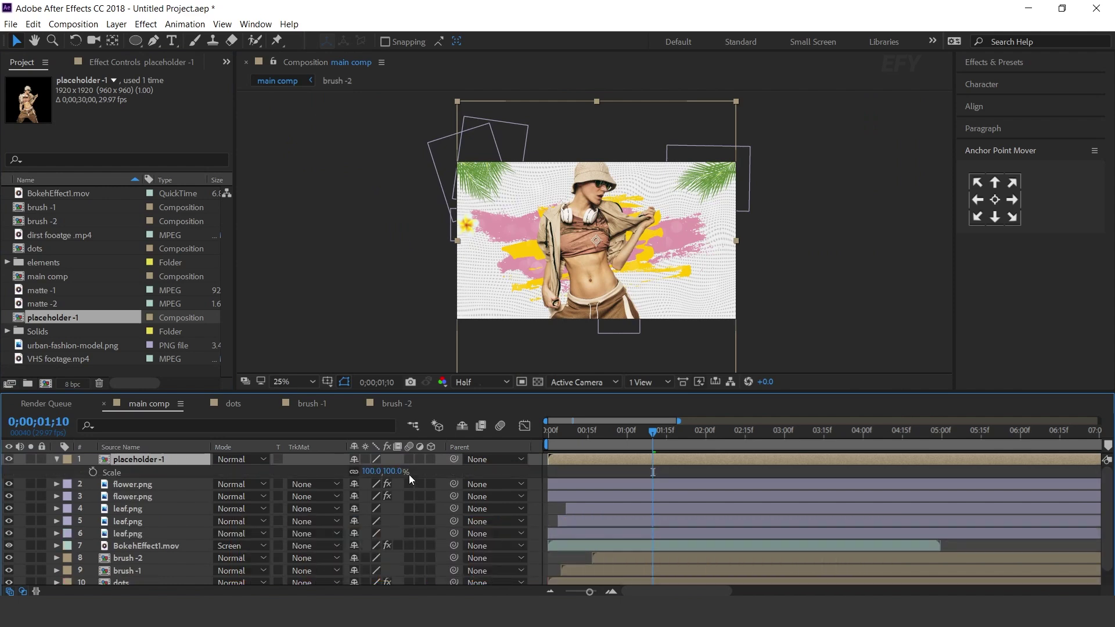
{"action": "left_click_drag", "start_coordinate": [388, 471], "coordinate": [378, 471]}
{"action": "left_click_drag", "start_coordinate": [601, 242], "coordinate": [539, 241]}
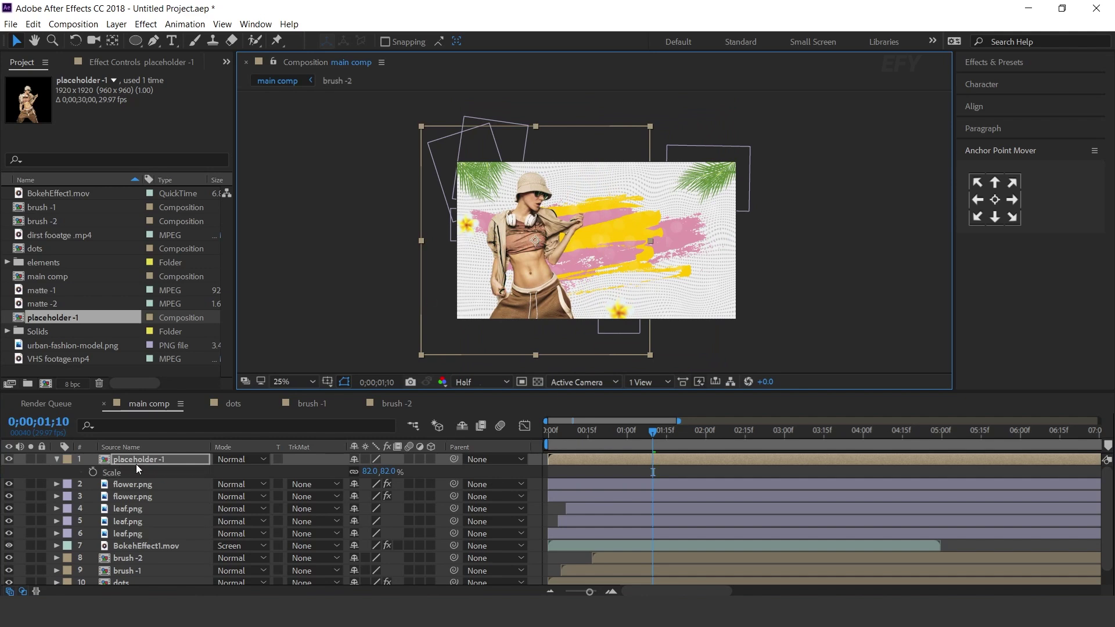
Step: Shift the brush -2 layer left so its yellow strokes sit behind the model
{"action": "key", "text": "period"}
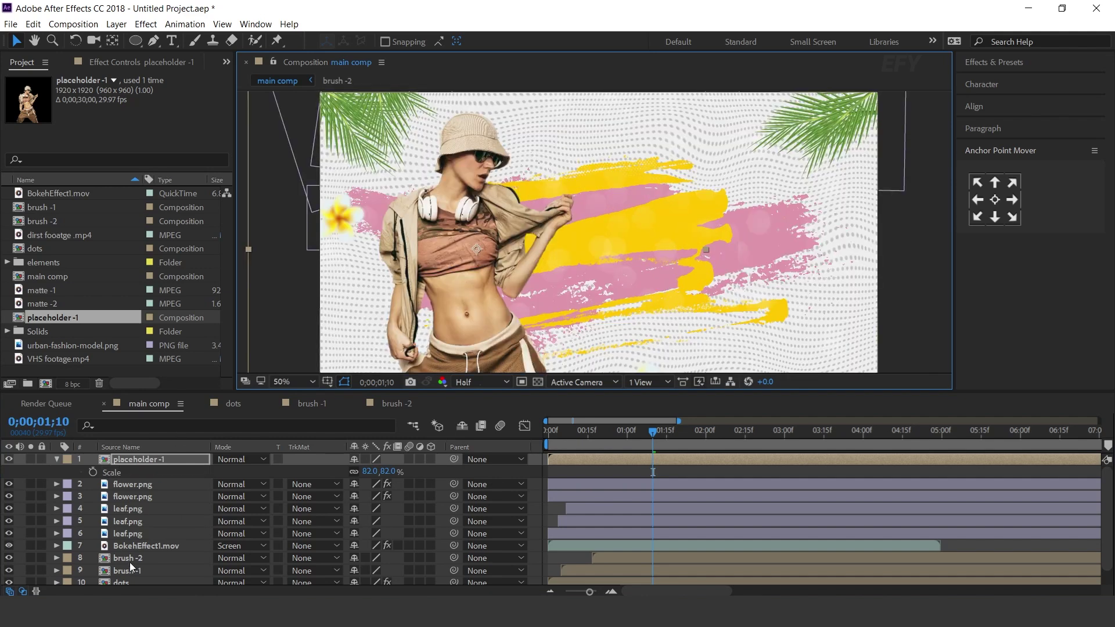
{"action": "left_click", "coordinate": [156, 559]}
{"action": "left_click_drag", "start_coordinate": [597, 249], "coordinate": [504, 248]}
{"action": "scroll", "coordinate": [584, 221], "scroll_direction": "down", "scroll_amount": 2}
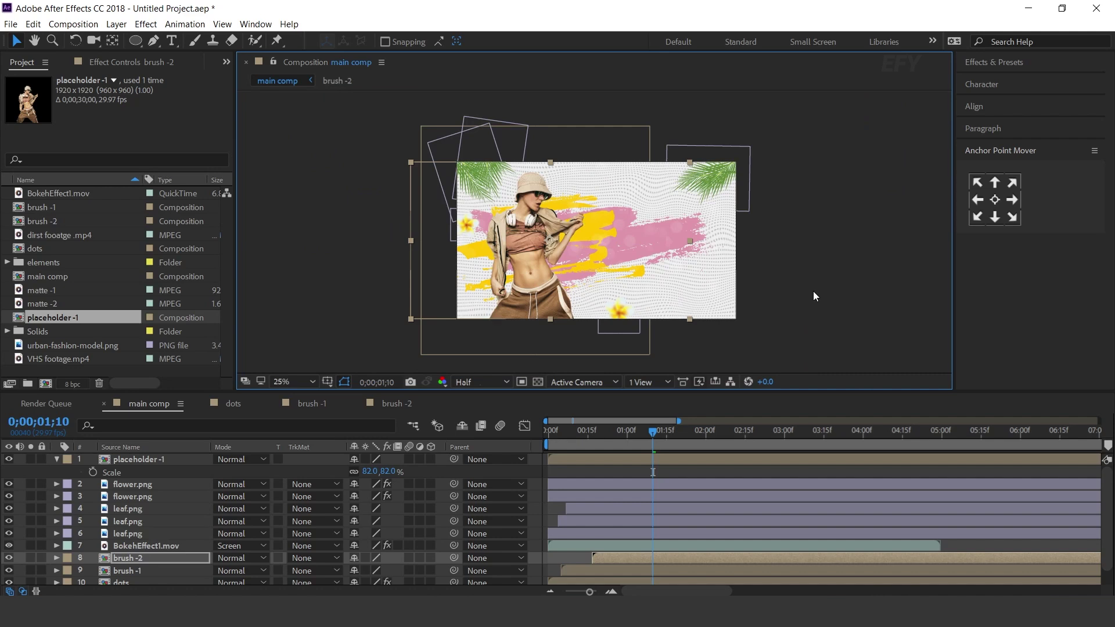
{"action": "left_click", "coordinate": [858, 299]}
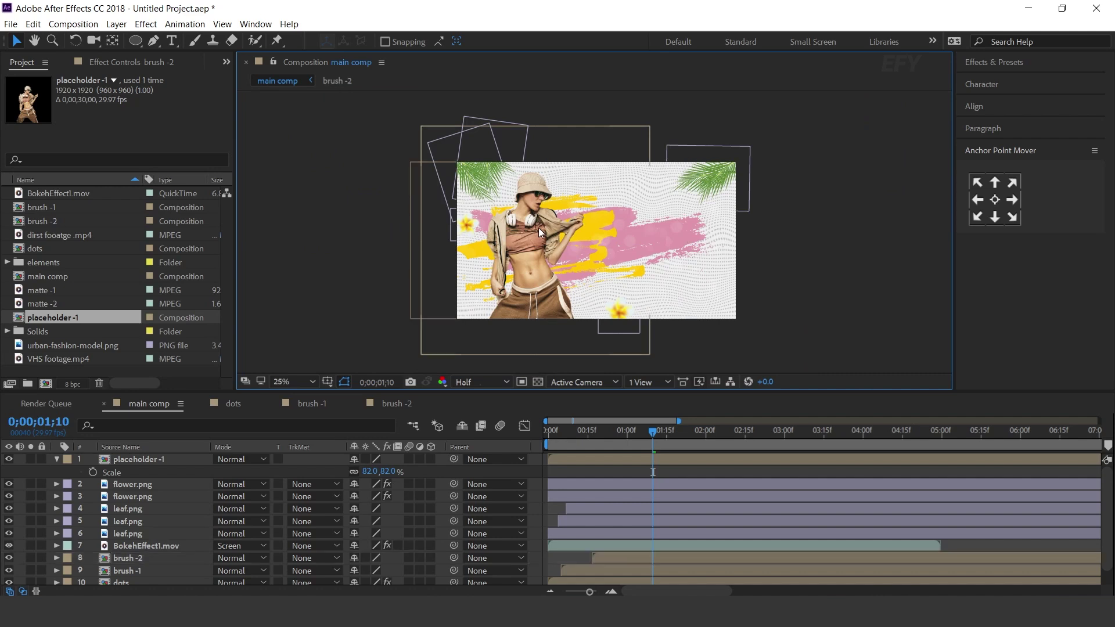
{"action": "left_click", "coordinate": [56, 460]}
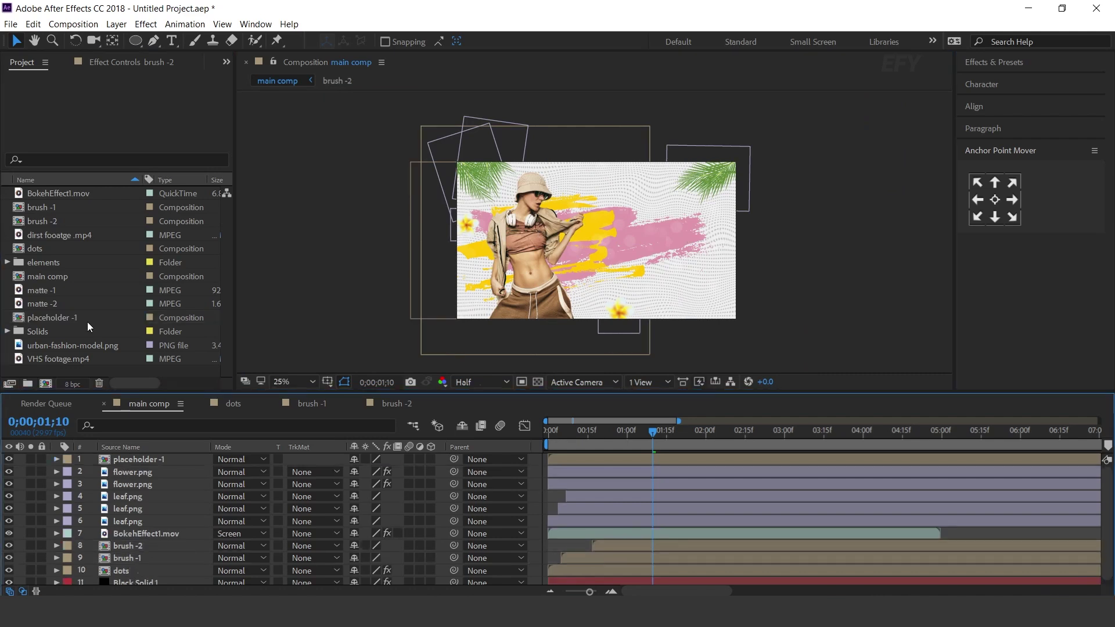
Step: Place matte -2 above placeholder -1, set it as the layer's Luma track matte, and preview the reveal
{"action": "left_click", "coordinate": [47, 303]}
{"action": "left_click_drag", "start_coordinate": [47, 303], "coordinate": [169, 458]}
{"action": "left_click", "coordinate": [145, 472]}
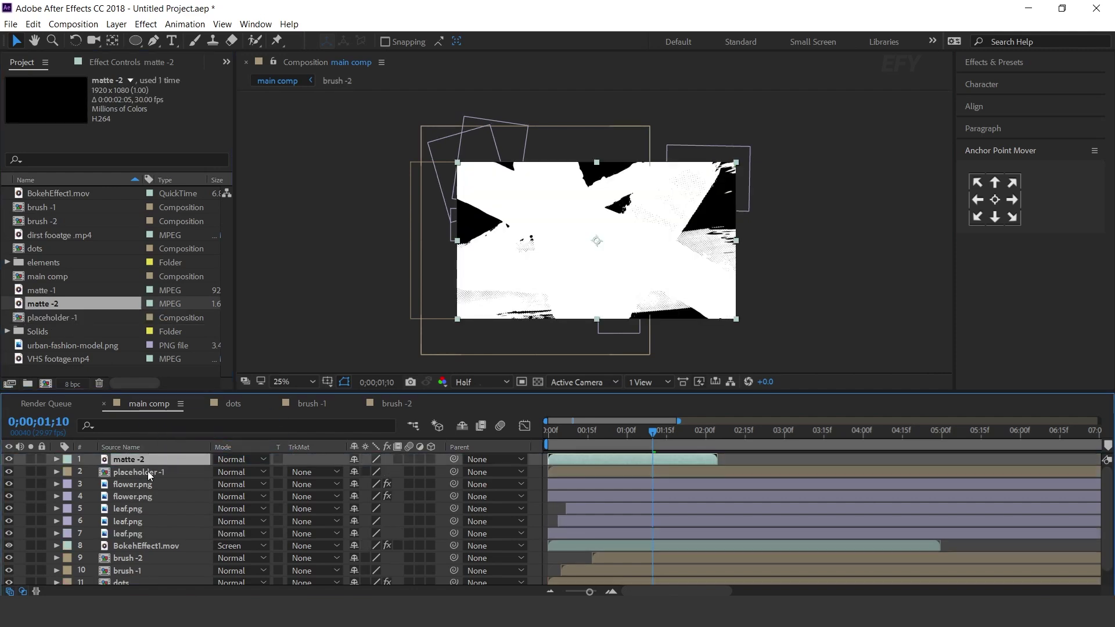
{"action": "left_click", "coordinate": [314, 472]}
{"action": "left_click", "coordinate": [330, 532]}
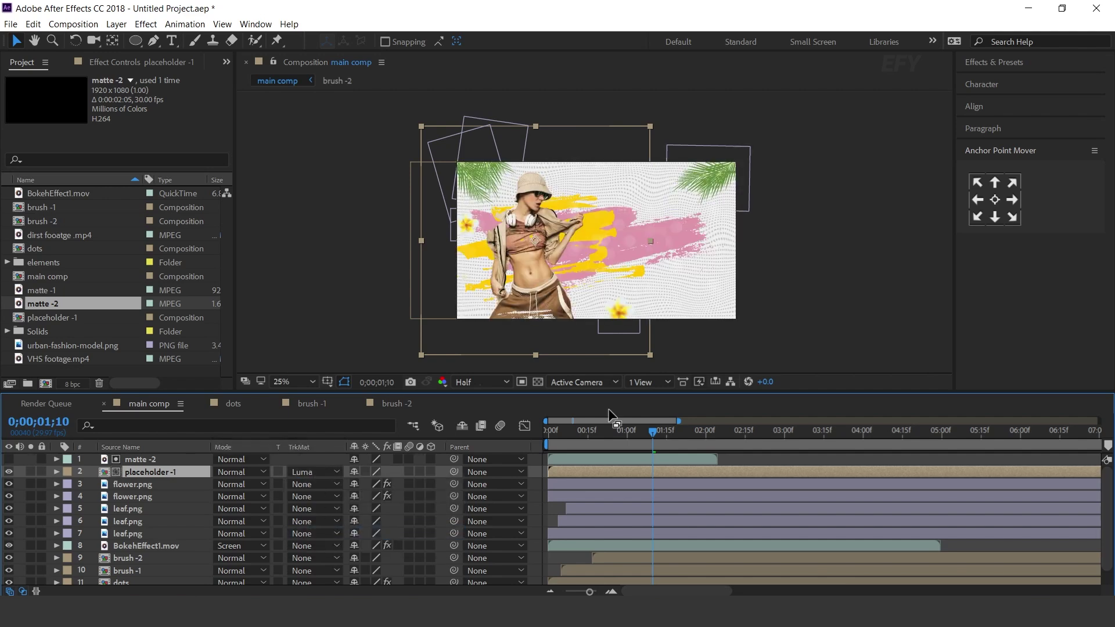
{"action": "key", "text": "Home"}
{"action": "key", "text": "space"}
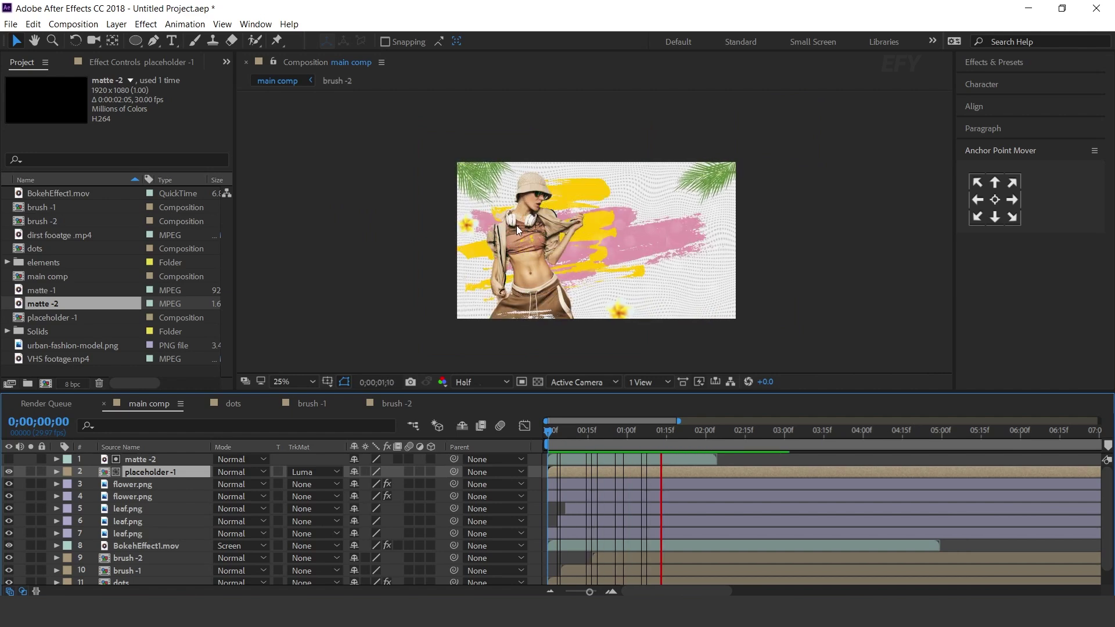
Step: Enable Time Remapping on matte -2, extend its end to about 7.7 seconds, and preview from the start
{"action": "left_click", "coordinate": [702, 433]}
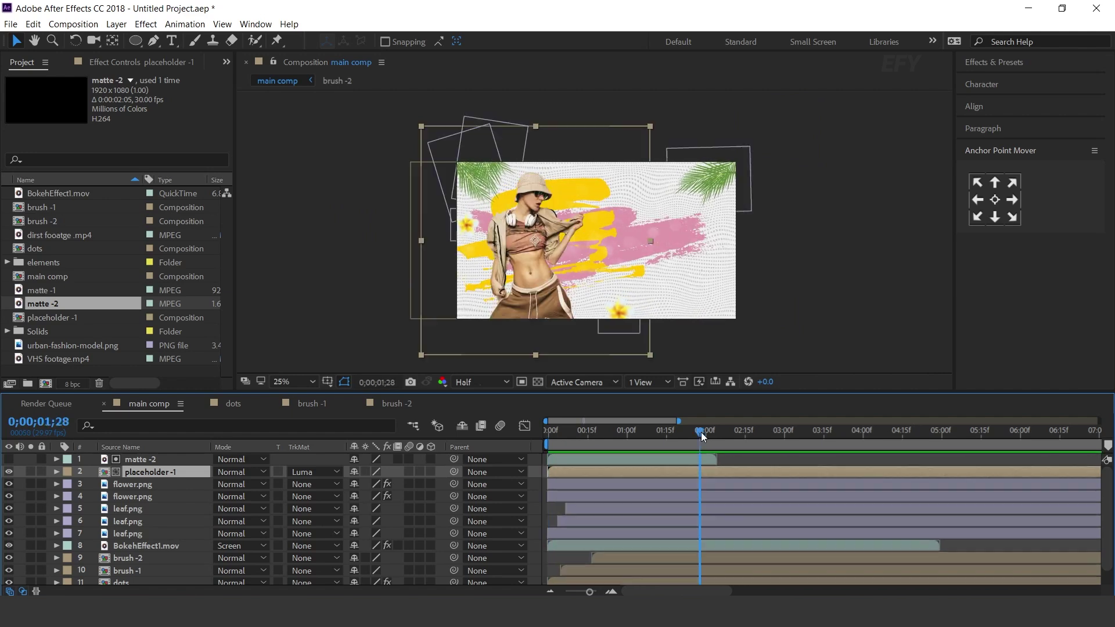
{"action": "left_click", "coordinate": [707, 461]}
{"action": "right_click", "coordinate": [707, 461]}
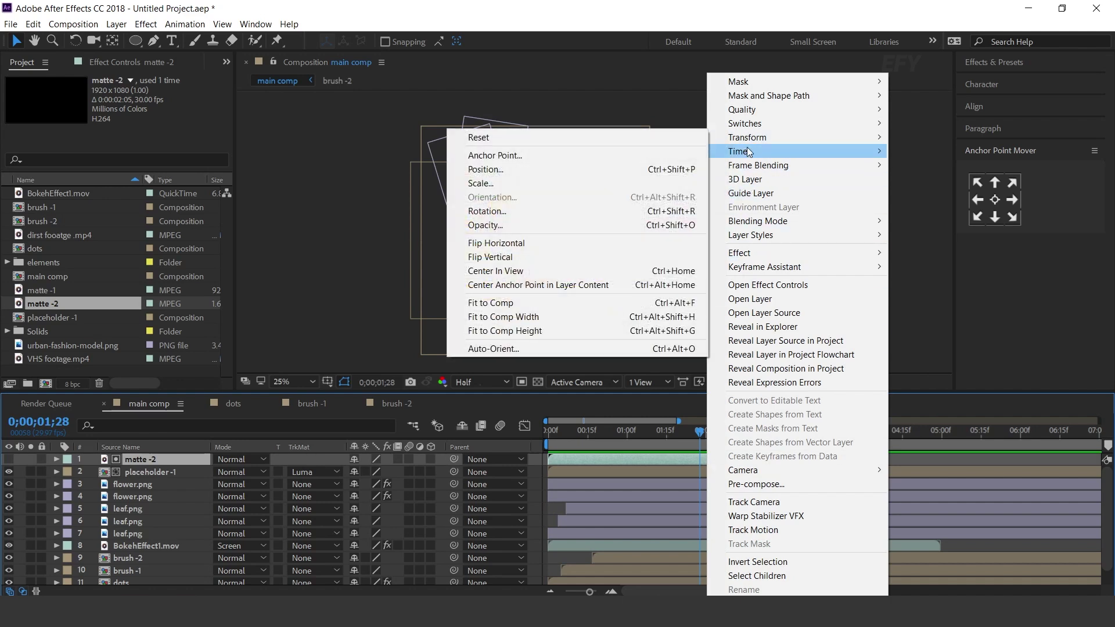
{"action": "mouse_move", "coordinate": [861, 153]}
{"action": "left_click", "coordinate": [934, 150]}
{"action": "left_click_drag", "start_coordinate": [721, 461], "coordinate": [1058, 462]}
{"action": "key", "text": "minus"}
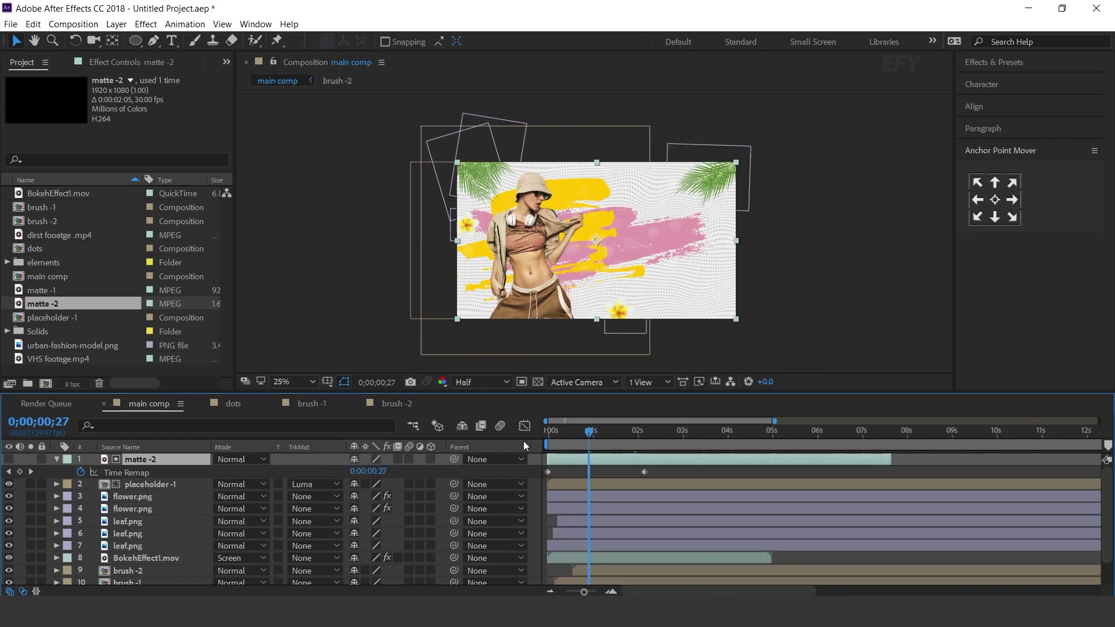
{"action": "key", "text": "Home"}
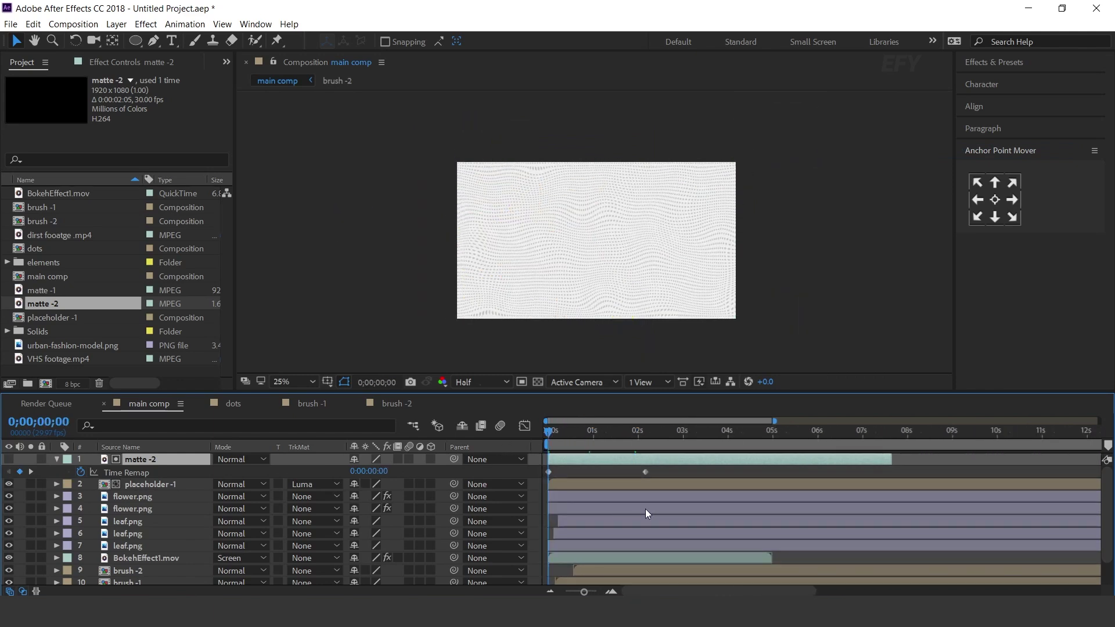
{"action": "key", "text": "space"}
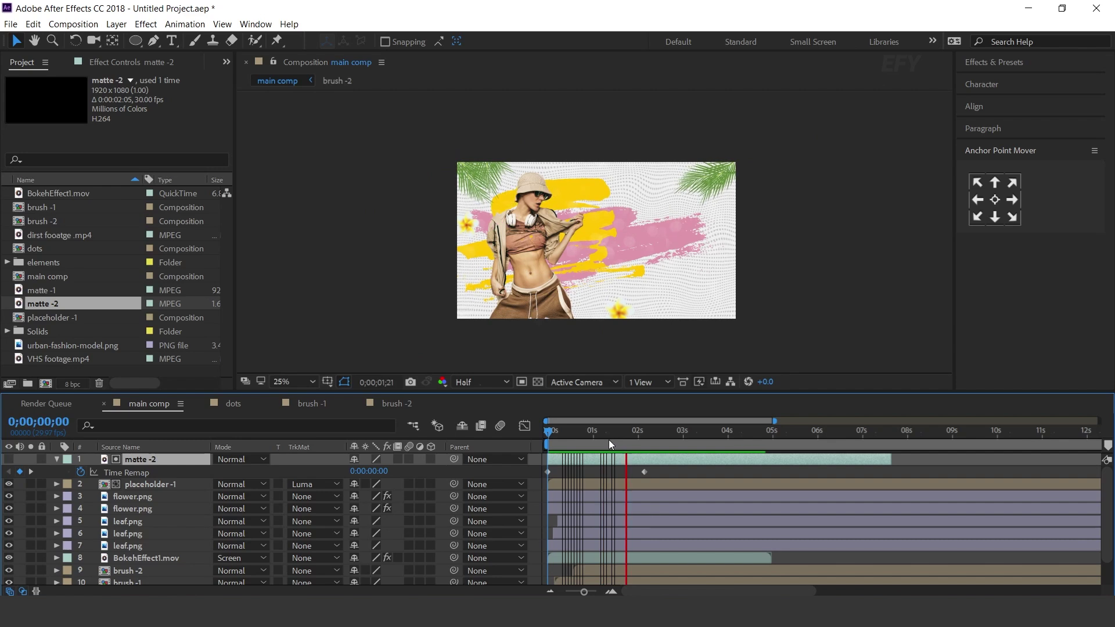
Step: Shift matte -2 and placeholder -1 together to start at 0;00;00;10, and preview the delayed reveal
{"action": "left_click", "coordinate": [563, 432]}
{"action": "left_click", "coordinate": [57, 459]}
{"action": "left_click", "coordinate": [161, 473], "text": "shift"}
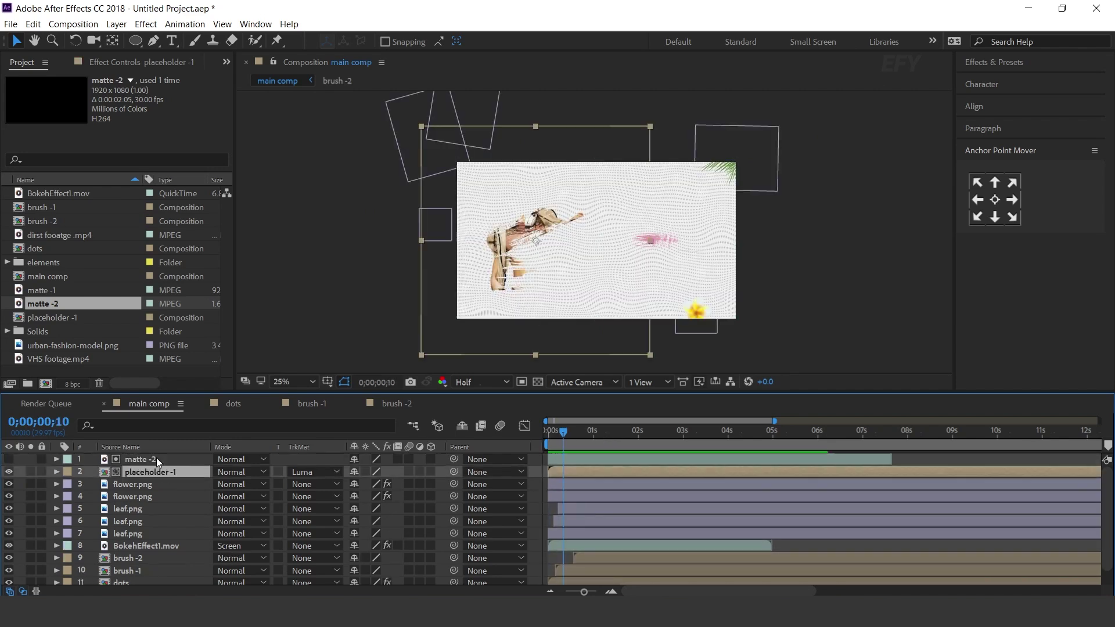
{"action": "key", "text": "bracketleft"}
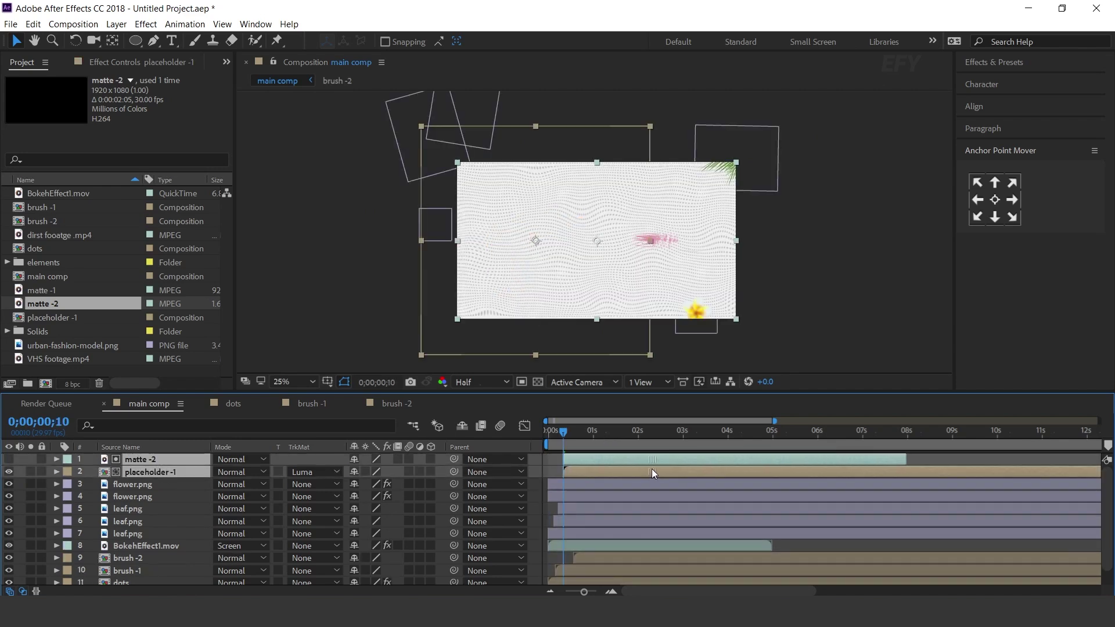
{"action": "left_click", "coordinate": [613, 590]}
{"action": "left_click_drag", "start_coordinate": [578, 433], "coordinate": [497, 443]}
{"action": "key", "text": "space"}
{"action": "key", "text": "space"}
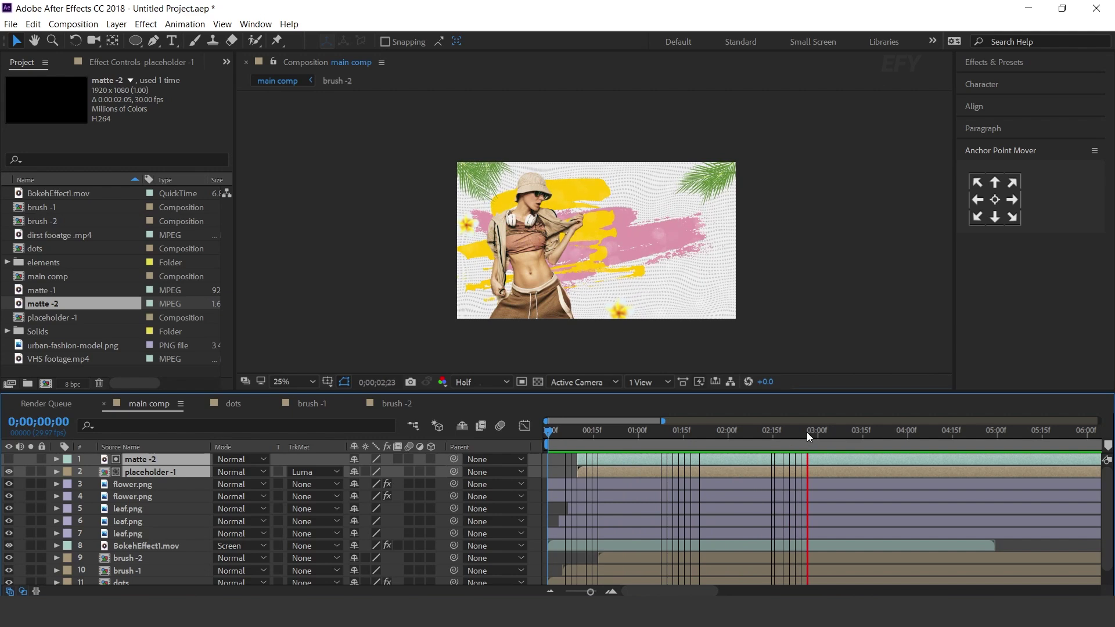
Step: Create a new 1920 x 1080 px composition named "text 1" with the existing frame rate and duration settings
{"action": "left_click", "coordinate": [48, 367]}
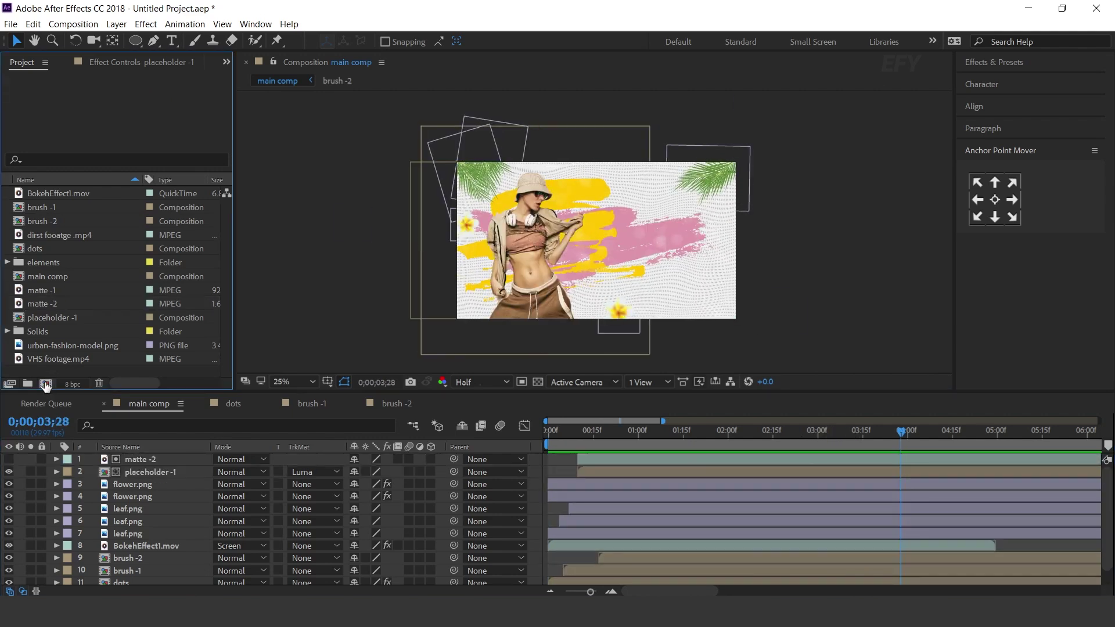
{"action": "left_click", "coordinate": [45, 384]}
{"action": "left_click", "coordinate": [521, 247]}
{"action": "type", "text": "08"}
{"action": "type", "text": "1080"}
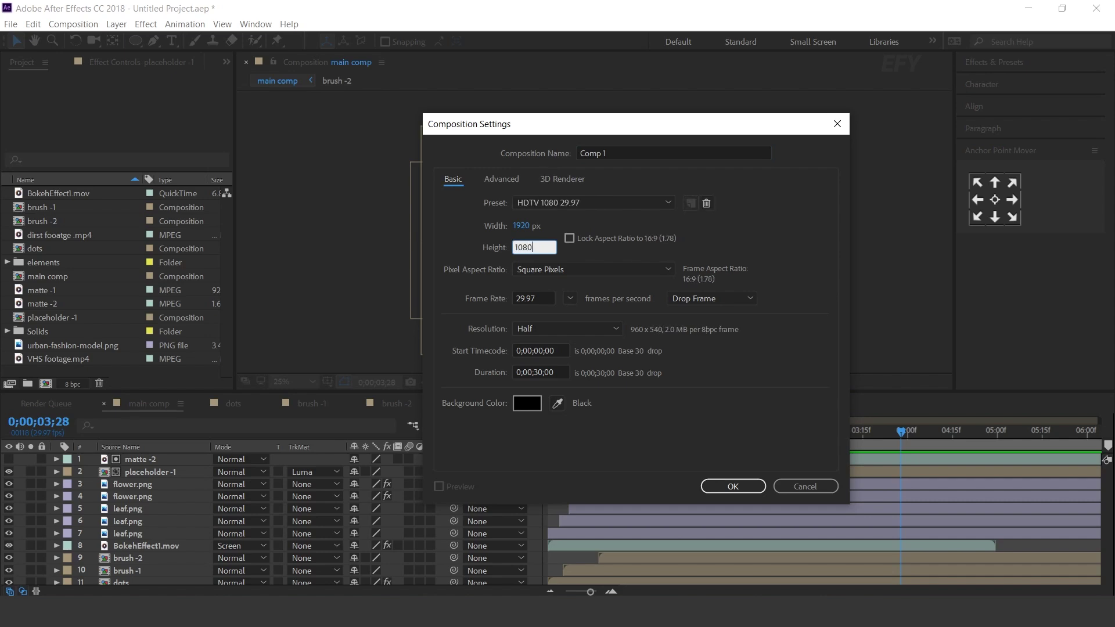
{"action": "left_click", "coordinate": [564, 154]}
{"action": "type", "text": "text"}
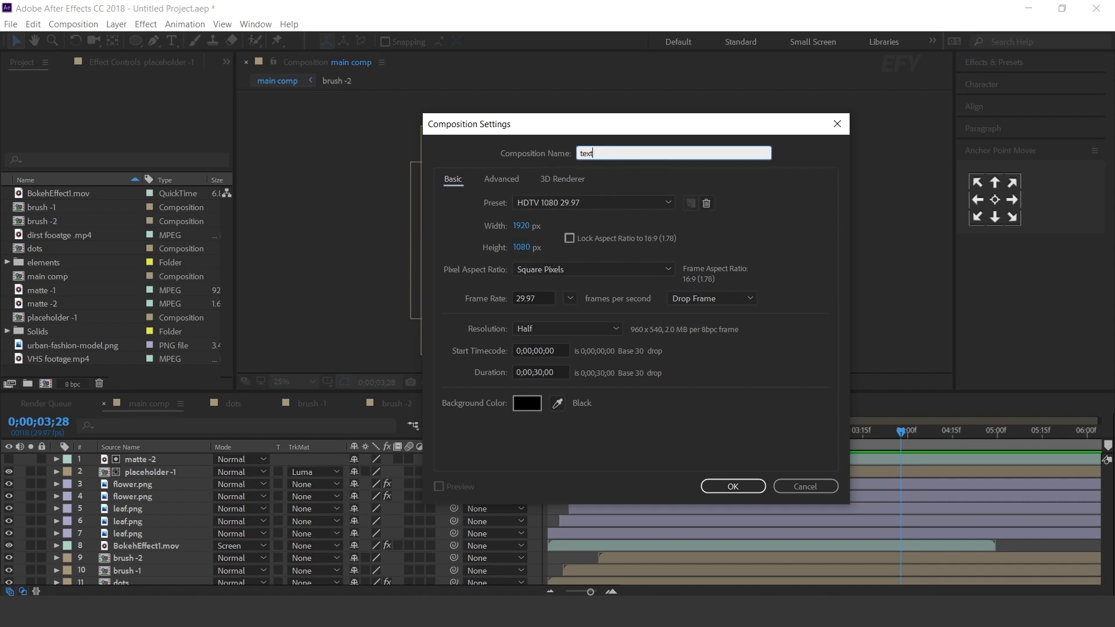
{"action": "key", "text": "Return"}
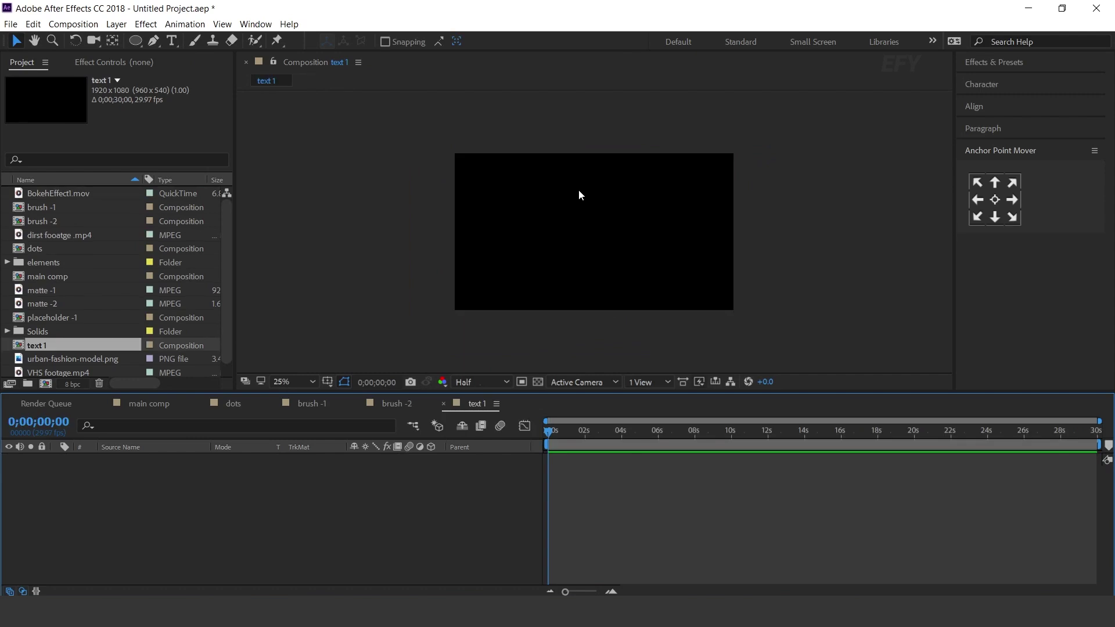
Step: Draw a large rectangle shape around the middle of the text 1 composition with the Rectangle Tool
{"action": "left_click", "coordinate": [133, 43]}
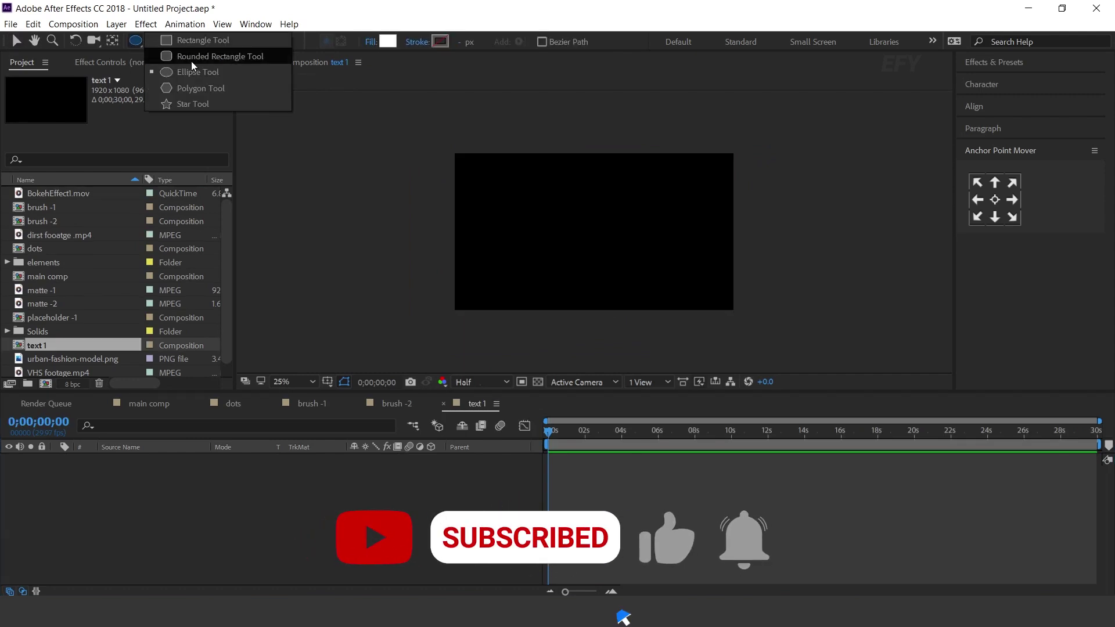
{"action": "left_click", "coordinate": [195, 44]}
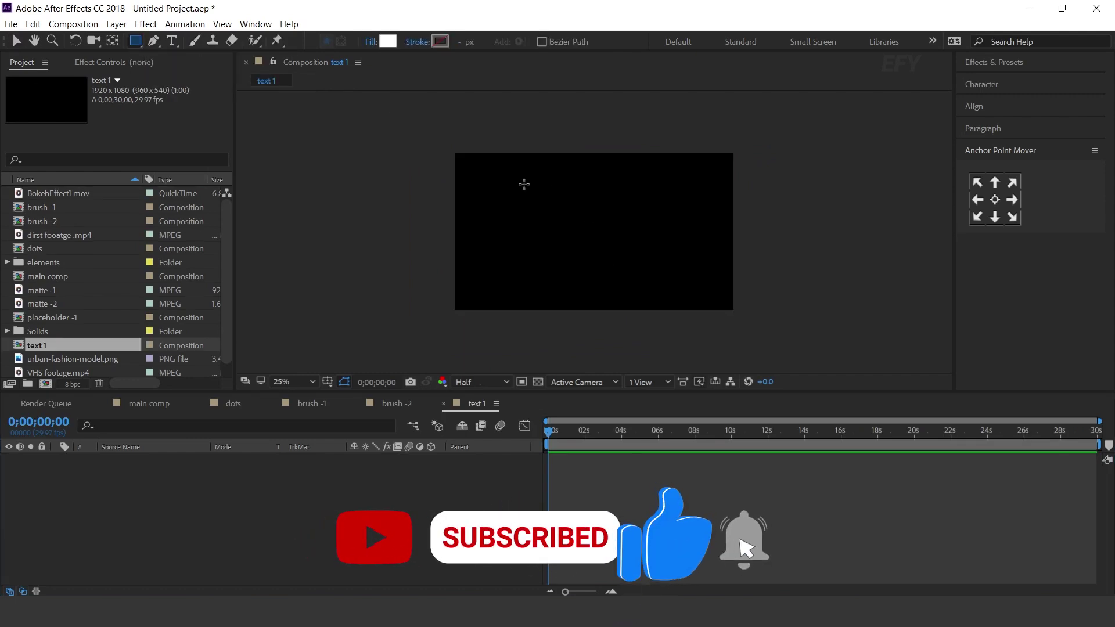
{"action": "left_click", "coordinate": [507, 180]}
{"action": "left_click_drag", "start_coordinate": [507, 179], "coordinate": [680, 287]}
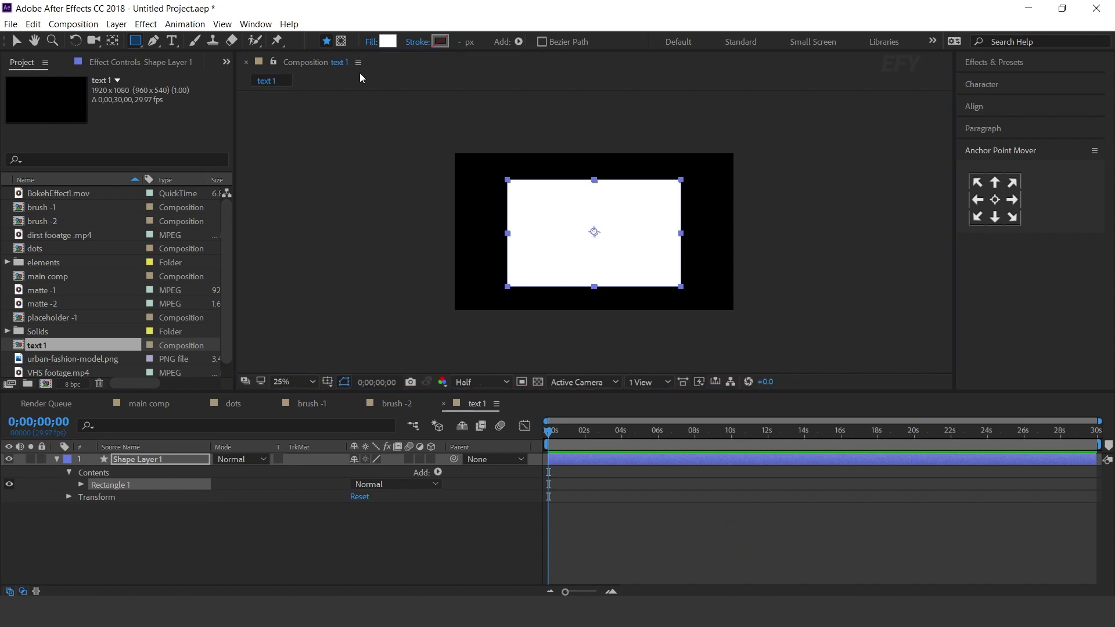
Step: Set the rectangle's fill to None and its stroke colour to white (FFFFFF)
{"action": "left_click", "coordinate": [371, 43]}
{"action": "left_click", "coordinate": [180, 101]}
{"action": "left_click", "coordinate": [220, 180]}
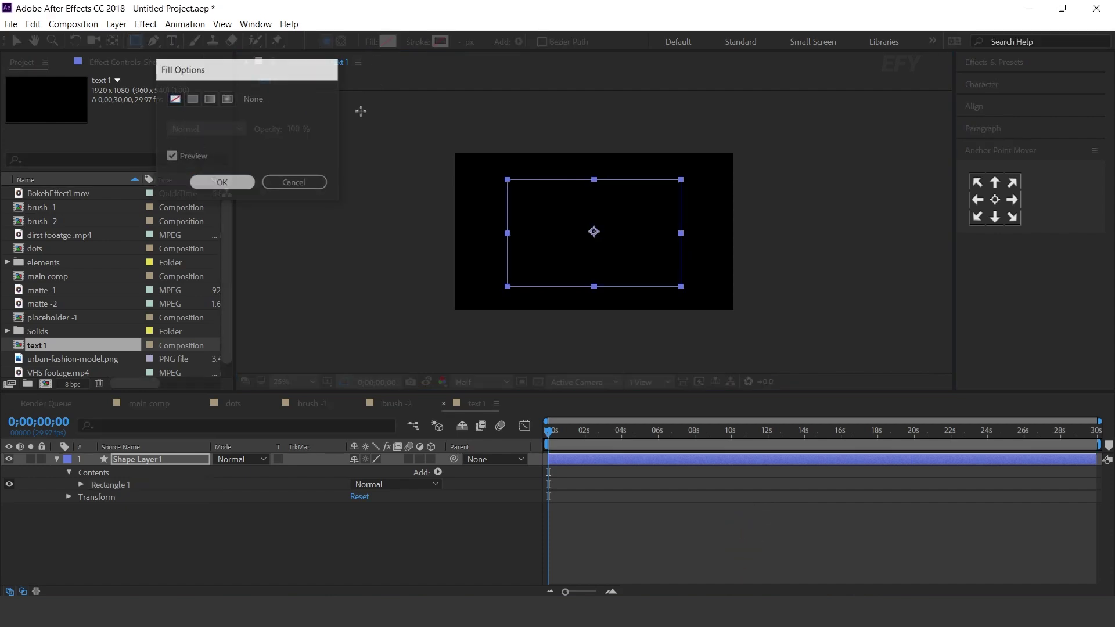
{"action": "left_click", "coordinate": [440, 42]}
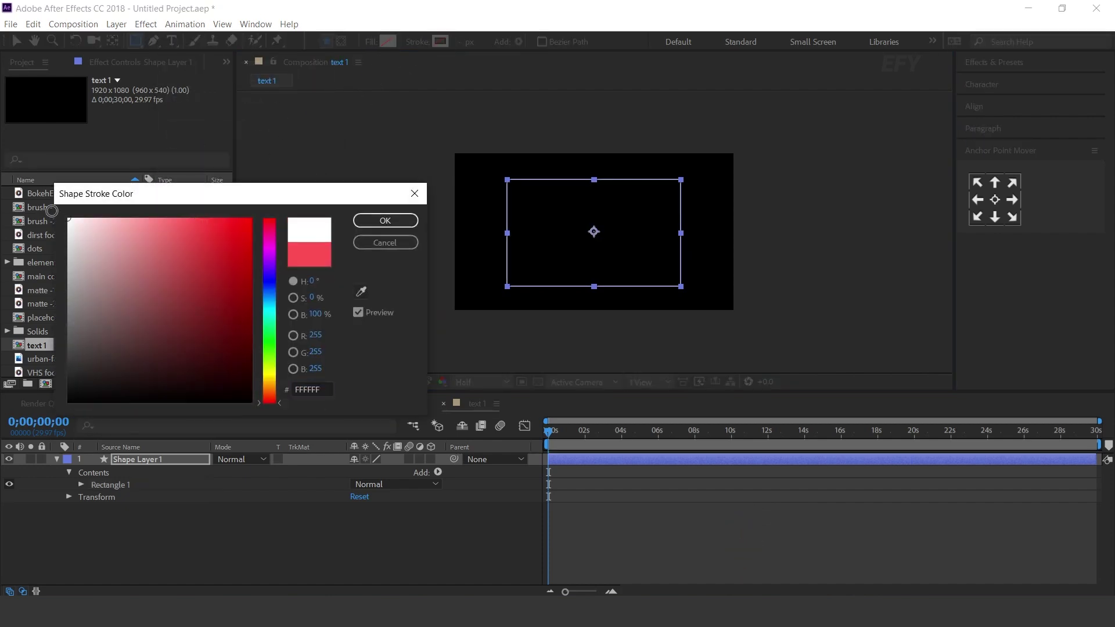
{"action": "left_click", "coordinate": [401, 222]}
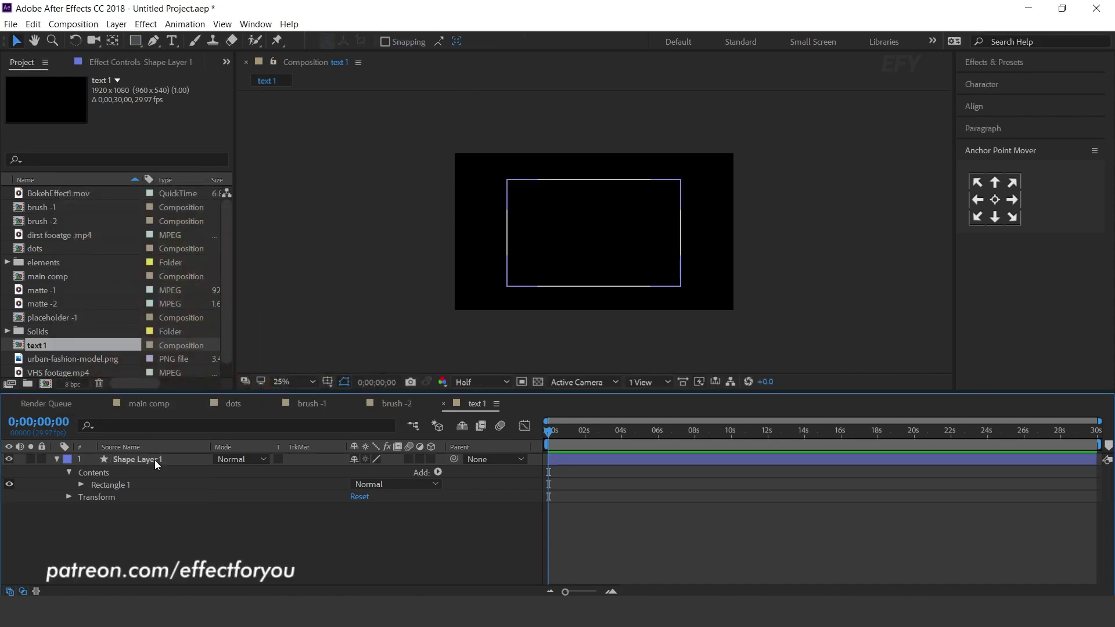
Step: Add Trim Paths to Shape Layer 1 and expand its properties
{"action": "left_click", "coordinate": [154, 460]}
{"action": "left_click", "coordinate": [438, 473]}
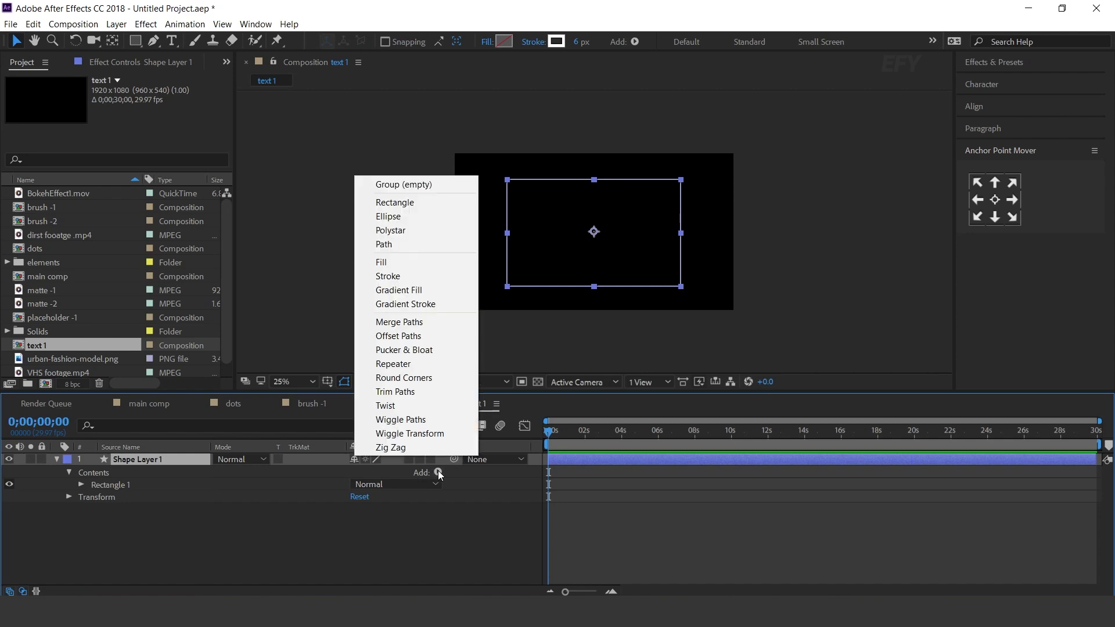
{"action": "left_click", "coordinate": [408, 393]}
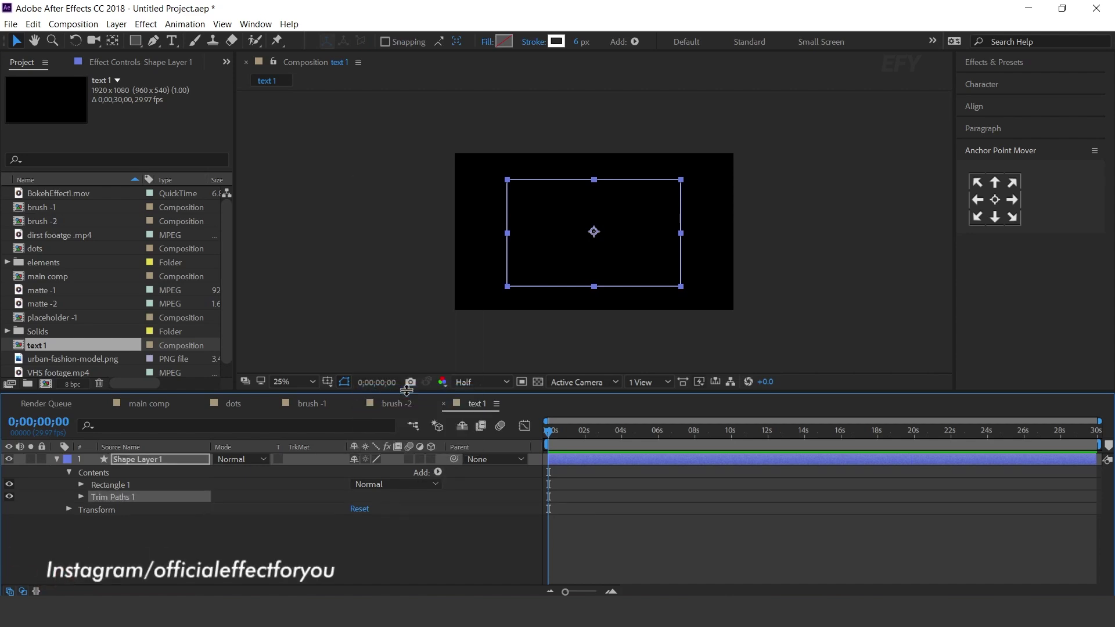
{"action": "key", "text": "period"}
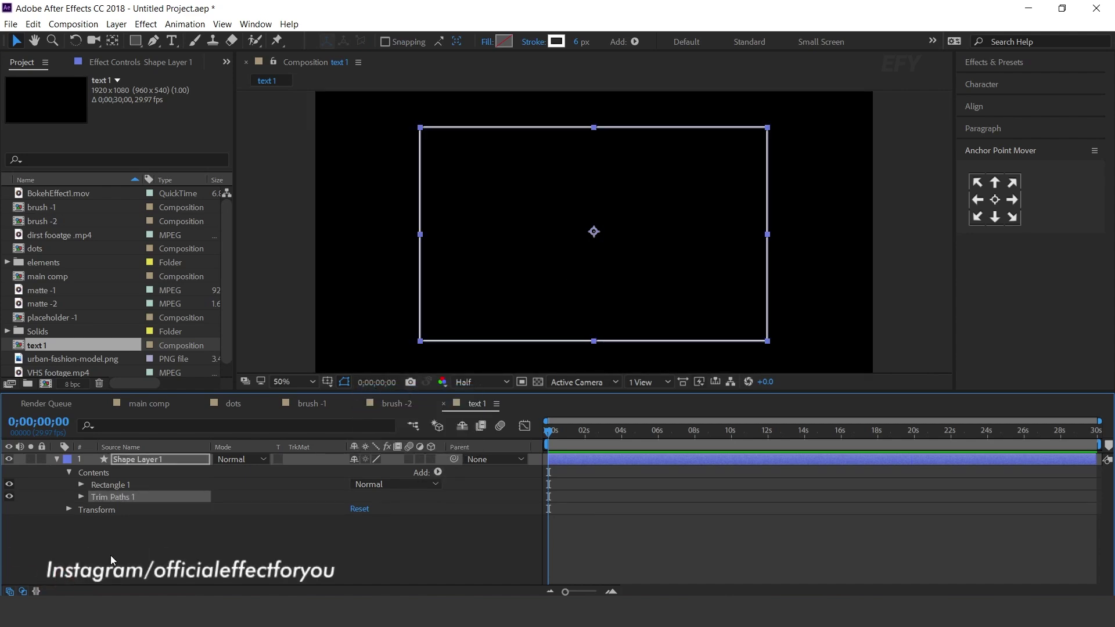
{"action": "left_click", "coordinate": [81, 498]}
{"action": "left_click", "coordinate": [414, 509]}
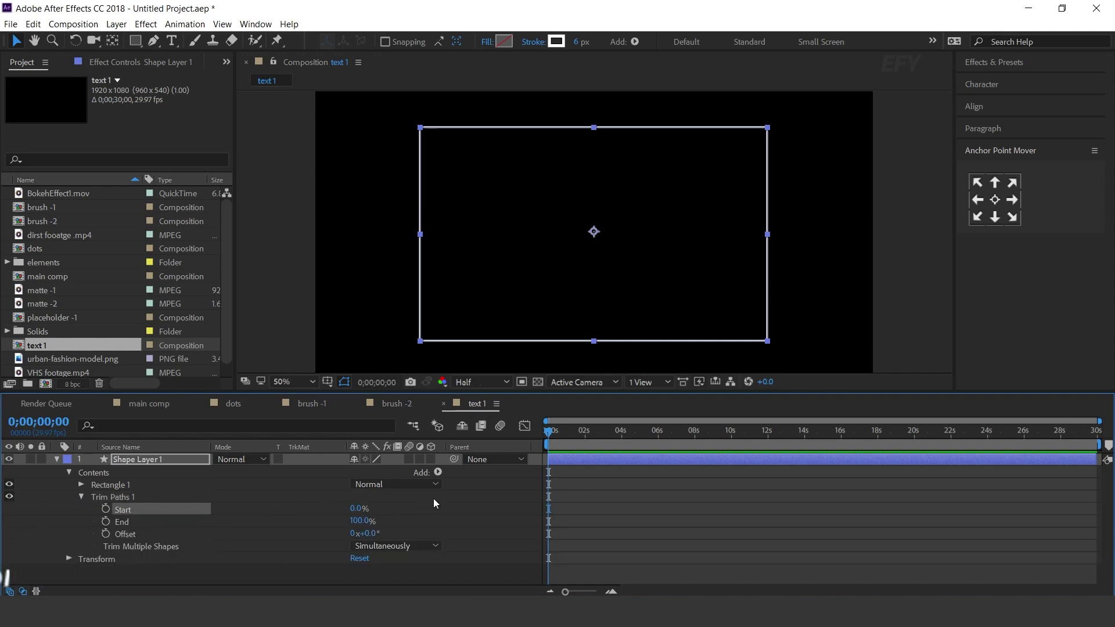
Step: Keyframe the Trim Paths Start from 100% at 0;00;00;00 to 0% at 0;00;01;16
{"action": "key", "text": "Home"}
{"action": "left_click", "coordinate": [106, 509]}
{"action": "left_click_drag", "start_coordinate": [356, 510], "coordinate": [488, 509]}
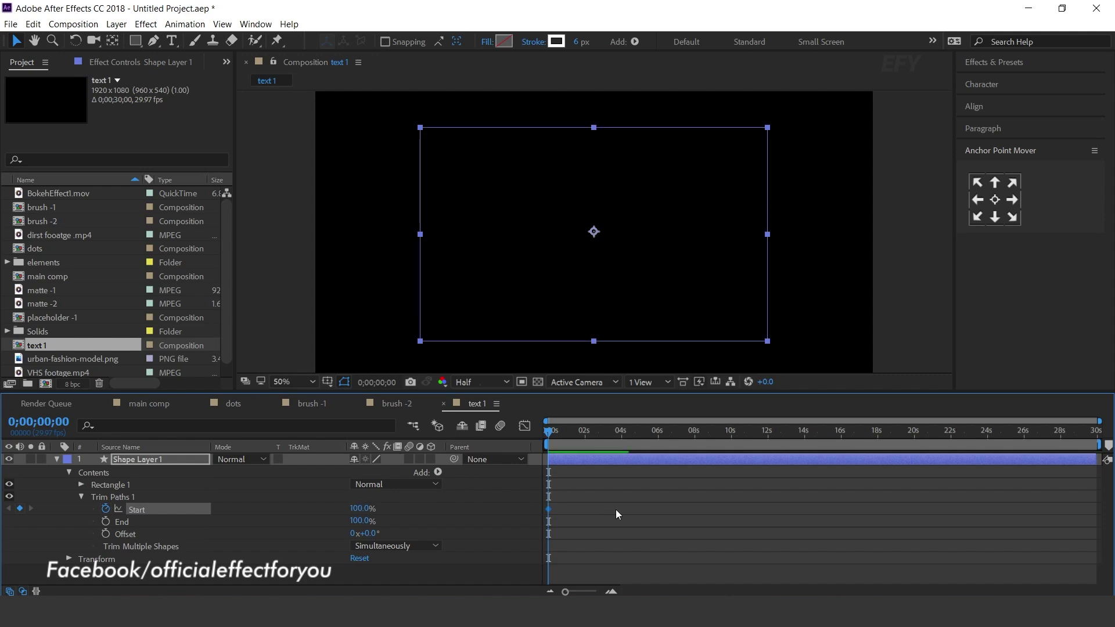
{"action": "left_click", "coordinate": [588, 592]}
{"action": "left_click_drag", "start_coordinate": [555, 438], "coordinate": [604, 435]}
{"action": "left_click", "coordinate": [356, 509]}
{"action": "type", "text": "0"}
{"action": "key", "text": "Return"}
{"action": "left_click", "coordinate": [650, 525]}
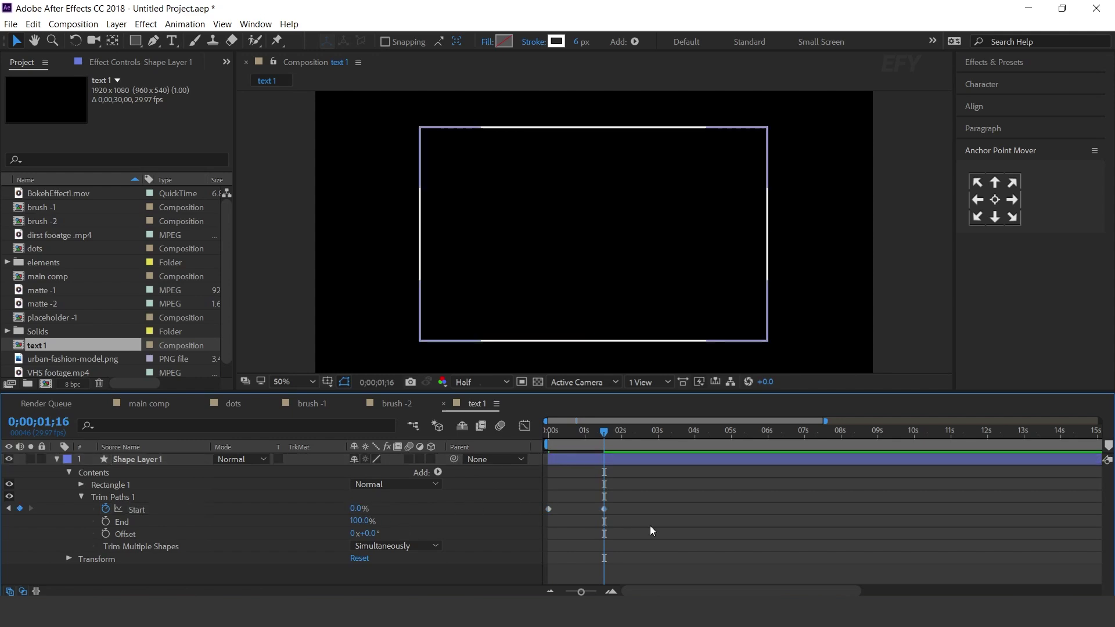
Step: Select both Trim Paths Start keyframes and apply Easy Ease to them
{"action": "key", "text": "Home"}
{"action": "left_click_drag", "start_coordinate": [668, 494], "coordinate": [546, 528]}
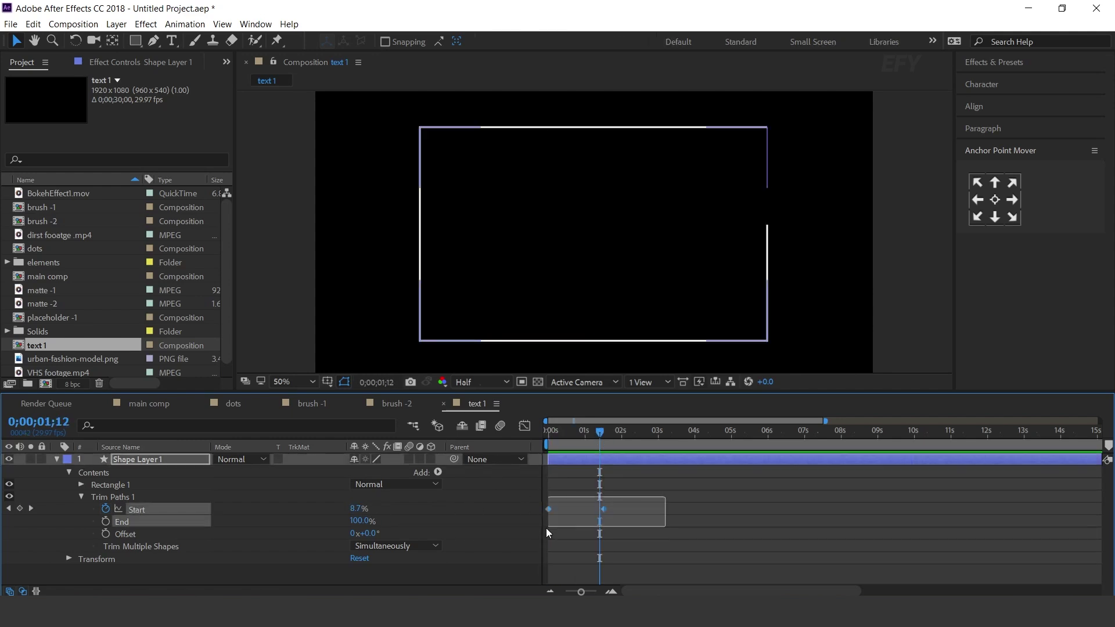
{"action": "right_click", "coordinate": [604, 509]}
{"action": "mouse_move", "coordinate": [656, 499]}
{"action": "left_click", "coordinate": [801, 401]}
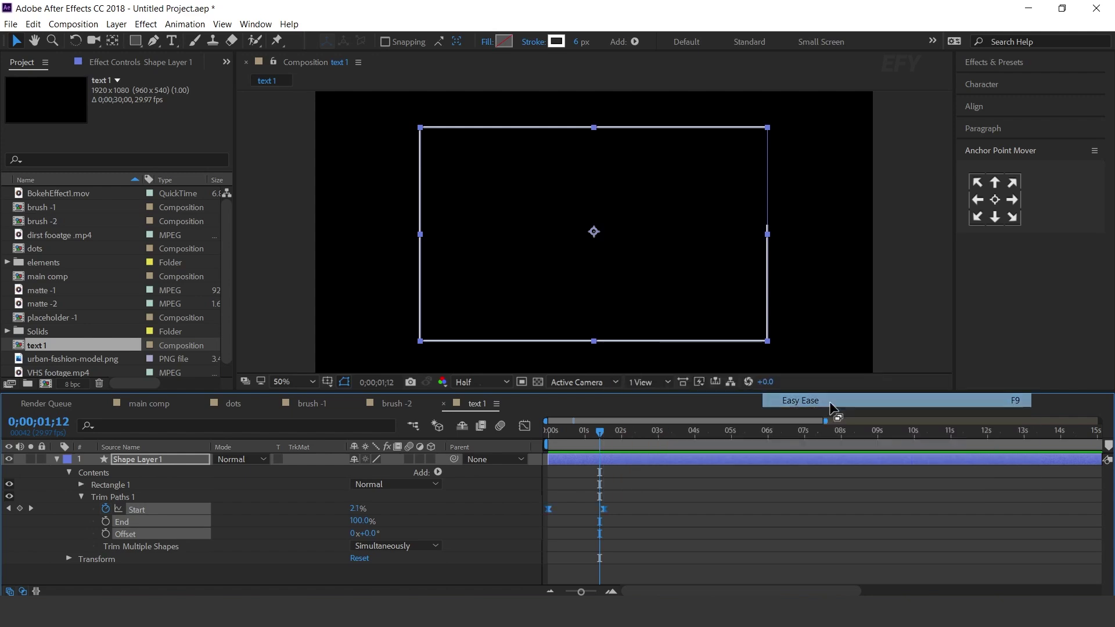
Step: Lengthen the last Start keyframe's incoming ease in the speed graph for a fast start and slow finish, and preview the outline animation
{"action": "left_click", "coordinate": [525, 426]}
{"action": "left_click", "coordinate": [605, 461]}
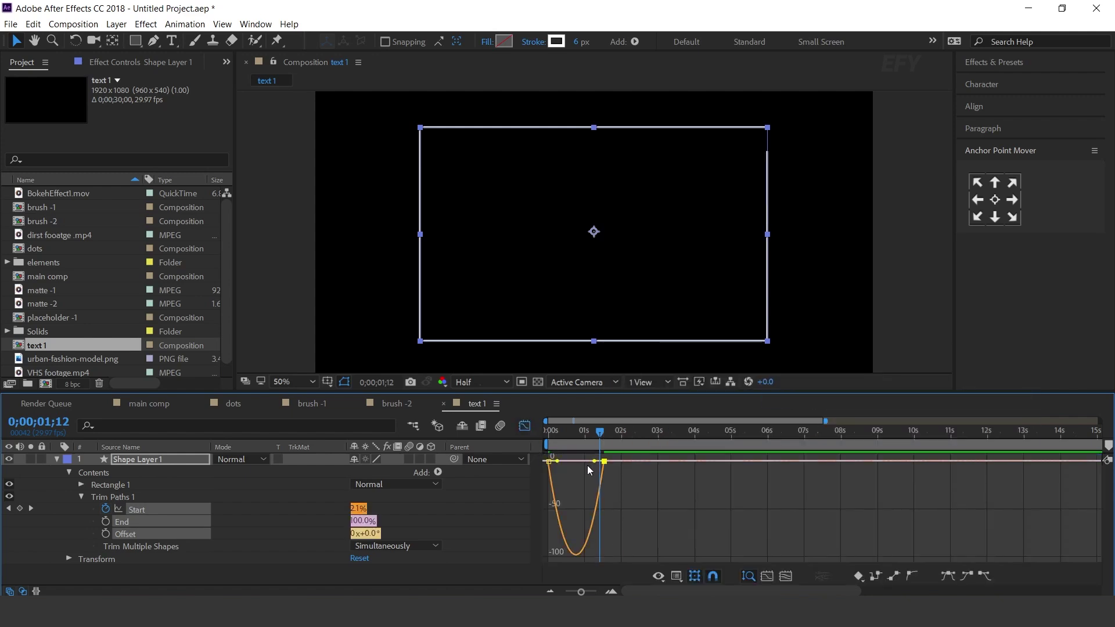
{"action": "left_click_drag", "start_coordinate": [595, 463], "coordinate": [580, 460]}
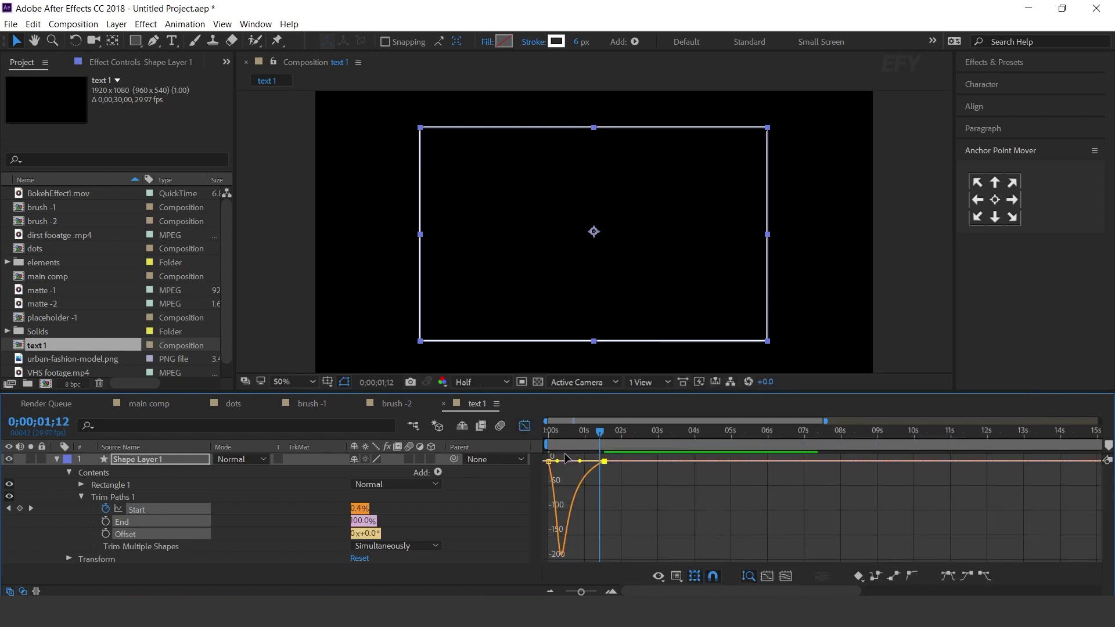
{"action": "left_click", "coordinate": [525, 426]}
{"action": "key", "text": "Home"}
{"action": "key", "text": "space"}
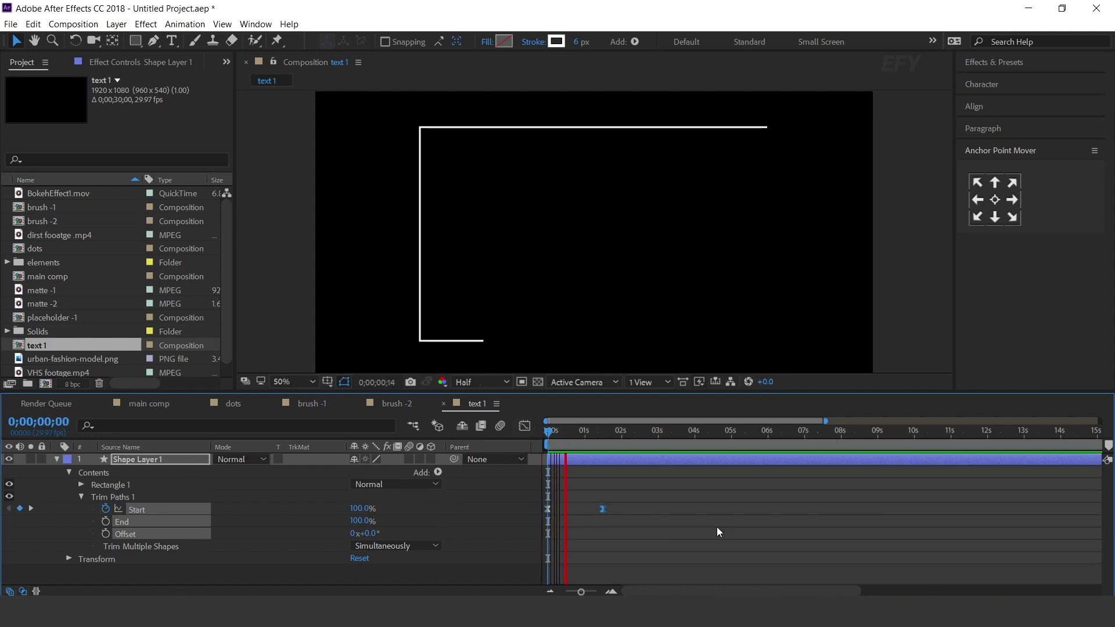
Step: At 0;00;02;03, collapse Shape Layer 1 and add the text "FASHION" in white Montserrat Bold Italic, 148 px, inside the upper part of the frame
{"action": "left_click_drag", "start_coordinate": [605, 431], "coordinate": [626, 437]}
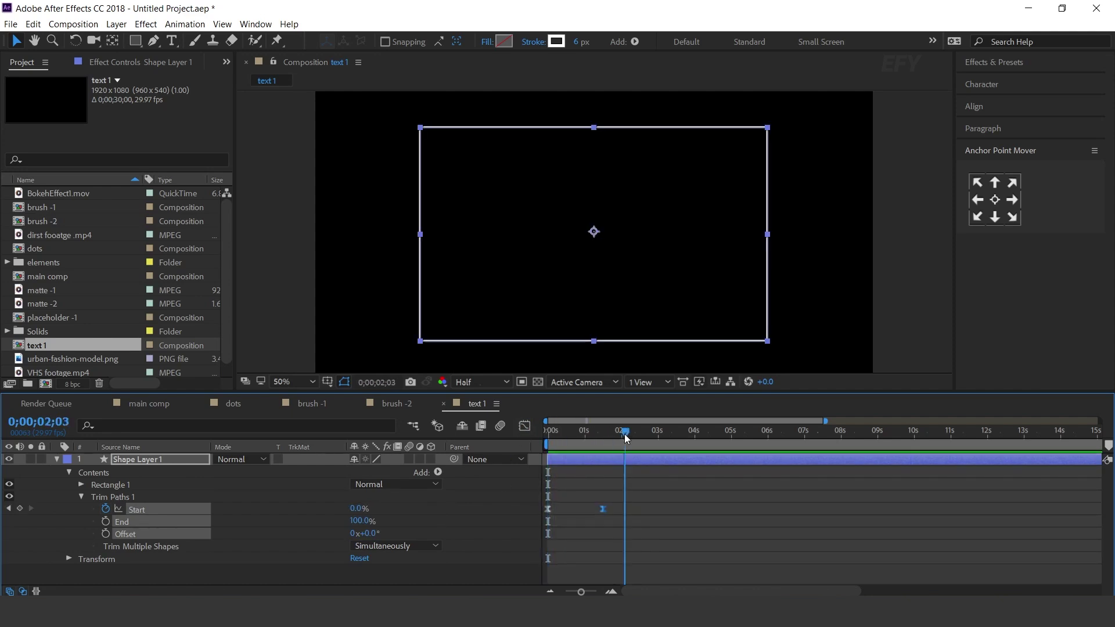
{"action": "left_click", "coordinate": [56, 459]}
{"action": "left_click", "coordinate": [245, 556]}
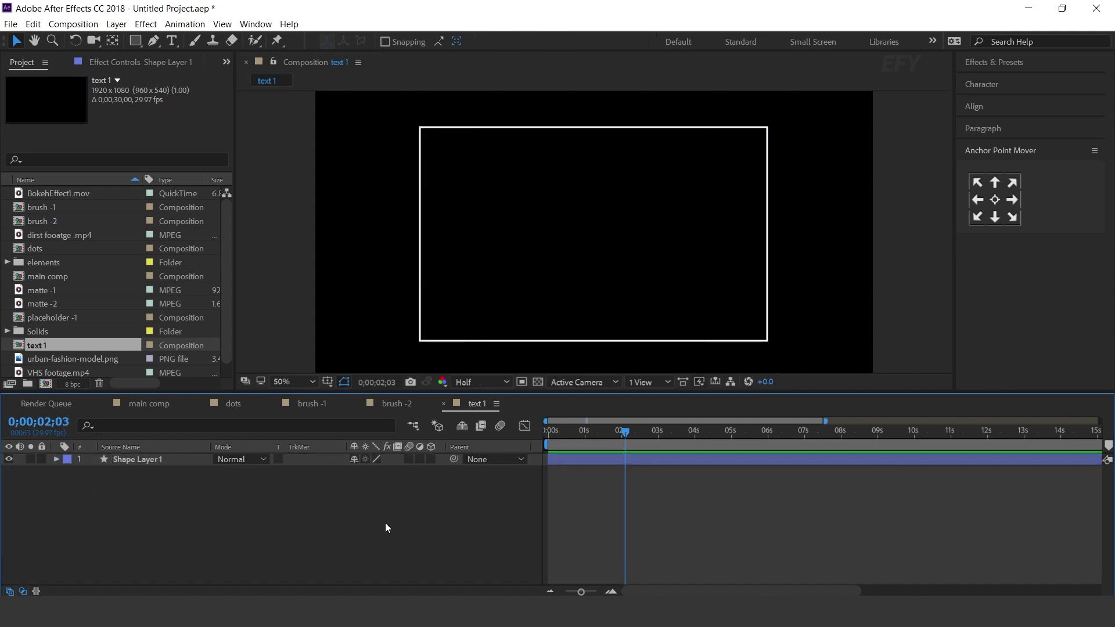
{"action": "left_click", "coordinate": [172, 40]}
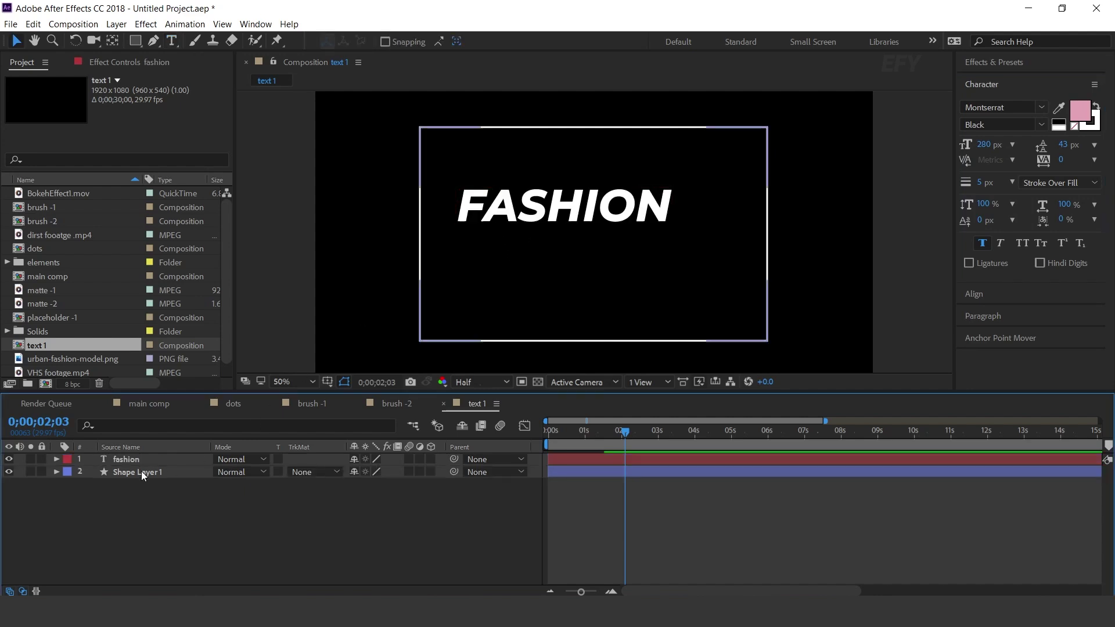
Step: Add a Position text animator to the fashion layer
{"action": "left_click", "coordinate": [119, 460]}
{"action": "left_click", "coordinate": [56, 459]}
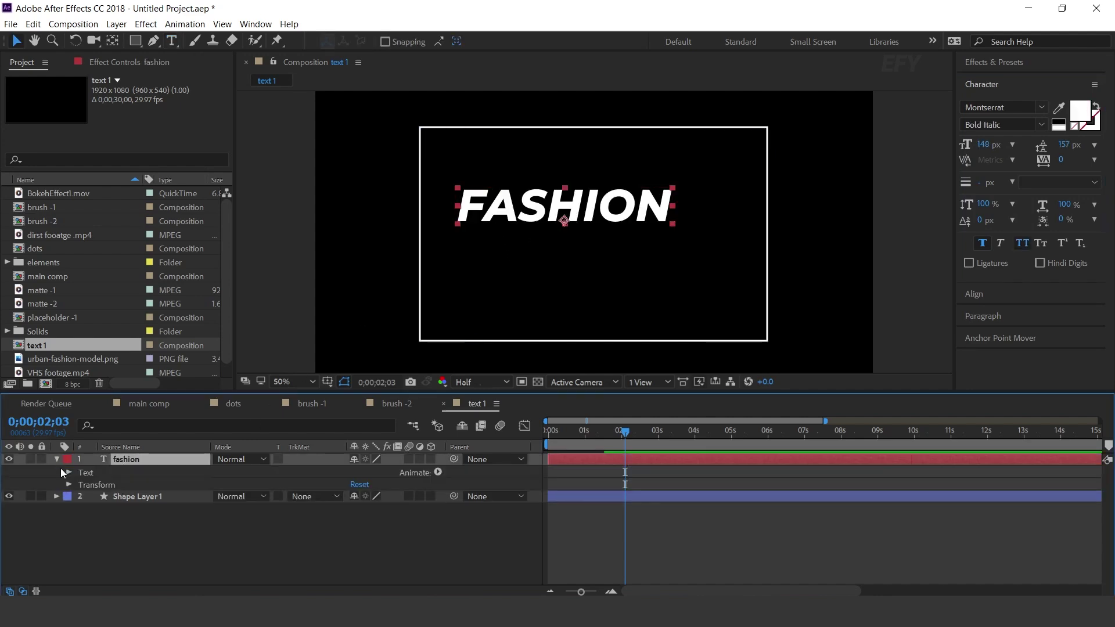
{"action": "left_click", "coordinate": [438, 473]}
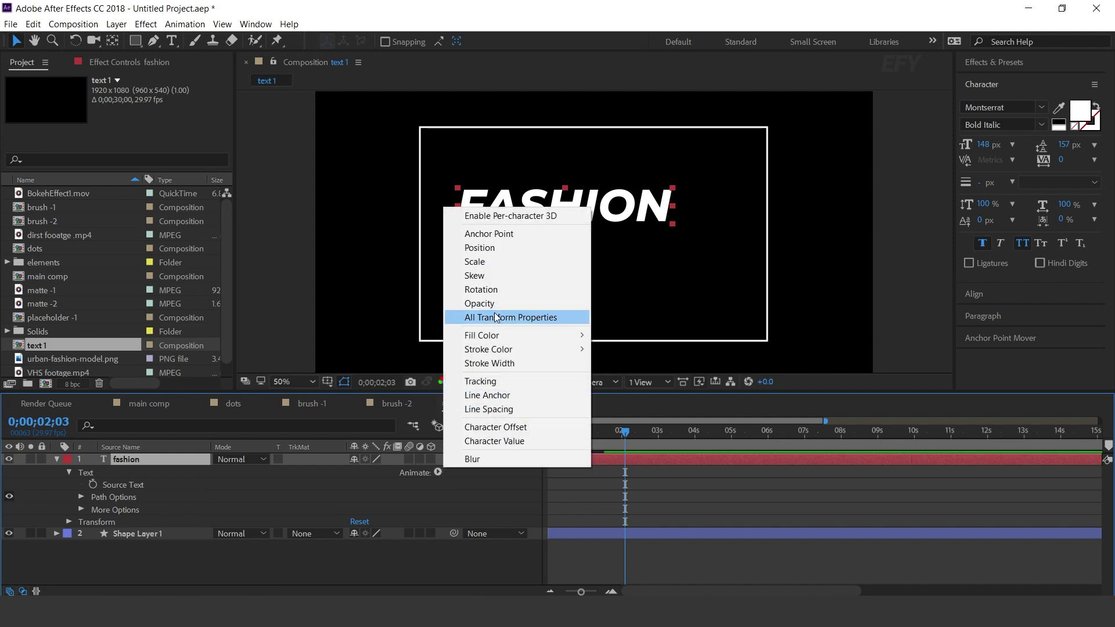
{"action": "left_click", "coordinate": [493, 248]}
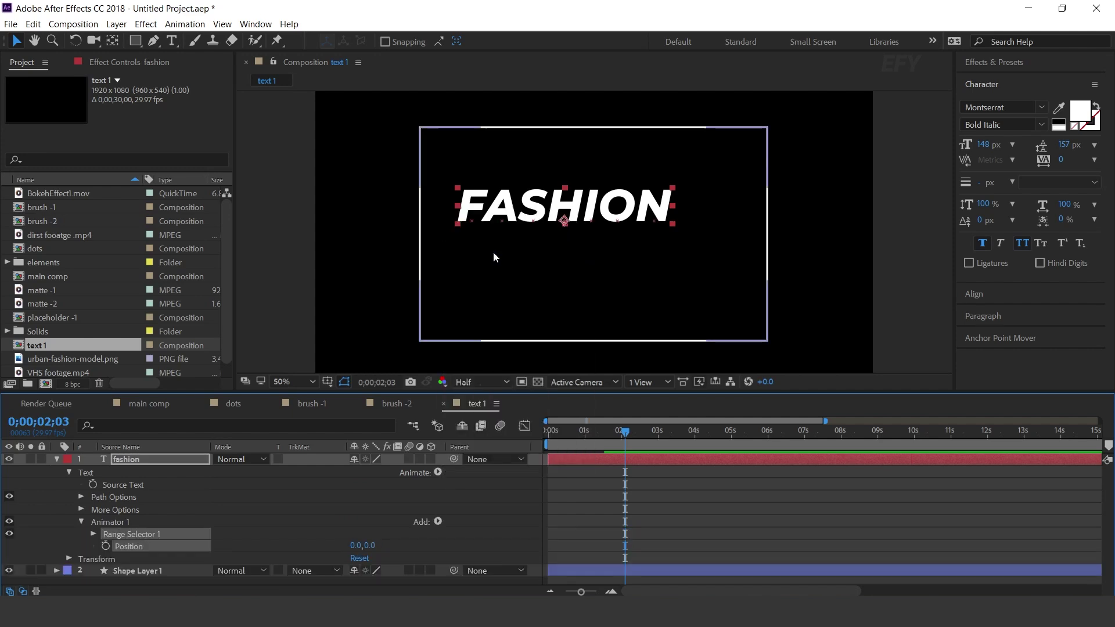
Step: Add an Opacity property to the fashion layer's Animator 1 and set it to 0%
{"action": "left_click", "coordinate": [439, 522]}
{"action": "mouse_move", "coordinate": [473, 526]}
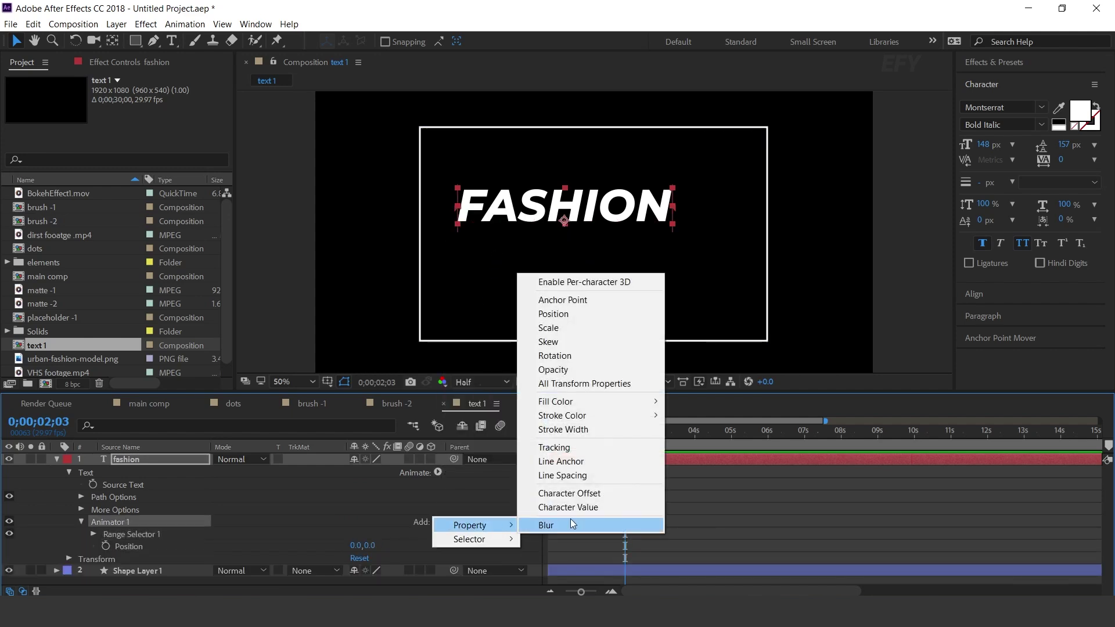
{"action": "left_click", "coordinate": [566, 370]}
{"action": "left_click", "coordinate": [354, 558]}
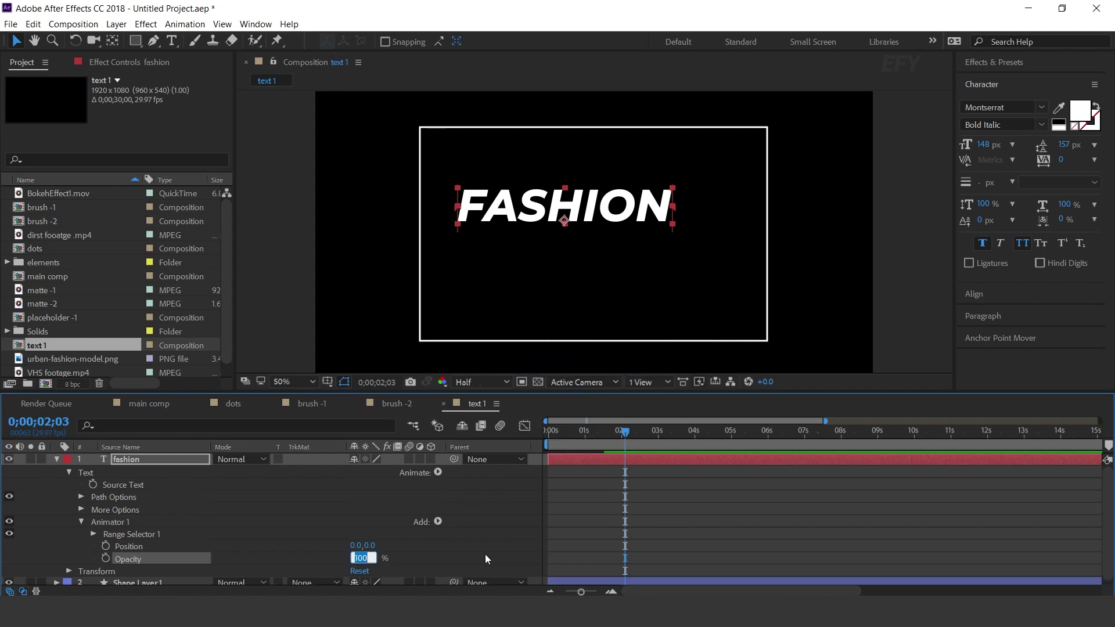
{"action": "type", "text": "0"}
{"action": "key", "text": "Return"}
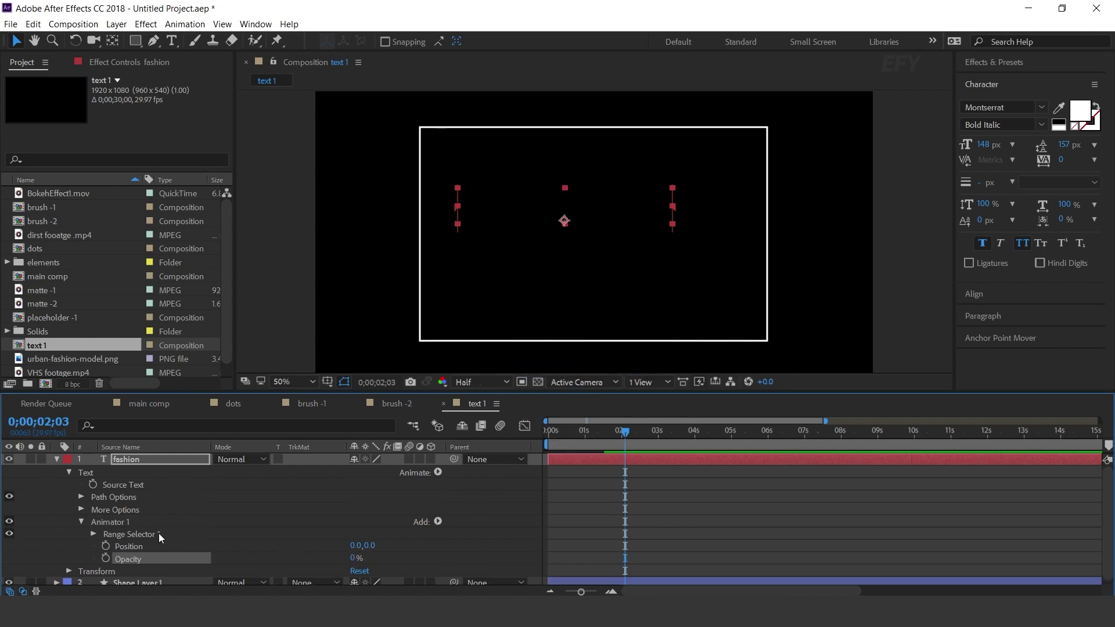
Step: Set the Shape of Range Selector 1 to Ramp Up in its Advanced options
{"action": "left_click", "coordinate": [93, 534]}
{"action": "scroll", "coordinate": [167, 558], "scroll_direction": "down", "scroll_amount": 2}
{"action": "left_click", "coordinate": [118, 534]}
{"action": "left_click", "coordinate": [104, 529]}
{"action": "left_click", "coordinate": [146, 530]}
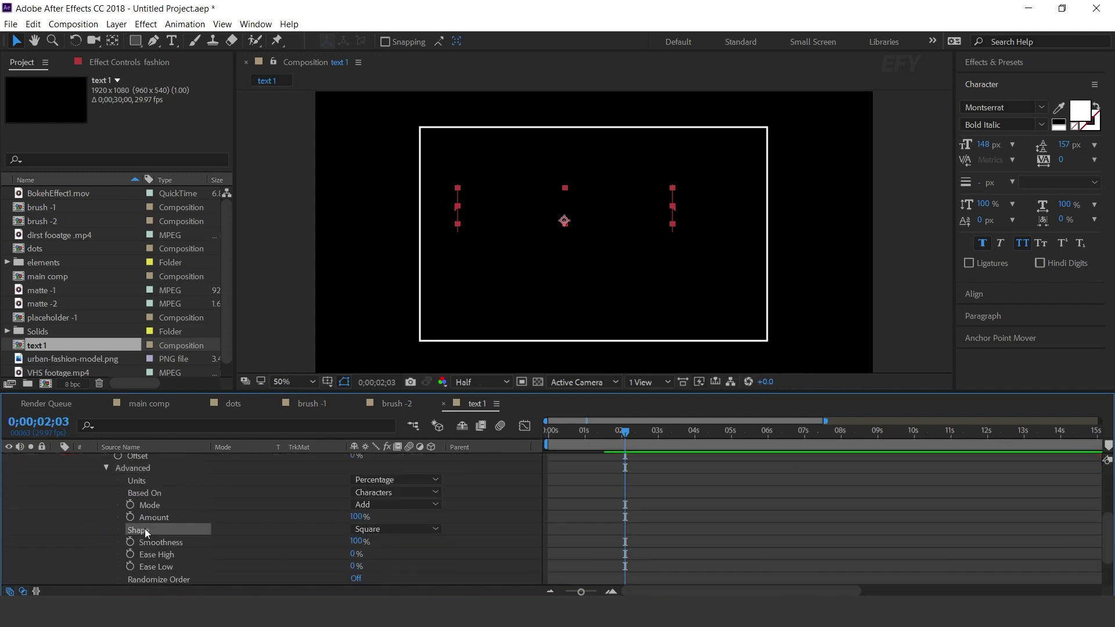
{"action": "left_click", "coordinate": [383, 529]}
{"action": "left_click", "coordinate": [423, 461]}
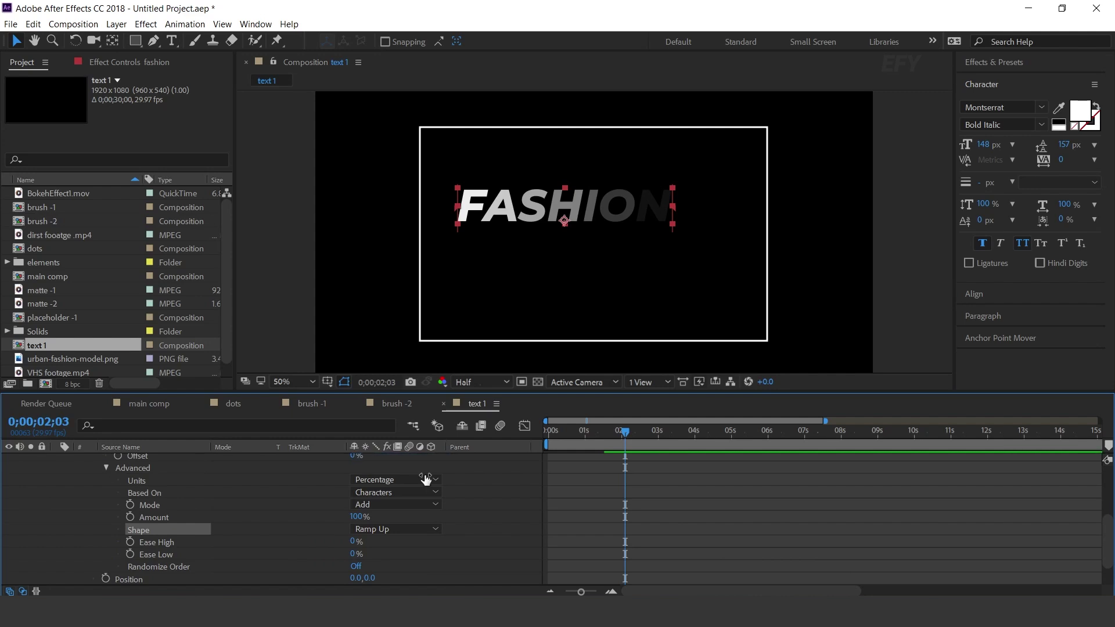
Step: Add an Expression selector to the fashion layer's Animator 1
{"action": "scroll", "coordinate": [251, 553], "scroll_direction": "up", "scroll_amount": 4}
{"action": "left_click", "coordinate": [106, 523]}
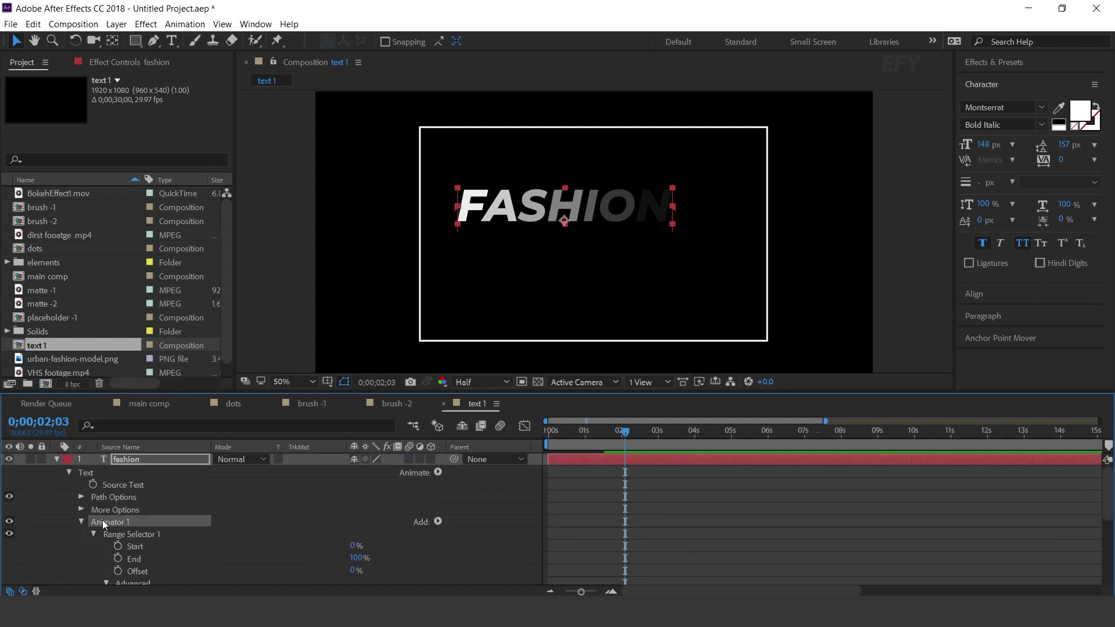
{"action": "left_click", "coordinate": [439, 522]}
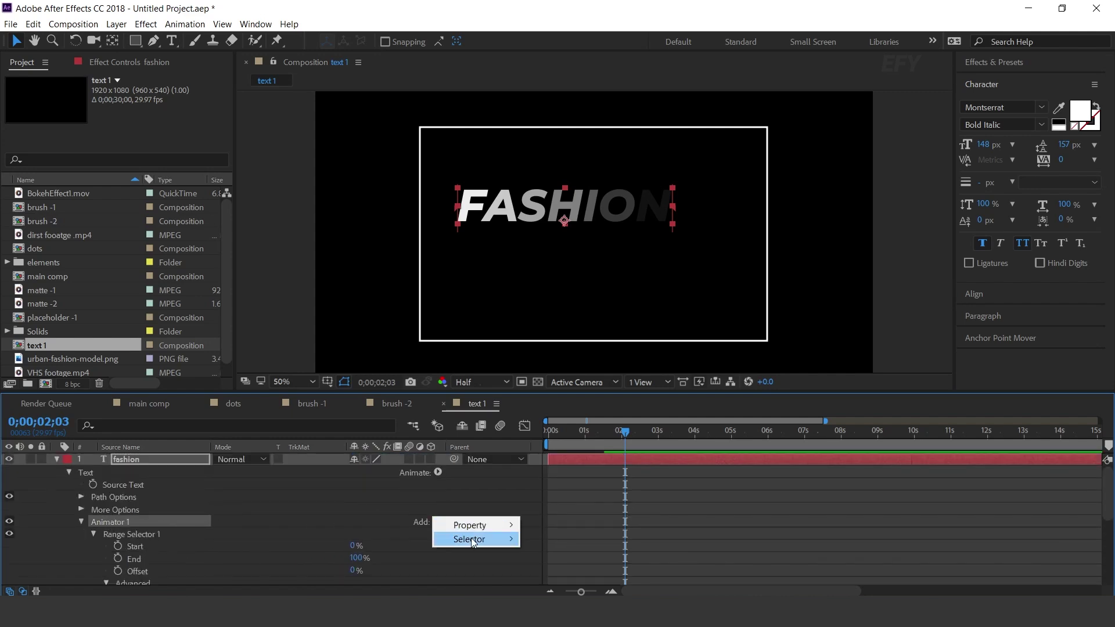
{"action": "mouse_move", "coordinate": [474, 543]}
{"action": "left_click", "coordinate": [569, 568]}
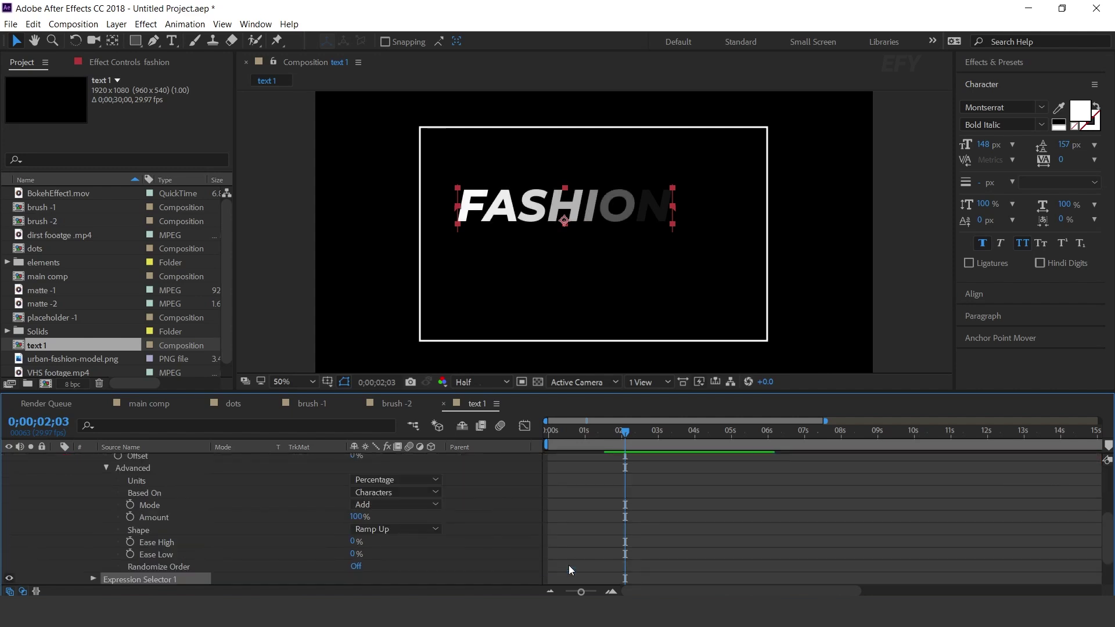
Step: Copy the delay = .05 expression from delay script.txt in Notepad and apply it to the Amount of the fashion layer's Expression Selector 1
{"action": "scroll", "coordinate": [506, 546], "scroll_direction": "down", "scroll_amount": 1}
{"action": "left_click", "coordinate": [93, 543]}
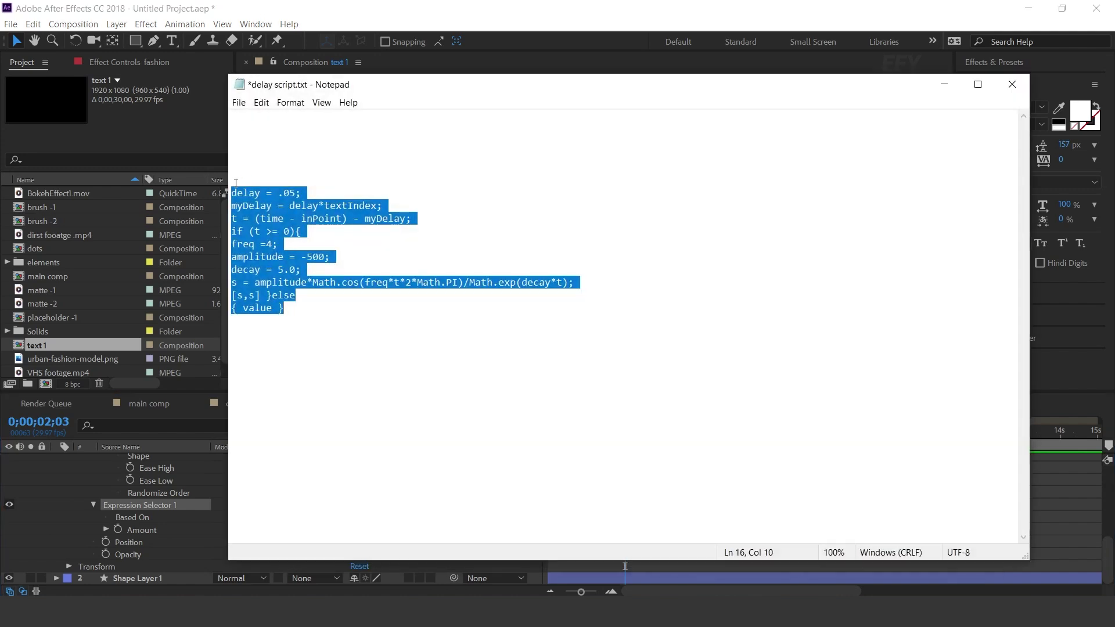
{"action": "left_click", "coordinate": [944, 85]}
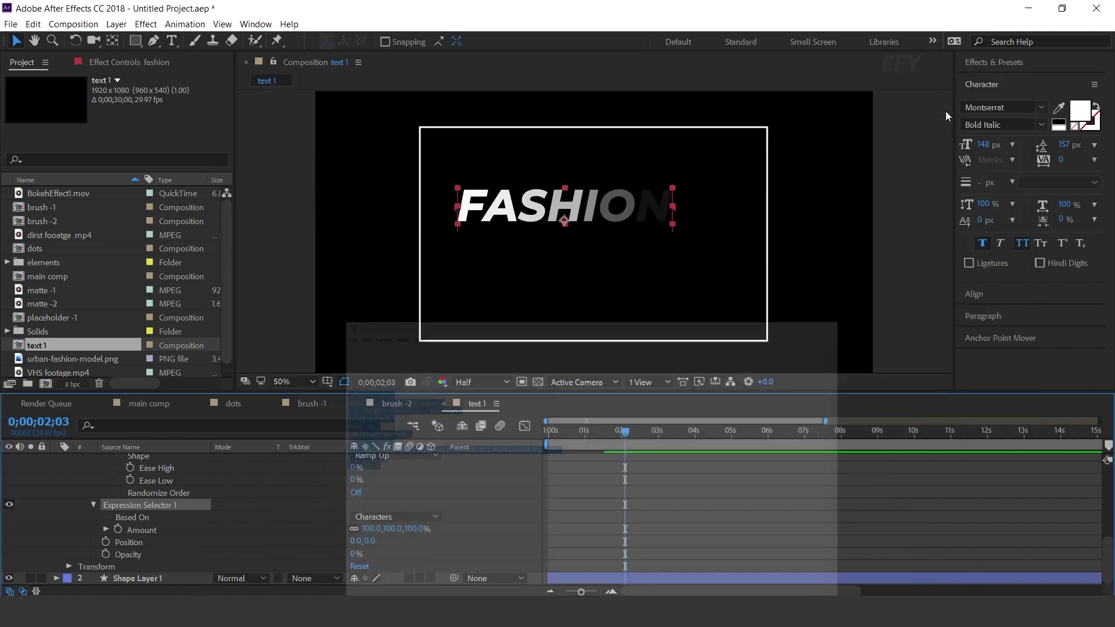
{"action": "left_click", "coordinate": [119, 530], "text": "alt"}
{"action": "left_click", "coordinate": [119, 529], "text": "alt"}
{"action": "key", "text": "ctrl+v"}
{"action": "left_click", "coordinate": [773, 495]}
Step: Preview the FASHION title animation from the start of the text 1 comp
{"action": "left_click_drag", "start_coordinate": [623, 434], "coordinate": [521, 438]}
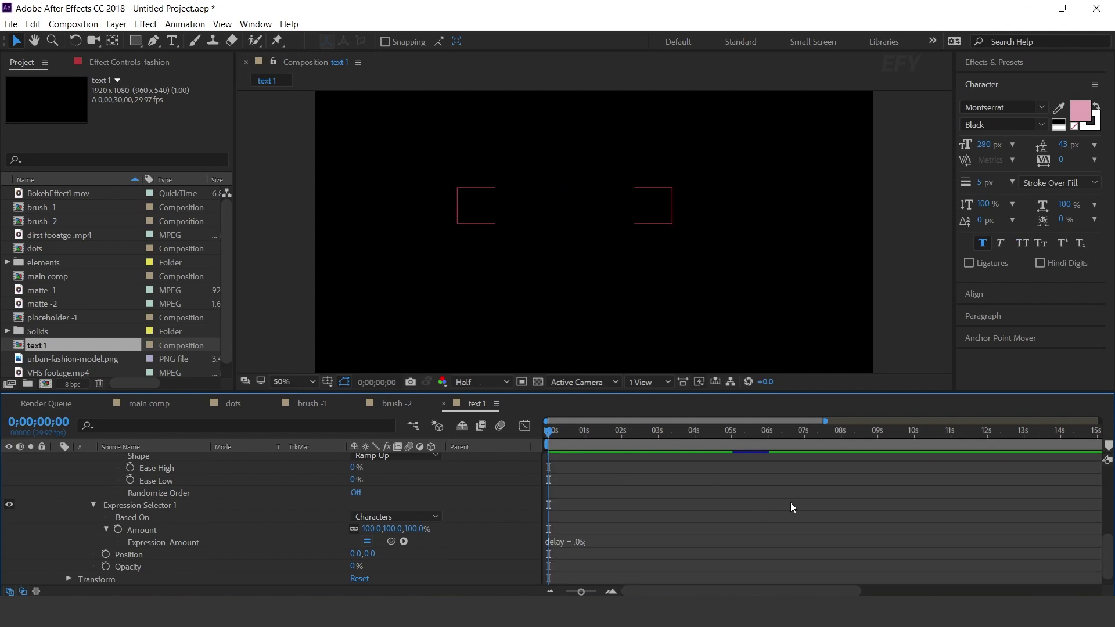
{"action": "key", "text": "space"}
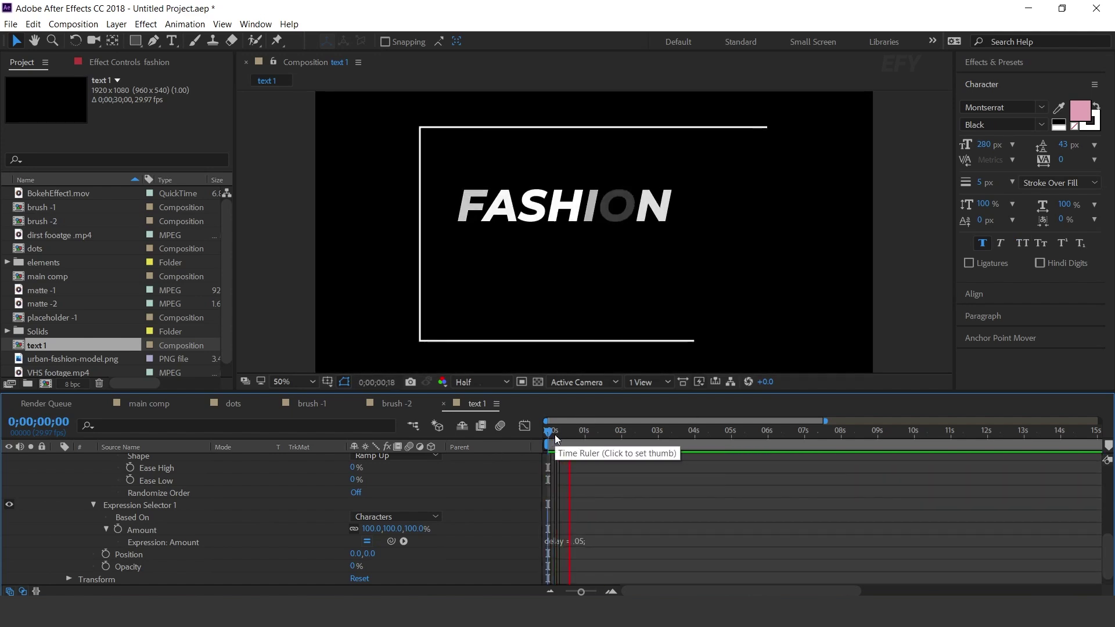
{"action": "left_click", "coordinate": [583, 434]}
Step: Duplicate the fashion layer, move the copy below the title and turn it into the 79 px line "with no worries!"
{"action": "scroll", "coordinate": [88, 496], "scroll_direction": "up", "scroll_amount": 5}
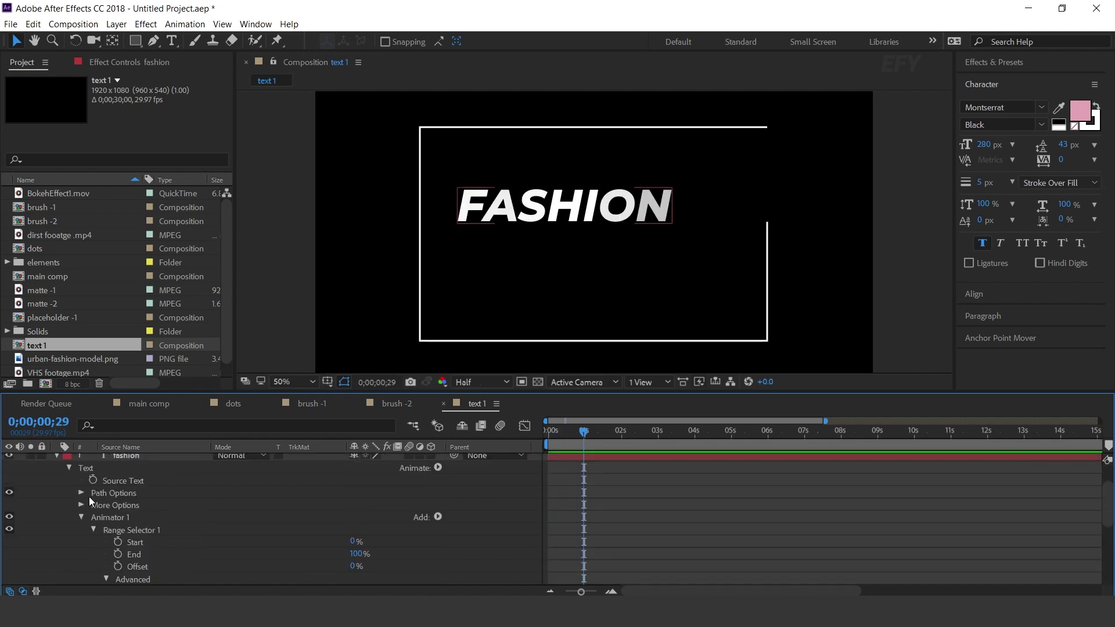
{"action": "left_click", "coordinate": [160, 462]}
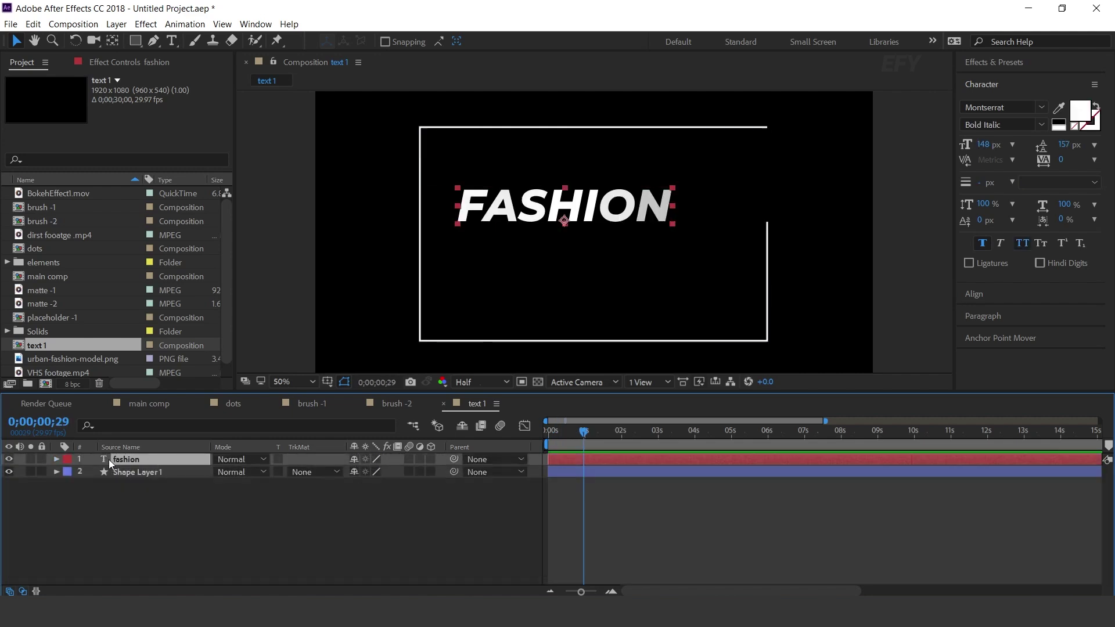
{"action": "key", "text": "ctrl+d"}
{"action": "left_click", "coordinate": [550, 211]}
{"action": "left_click_drag", "start_coordinate": [550, 212], "coordinate": [549, 258]}
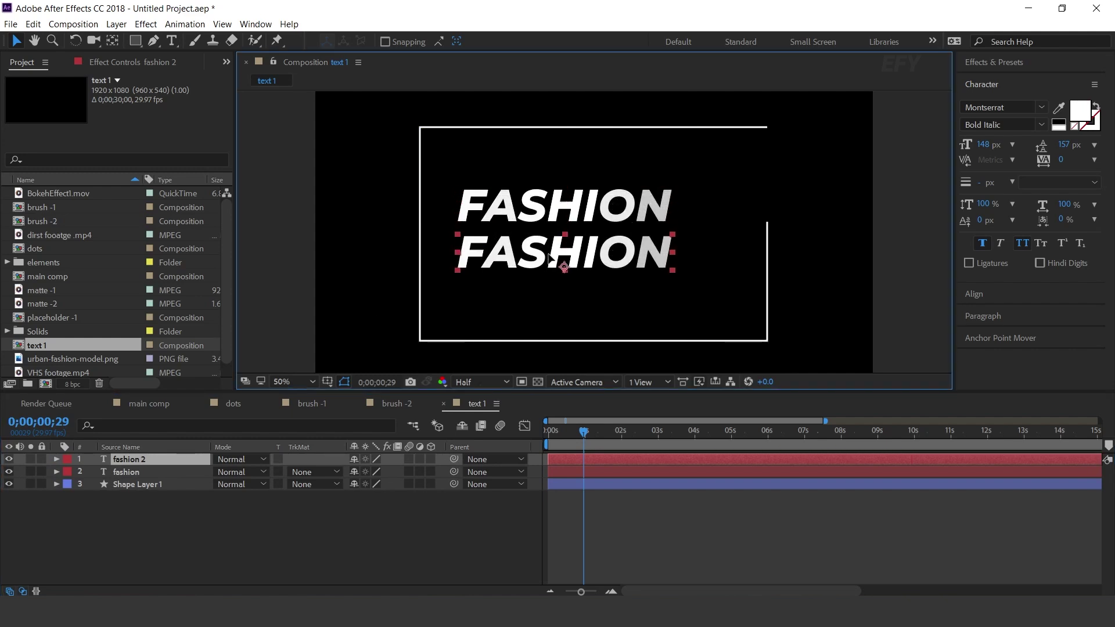
{"action": "key", "text": "Return"}
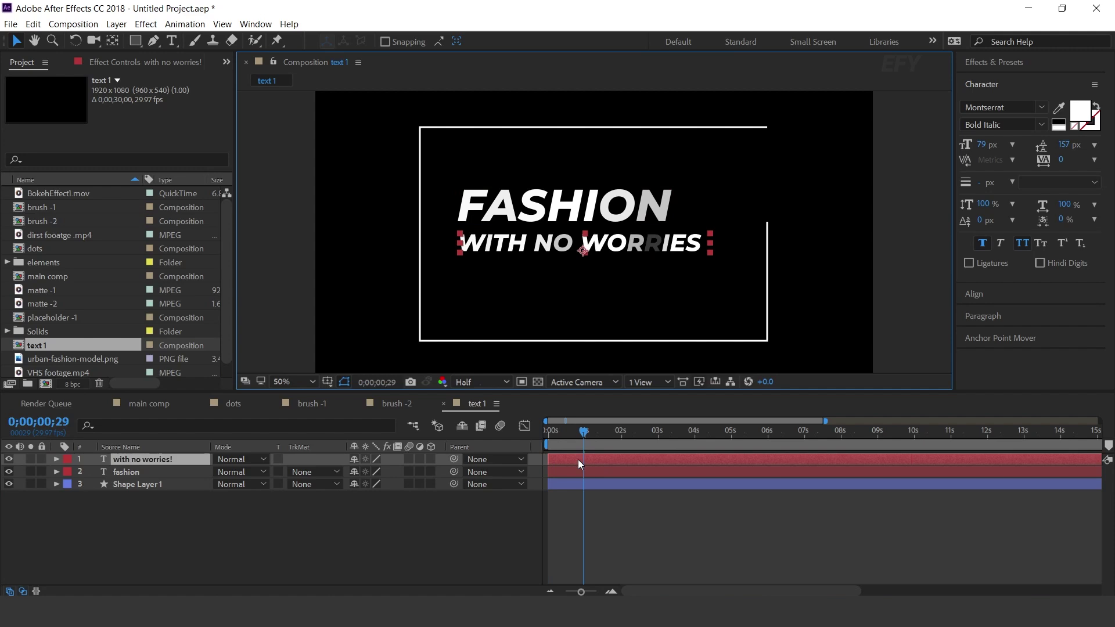
Step: Stagger the text layers, starting fashion at about 10 frames and with no worries! at about 17 frames, and preview the result
{"action": "left_click", "coordinate": [584, 462]}
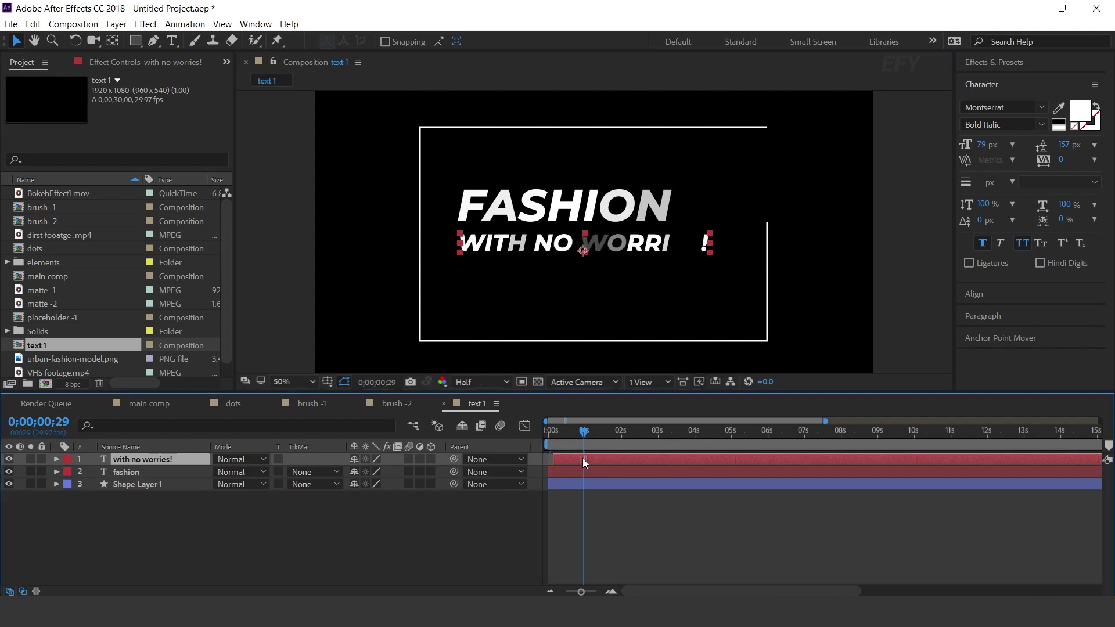
{"action": "left_click", "coordinate": [601, 473], "text": "shift"}
{"action": "left_click_drag", "start_coordinate": [566, 433], "coordinate": [546, 433]}
{"action": "key", "text": "space"}
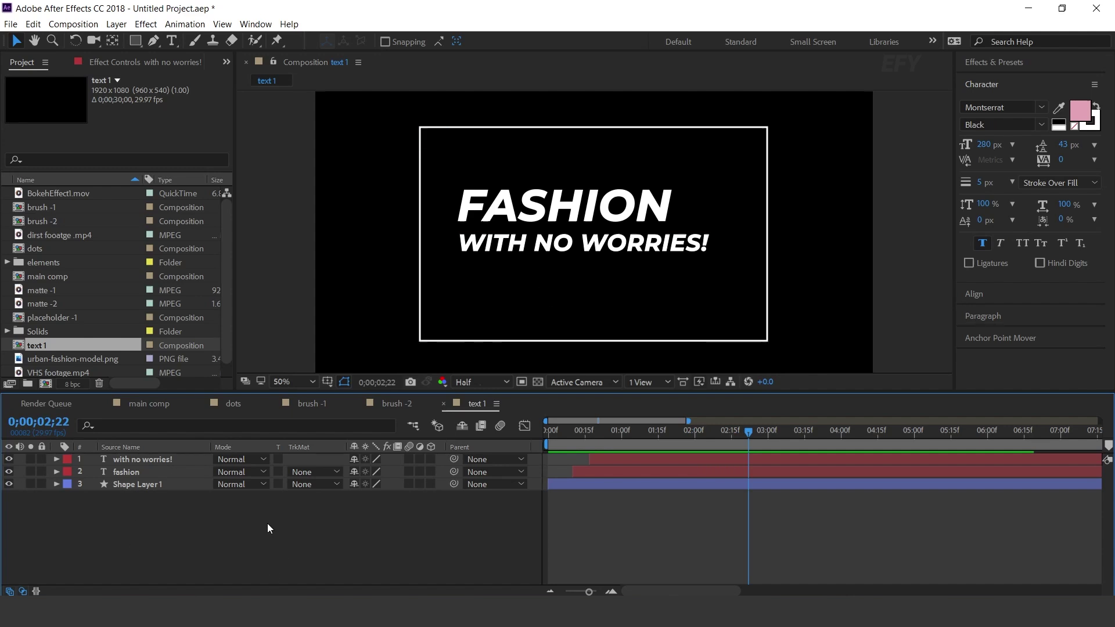
Step: Add a paragraph text box below WITH NO WORRIES! containing the copied Lorem Ipsum text, and turn on the transparency grid
{"action": "left_click", "coordinate": [172, 40]}
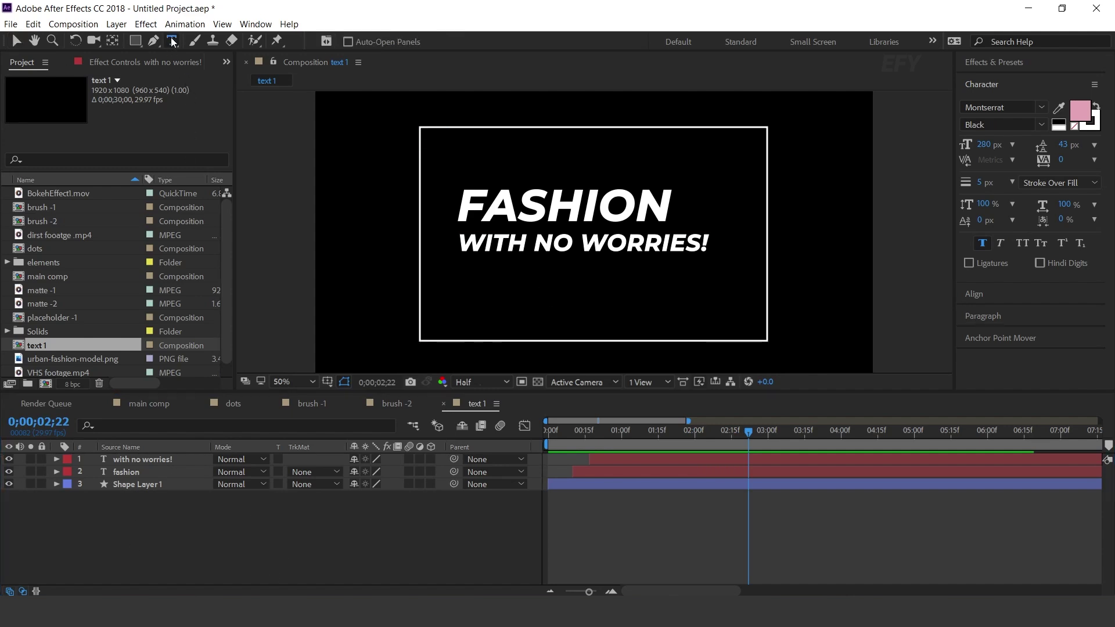
{"action": "left_click_drag", "start_coordinate": [463, 268], "coordinate": [722, 326]}
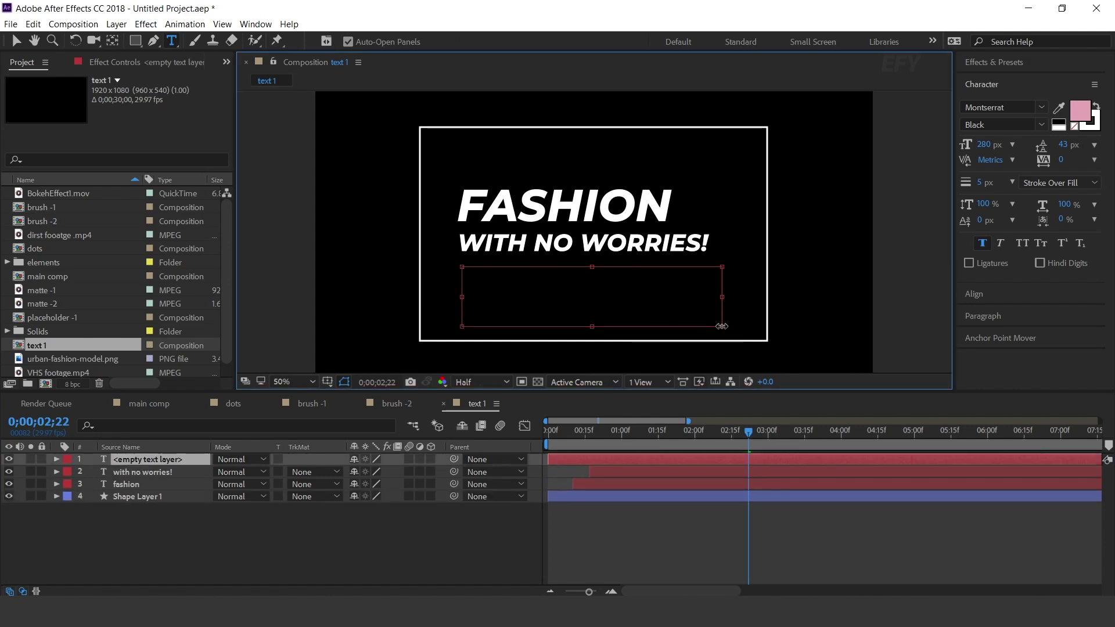
{"action": "type", "text": "Lorem Ipsum is simply dummy text of the printing and typesetting industry. Lorem Ipsum has been the industry's standard dummy text ever since the 1500s, when an unknown."}
{"action": "key", "text": "Escape"}
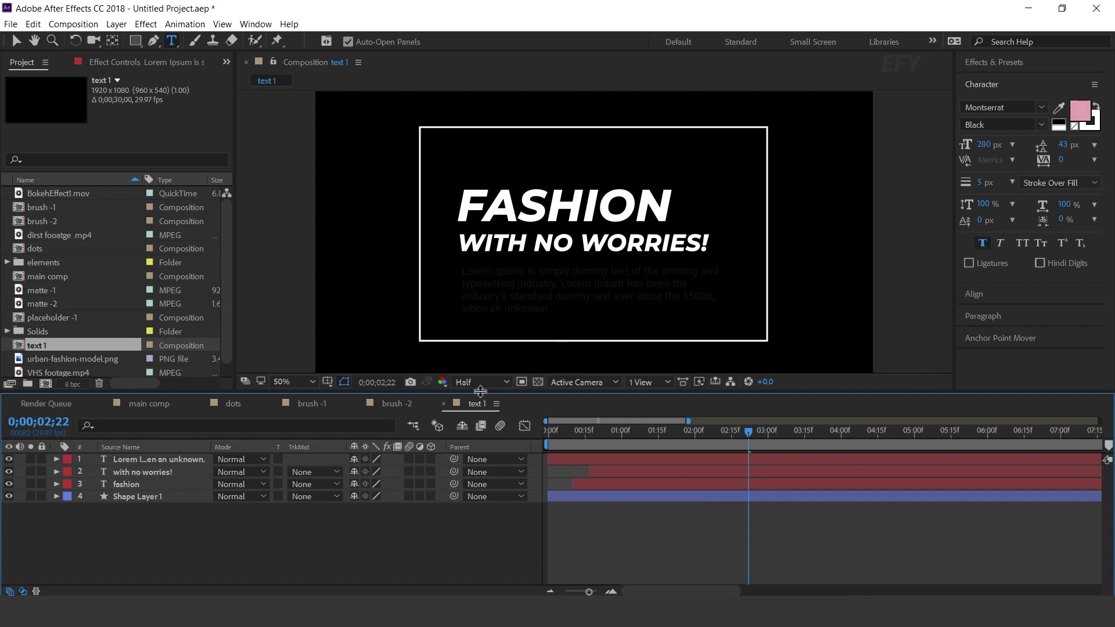
{"action": "left_click", "coordinate": [538, 382]}
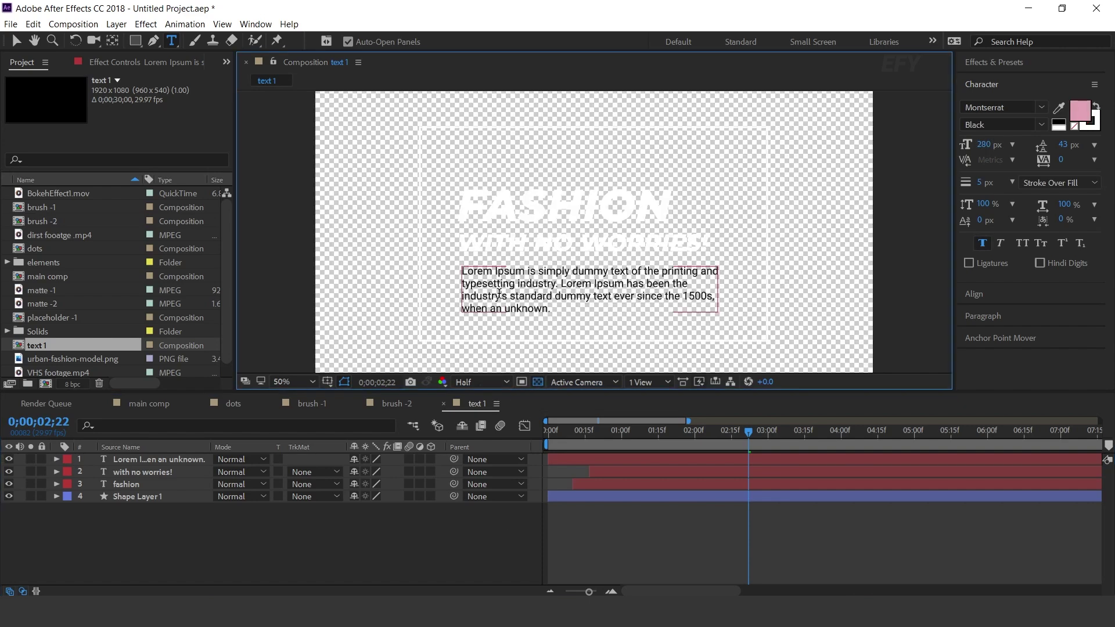
Step: Add Position and Opacity text animator properties to the Lorem Ipsum paragraph layer
{"action": "key", "text": "v"}
{"action": "left_click", "coordinate": [163, 458]}
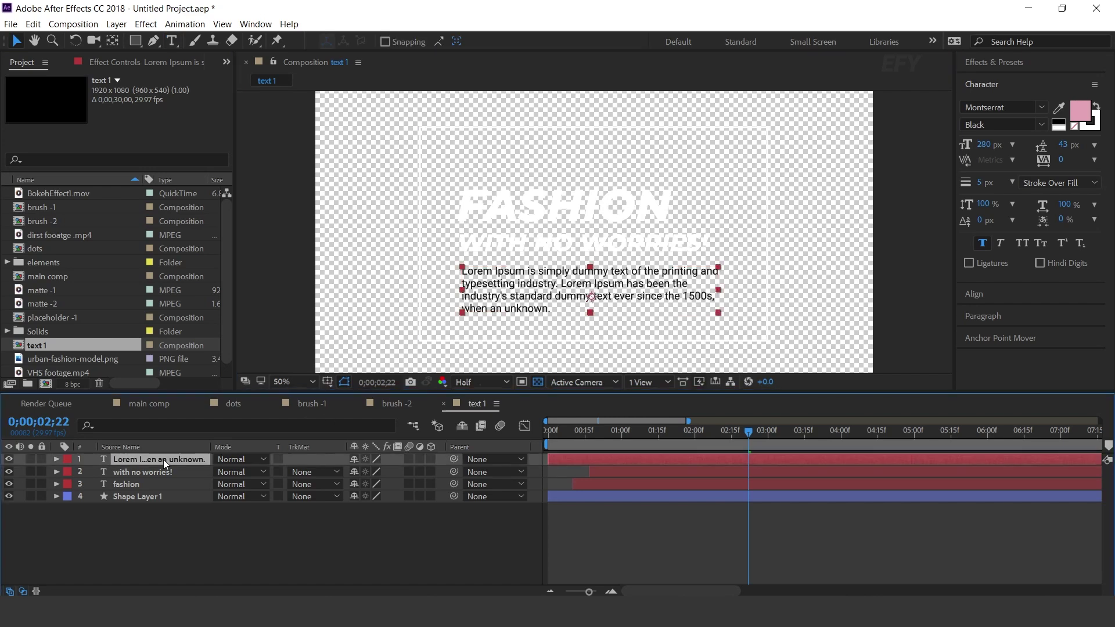
{"action": "left_click", "coordinate": [55, 459]}
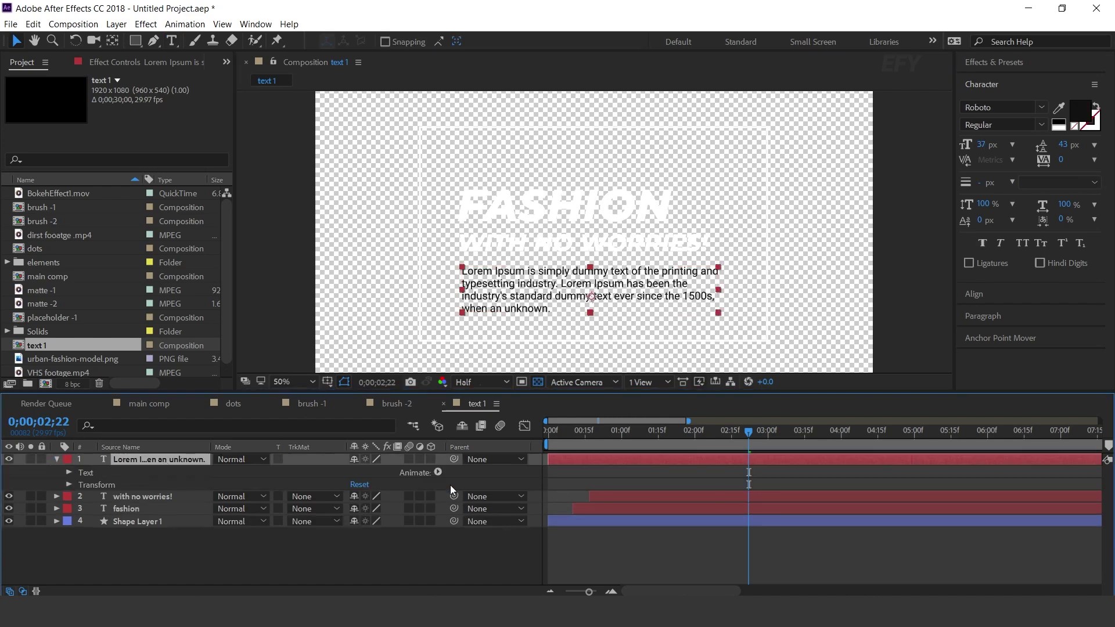
{"action": "left_click", "coordinate": [438, 472]}
{"action": "left_click", "coordinate": [510, 247]}
{"action": "left_click", "coordinate": [438, 472]}
{"action": "left_click", "coordinate": [497, 304]}
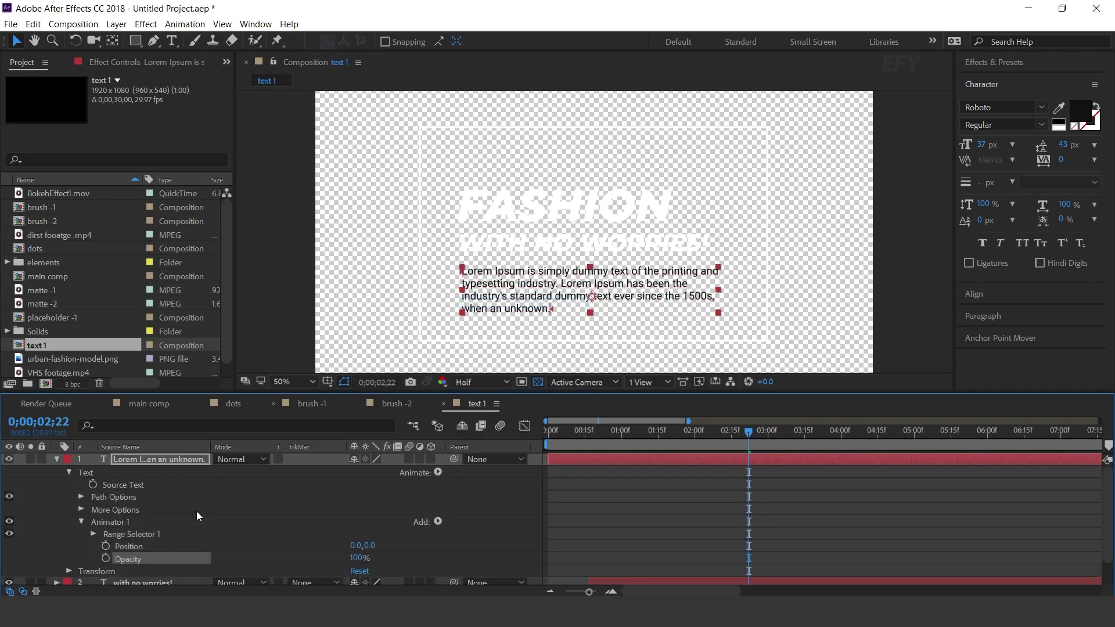
Step: Set the paragraph animator's Position to 0, 100 and its Opacity to 0%
{"action": "scroll", "coordinate": [201, 514], "scroll_direction": "down", "scroll_amount": 2}
{"action": "mouse_move", "coordinate": [367, 519]}
{"action": "left_mouse_down"}
{"action": "mouse_move", "coordinate": [377, 518]}
{"action": "mouse_move", "coordinate": [364, 521]}
{"action": "left_mouse_up"}
{"action": "left_click", "coordinate": [372, 516]}
{"action": "type", "text": "100"}
{"action": "key", "text": "Return"}
{"action": "left_click", "coordinate": [355, 530]}
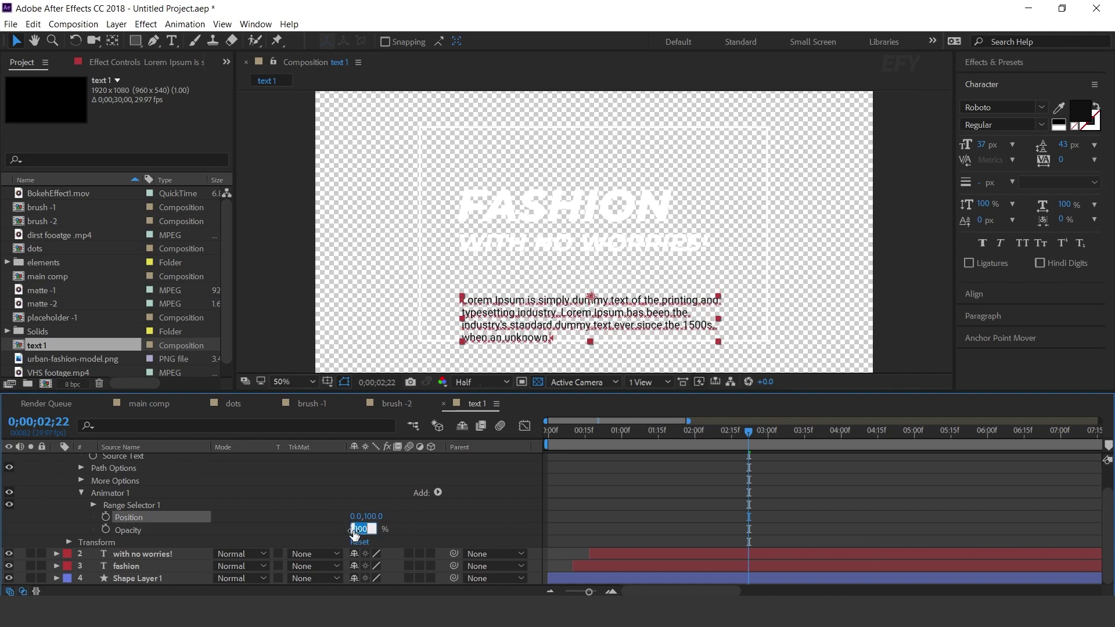
{"action": "type", "text": "0"}
{"action": "key", "text": "Return"}
Step: Set the Shape of the paragraph's Range Selector 1 to Ramp Up in its Advanced options
{"action": "left_click", "coordinate": [121, 505]}
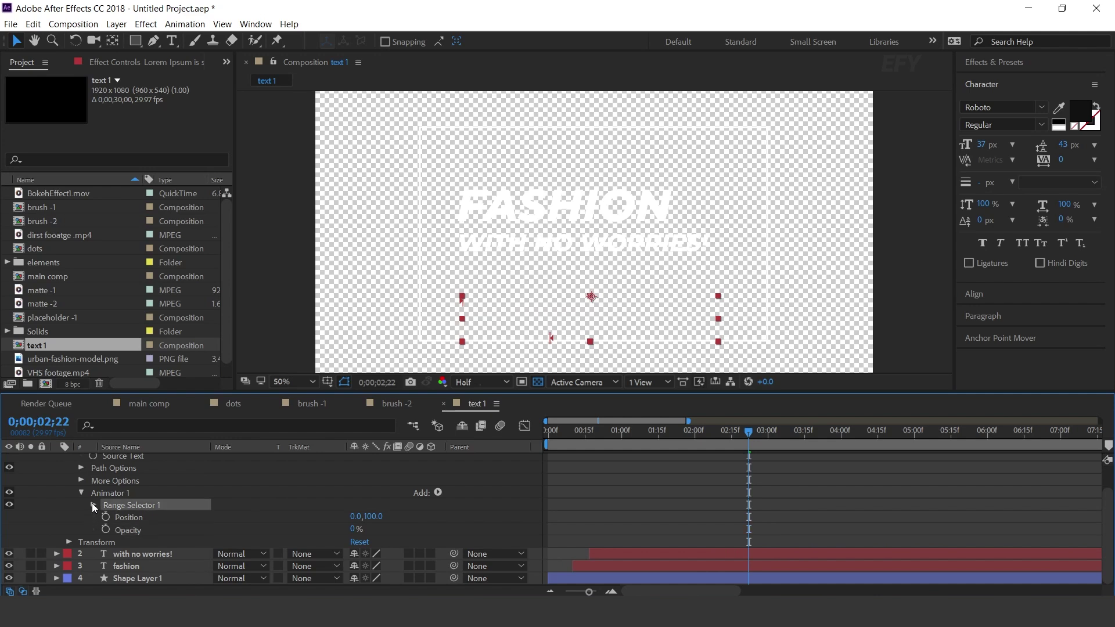
{"action": "left_click", "coordinate": [93, 505]}
{"action": "left_click", "coordinate": [106, 554]}
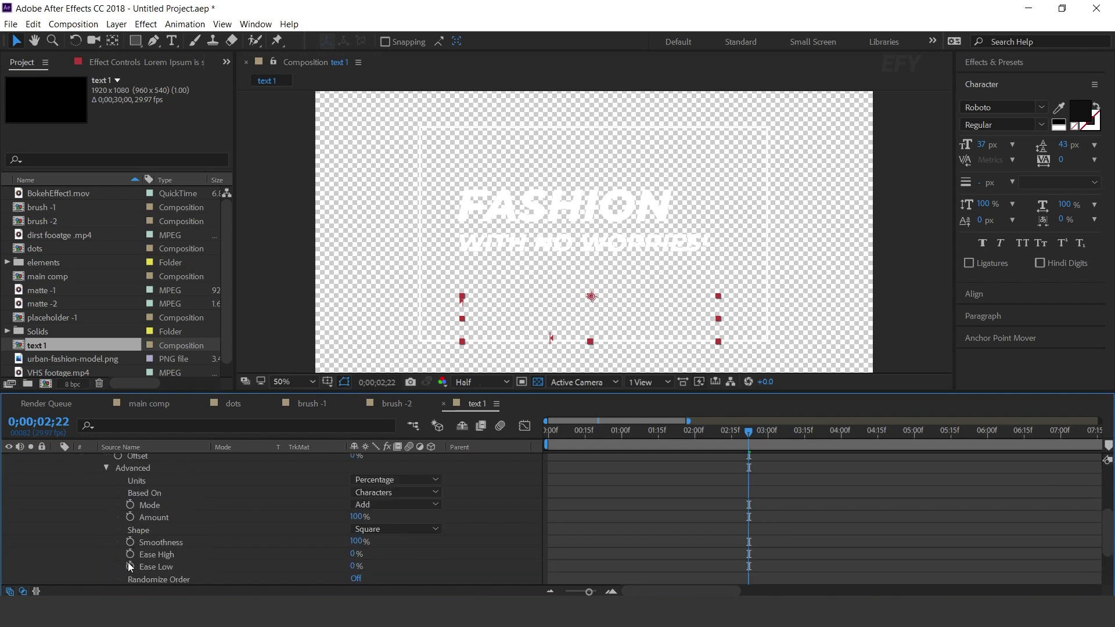
{"action": "left_click", "coordinate": [160, 533]}
{"action": "left_click", "coordinate": [388, 529]}
{"action": "left_click", "coordinate": [406, 457]}
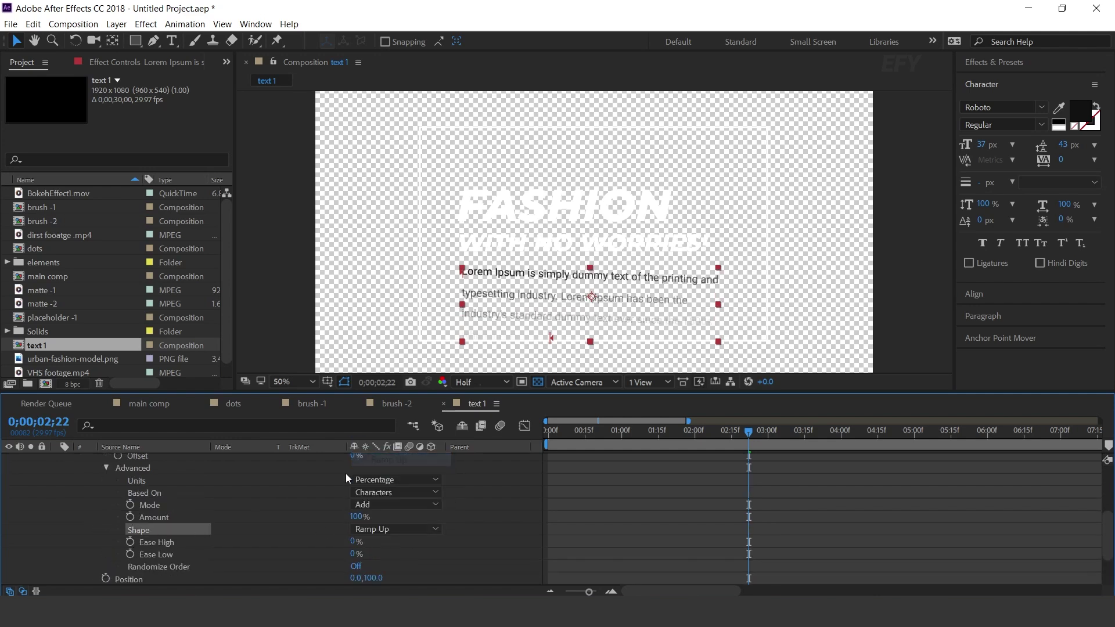
{"action": "scroll", "coordinate": [250, 519], "scroll_direction": "up", "scroll_amount": 5}
{"action": "scroll", "coordinate": [134, 563], "scroll_direction": "down", "scroll_amount": 2}
{"action": "left_click", "coordinate": [107, 546]}
Step: Add an Expression selector to the Lorem Ipsum layer's Animator 1
{"action": "scroll", "coordinate": [130, 497], "scroll_direction": "up", "scroll_amount": 3}
{"action": "left_click", "coordinate": [161, 520]}
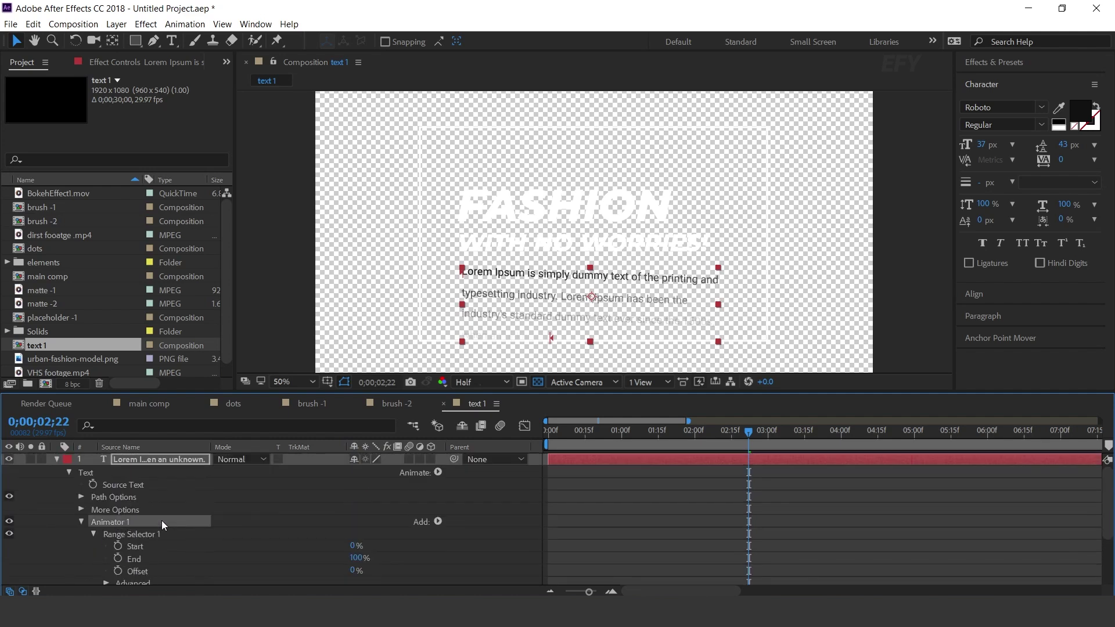
{"action": "left_click", "coordinate": [438, 522]}
{"action": "mouse_move", "coordinate": [469, 539]}
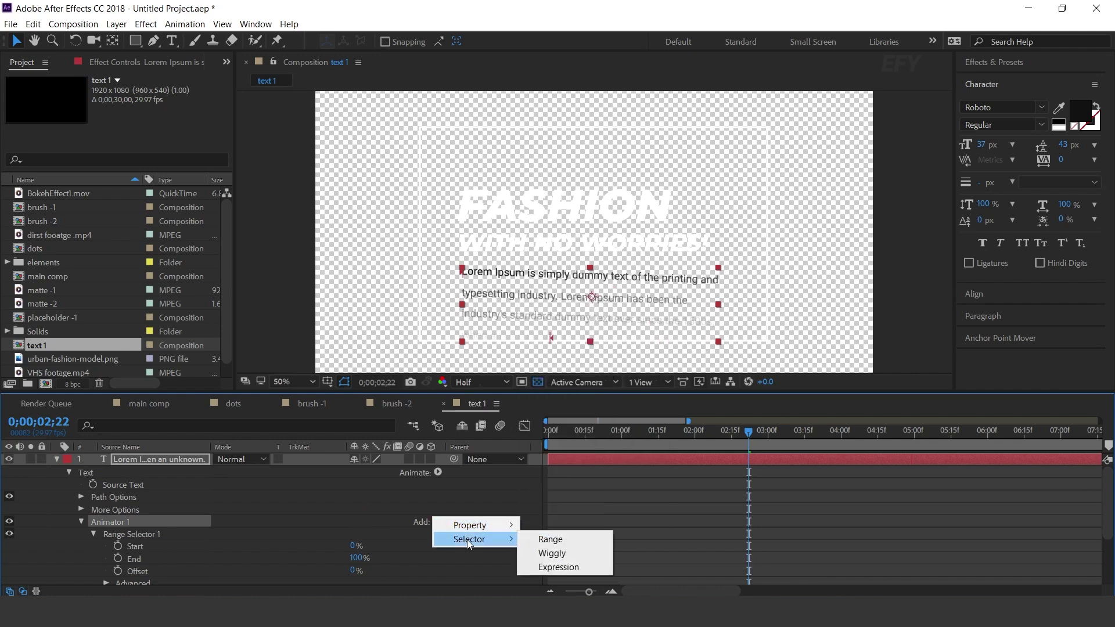
{"action": "left_click", "coordinate": [574, 568]}
Step: Copy the delay = .07 expression from delay script.txt in Notepad and apply it to the Amount of the paragraph's Expression Selector 1
{"action": "scroll", "coordinate": [601, 540], "scroll_direction": "down", "scroll_amount": 2}
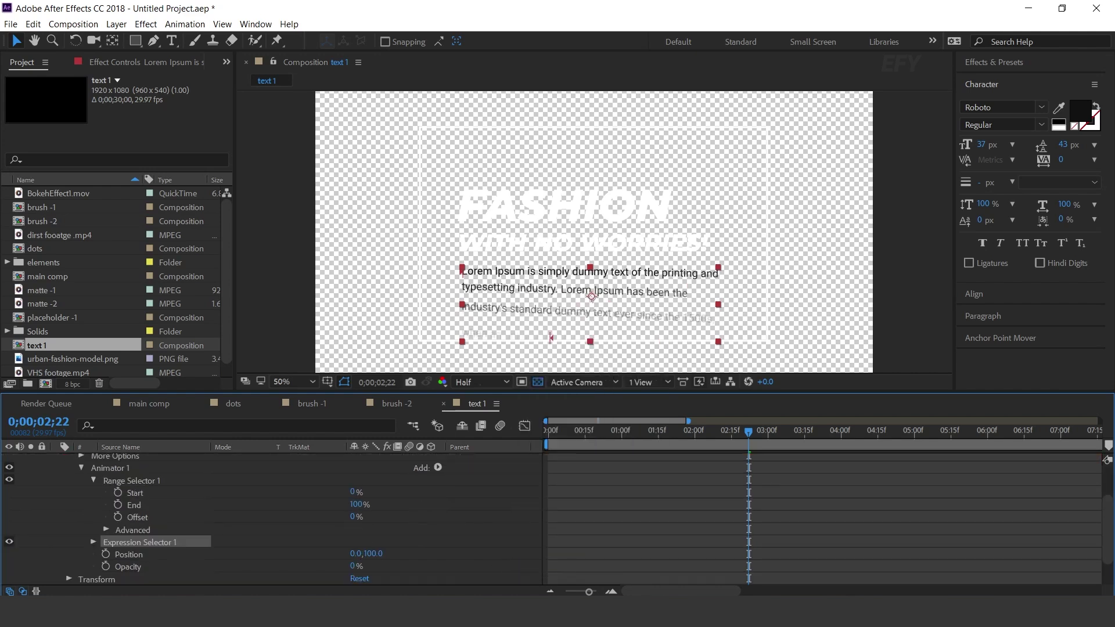
{"action": "key", "text": "alt+Tab"}
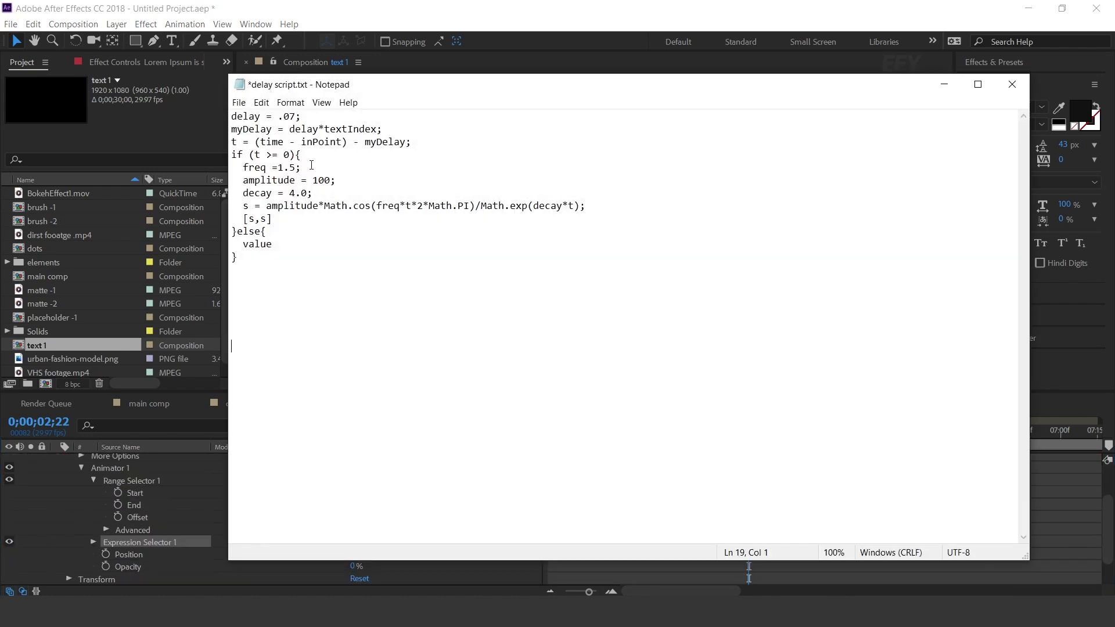
{"action": "key", "text": "ctrl+a"}
{"action": "left_click", "coordinate": [945, 85]}
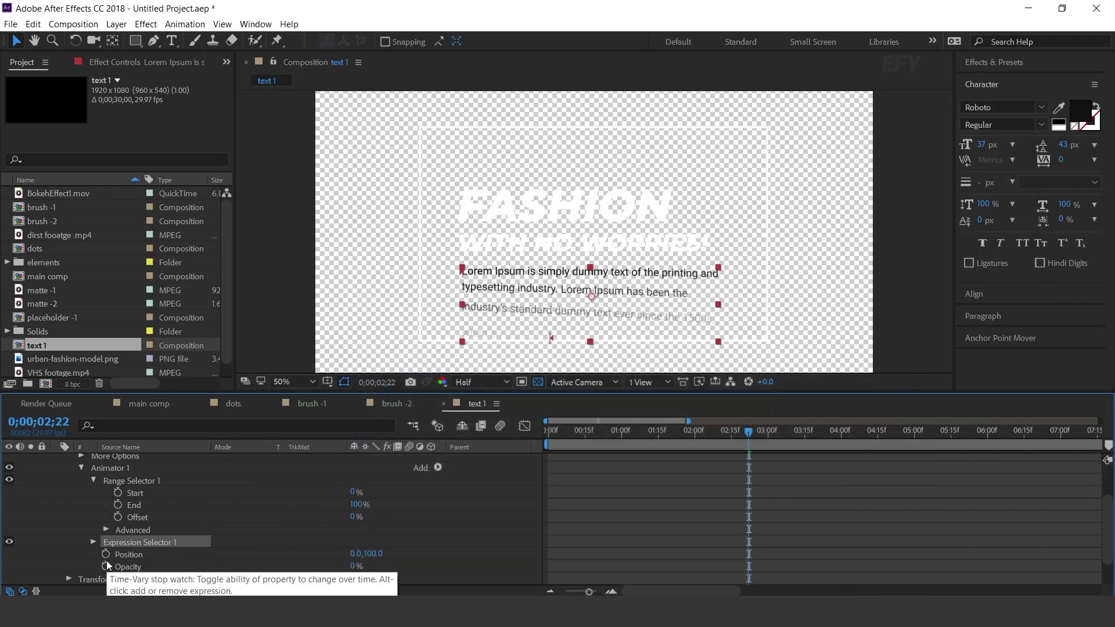
{"action": "left_click", "coordinate": [93, 542]}
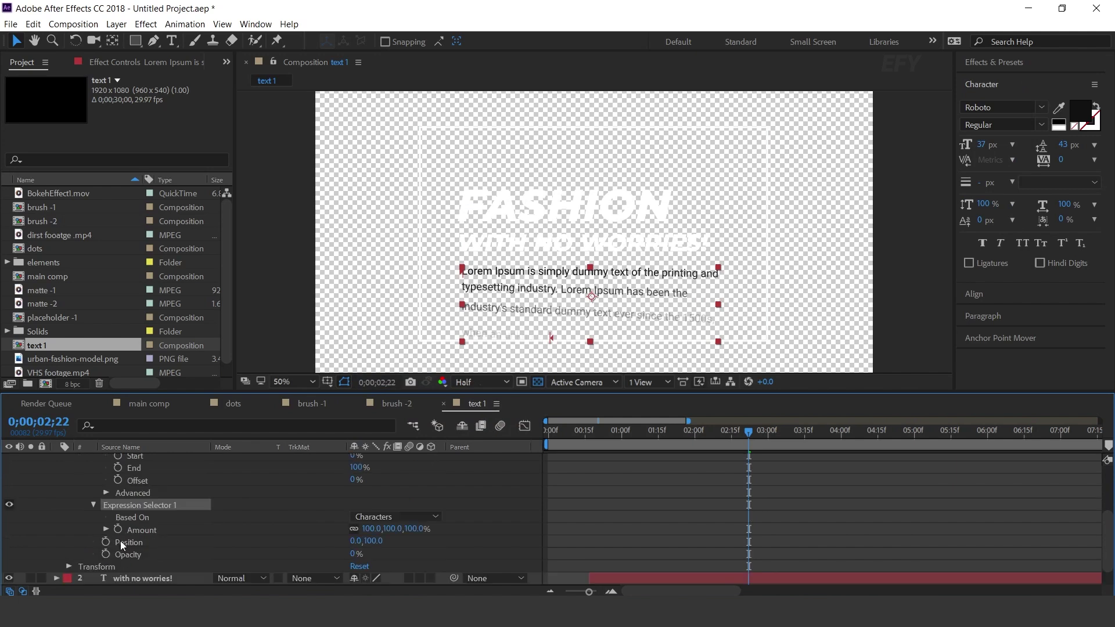
{"action": "left_click", "coordinate": [118, 531], "text": "alt"}
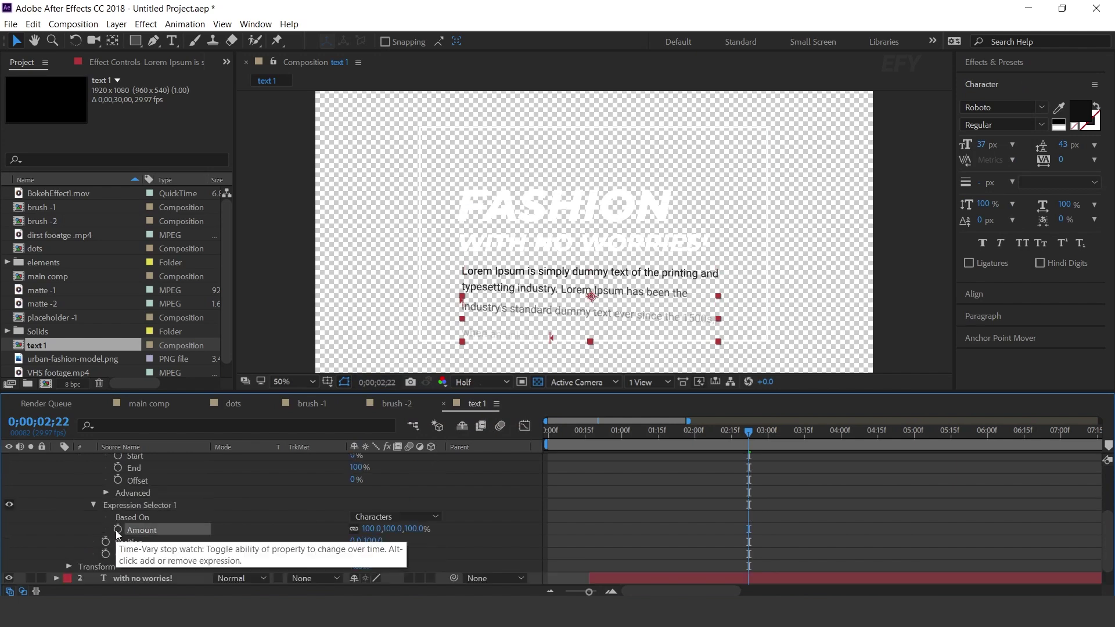
{"action": "key", "text": "ctrl+v"}
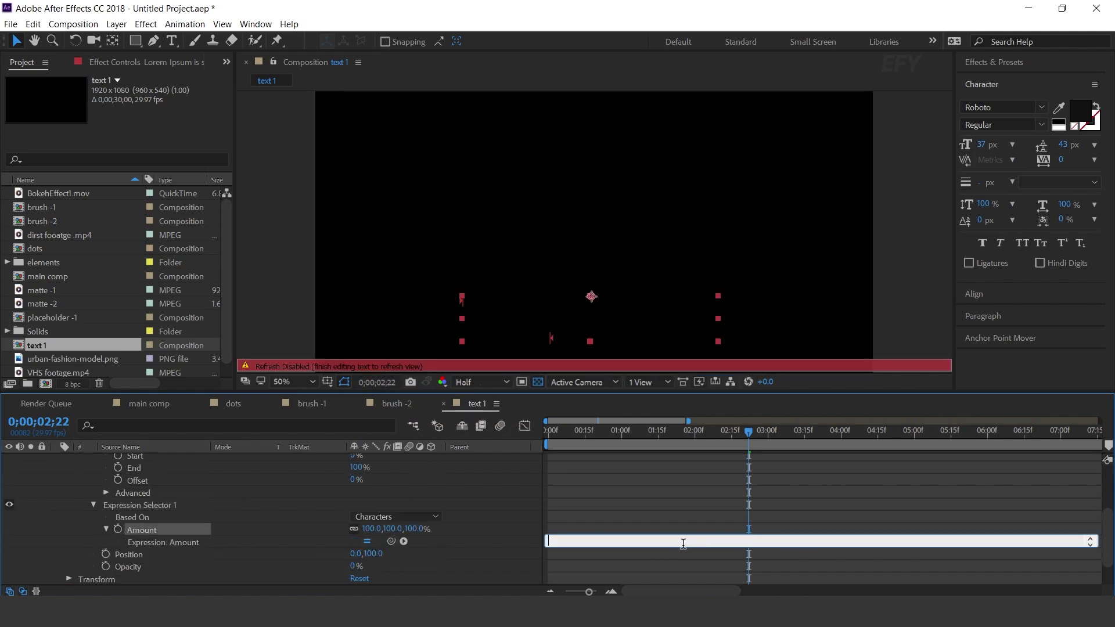
{"action": "left_click", "coordinate": [727, 507]}
Step: Set Based On to Lines for the paragraph's Expression Selector 1 and preview the animation
{"action": "left_click", "coordinate": [152, 516]}
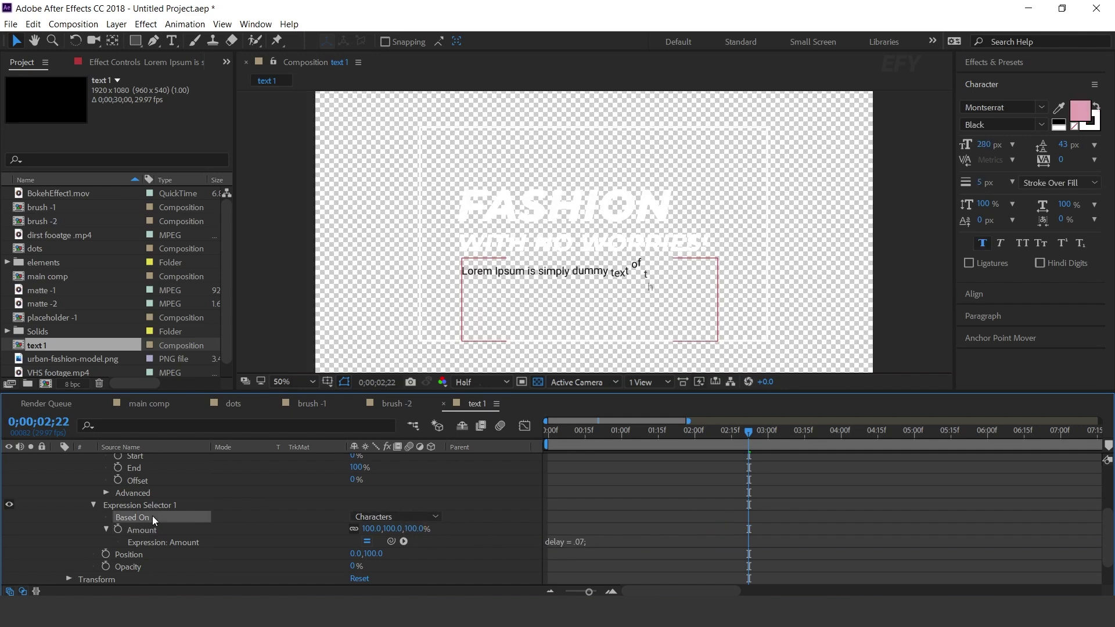
{"action": "left_click", "coordinate": [388, 517]}
{"action": "left_click", "coordinate": [388, 574]}
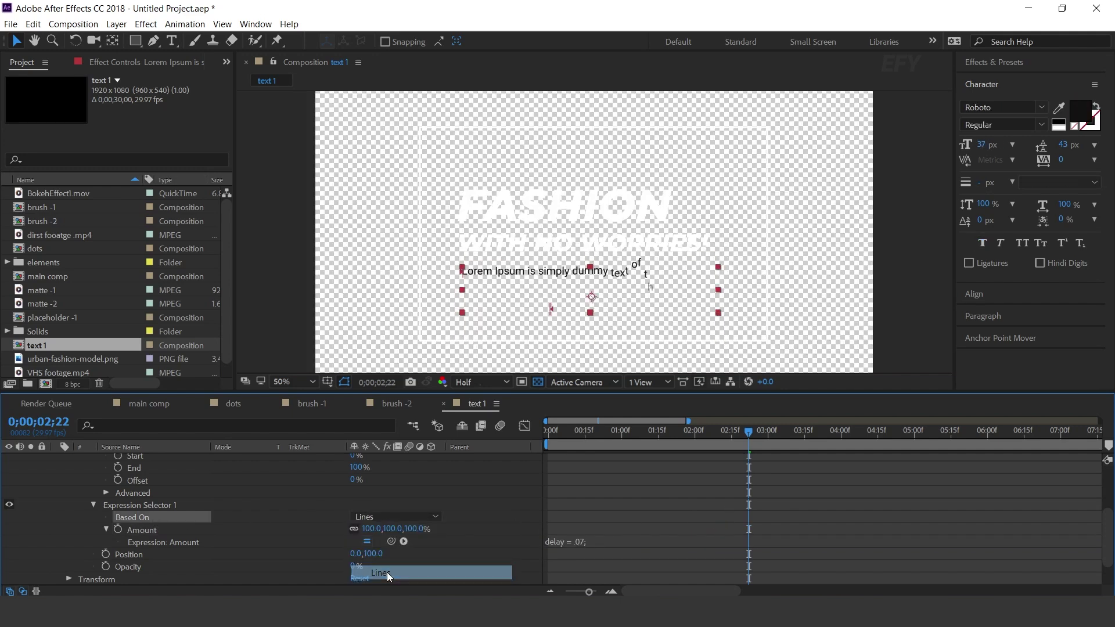
{"action": "left_click", "coordinate": [841, 478]}
{"action": "key", "text": "space"}
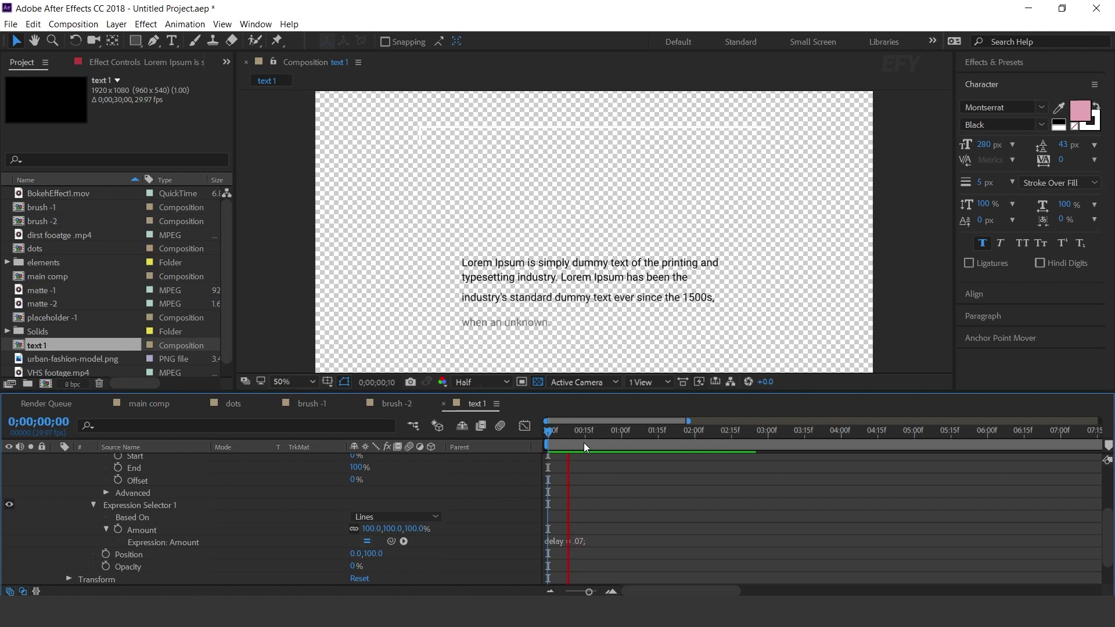
{"action": "key", "text": "space"}
Step: Collapse the Lorem Ipsum layer, shift its start to about 24 frames and preview the staggered text
{"action": "scroll", "coordinate": [213, 505], "scroll_direction": "up", "scroll_amount": 3}
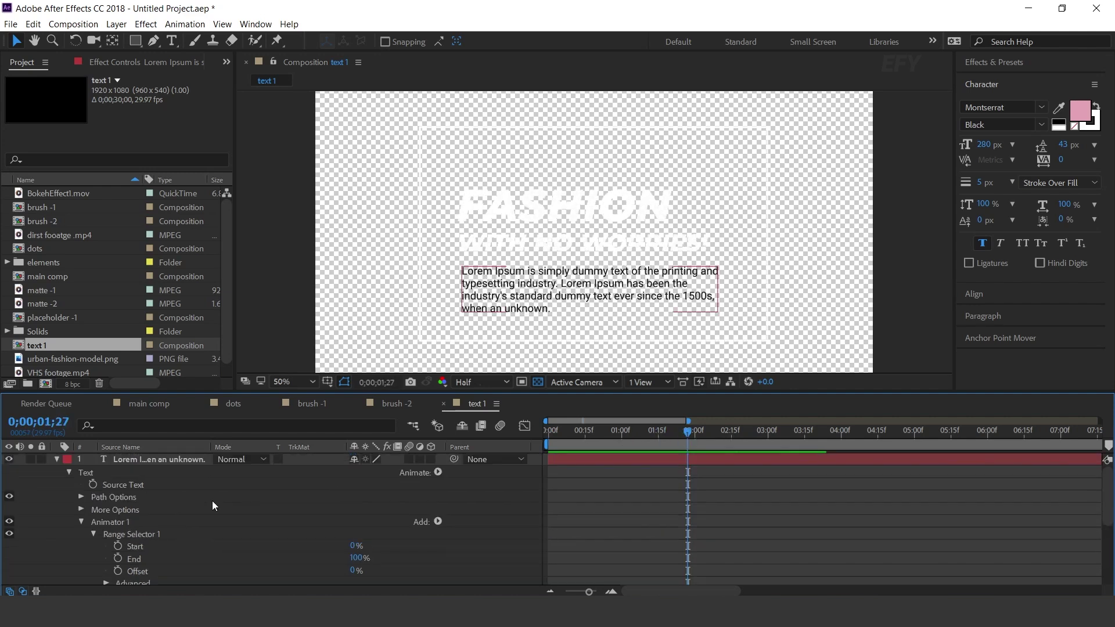
{"action": "left_click", "coordinate": [57, 460]}
{"action": "left_click_drag", "start_coordinate": [607, 460], "coordinate": [667, 458]}
{"action": "left_click", "coordinate": [552, 431]}
{"action": "key", "text": "space"}
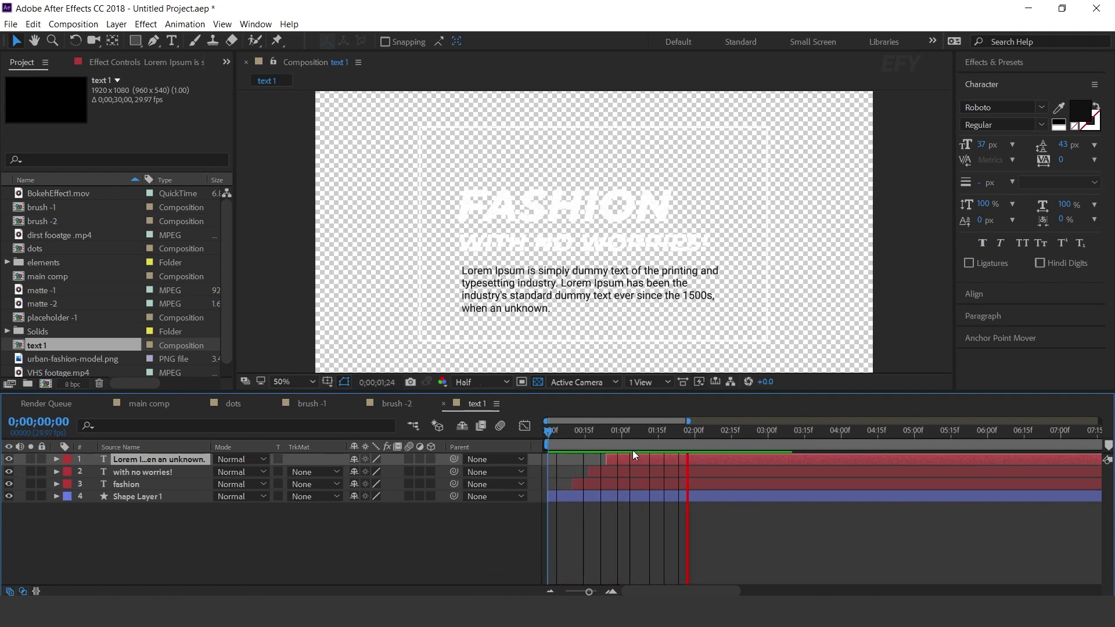
{"action": "left_click", "coordinate": [571, 434]}
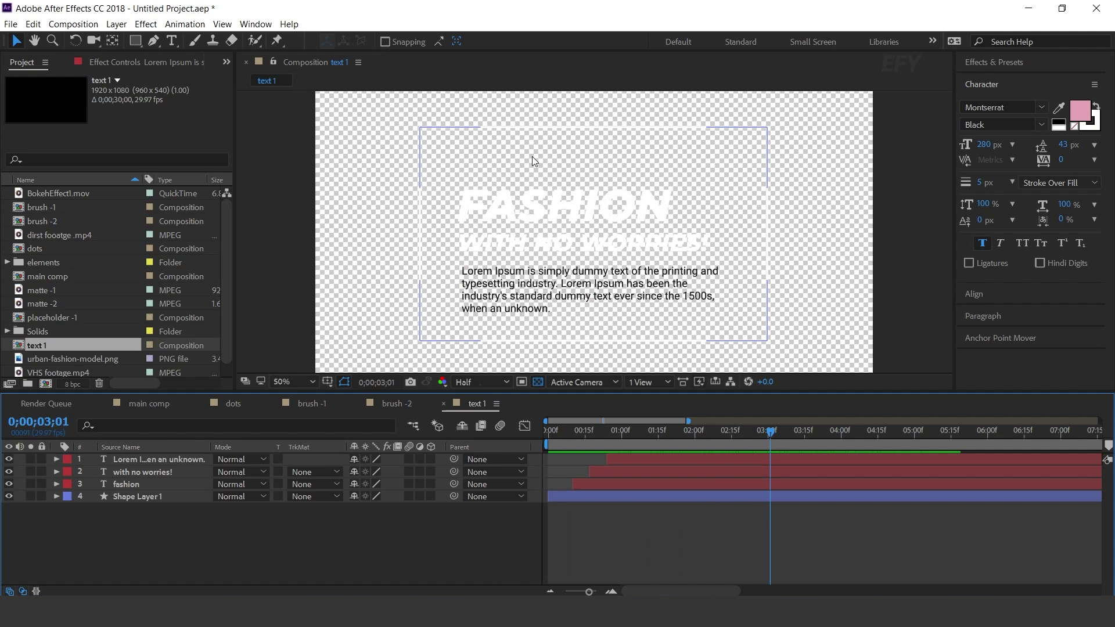
Step: Activate the Rounded Rectangle tool and set the shape stroke to None
{"action": "left_click_drag", "start_coordinate": [135, 41], "coordinate": [204, 59]}
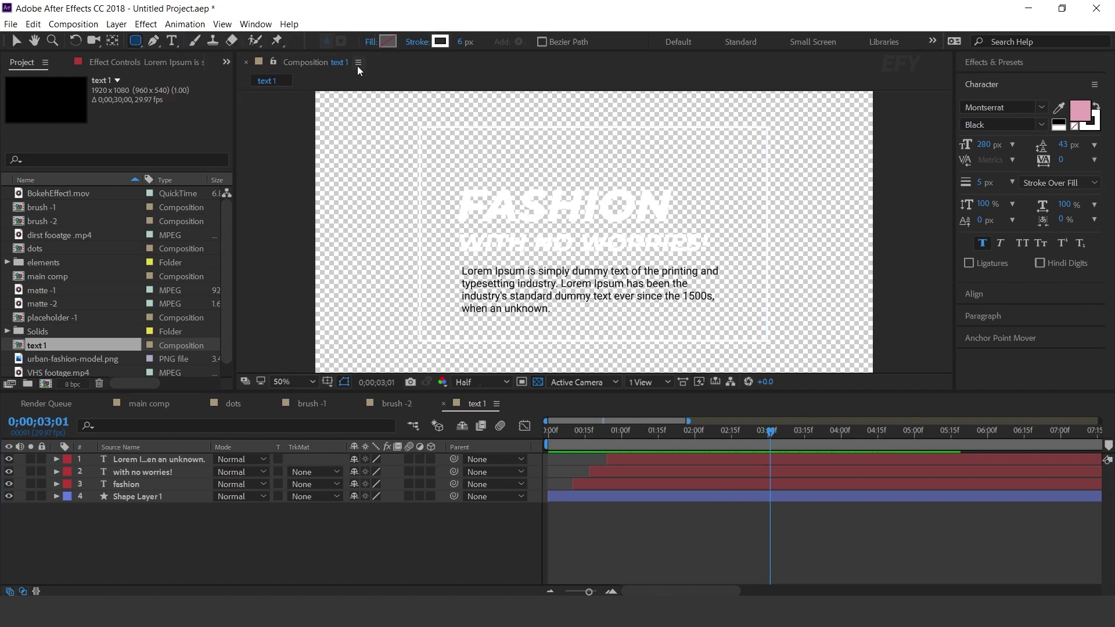
{"action": "left_click", "coordinate": [420, 40]}
{"action": "left_click", "coordinate": [175, 98]}
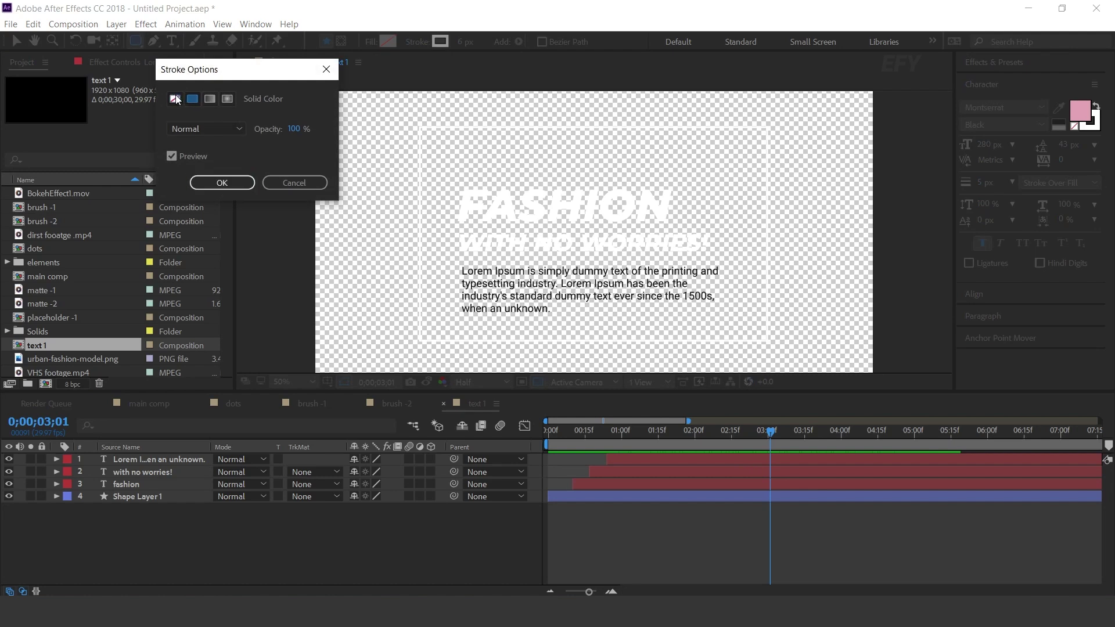
{"action": "left_click", "coordinate": [222, 182]}
Step: Set the shape fill to orange and draw a bar about 774 by 62 px just above the FASHION title
{"action": "left_click", "coordinate": [387, 41]}
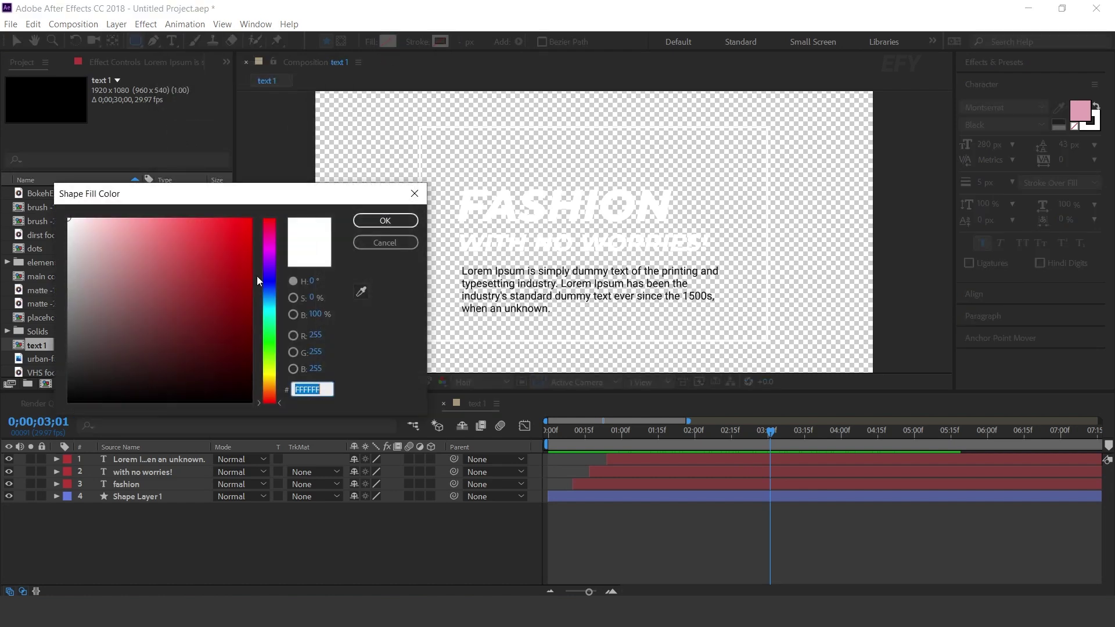
{"action": "left_click", "coordinate": [267, 389]}
{"action": "left_click_drag", "start_coordinate": [214, 229], "coordinate": [195, 220]}
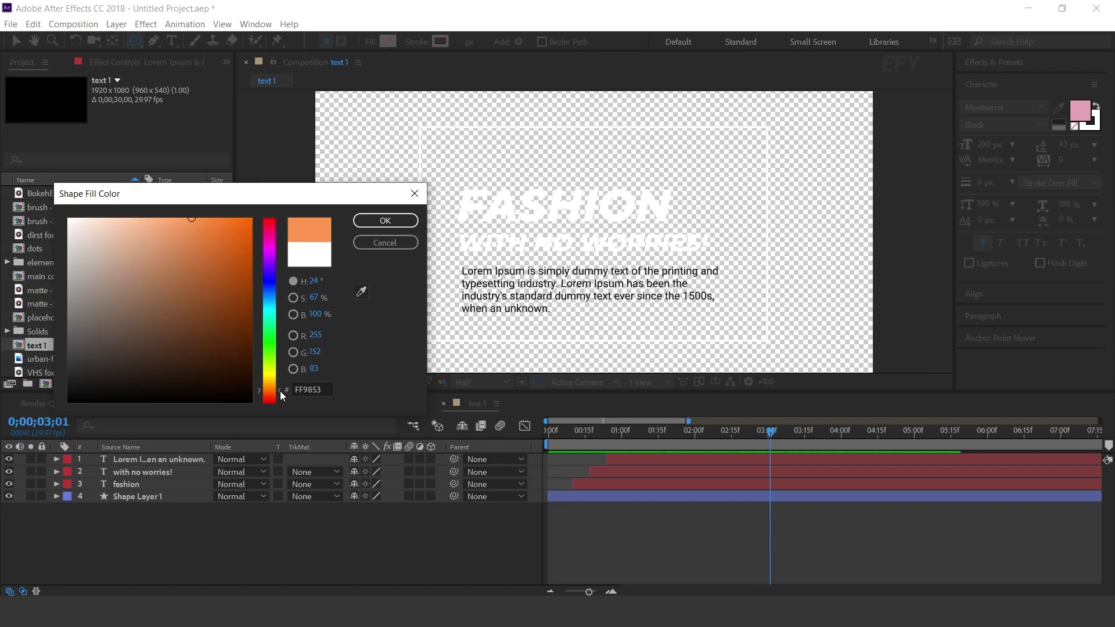
{"action": "left_click_drag", "start_coordinate": [280, 391], "coordinate": [280, 387]}
{"action": "left_click_drag", "start_coordinate": [217, 226], "coordinate": [212, 215]}
{"action": "left_click", "coordinate": [395, 223]}
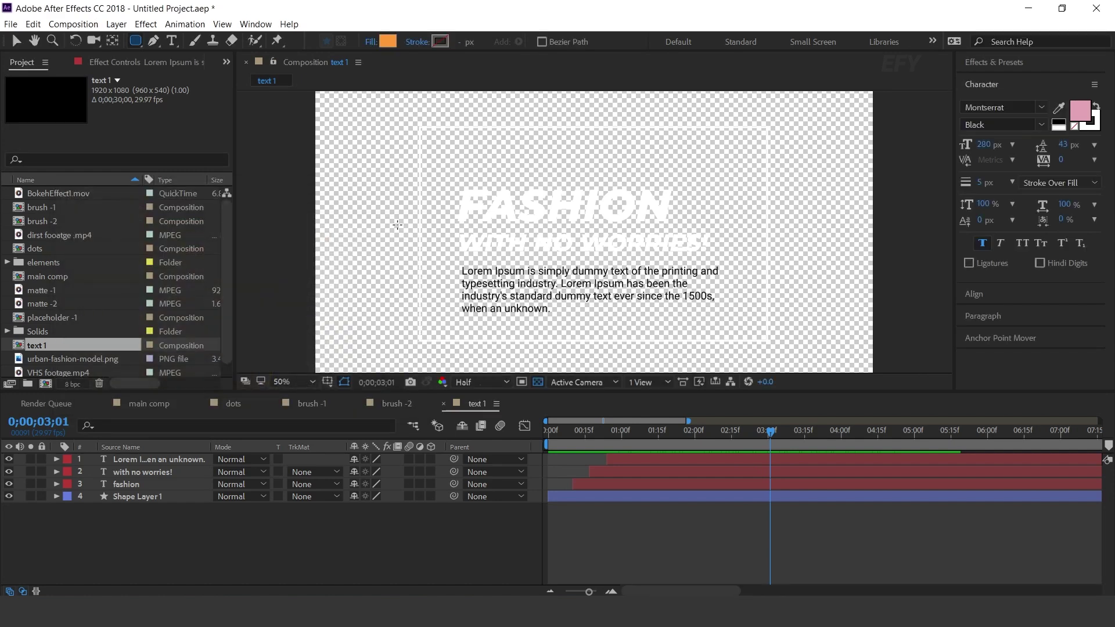
{"action": "left_click_drag", "start_coordinate": [461, 152], "coordinate": [686, 173]}
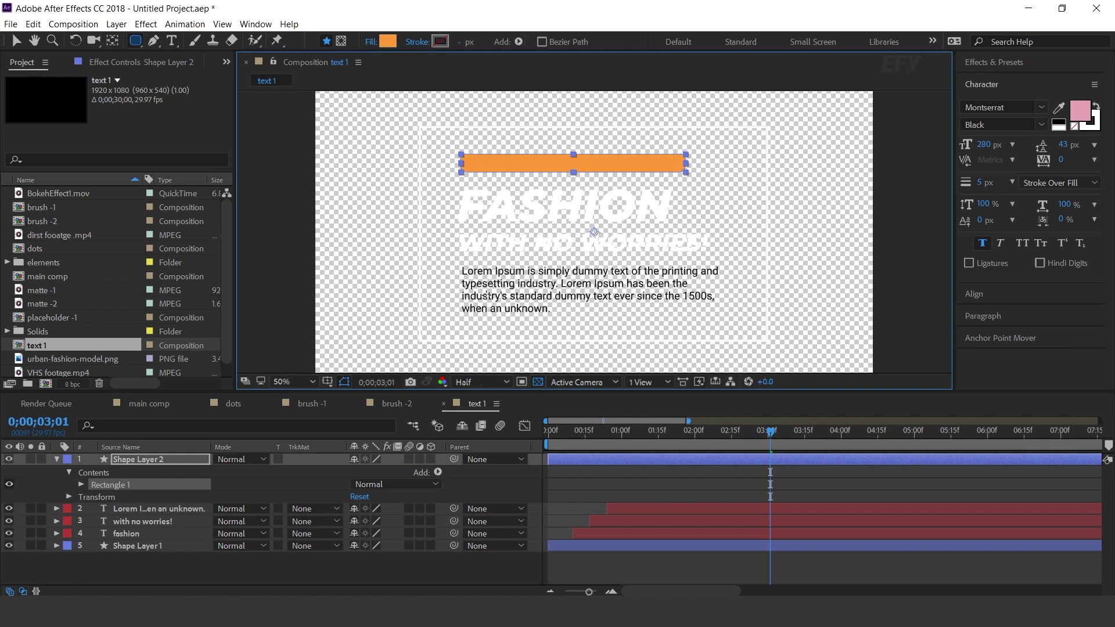
Step: Set the roundness of the orange bar's rectangle path to 100
{"action": "left_click", "coordinate": [81, 485]}
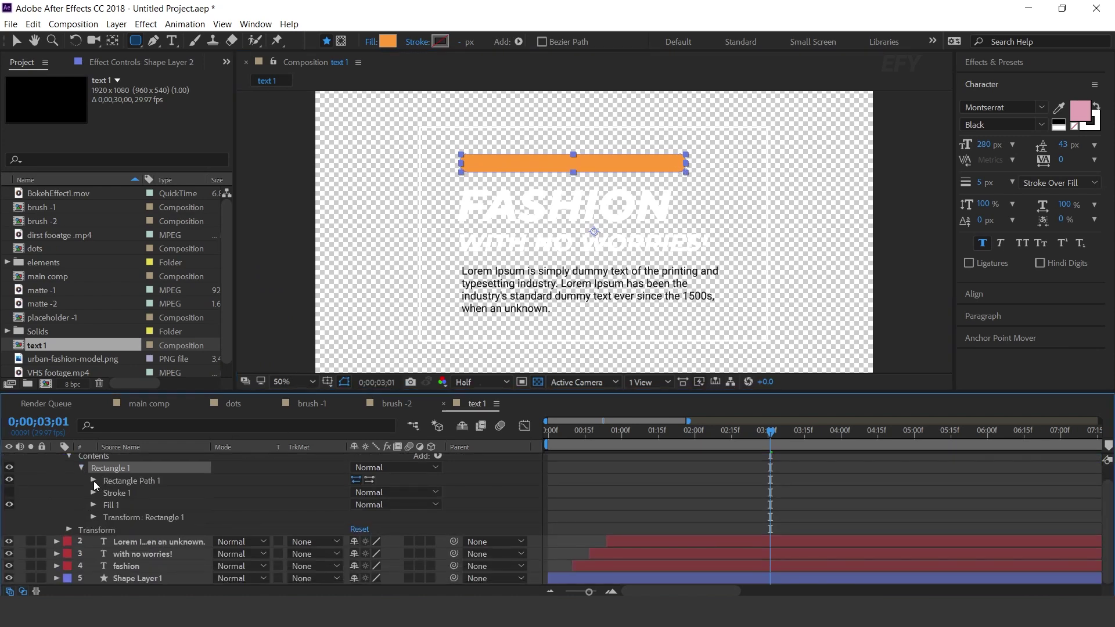
{"action": "left_click", "coordinate": [94, 481]}
{"action": "left_click", "coordinate": [163, 520]}
{"action": "left_click", "coordinate": [357, 516]}
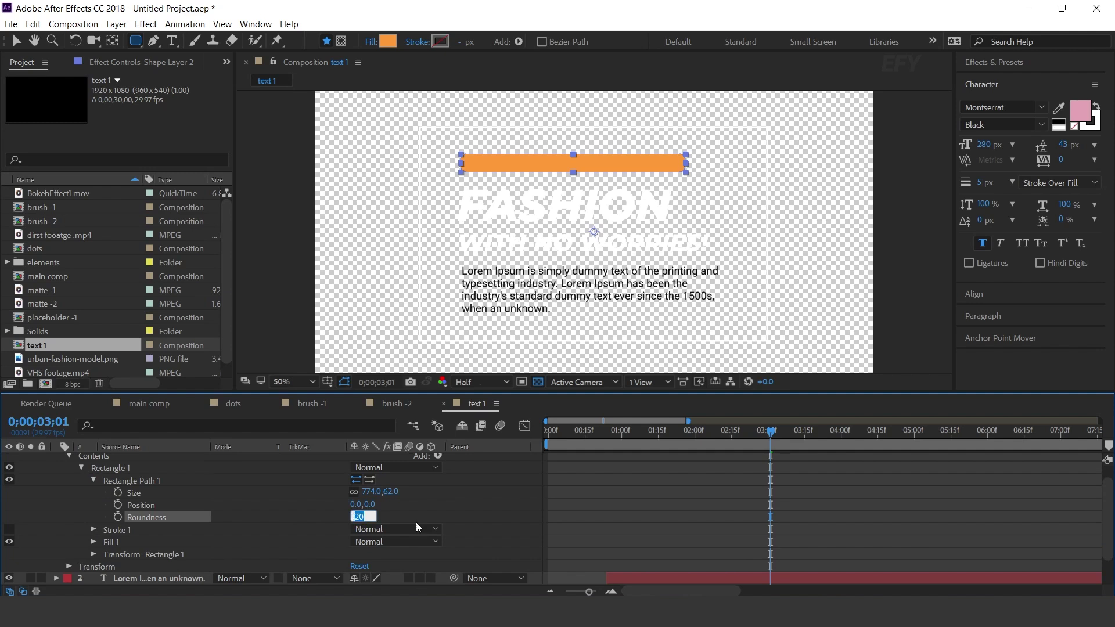
{"action": "type", "text": "100"}
{"action": "key", "text": "Return"}
{"action": "left_click", "coordinate": [618, 509]}
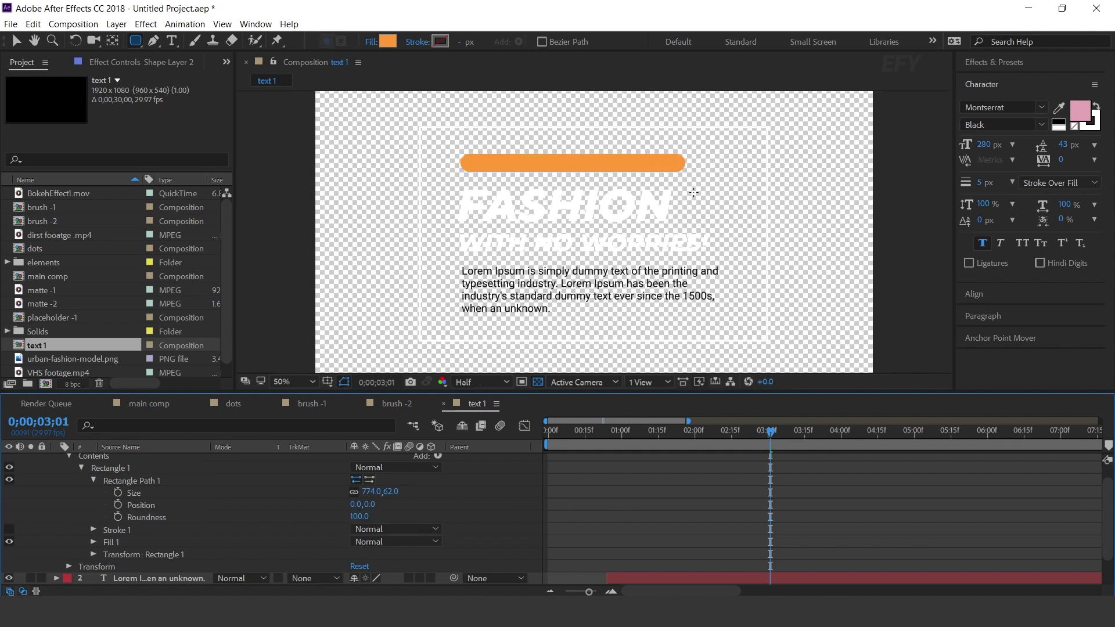
Step: Add a 100% Scale keyframe to the orange bar's layer at 0;00;01;01
{"action": "key", "text": "v"}
{"action": "scroll", "coordinate": [620, 162], "scroll_direction": "up", "scroll_amount": 1}
{"action": "left_click_drag", "start_coordinate": [620, 162], "coordinate": [649, 317]}
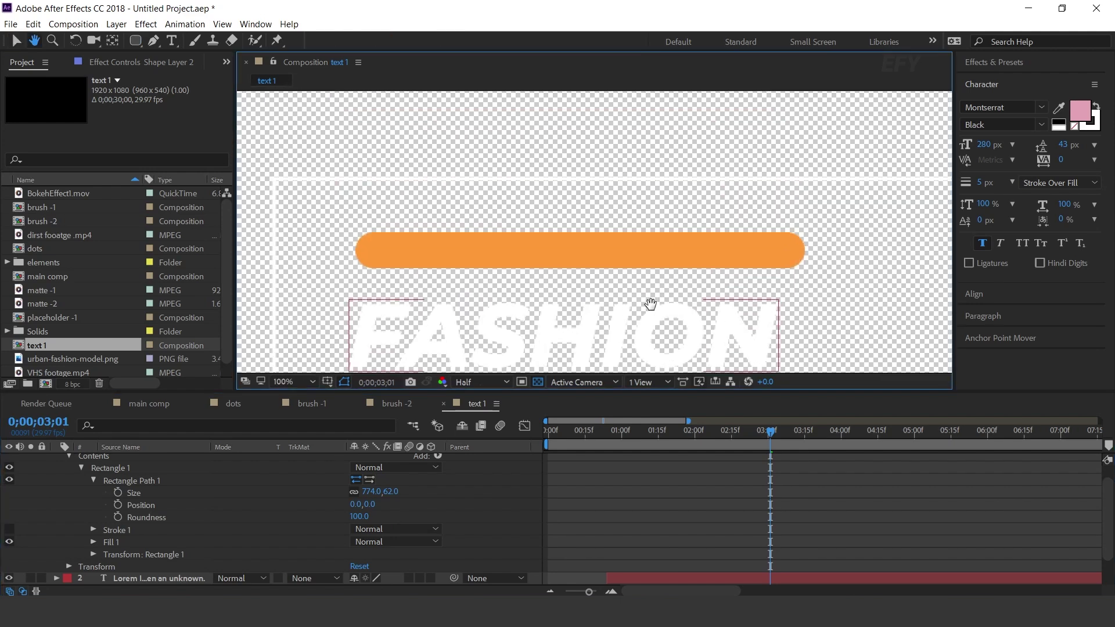
{"action": "key", "text": "v"}
{"action": "left_click", "coordinate": [525, 259]}
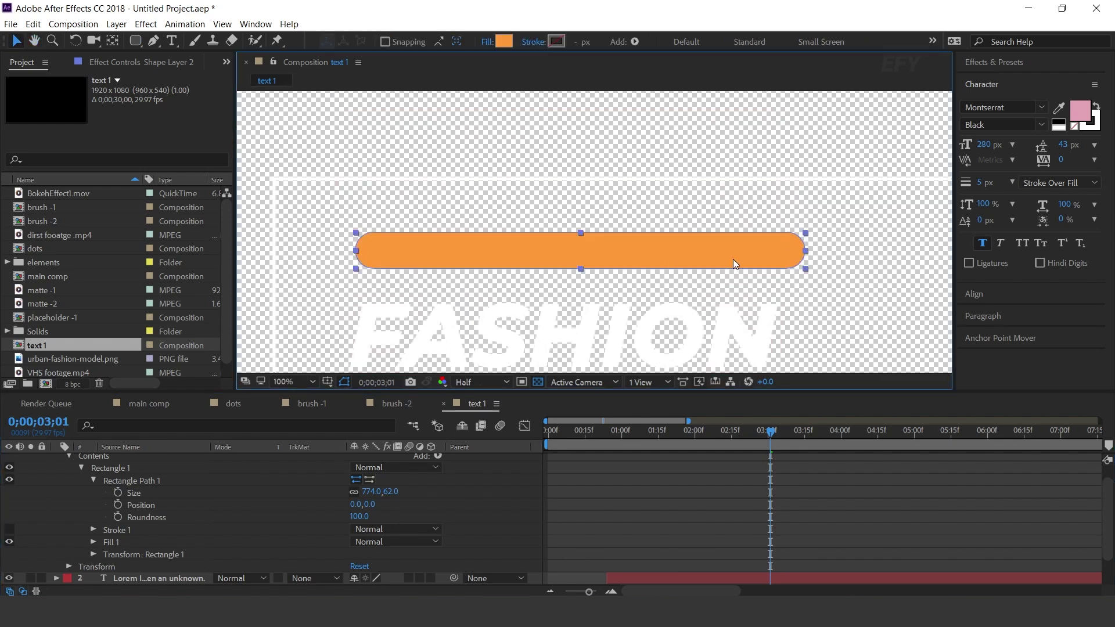
{"action": "scroll", "coordinate": [156, 580], "scroll_direction": "up", "scroll_amount": 1}
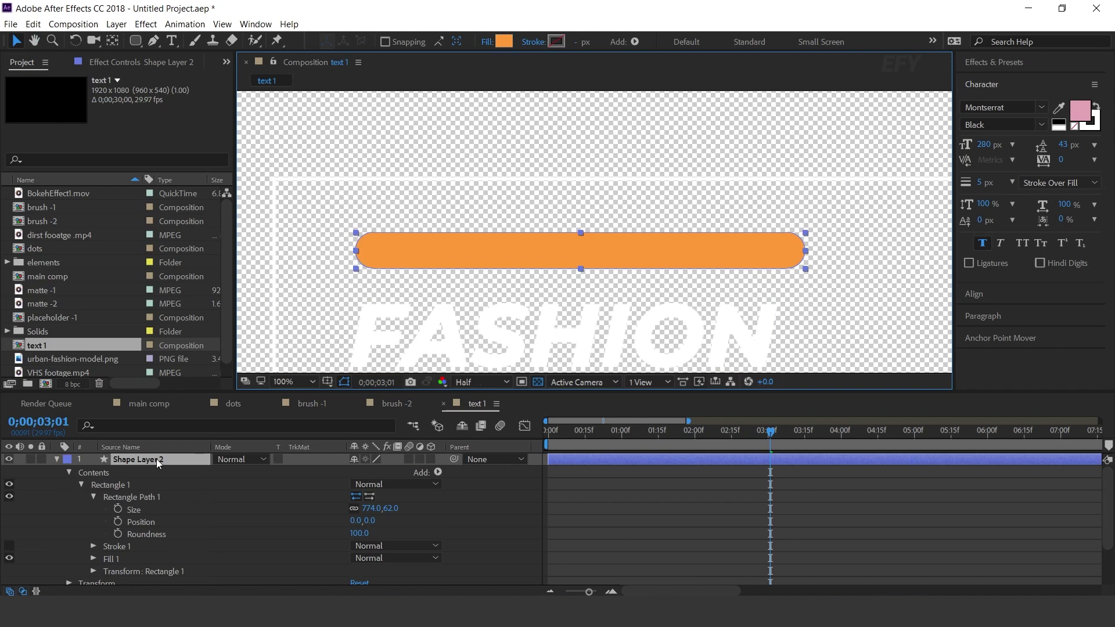
{"action": "key", "text": "s"}
{"action": "left_click_drag", "start_coordinate": [566, 444], "coordinate": [623, 445]}
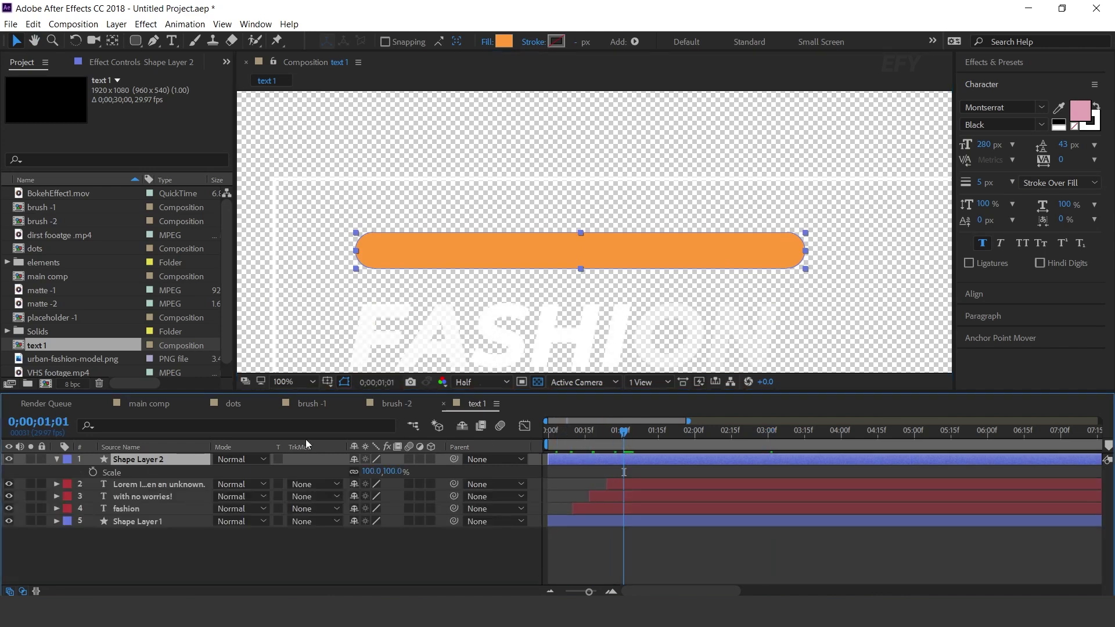
{"action": "left_click", "coordinate": [93, 472]}
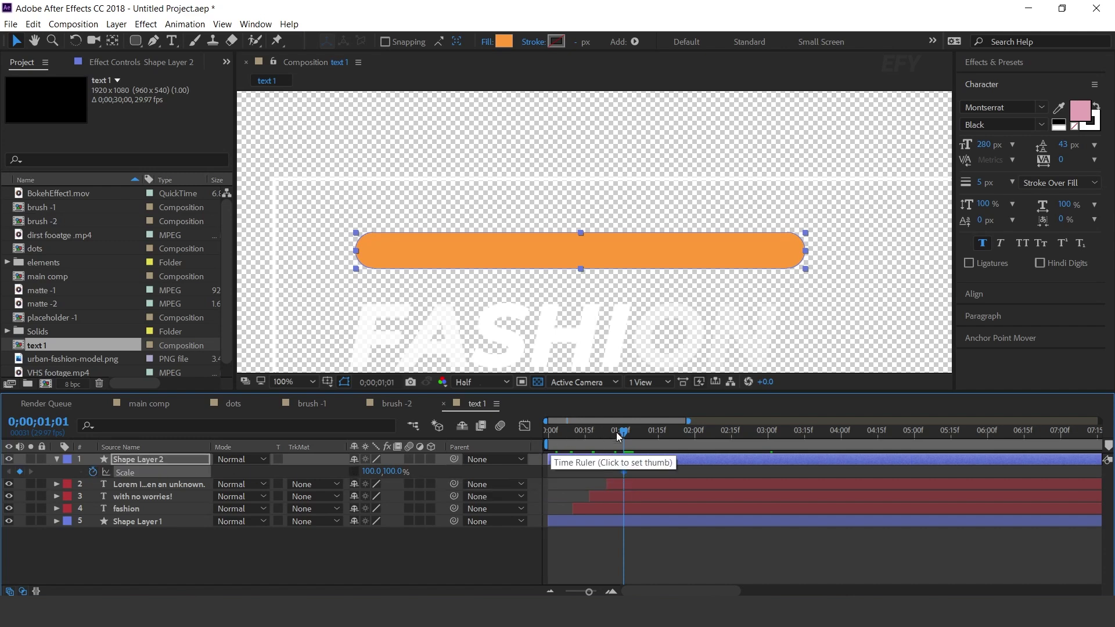
Step: Keyframe the orange bar's Scale at 0;00;00;00 to 0% horizontally and 100% vertically
{"action": "left_click", "coordinate": [548, 442]}
{"action": "left_click", "coordinate": [371, 472]}
{"action": "type", "text": "0"}
{"action": "key", "text": "Return"}
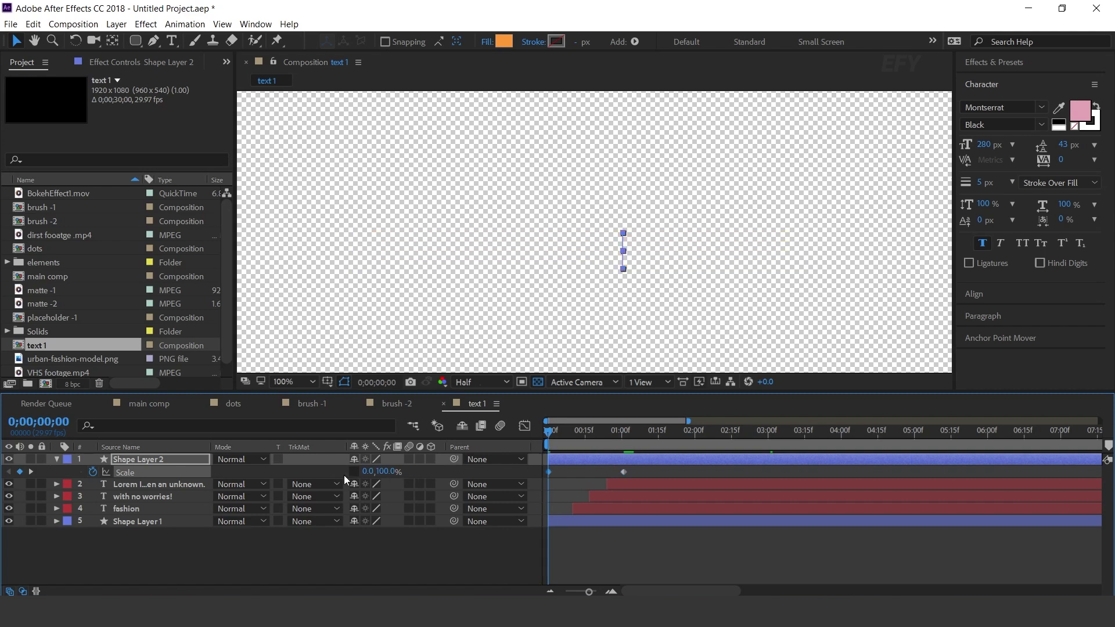
Step: Apply Easy Ease to both Scale keyframes of the orange bar
{"action": "left_click_drag", "start_coordinate": [546, 468], "coordinate": [650, 472]}
{"action": "right_click", "coordinate": [623, 472]}
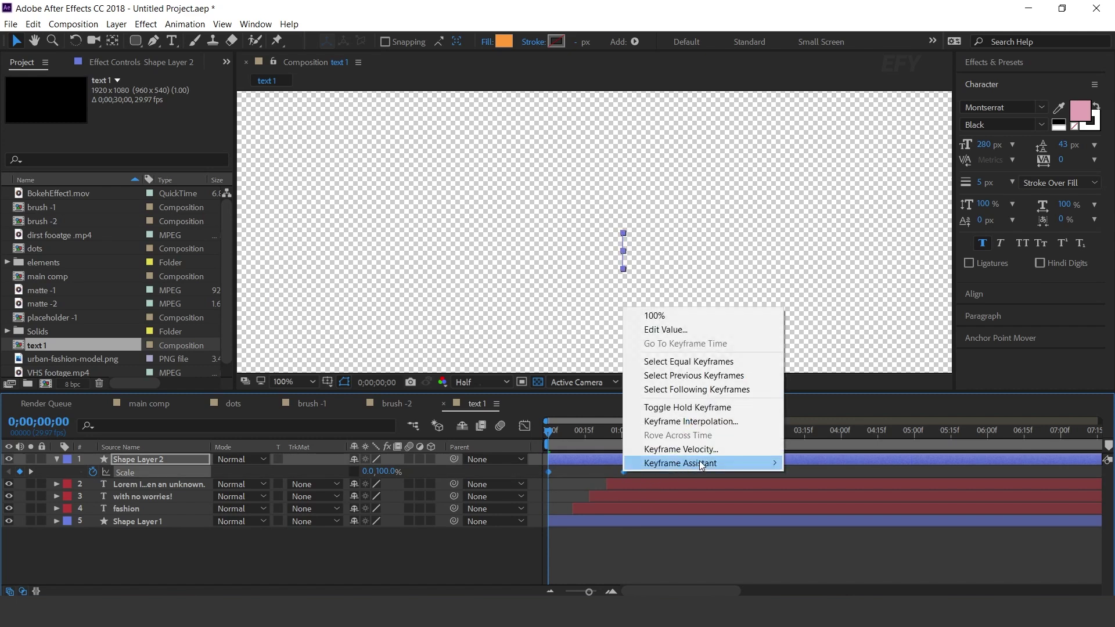
{"action": "mouse_move", "coordinate": [726, 460]}
{"action": "left_click", "coordinate": [866, 506]}
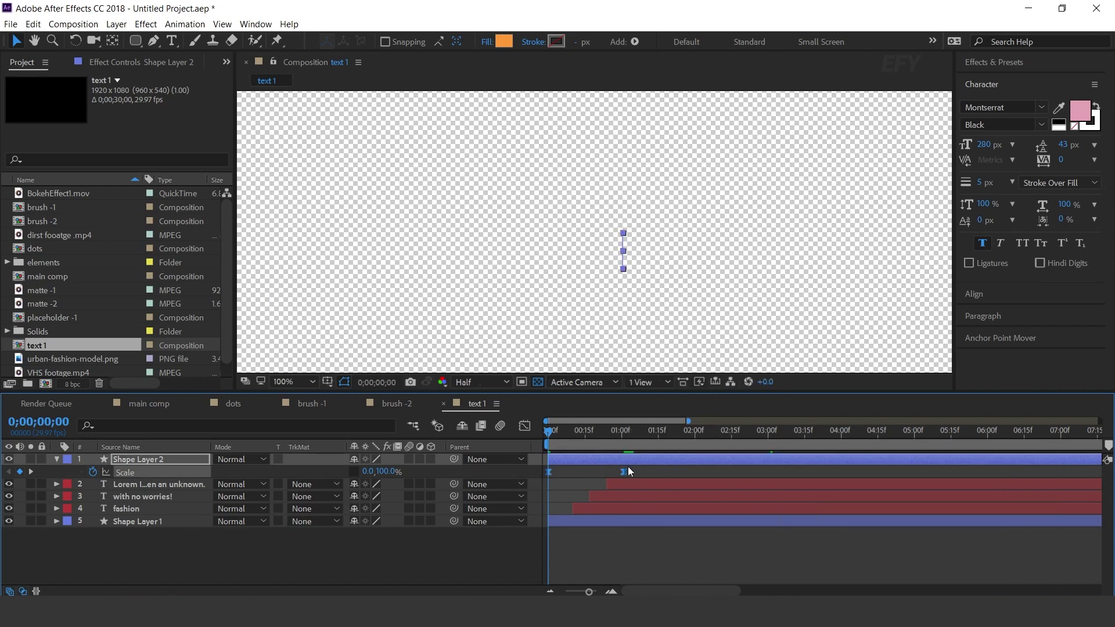
Step: Reshape the bar's Scale speed graph so it peaks early and eases out slowly, and preview the animation
{"action": "left_click", "coordinate": [524, 427]}
{"action": "left_click_drag", "start_coordinate": [599, 557], "coordinate": [586, 556]}
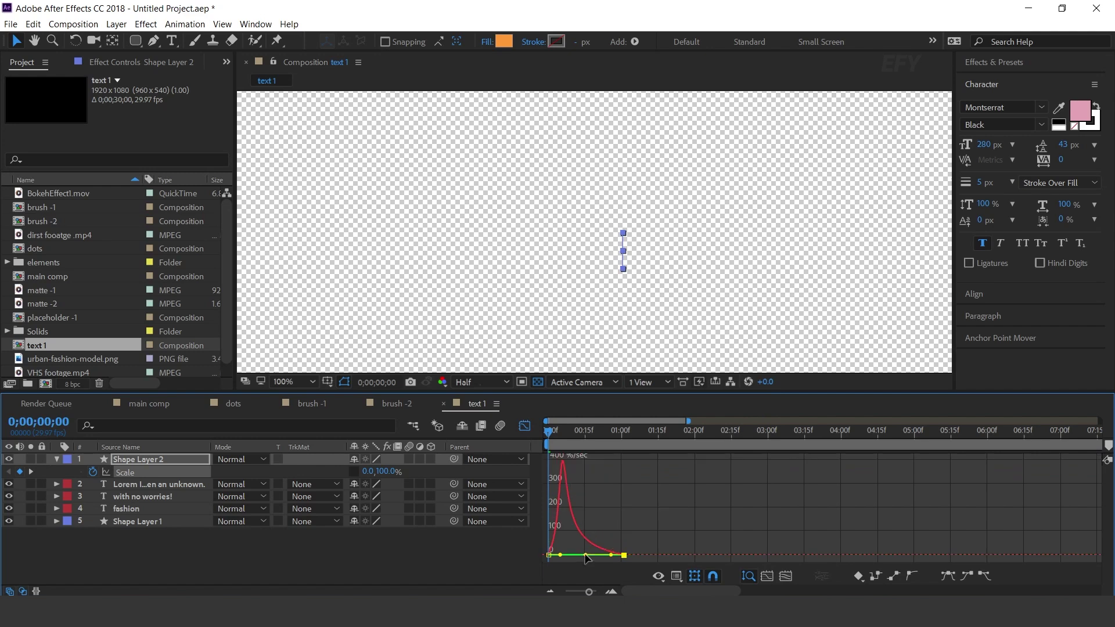
{"action": "left_click", "coordinate": [524, 427]}
{"action": "key", "text": "space"}
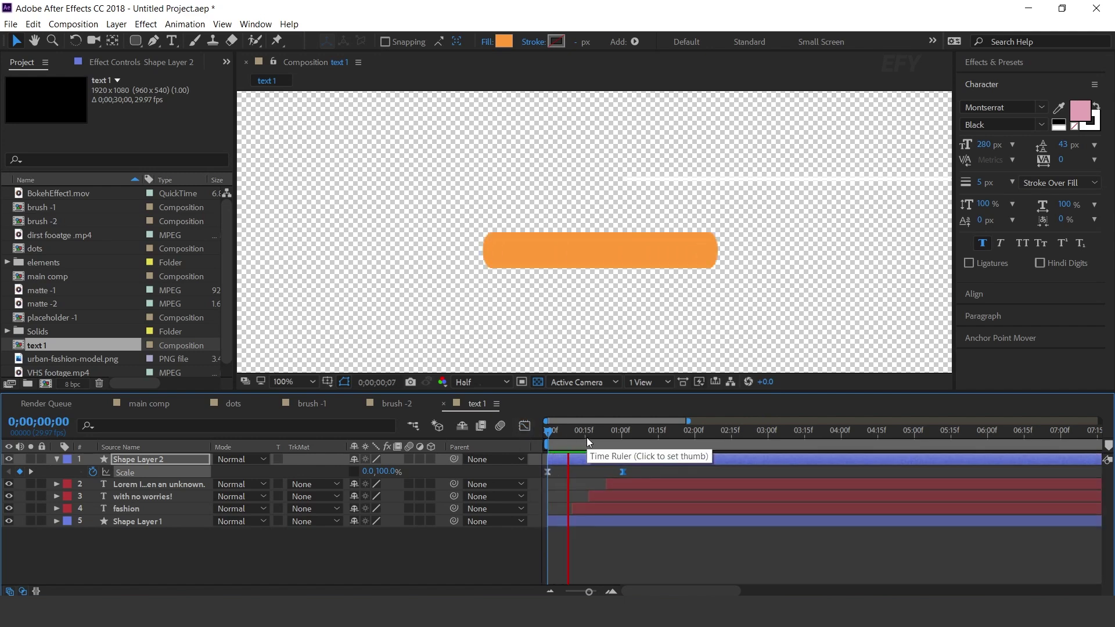
{"action": "left_click_drag", "start_coordinate": [630, 436], "coordinate": [640, 437]}
{"action": "left_click", "coordinate": [402, 560]}
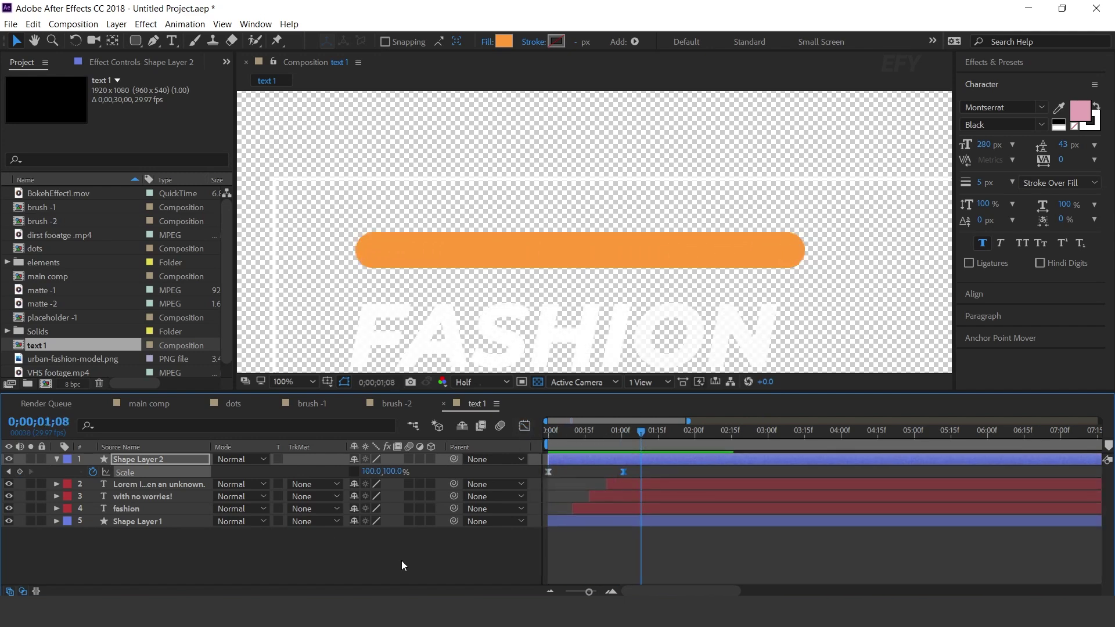
{"action": "left_click", "coordinate": [171, 40]}
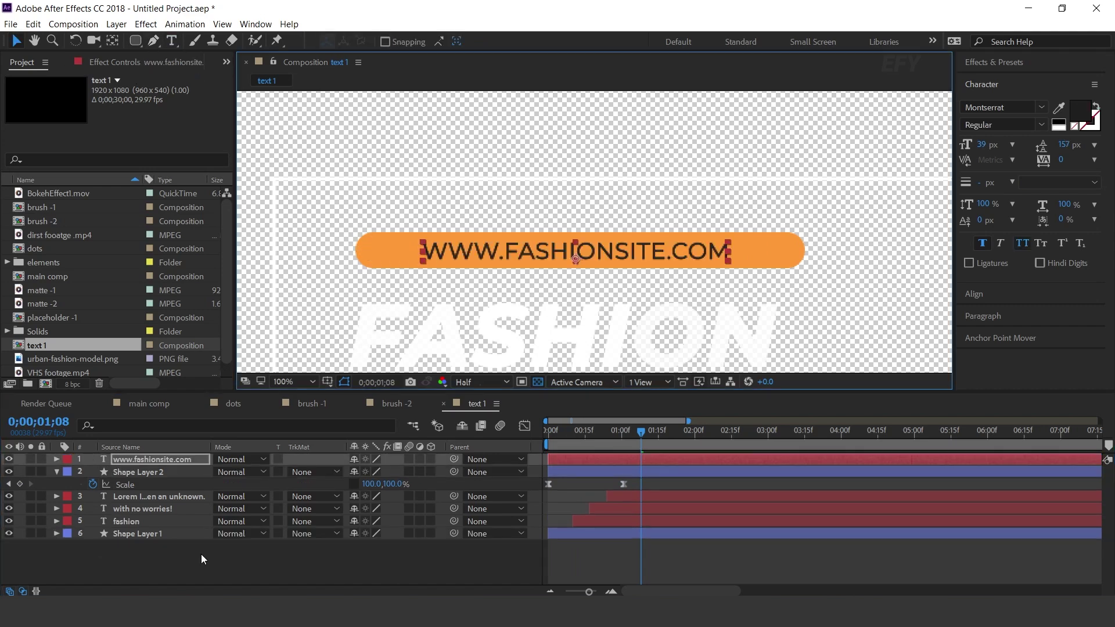
{"action": "left_click", "coordinate": [201, 554]}
{"action": "left_click", "coordinate": [56, 472]}
{"action": "left_click", "coordinate": [146, 472]}
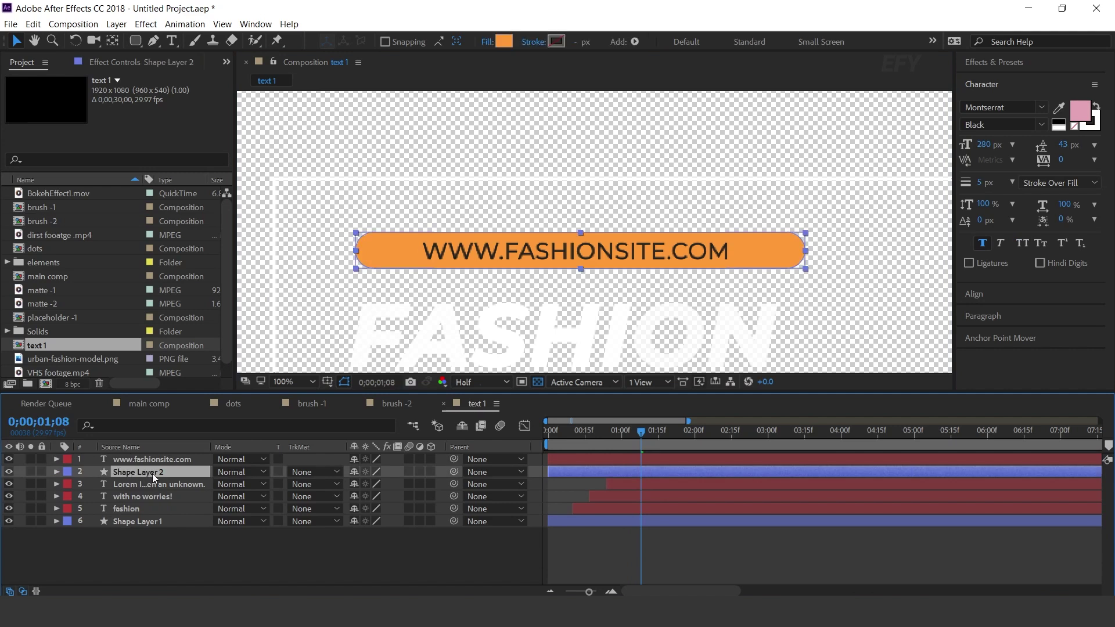
{"action": "key", "text": "ctrl+d"}
{"action": "left_click_drag", "start_coordinate": [164, 475], "coordinate": [160, 463]}
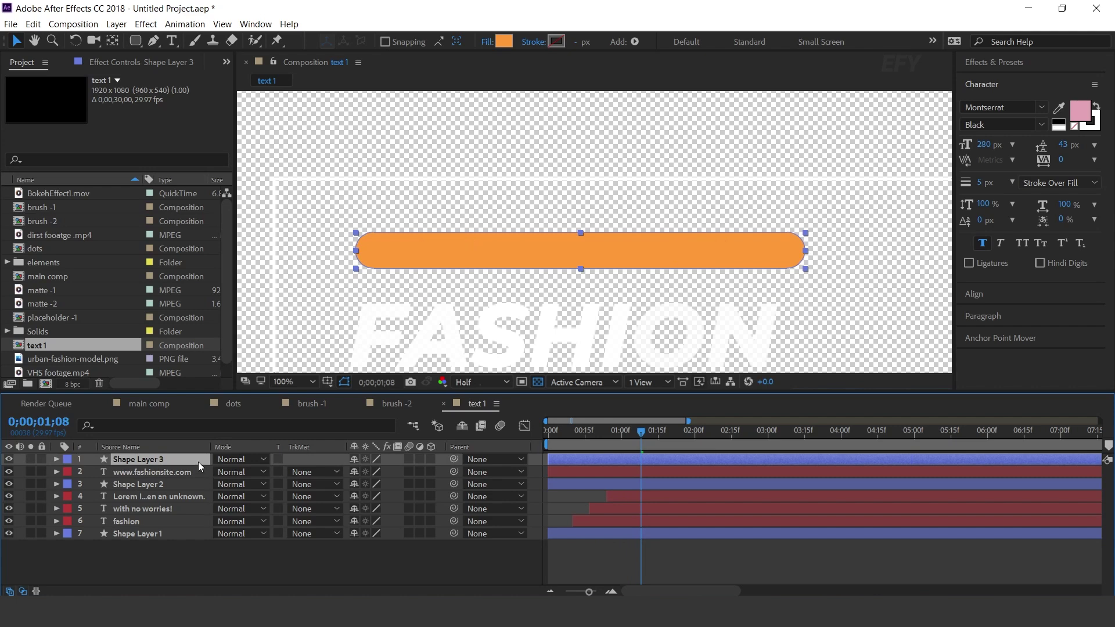
{"action": "left_click", "coordinate": [152, 474]}
{"action": "left_click", "coordinate": [305, 472]}
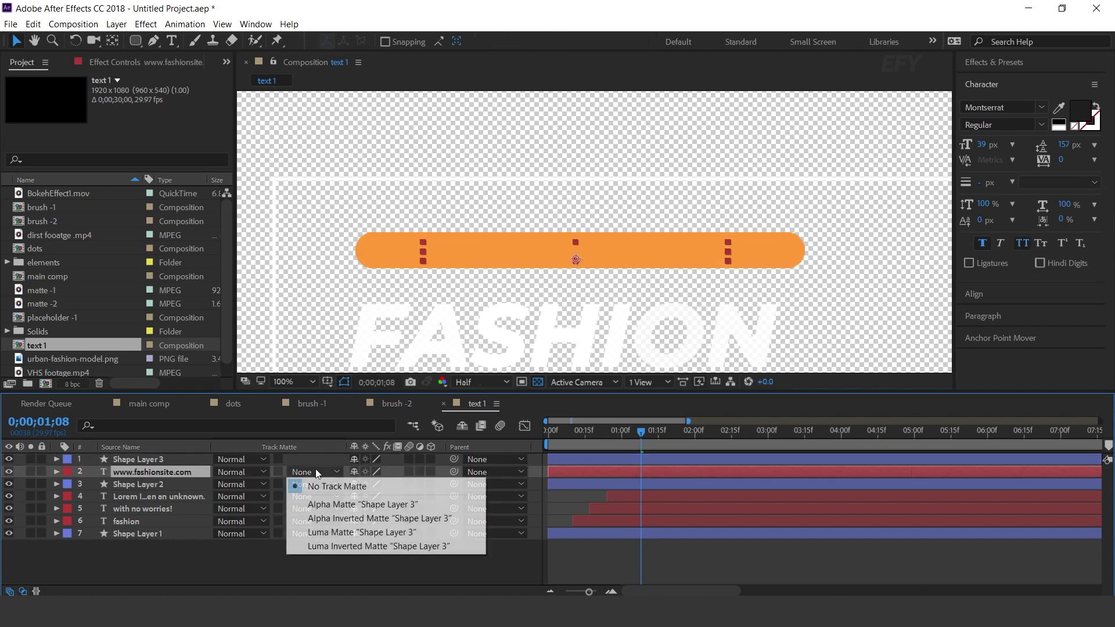
{"action": "left_click", "coordinate": [330, 502]}
{"action": "left_click_drag", "start_coordinate": [586, 434], "coordinate": [542, 438]}
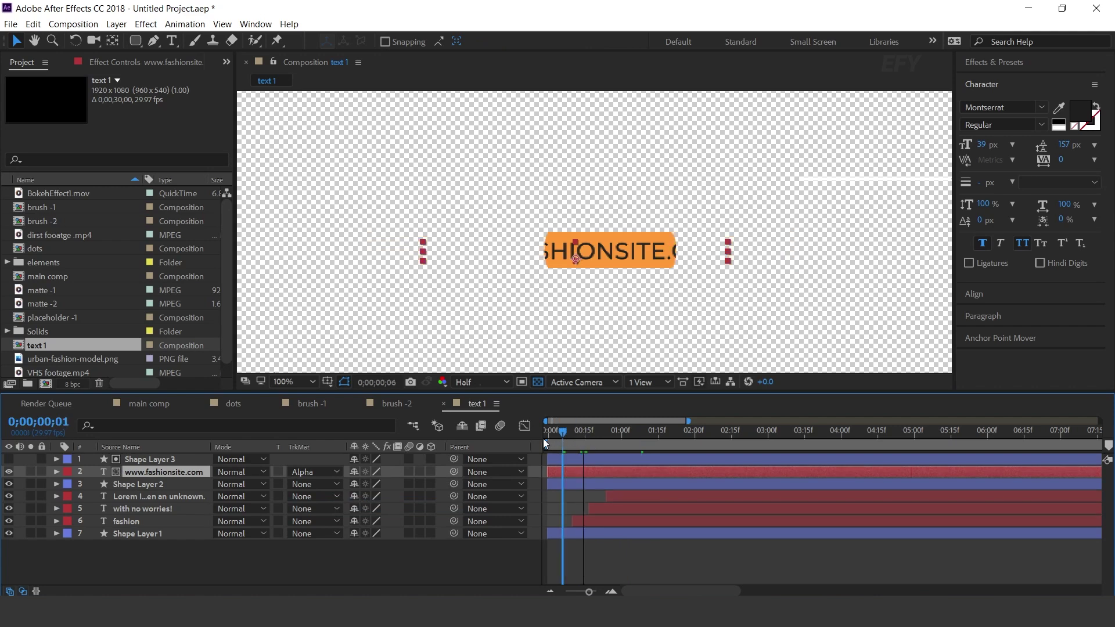
{"action": "key", "text": "space"}
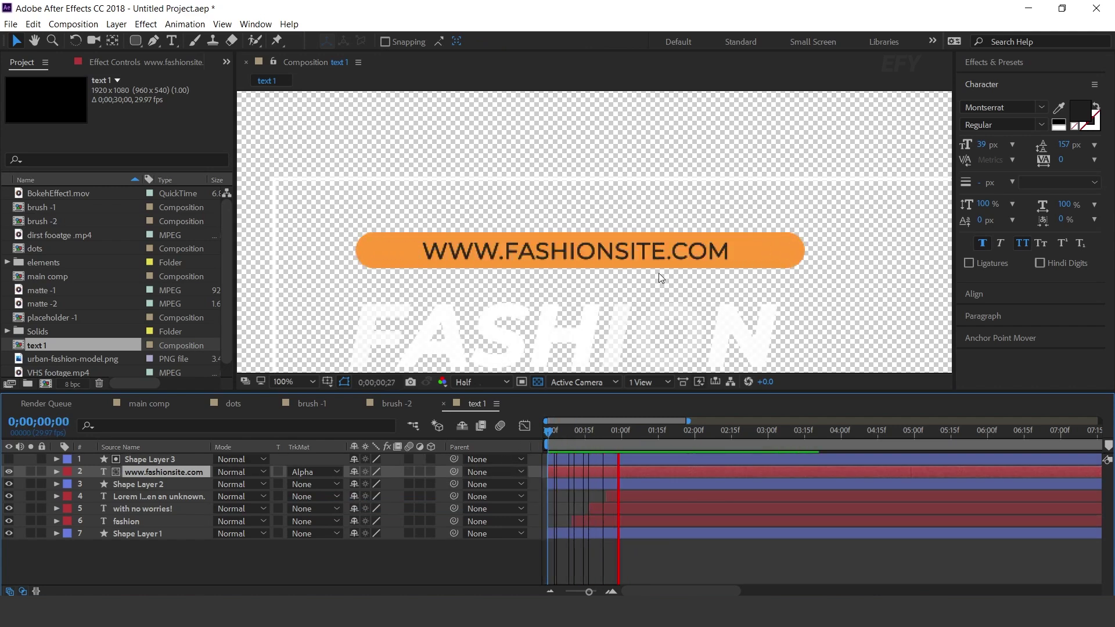
Step: Shift the website text layer and both bar layers together to start at about 11 frames
{"action": "left_click", "coordinate": [614, 482]}
{"action": "left_click", "coordinate": [614, 459], "text": "shift"}
{"action": "left_click_drag", "start_coordinate": [617, 485], "coordinate": [646, 483]}
Step: Preview the full text 1 animation from the start with the whole composition in view
{"action": "scroll", "coordinate": [646, 238], "scroll_direction": "down", "scroll_amount": 1}
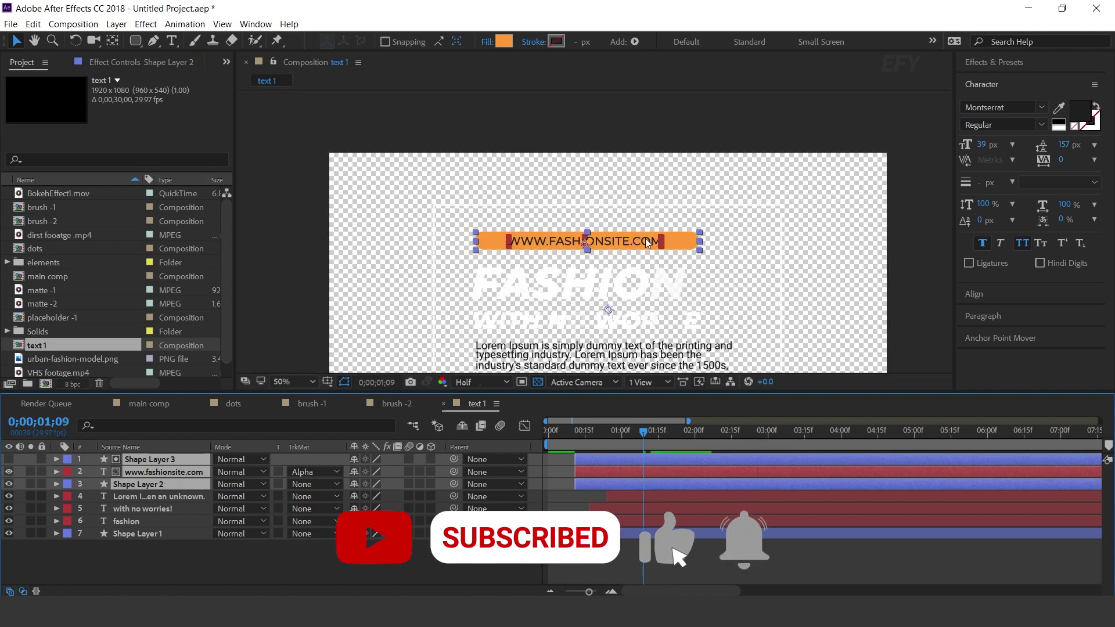
{"action": "key", "text": "space"}
{"action": "left_click_drag", "start_coordinate": [754, 301], "coordinate": [744, 254]}
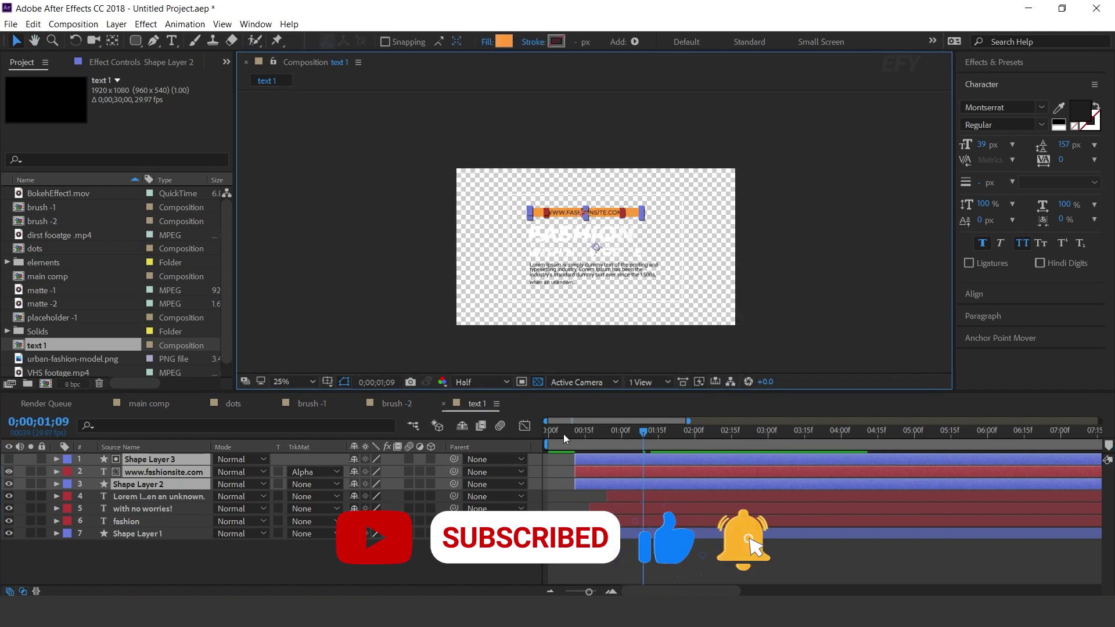
{"action": "left_click_drag", "start_coordinate": [563, 434], "coordinate": [545, 434]}
{"action": "key", "text": "space"}
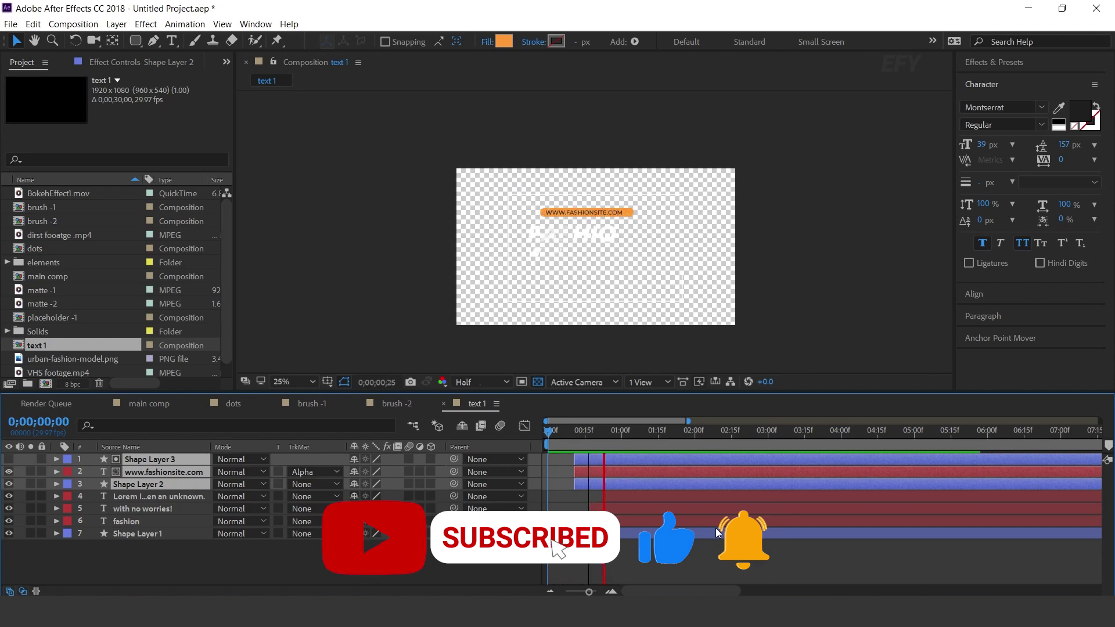
{"action": "left_click_drag", "start_coordinate": [699, 433], "coordinate": [555, 436]}
{"action": "left_click", "coordinate": [498, 567]}
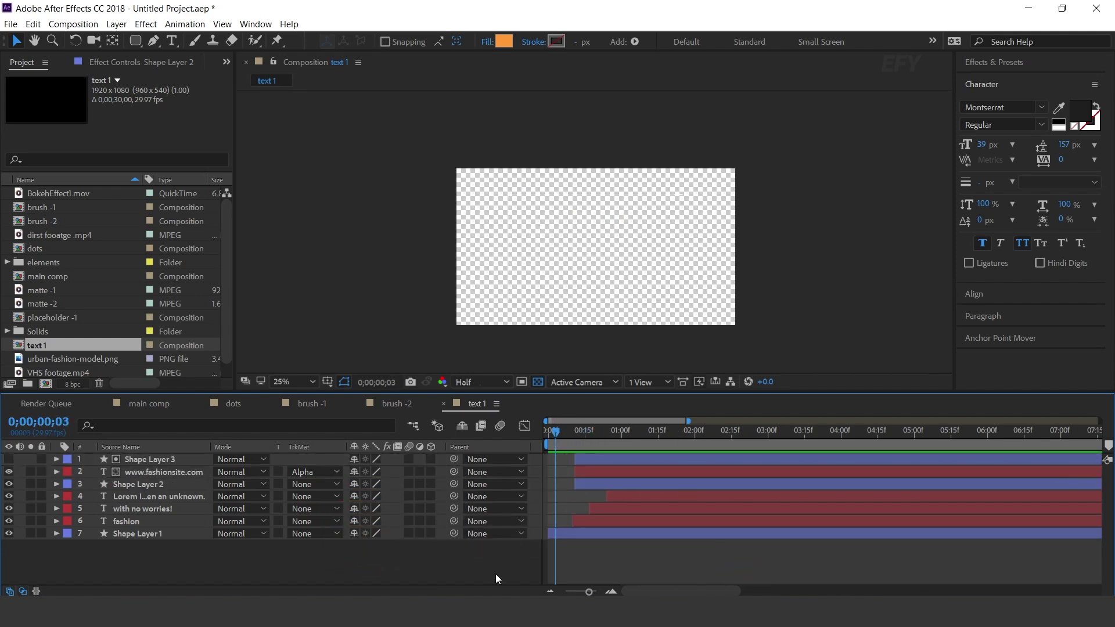
Step: Add the text 1 composition to main comp, placed between the leaf.png layers and BokehEffect1.mov
{"action": "left_click", "coordinate": [149, 403]}
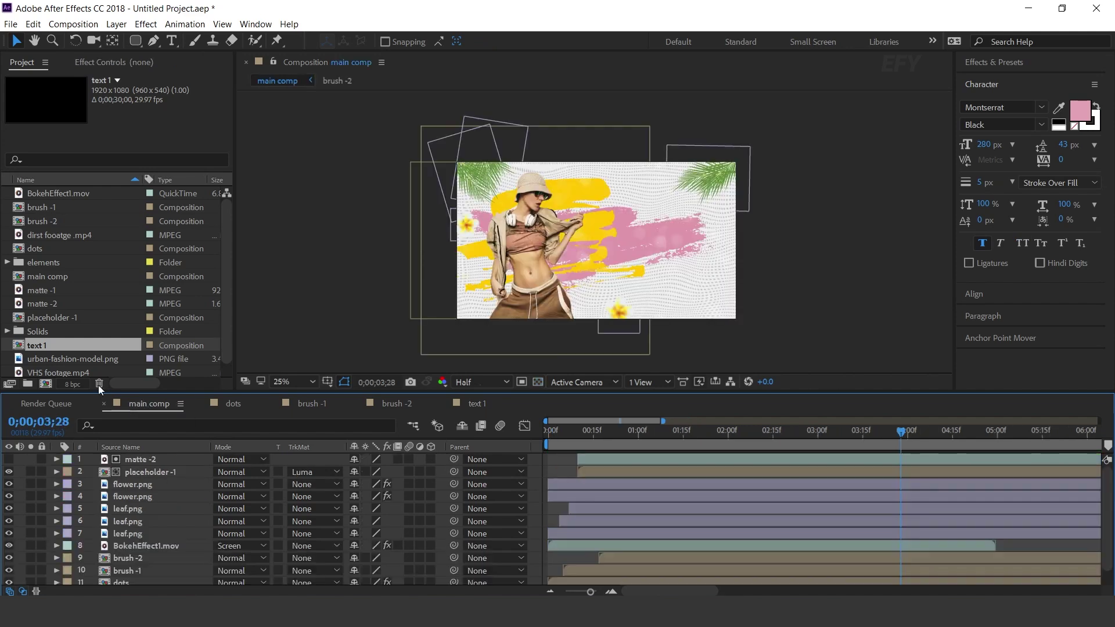
{"action": "left_click_drag", "start_coordinate": [37, 347], "coordinate": [151, 447]}
{"action": "left_click_drag", "start_coordinate": [136, 460], "coordinate": [142, 549]}
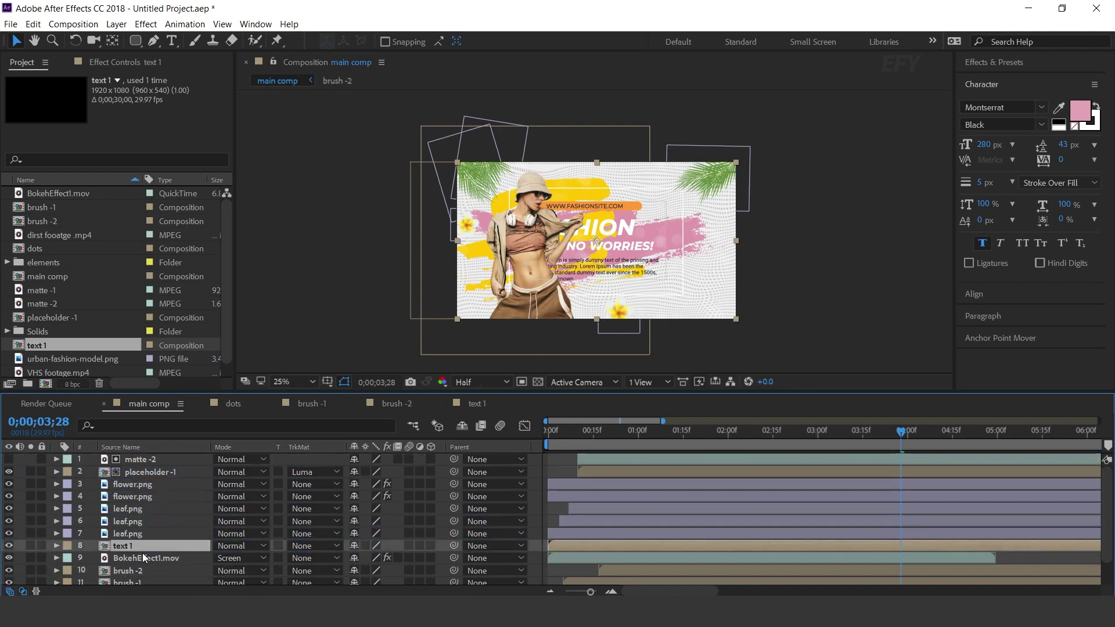
Step: Position the text 1 layer to the right of the model and set its Scale to 90%
{"action": "scroll", "coordinate": [610, 241], "scroll_direction": "up", "scroll_amount": 2}
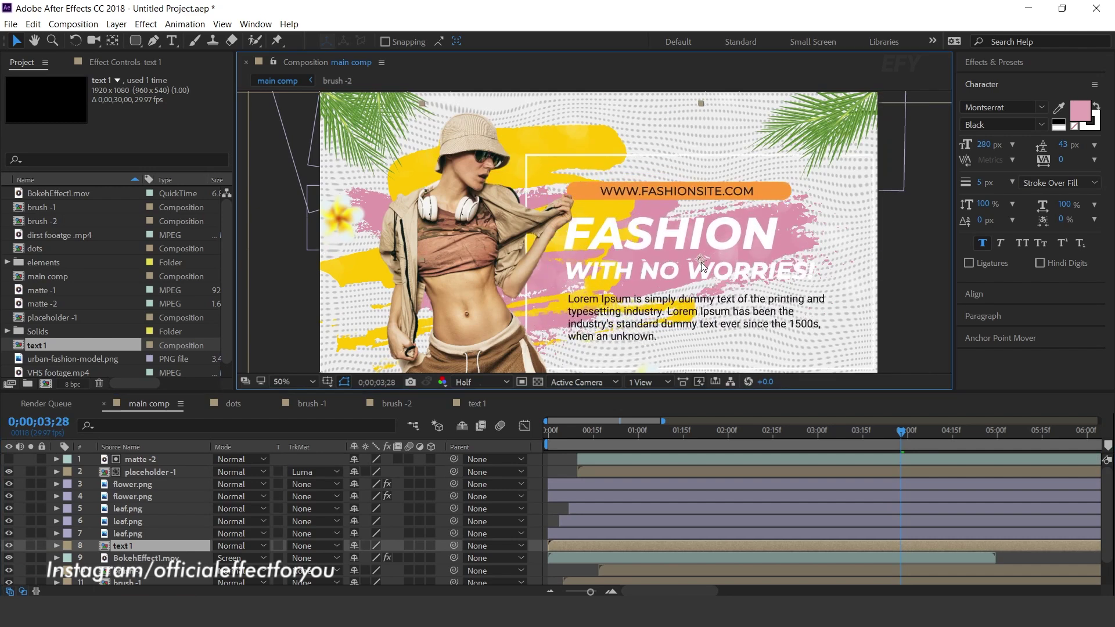
{"action": "scroll", "coordinate": [702, 262], "scroll_direction": "down", "scroll_amount": 2}
{"action": "key", "text": "s"}
{"action": "left_click", "coordinate": [396, 557]}
{"action": "type", "text": "90"}
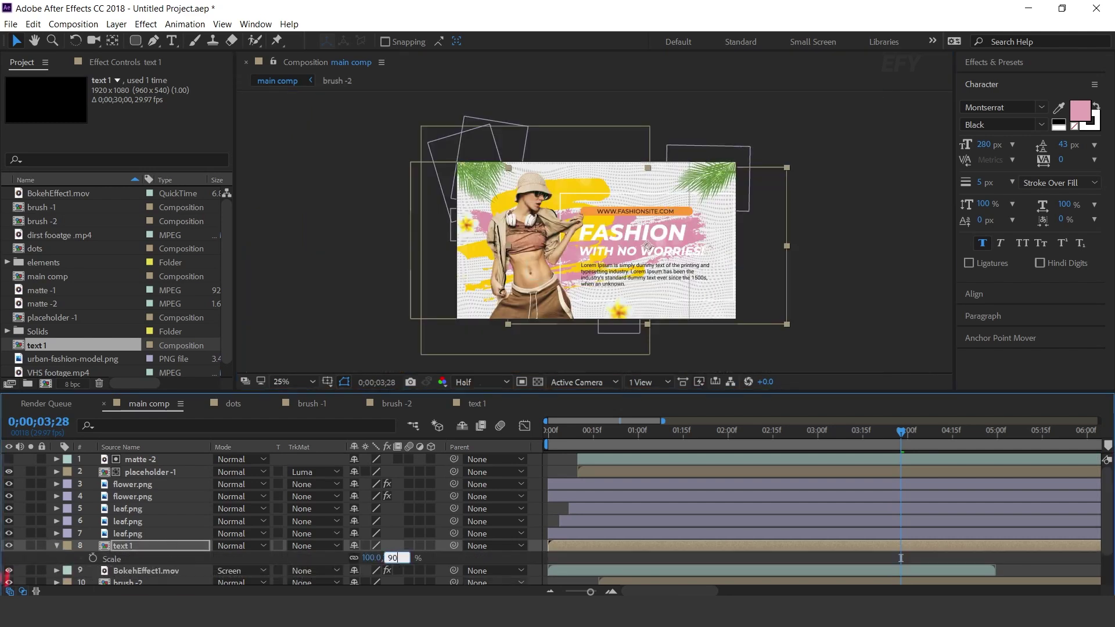
{"action": "key", "text": "Return"}
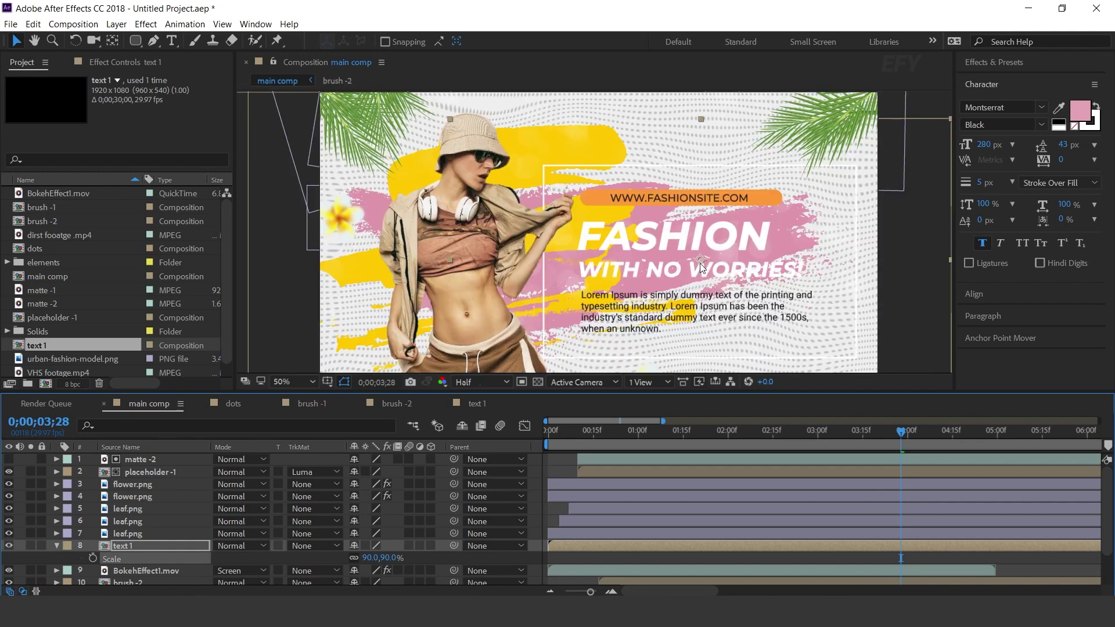
Step: Shift the text 1 layer to start at about 9 frames and preview main comp up to 3 seconds
{"action": "mouse_move", "coordinate": [613, 545]}
{"action": "left_mouse_down"}
{"action": "mouse_move", "coordinate": [631, 545]}
{"action": "mouse_move", "coordinate": [594, 545]}
{"action": "left_mouse_up"}
{"action": "left_click", "coordinate": [557, 440]}
{"action": "key", "text": "space"}
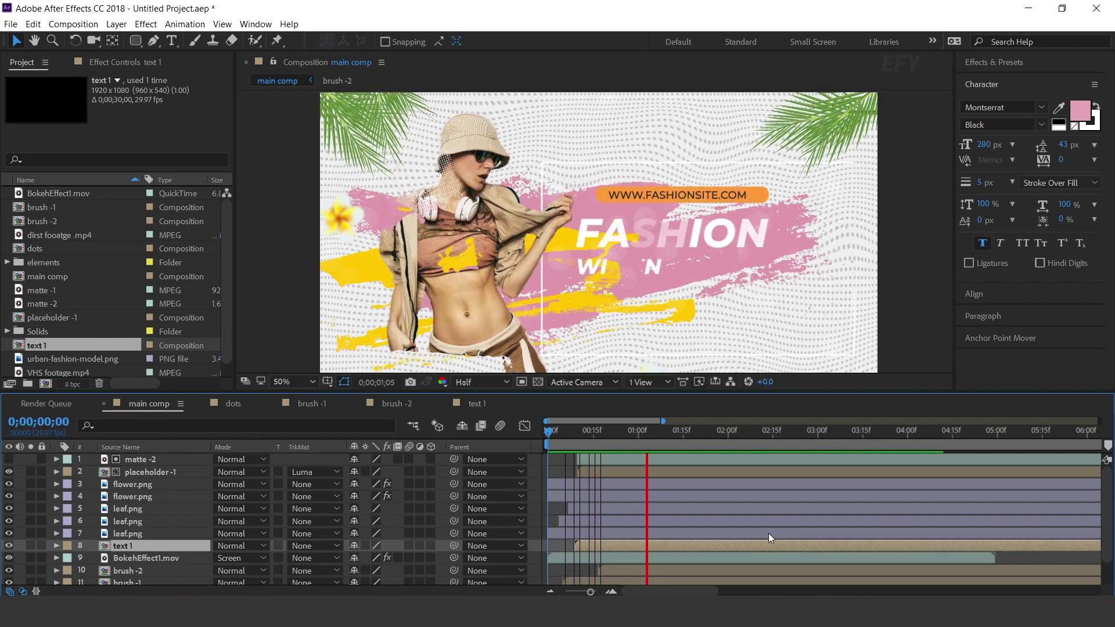
{"action": "left_click_drag", "start_coordinate": [756, 435], "coordinate": [818, 437]}
{"action": "scroll", "coordinate": [813, 244], "scroll_direction": "down", "scroll_amount": 2}
{"action": "left_click", "coordinate": [890, 285]}
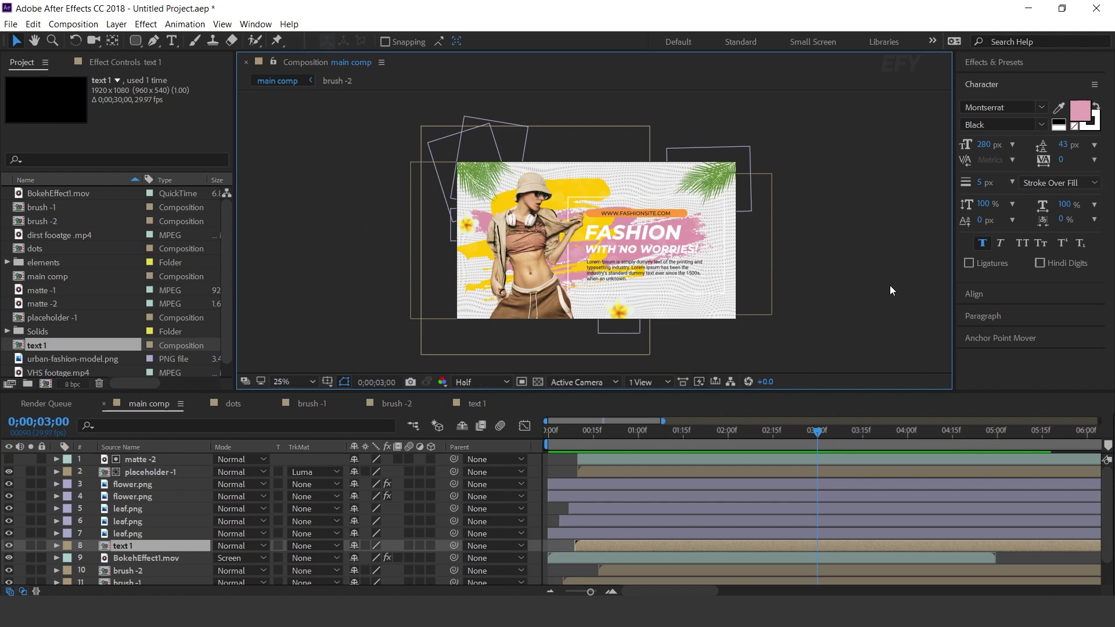
Step: Add dirst fooatge .mp4 to main comp between BokehEffect1.mov and brush -2, with its blending mode set to Screen
{"action": "scroll", "coordinate": [86, 313], "scroll_direction": "down", "scroll_amount": 1}
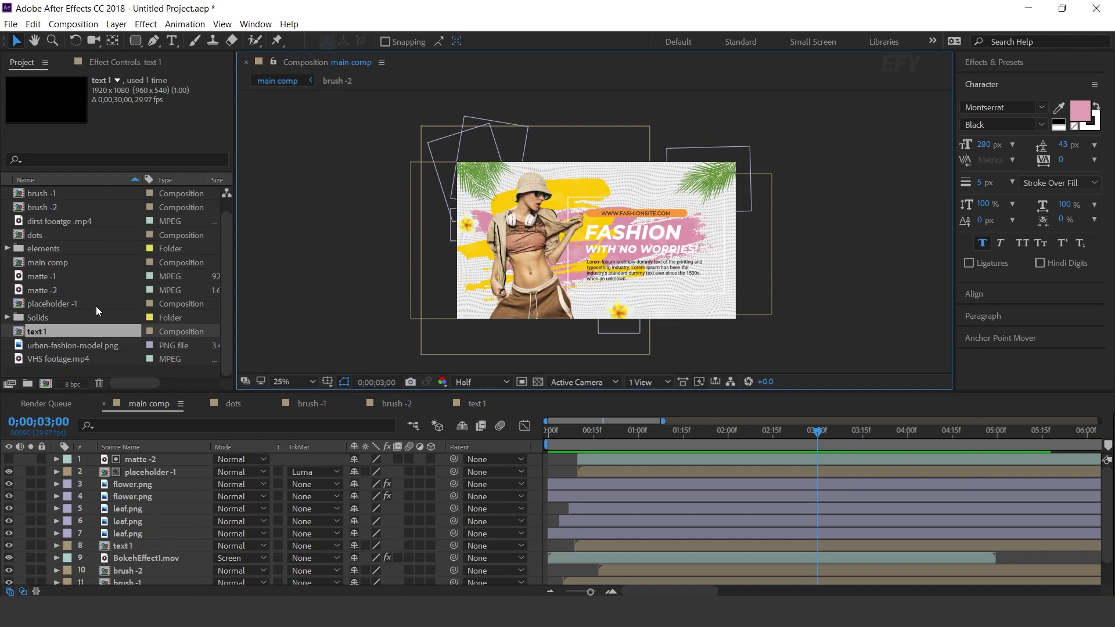
{"action": "left_click", "coordinate": [96, 360]}
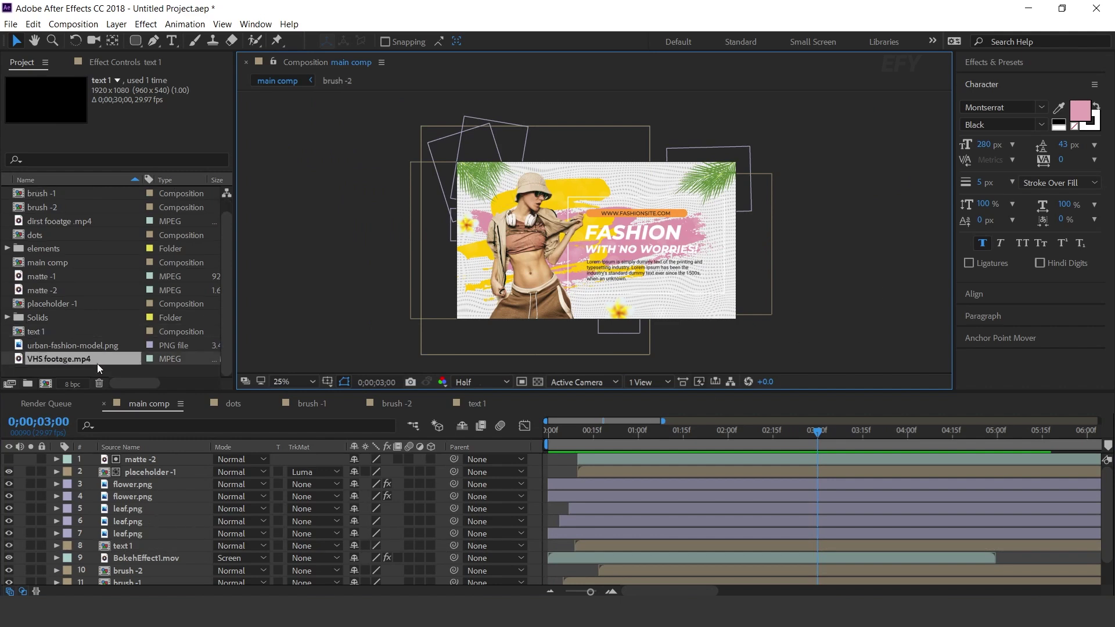
{"action": "left_click", "coordinate": [89, 221]}
{"action": "left_click_drag", "start_coordinate": [51, 221], "coordinate": [157, 559]}
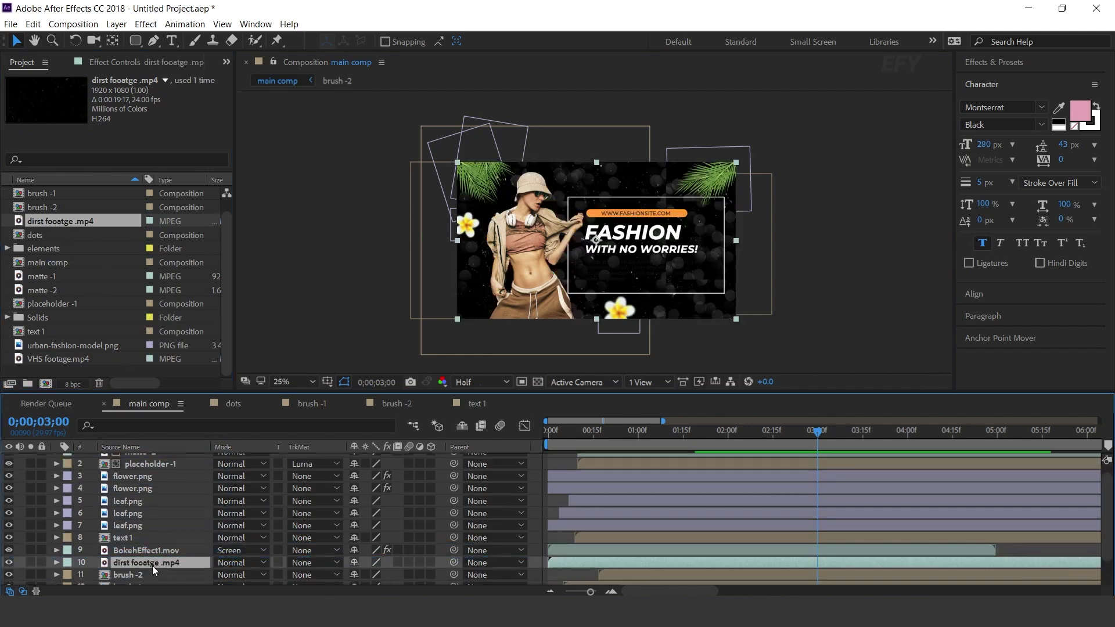
{"action": "scroll", "coordinate": [152, 565], "scroll_direction": "down", "scroll_amount": 2}
{"action": "left_click", "coordinate": [245, 528]}
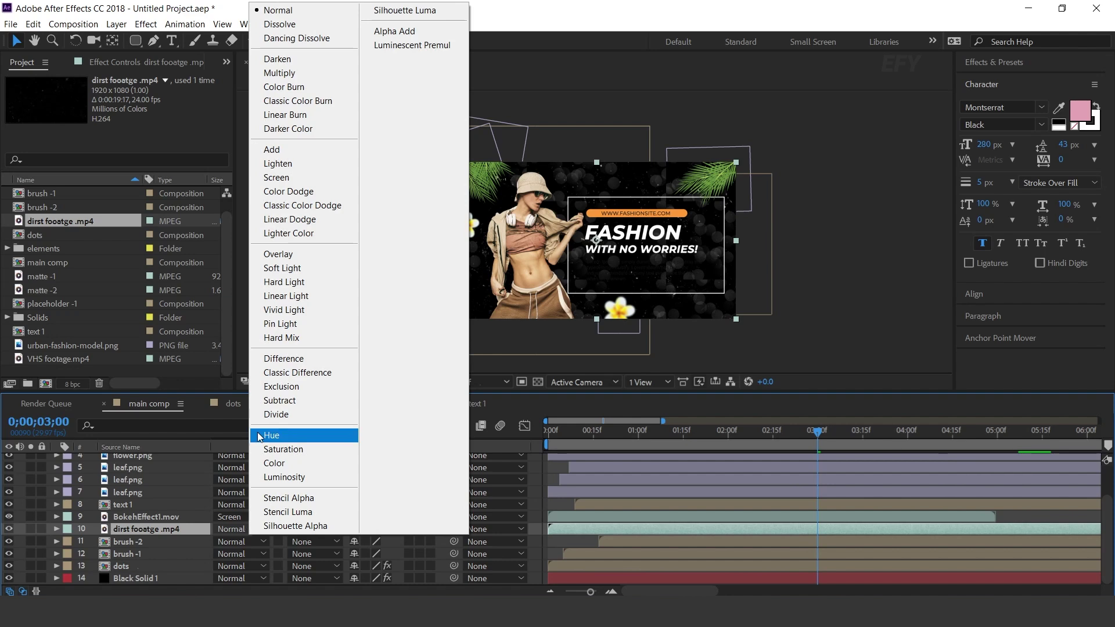
{"action": "left_click", "coordinate": [291, 177]}
{"action": "scroll", "coordinate": [698, 226], "scroll_direction": "up", "scroll_amount": 2}
{"action": "key", "text": "space"}
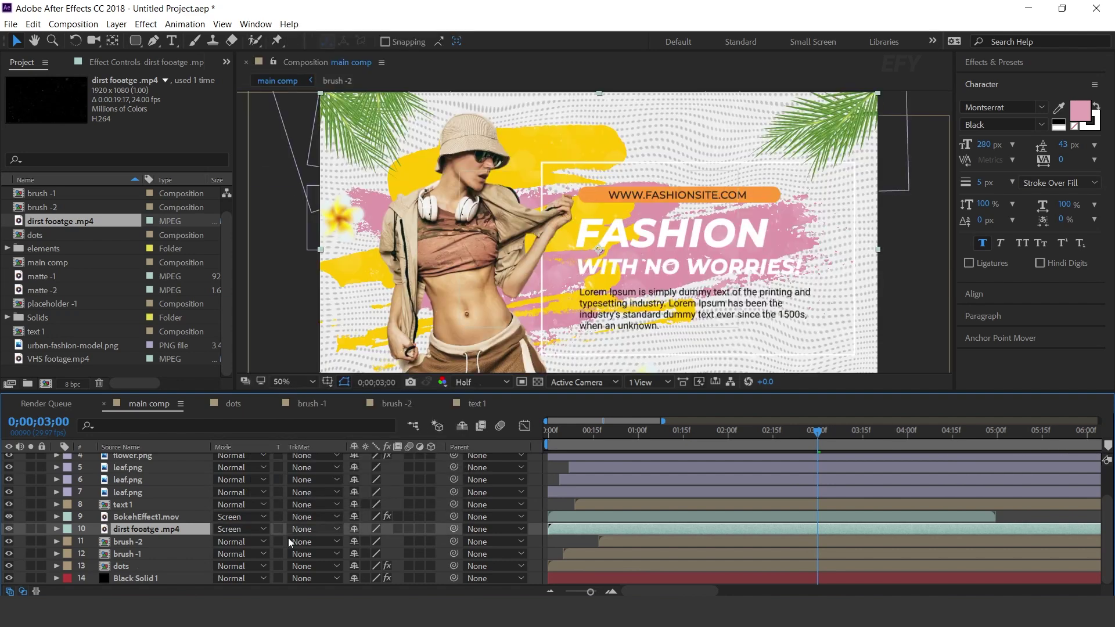
Step: Add VHS footage.mp4 as the topmost layer with Screen blending mode and preview the composition from the start
{"action": "scroll", "coordinate": [141, 532], "scroll_direction": "up", "scroll_amount": 3}
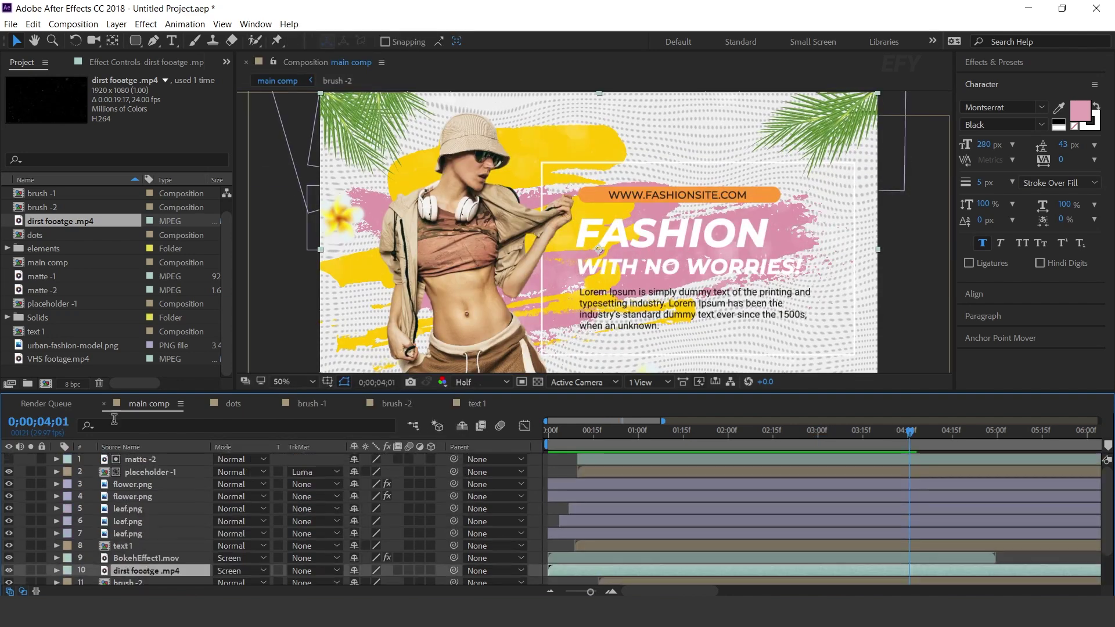
{"action": "left_click", "coordinate": [75, 360]}
{"action": "left_click_drag", "start_coordinate": [19, 359], "coordinate": [166, 465]}
{"action": "left_click", "coordinate": [233, 459]}
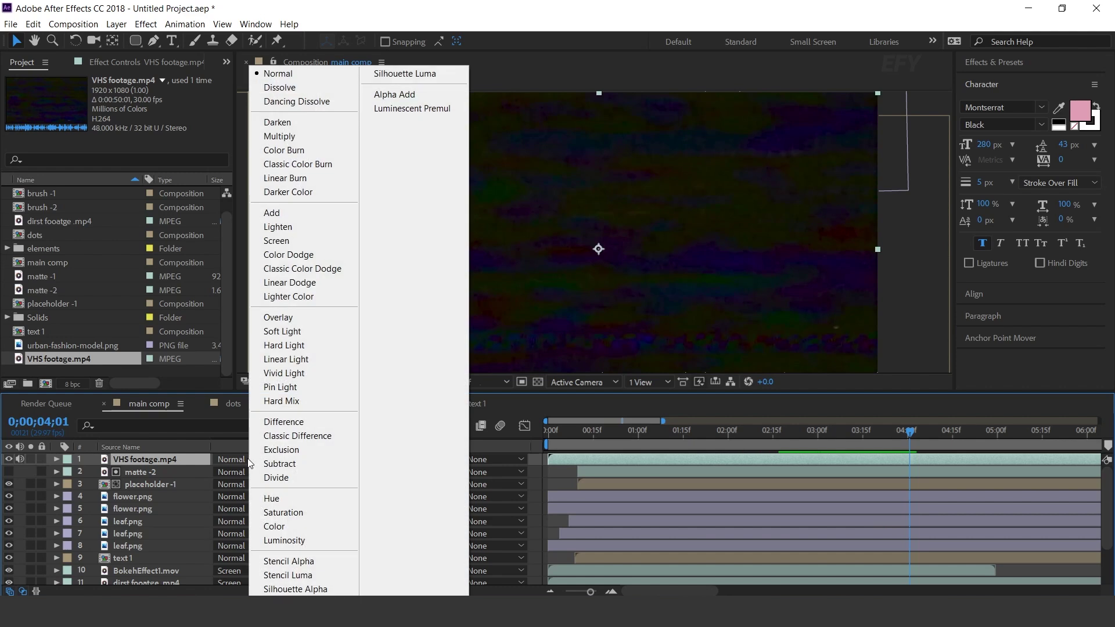
{"action": "left_click", "coordinate": [287, 241]}
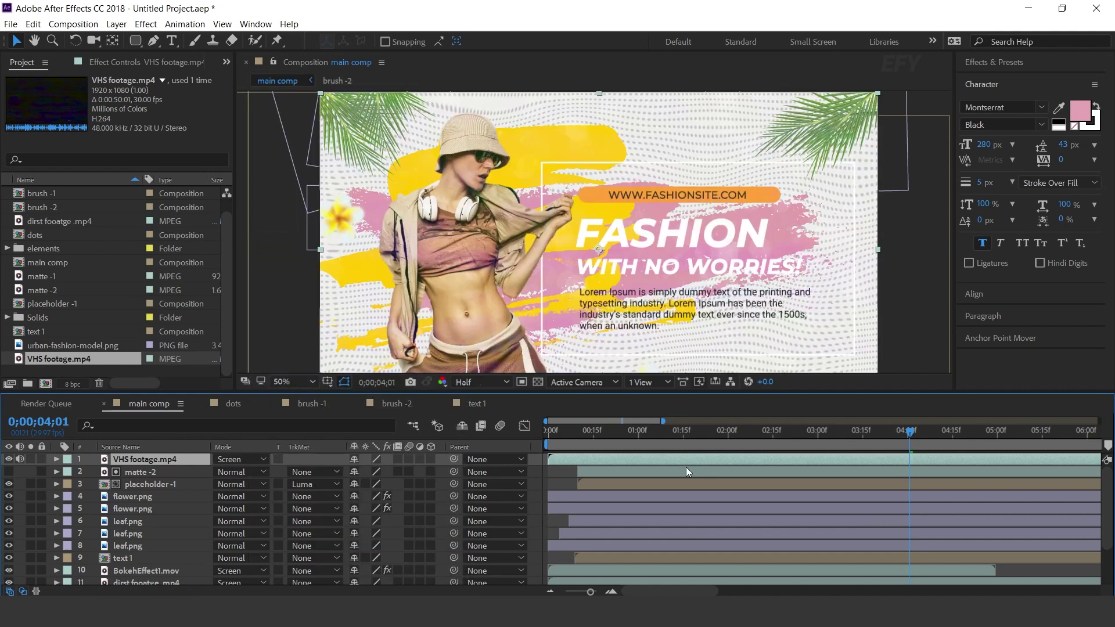
{"action": "left_click_drag", "start_coordinate": [558, 431], "coordinate": [502, 442]}
{"action": "key", "text": "space"}
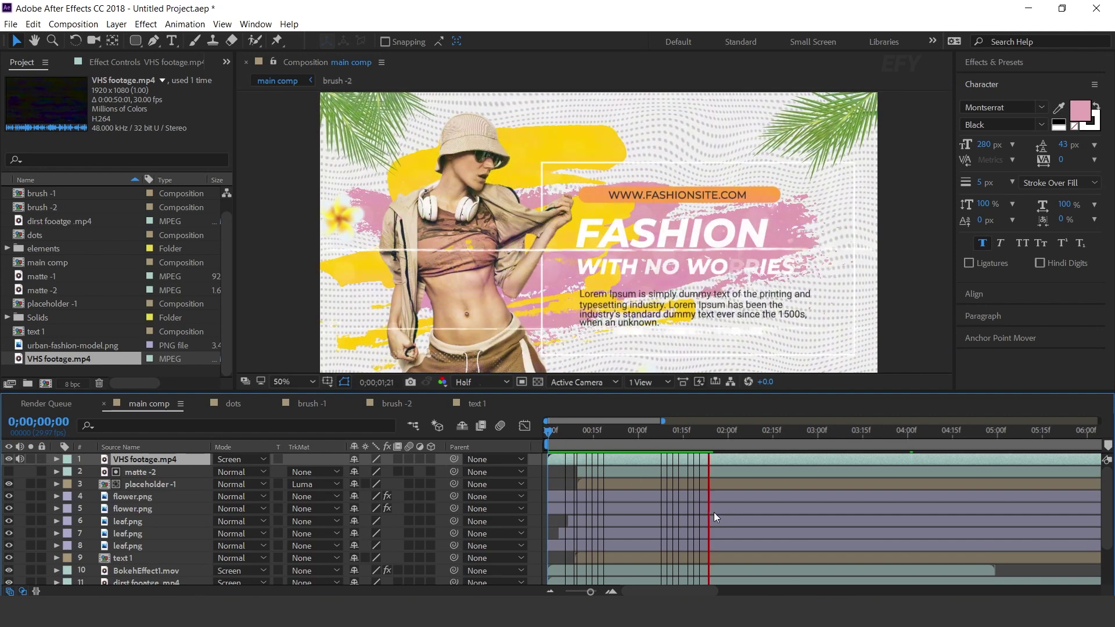
Step: Pre-compose all layers of main comp into a new composition named scene 1
{"action": "left_click", "coordinate": [849, 437]}
{"action": "key", "text": "ctrl+a"}
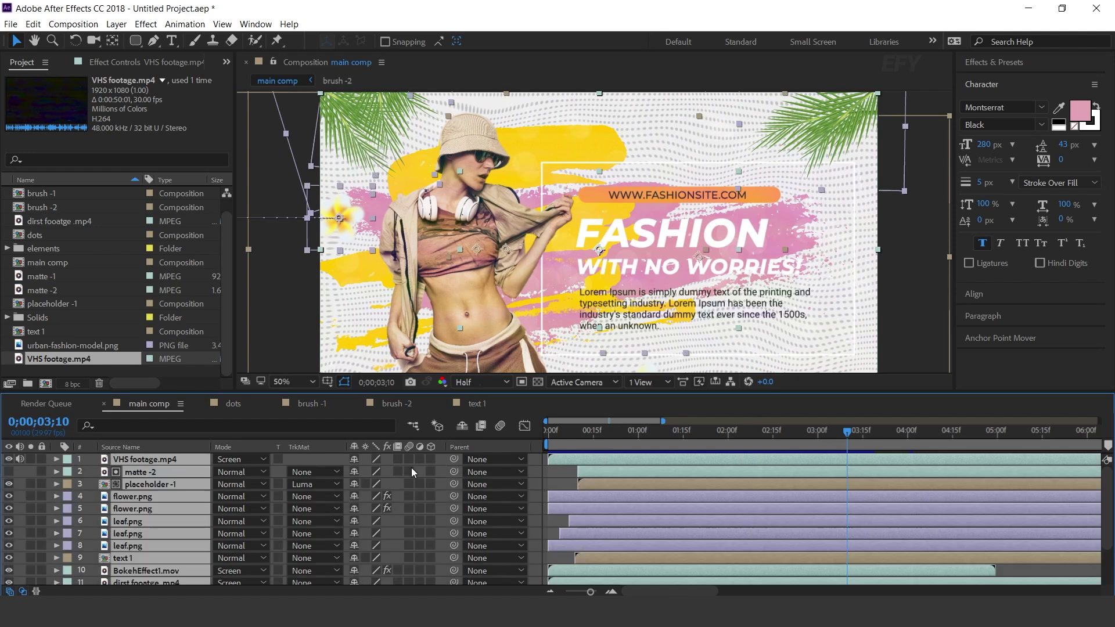
{"action": "right_click", "coordinate": [185, 482]}
{"action": "left_click", "coordinate": [243, 487]}
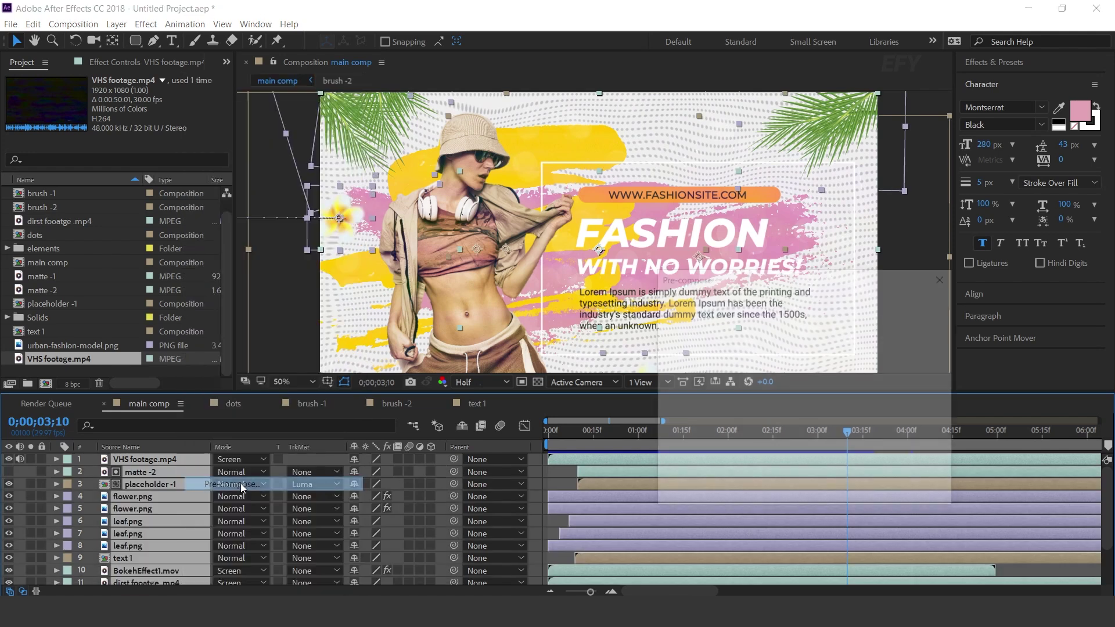
{"action": "type", "text": "scene 1"}
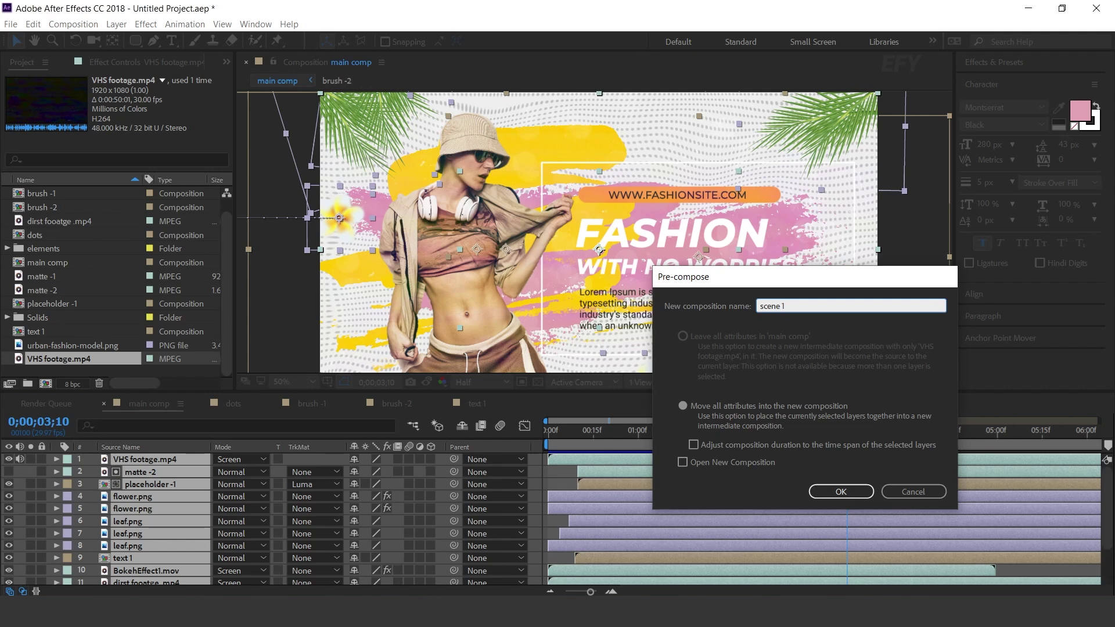
{"action": "key", "text": "Return"}
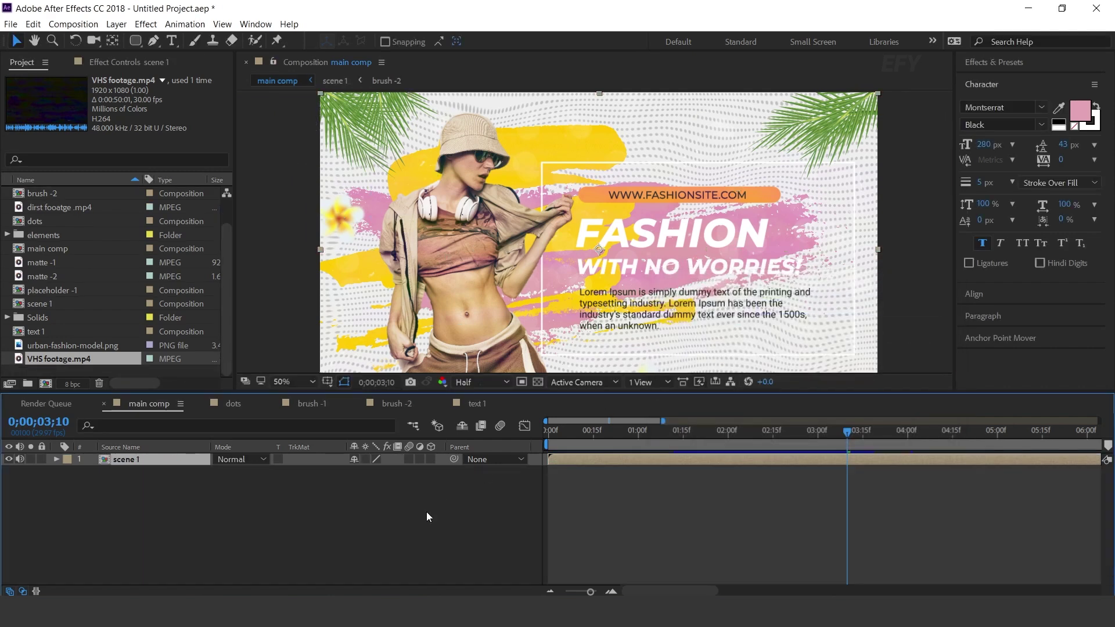
Step: Create a black 1920 x 1080 px solid above scene 1 and give it a full-size elliptical mask
{"action": "right_click", "coordinate": [436, 508]}
{"action": "mouse_move", "coordinate": [476, 367]}
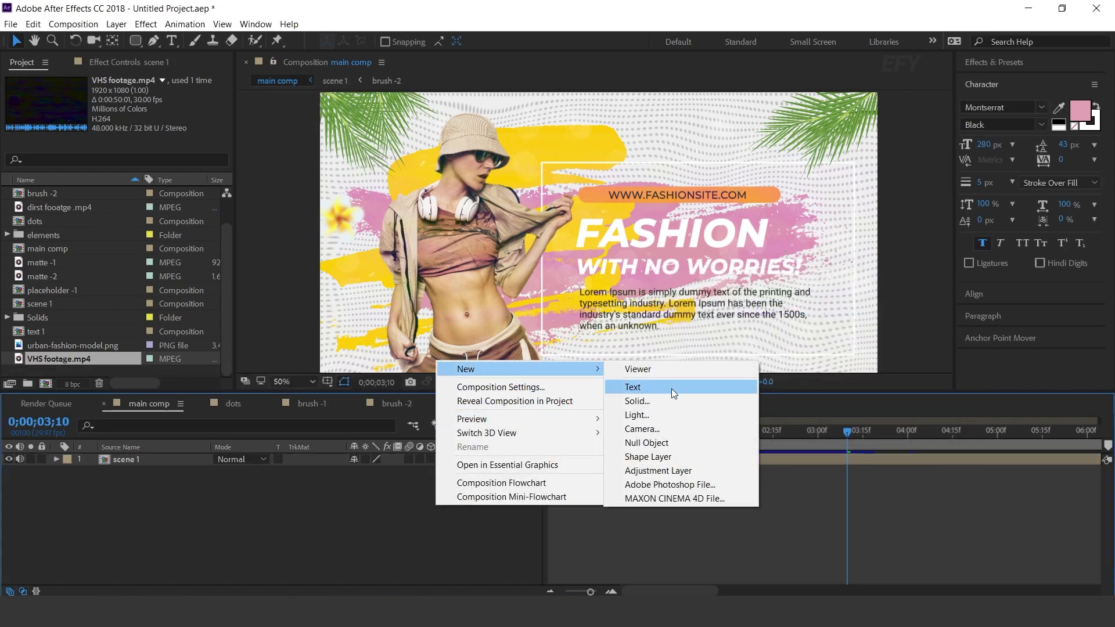
{"action": "left_click", "coordinate": [670, 401]}
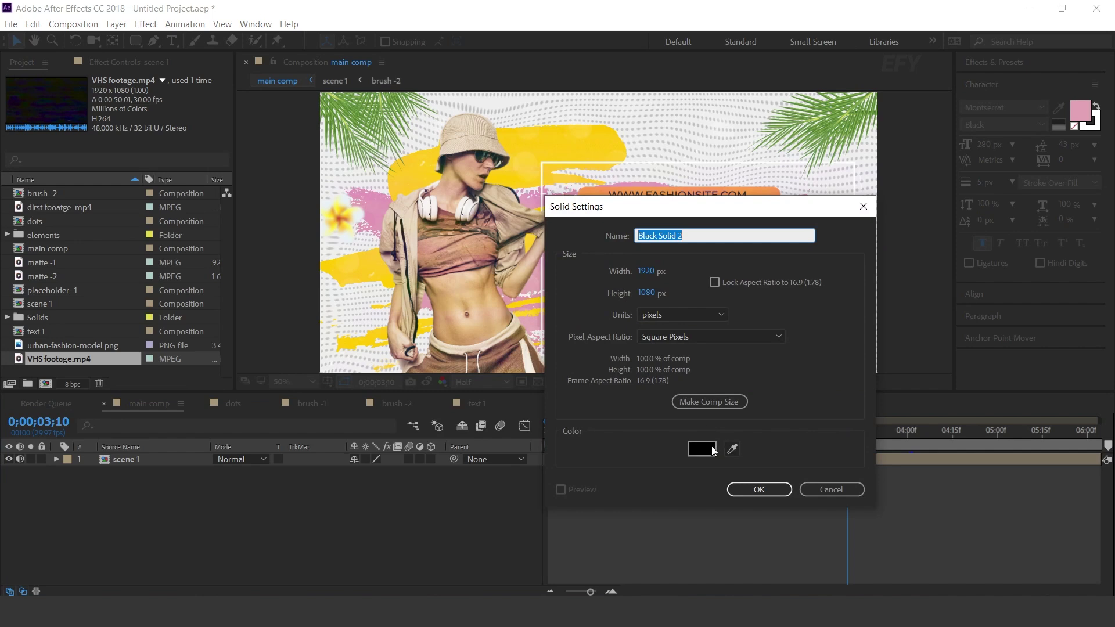
{"action": "left_click", "coordinate": [773, 491]}
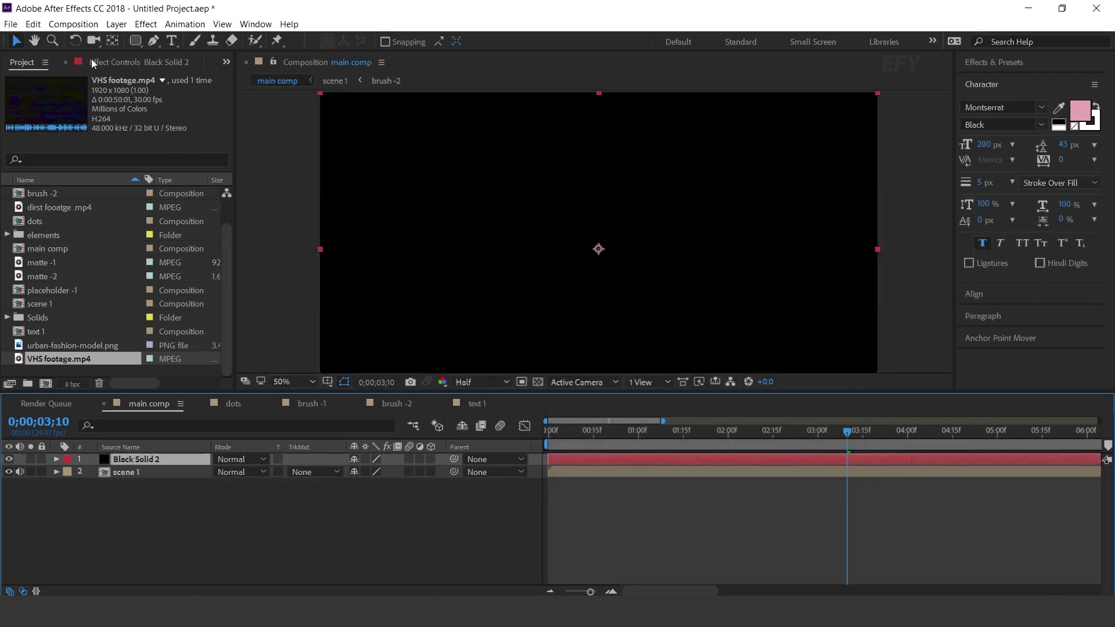
{"action": "left_click_drag", "start_coordinate": [134, 41], "coordinate": [209, 73]}
{"action": "double_click", "coordinate": [134, 40]}
{"action": "key", "text": "v"}
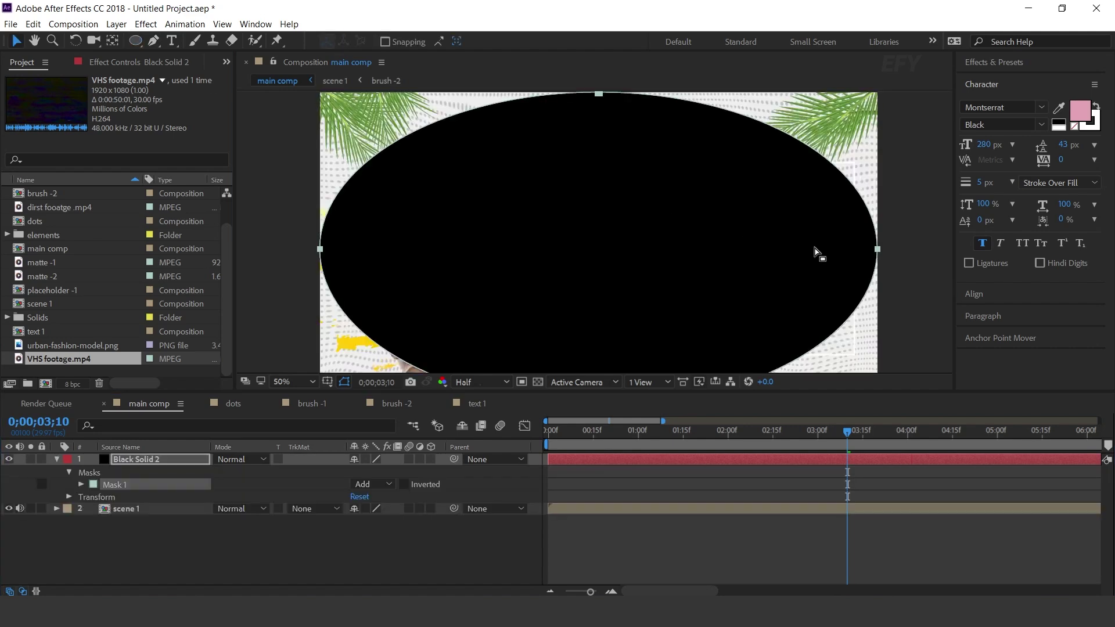
Step: Invert the black solid's elliptical mask and set its Mask Feather to 300 pixels
{"action": "left_click", "coordinate": [404, 486]}
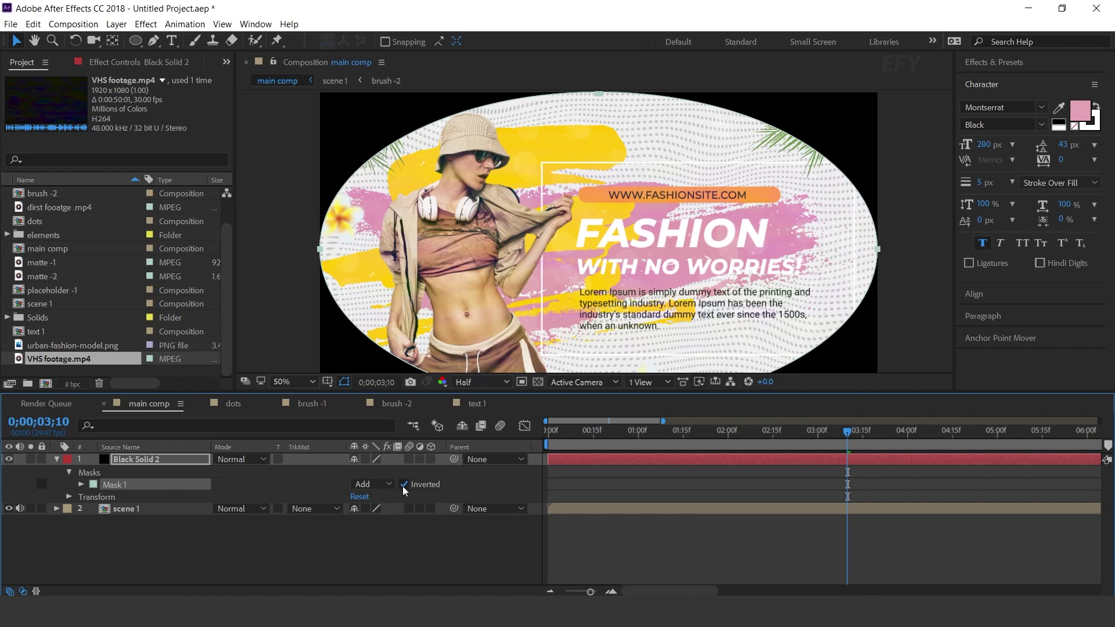
{"action": "left_click", "coordinate": [81, 485]}
{"action": "left_click", "coordinate": [382, 509]}
{"action": "type", "text": "300"}
{"action": "key", "text": "Return"}
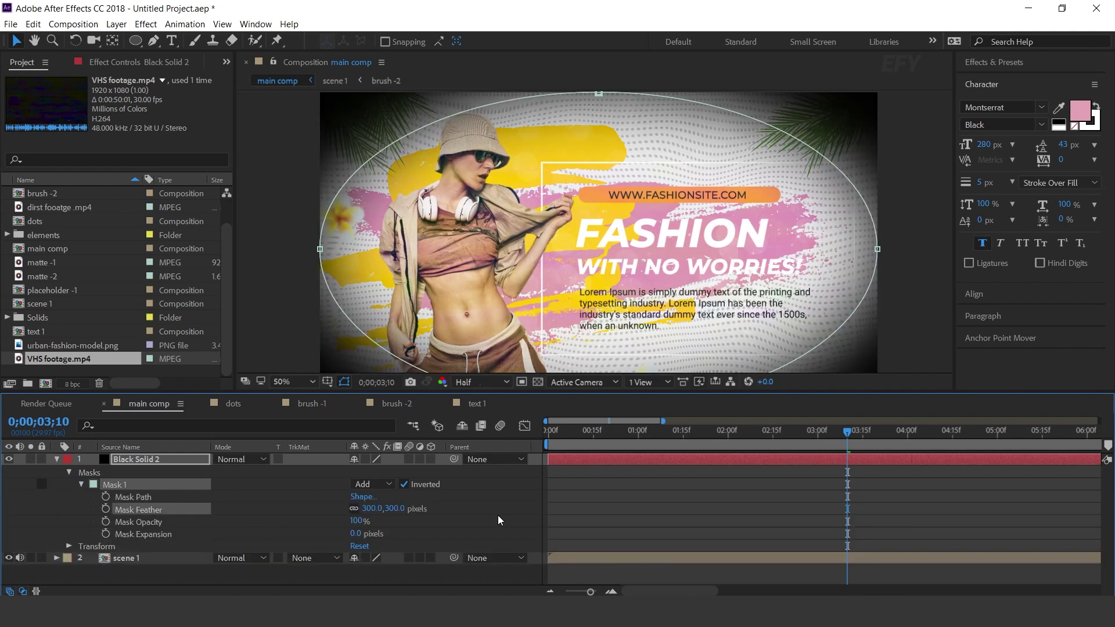
Step: Set the black vignette solid's Opacity to 20% and collapse its properties
{"action": "left_click", "coordinate": [148, 460]}
{"action": "key", "text": "t"}
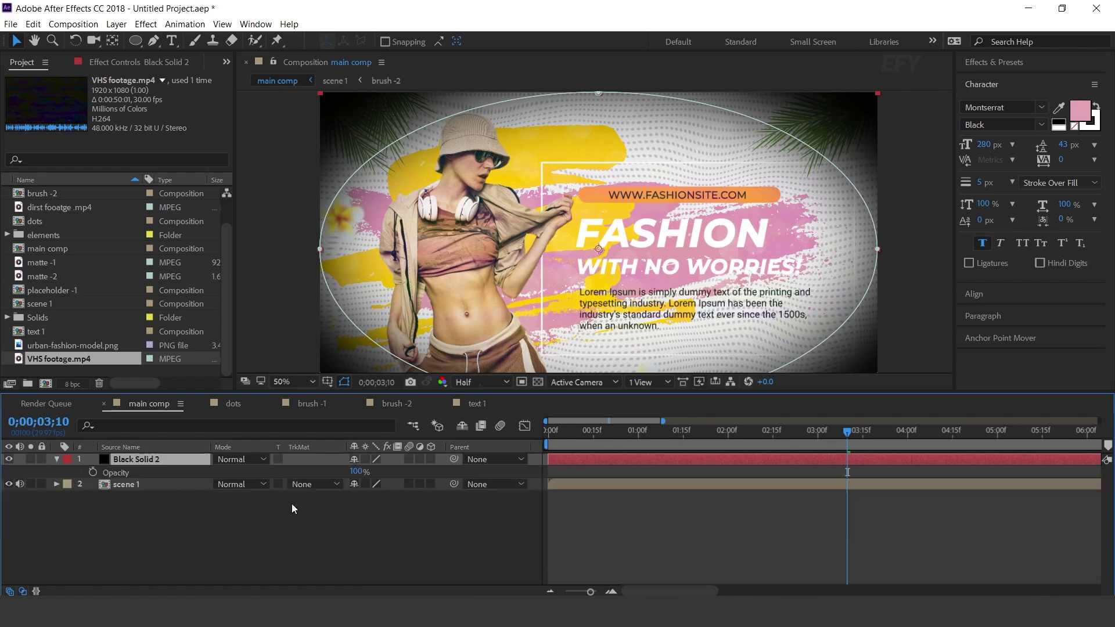
{"action": "left_click", "coordinate": [361, 471]}
{"action": "key", "text": "Return"}
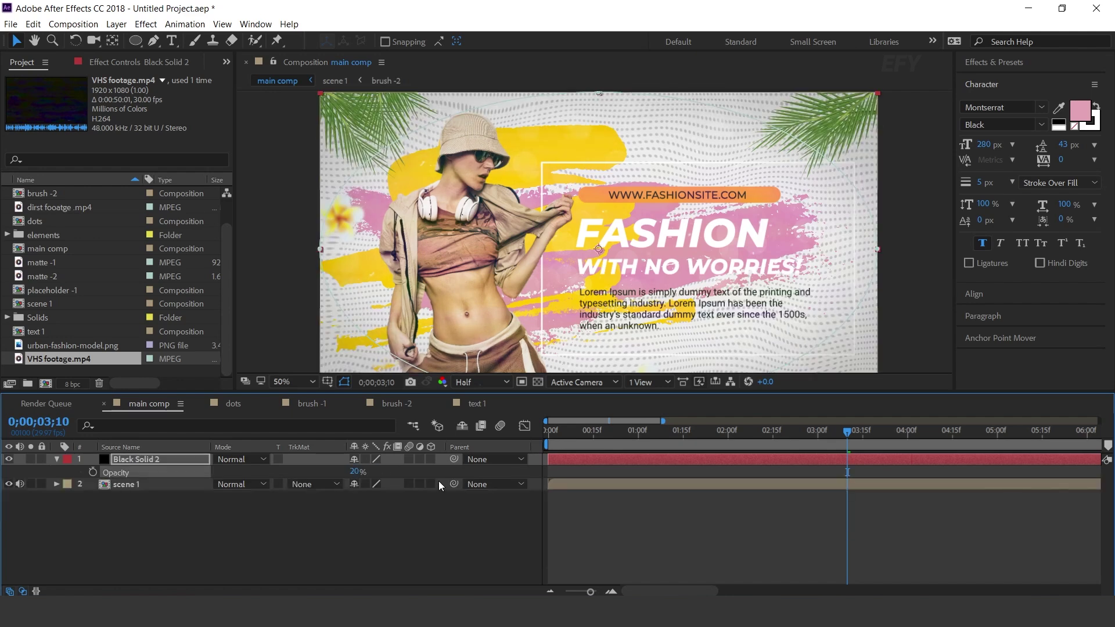
{"action": "left_click", "coordinate": [341, 546]}
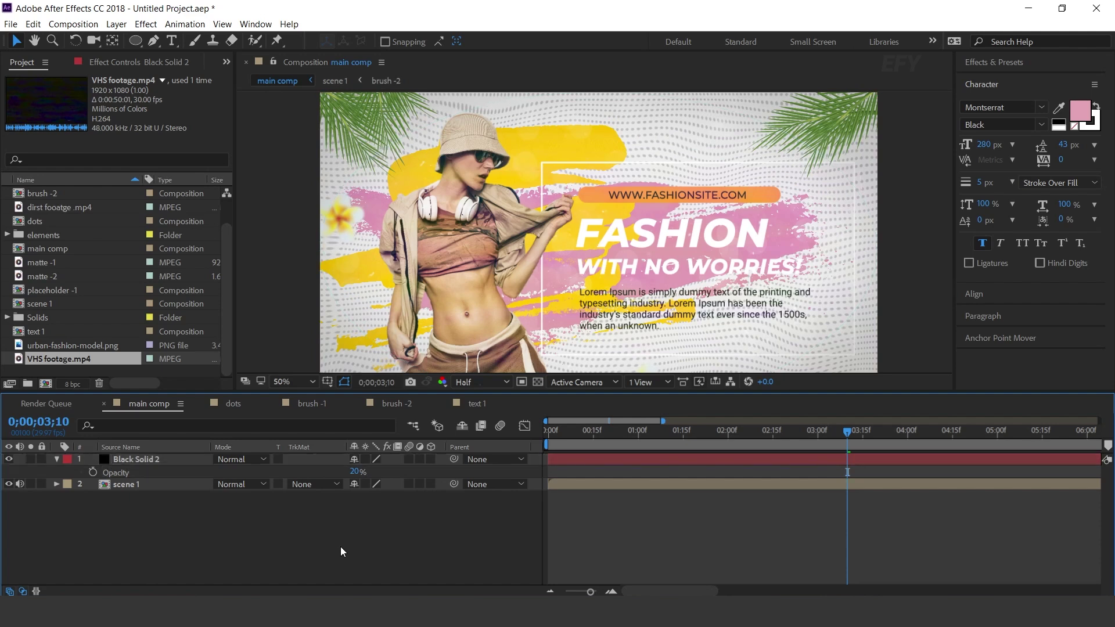
{"action": "left_click", "coordinate": [57, 460]}
Step: Create an adjustment layer above the black solid and give it a full-size elliptical mask
{"action": "right_click", "coordinate": [440, 510]}
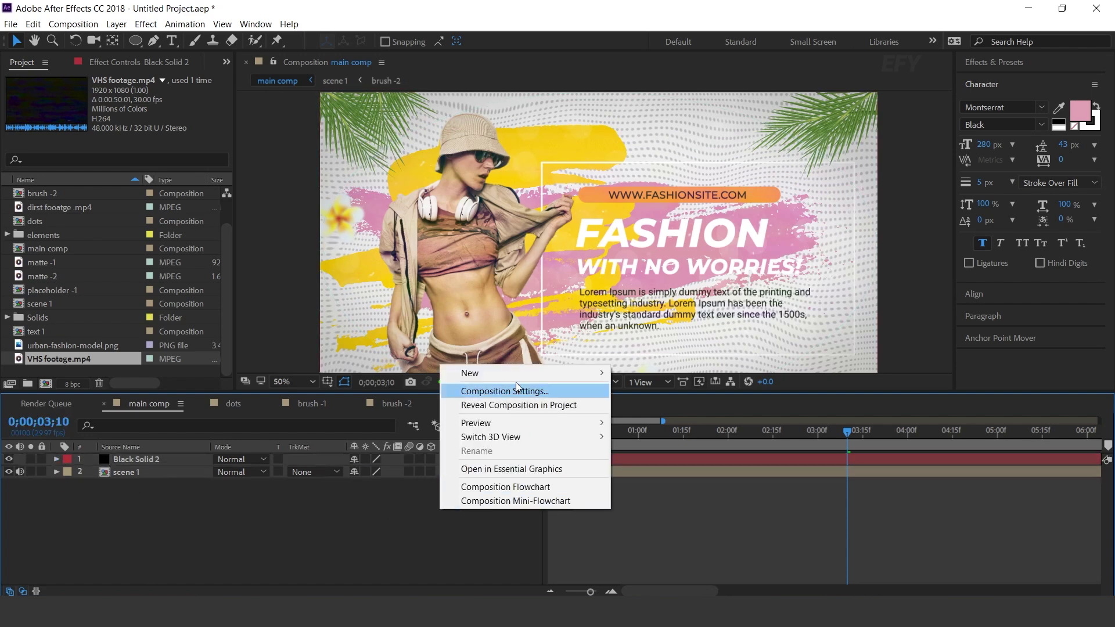
{"action": "mouse_move", "coordinate": [577, 372]}
{"action": "left_click", "coordinate": [680, 475]}
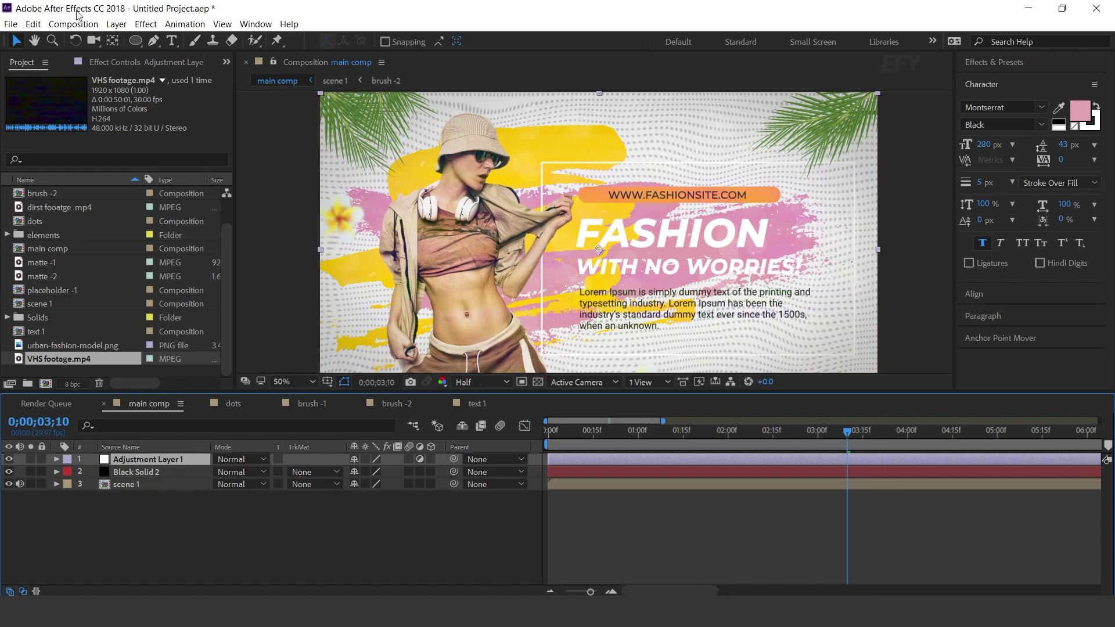
{"action": "double_click", "coordinate": [135, 41]}
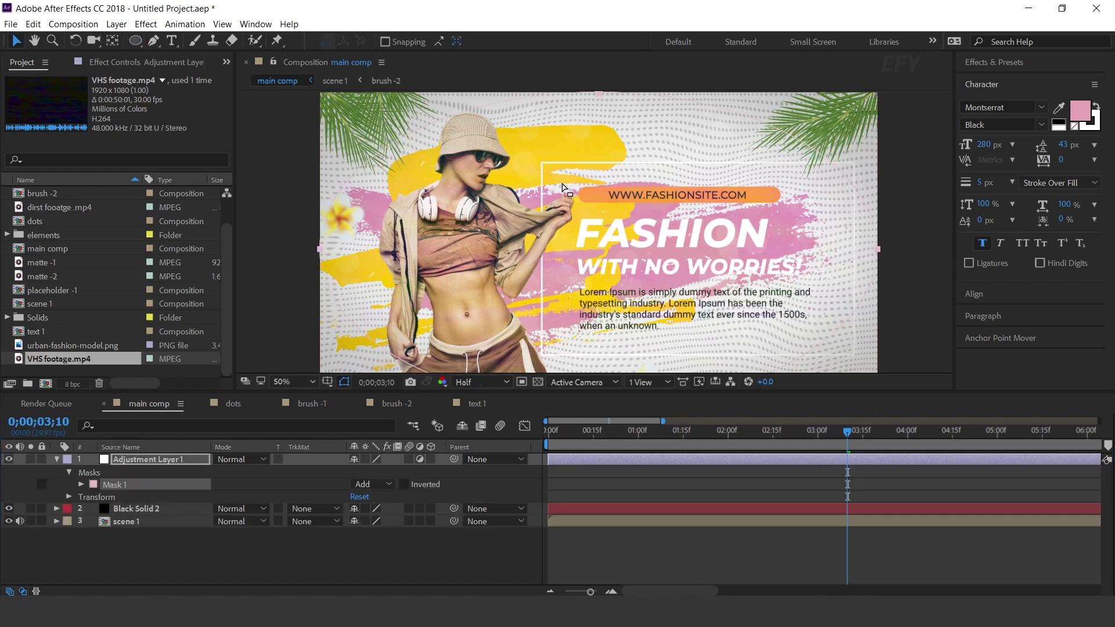
Step: Invert the adjustment layer's elliptical mask and set its Mask Feather to 300 pixels
{"action": "left_click", "coordinate": [405, 486]}
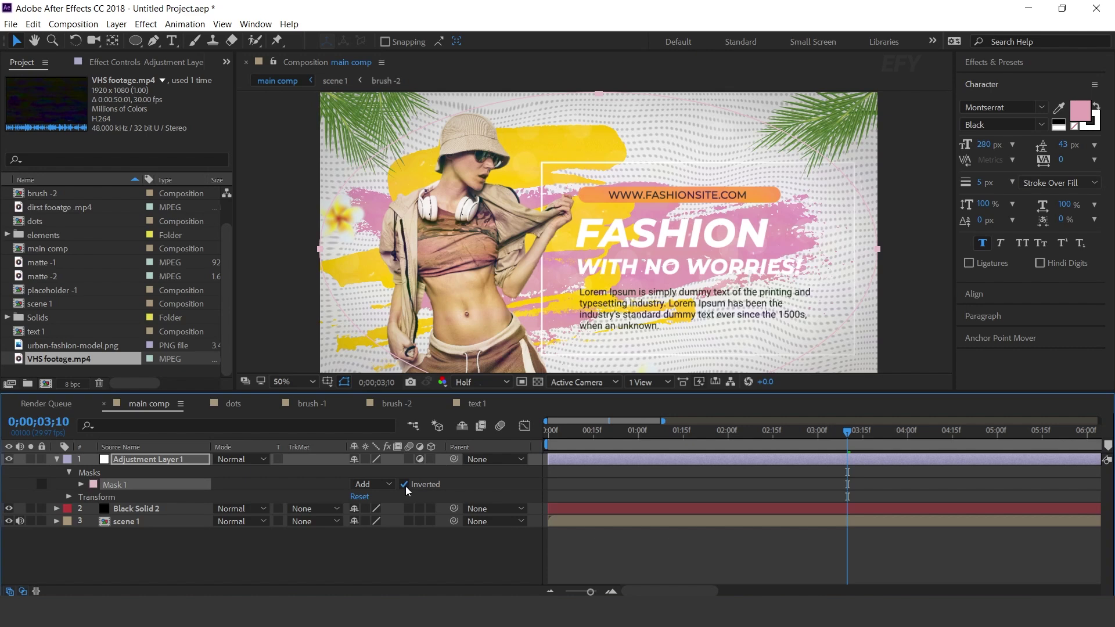
{"action": "left_click", "coordinate": [80, 484]}
{"action": "left_click", "coordinate": [381, 509]}
{"action": "key", "text": "Return"}
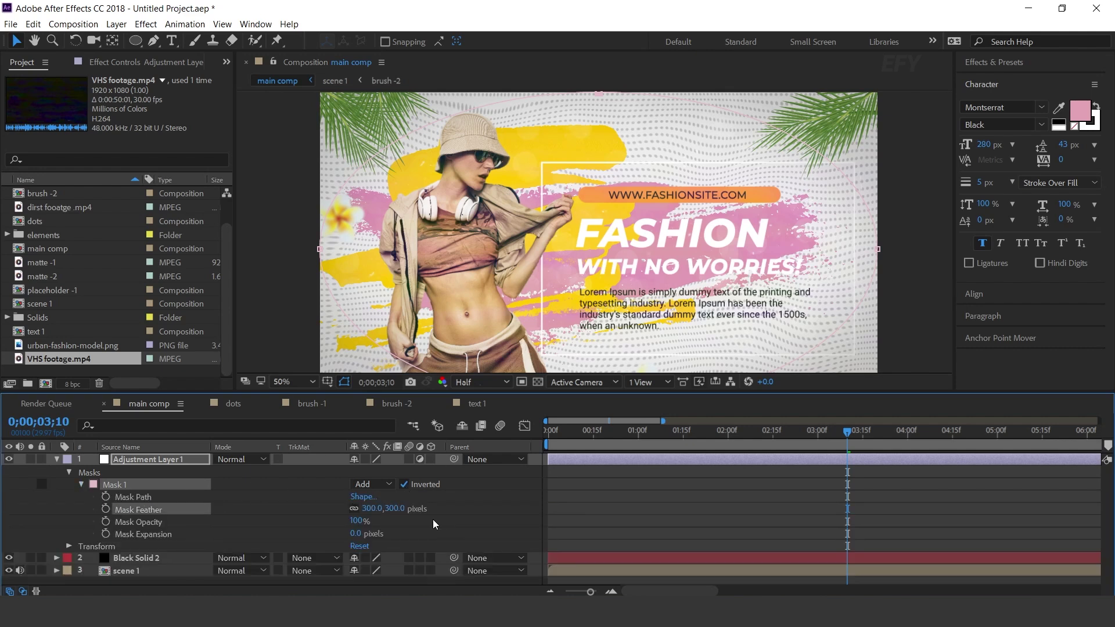
Step: Apply Gaussian Blur to the adjustment layer with Blurriness 8 and Repeat Edge Pixels enabled, and collapse its properties
{"action": "left_click", "coordinate": [140, 462]}
{"action": "key", "text": "ctrl+space"}
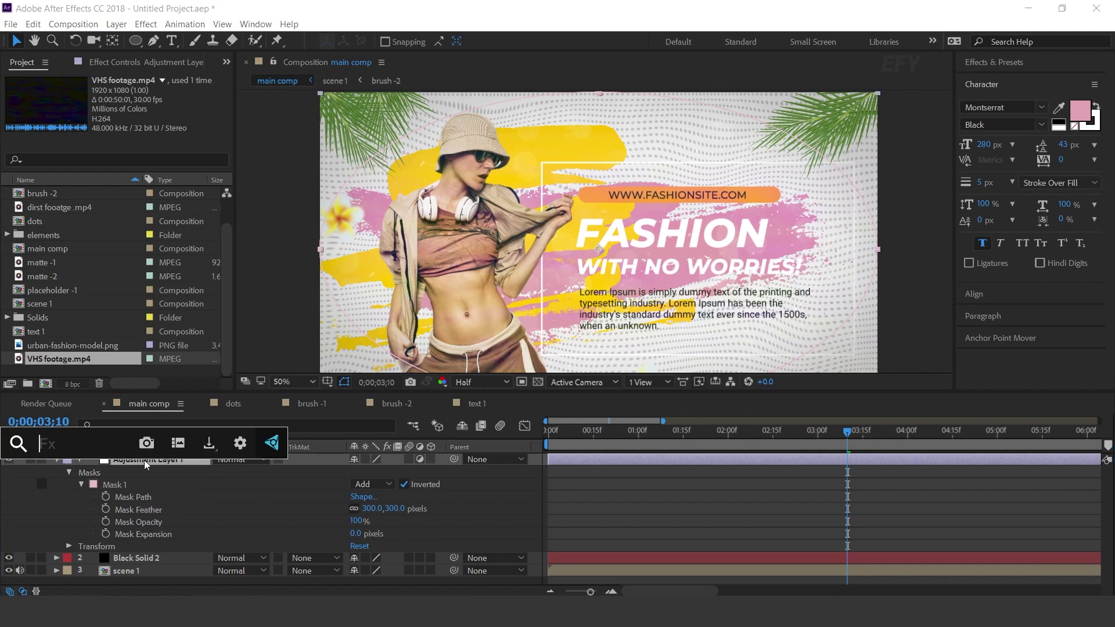
{"action": "type", "text": "ag"}
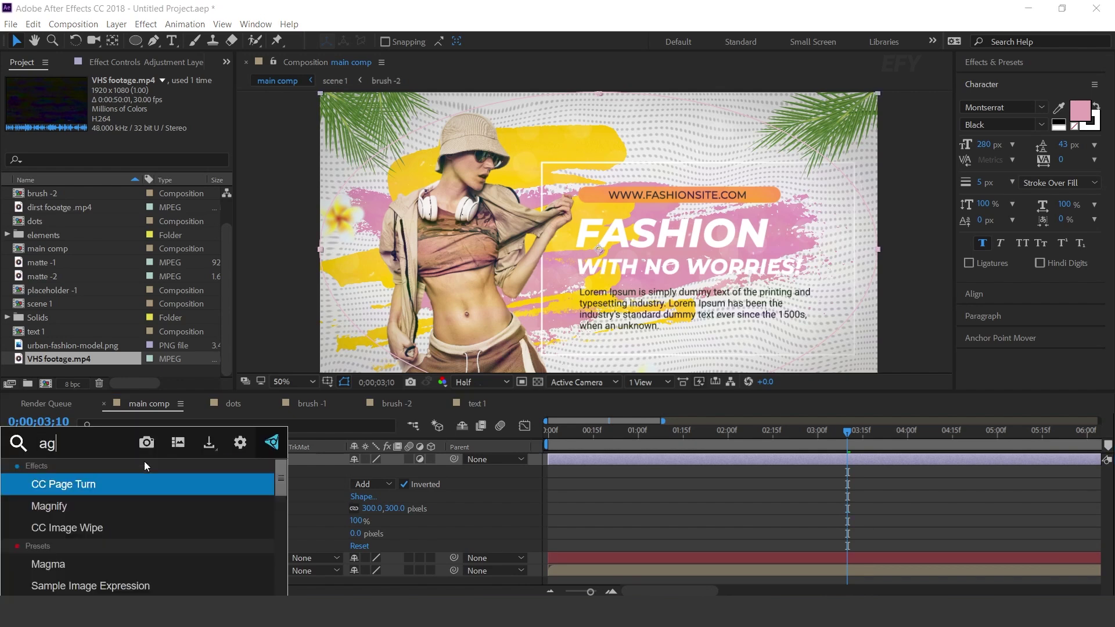
{"action": "key", "text": "BackSpace"}
{"action": "key", "text": "BackSpace"}
{"action": "type", "text": "gau"}
{"action": "key", "text": "Return"}
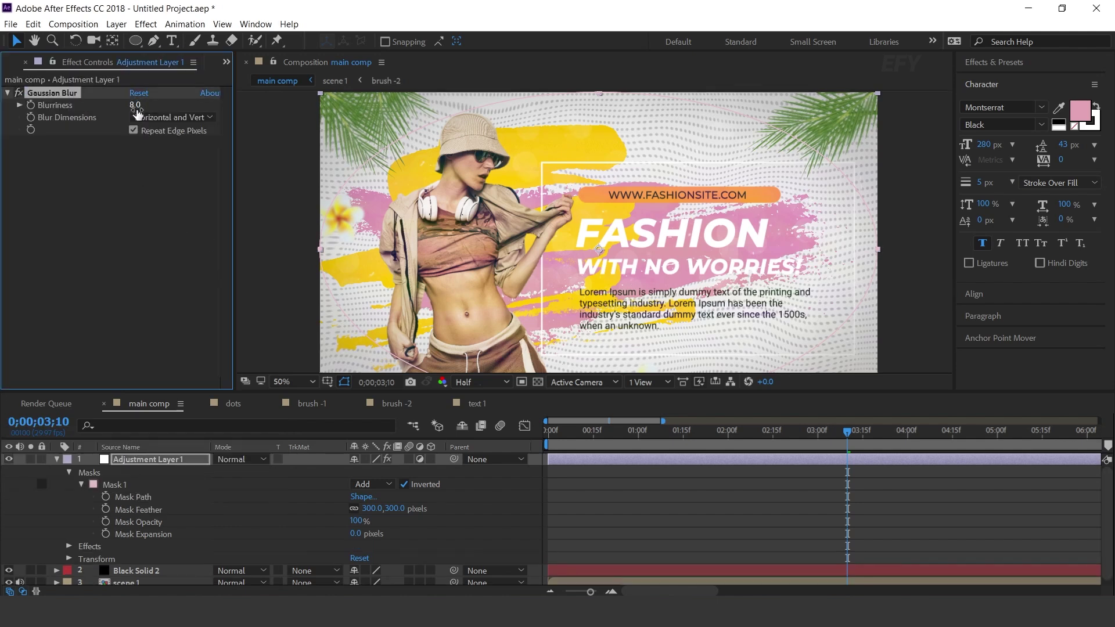
{"action": "left_click", "coordinate": [649, 492]}
{"action": "scroll", "coordinate": [580, 210], "scroll_direction": "down", "scroll_amount": 2}
{"action": "key", "text": "period"}
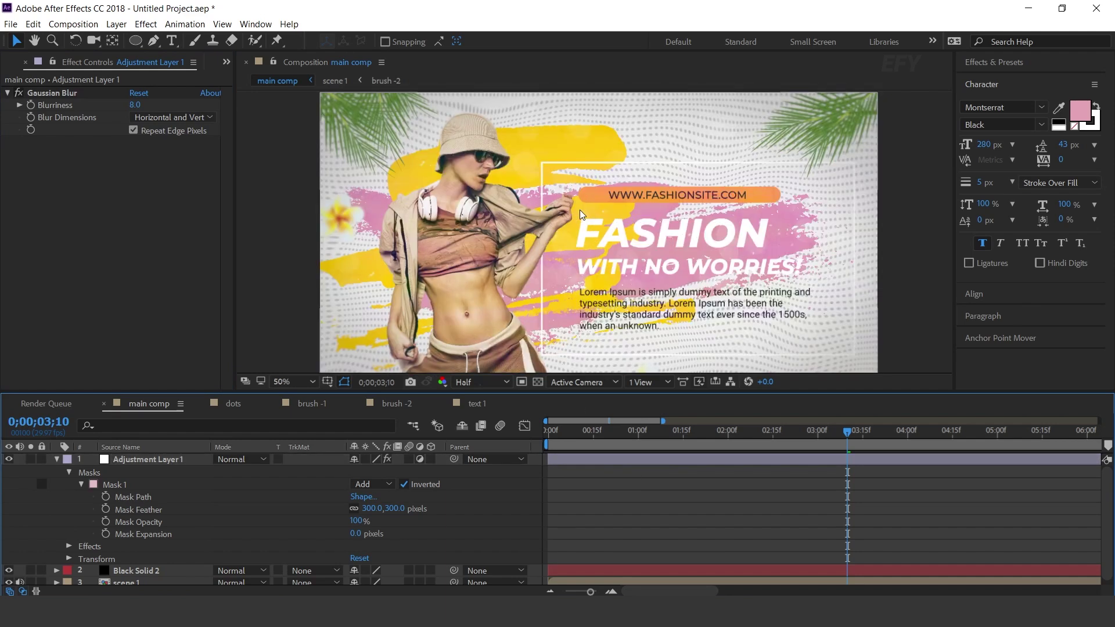
{"action": "left_click", "coordinate": [57, 460]}
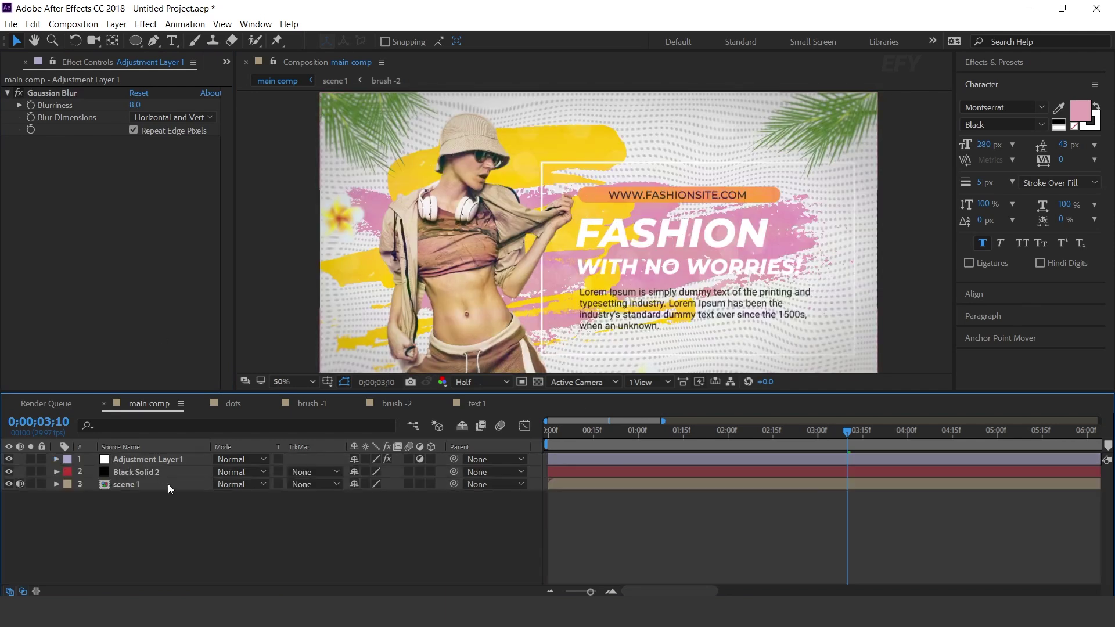
Step: Create a second adjustment layer above all layers and apply Curves with a slight S-shaped RGB curve
{"action": "right_click", "coordinate": [535, 533]}
{"action": "mouse_move", "coordinate": [430, 396]}
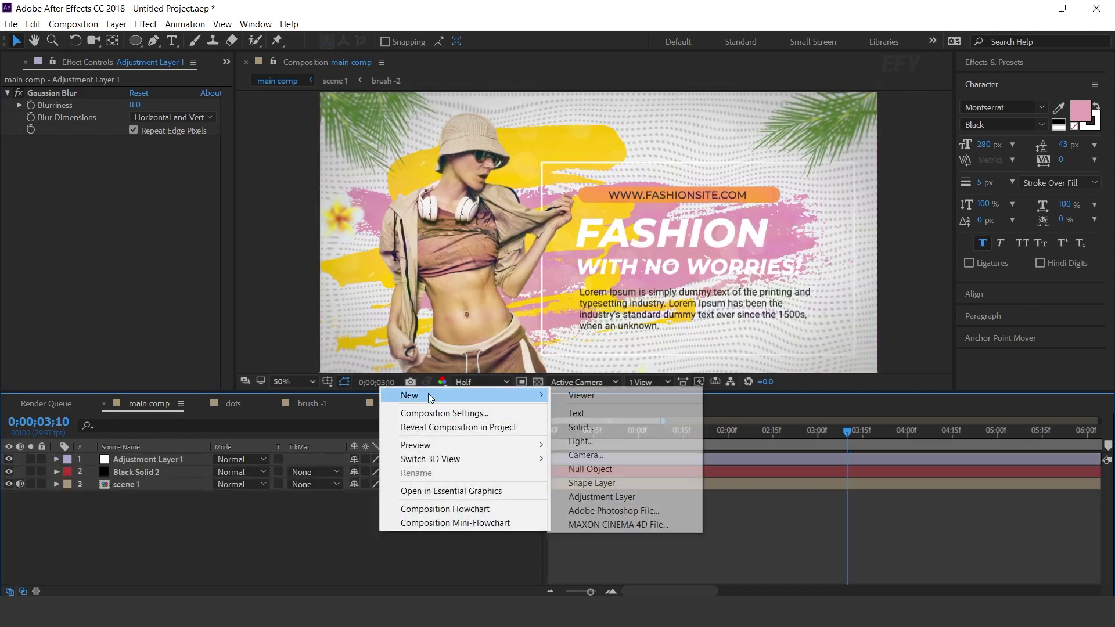
{"action": "left_click", "coordinate": [602, 497]}
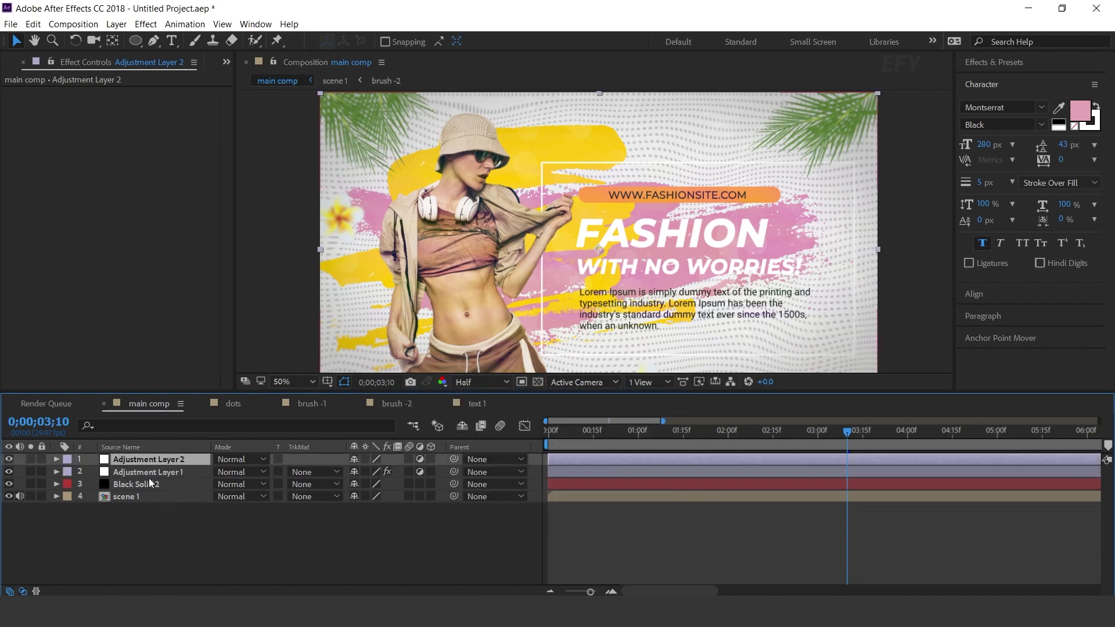
{"action": "key", "text": "ctrl+space"}
{"action": "type", "text": "curves"}
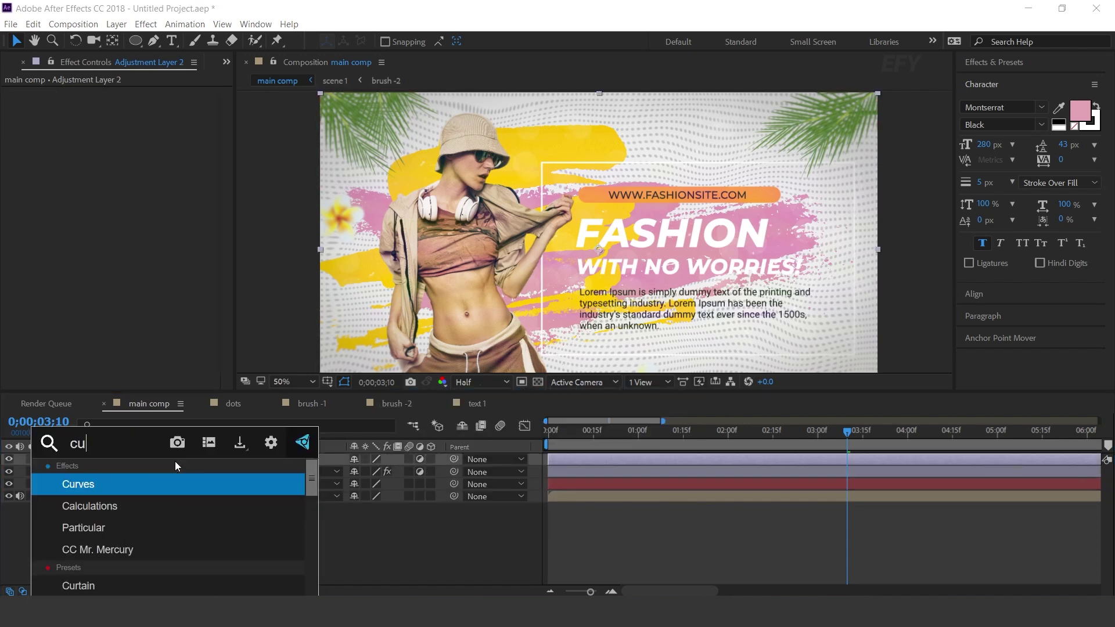
{"action": "key", "text": "Return"}
{"action": "left_click_drag", "start_coordinate": [93, 273], "coordinate": [96, 276]}
{"action": "left_click_drag", "start_coordinate": [156, 211], "coordinate": [153, 203]}
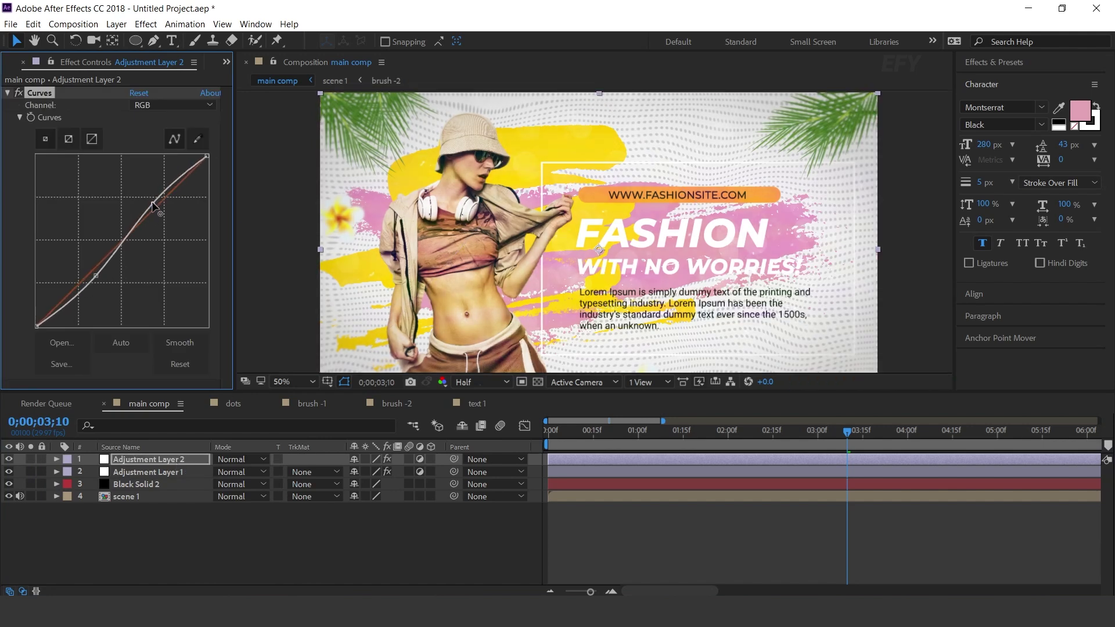
Step: Apply the Noise effect to the new adjustment layer with Use Color Noise disabled and Amount of Noise at 10%
{"action": "left_click", "coordinate": [155, 460]}
{"action": "key", "text": "ctrl+space"}
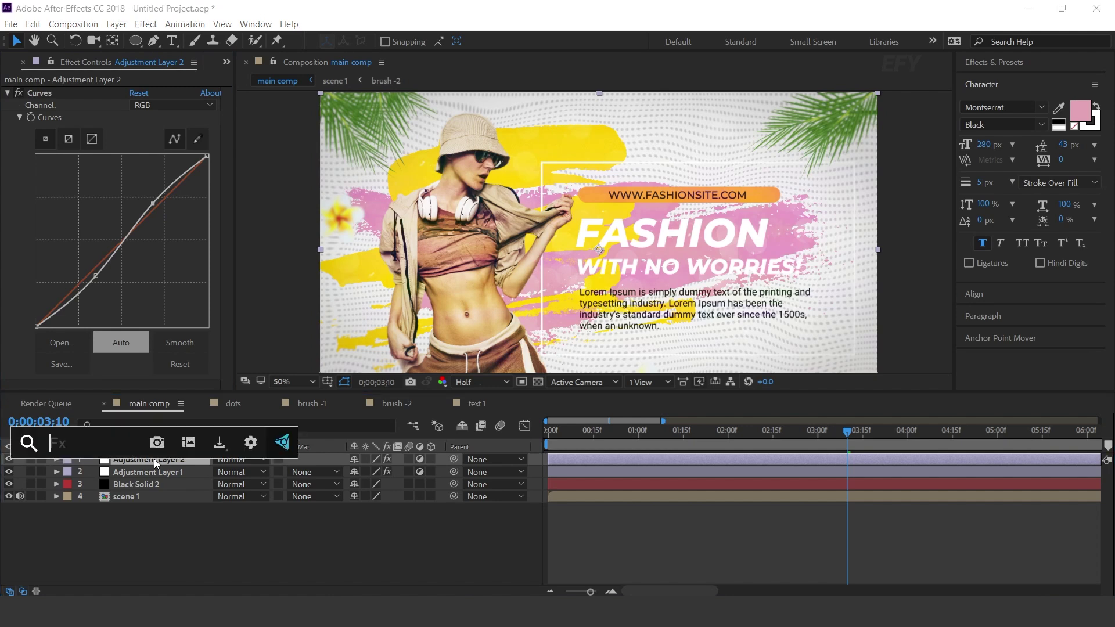
{"action": "type", "text": "noi"}
{"action": "key", "text": "Return"}
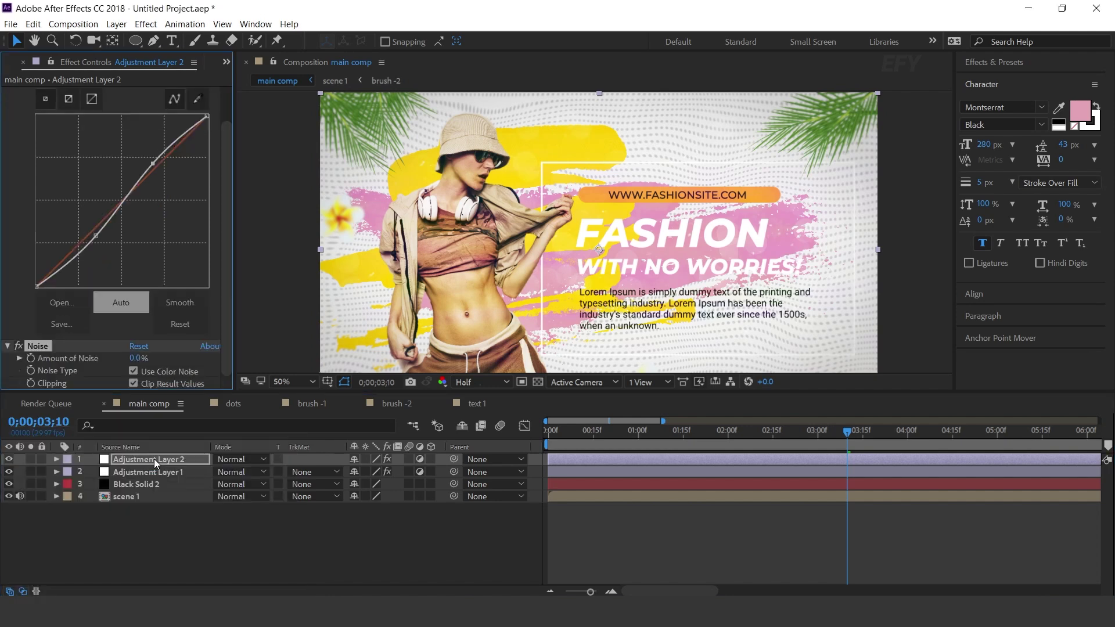
{"action": "left_click", "coordinate": [133, 372]}
{"action": "left_click", "coordinate": [139, 358]}
{"action": "type", "text": "10"}
{"action": "key", "text": "Return"}
Step: Set the adjustment layer's Amount of Noise to 8%
{"action": "scroll", "coordinate": [461, 201], "scroll_direction": "up", "scroll_amount": 2}
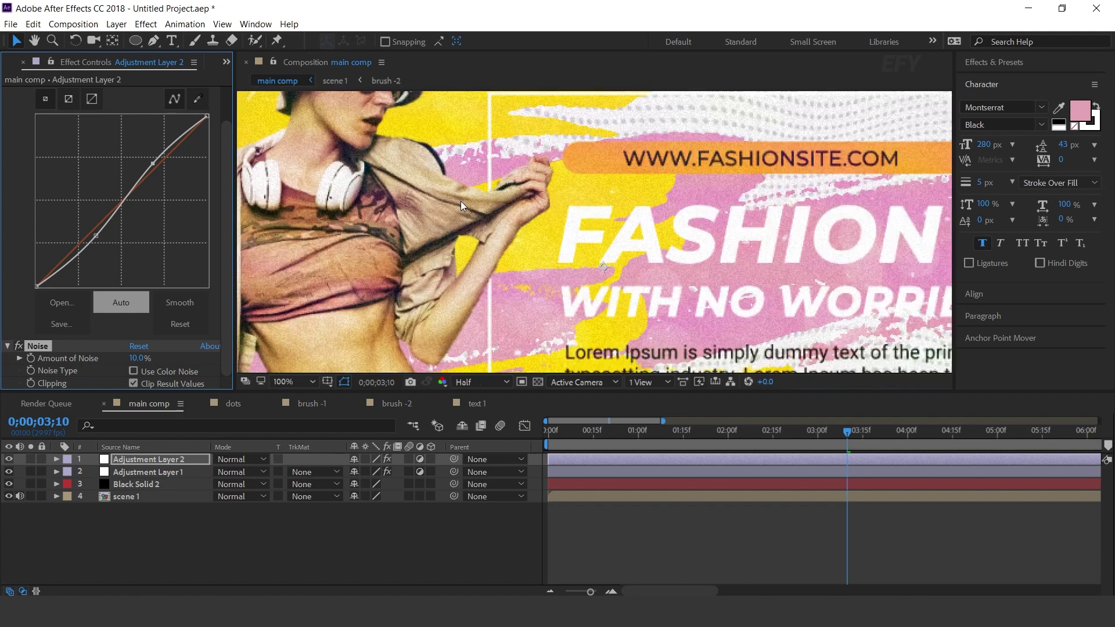
{"action": "key", "text": "space"}
{"action": "left_click_drag", "start_coordinate": [450, 203], "coordinate": [520, 234]}
{"action": "left_click_drag", "start_coordinate": [262, 99], "coordinate": [565, 328]}
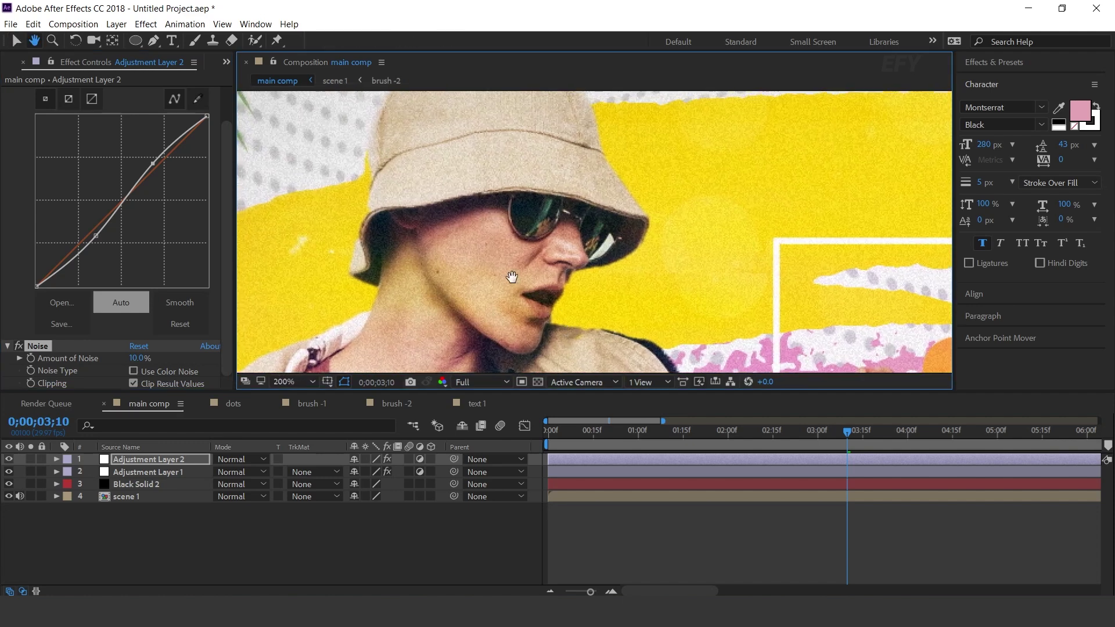
{"action": "left_click_drag", "start_coordinate": [506, 221], "coordinate": [507, 314]}
{"action": "key", "text": "v"}
{"action": "left_click", "coordinate": [141, 359]}
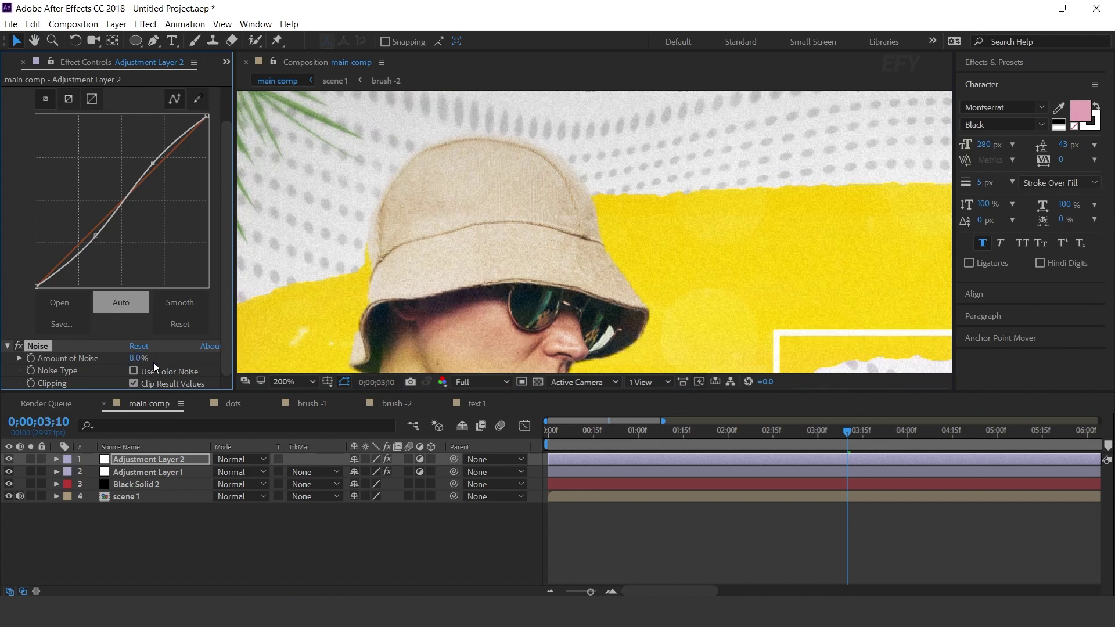
Step: Check the grain up close, deselect the layers and preview main comp from its start in an enlarged composition view
{"action": "scroll", "coordinate": [675, 230], "scroll_direction": "down", "scroll_amount": 3}
{"action": "scroll", "coordinate": [699, 290], "scroll_direction": "up", "scroll_amount": 1}
{"action": "key", "text": "space"}
{"action": "left_click_drag", "start_coordinate": [720, 296], "coordinate": [668, 203]}
{"action": "key", "text": "v"}
{"action": "left_click", "coordinate": [442, 567]}
{"action": "left_click_drag", "start_coordinate": [546, 391], "coordinate": [552, 428]}
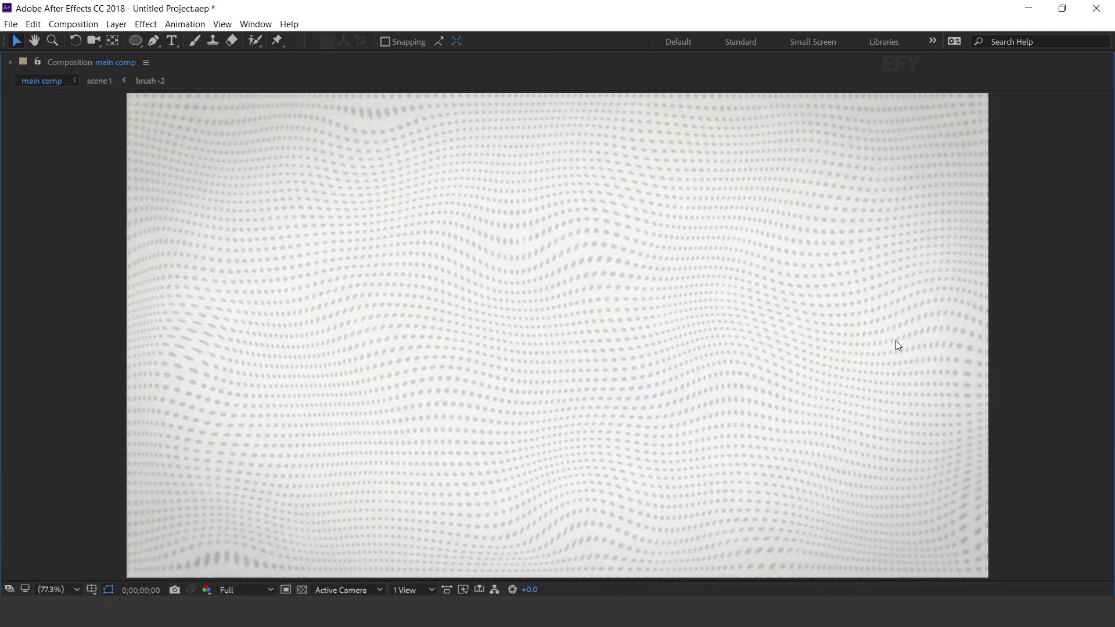
{"action": "key", "text": "space"}
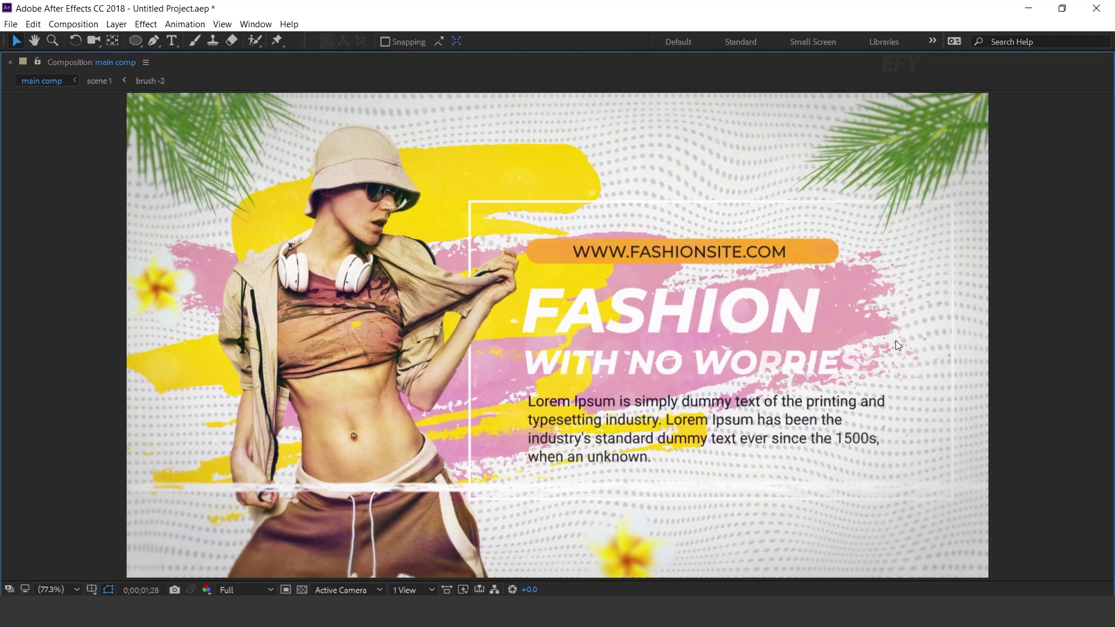